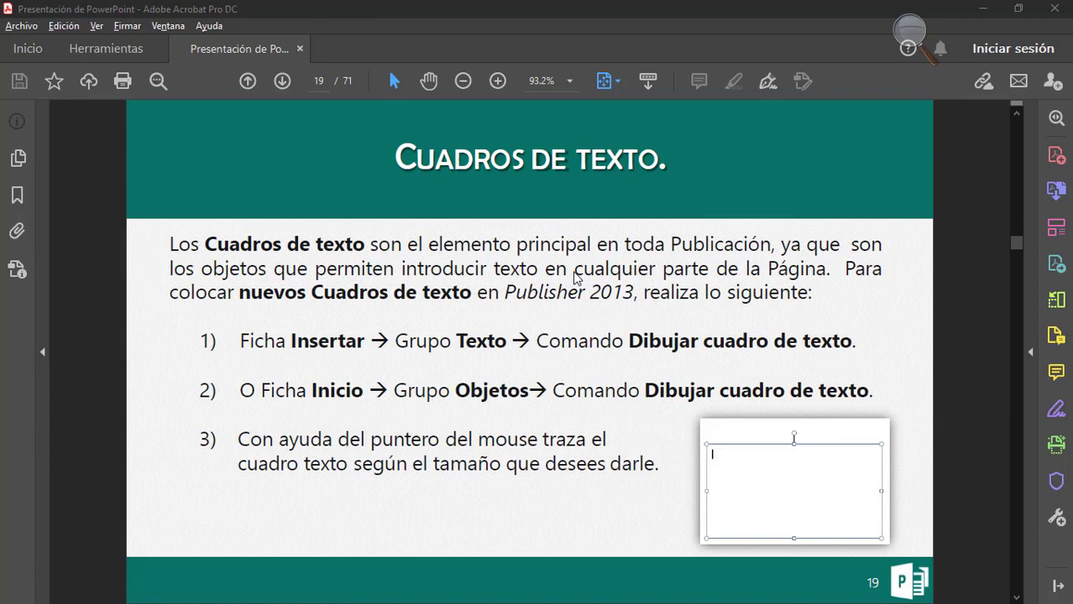
Switch to Publisher and draw a text box about 6.67 × 1.17 in across the upper part of the blank page.
{"action": "key", "text": "alt+Tab"}
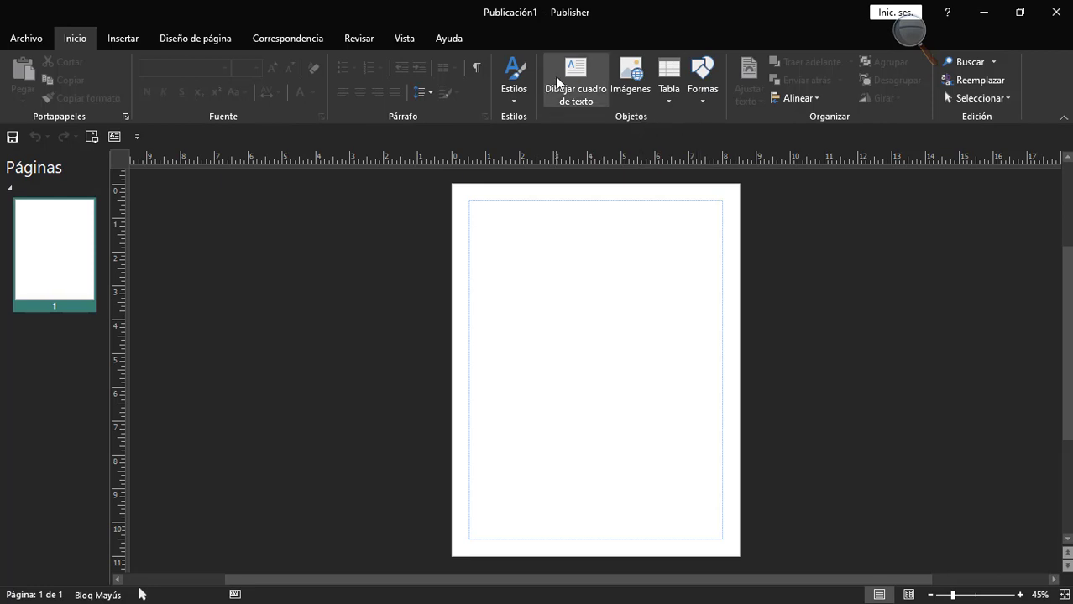
{"action": "left_click", "coordinate": [576, 101]}
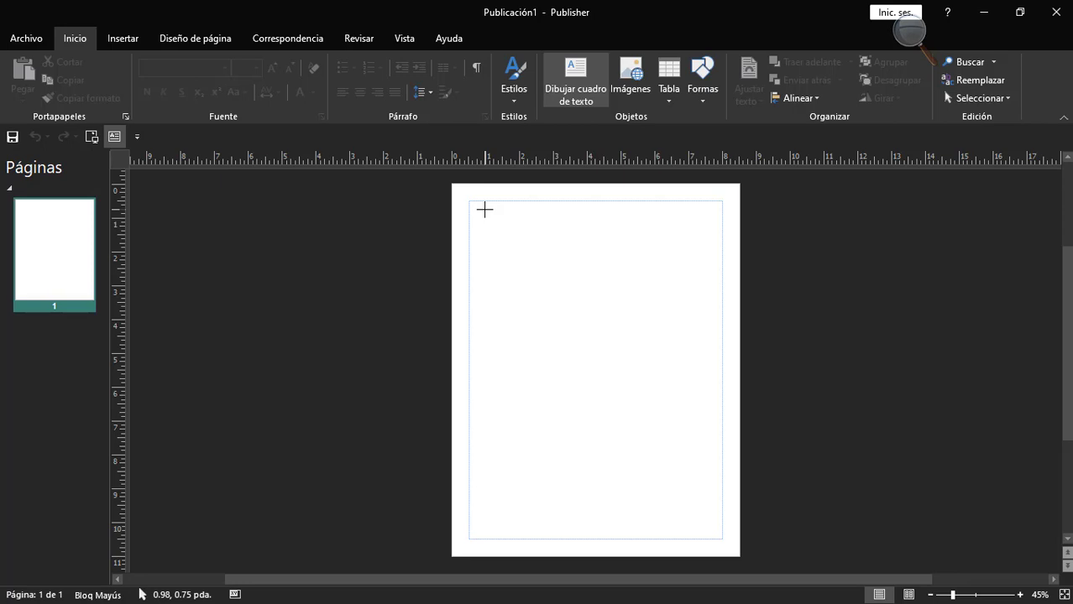
{"action": "mouse_move", "coordinate": [484, 210]}
{"action": "left_mouse_down"}
{"action": "mouse_move", "coordinate": [584, 249]}
{"action": "mouse_move", "coordinate": [710, 249]}
{"action": "left_mouse_up"}
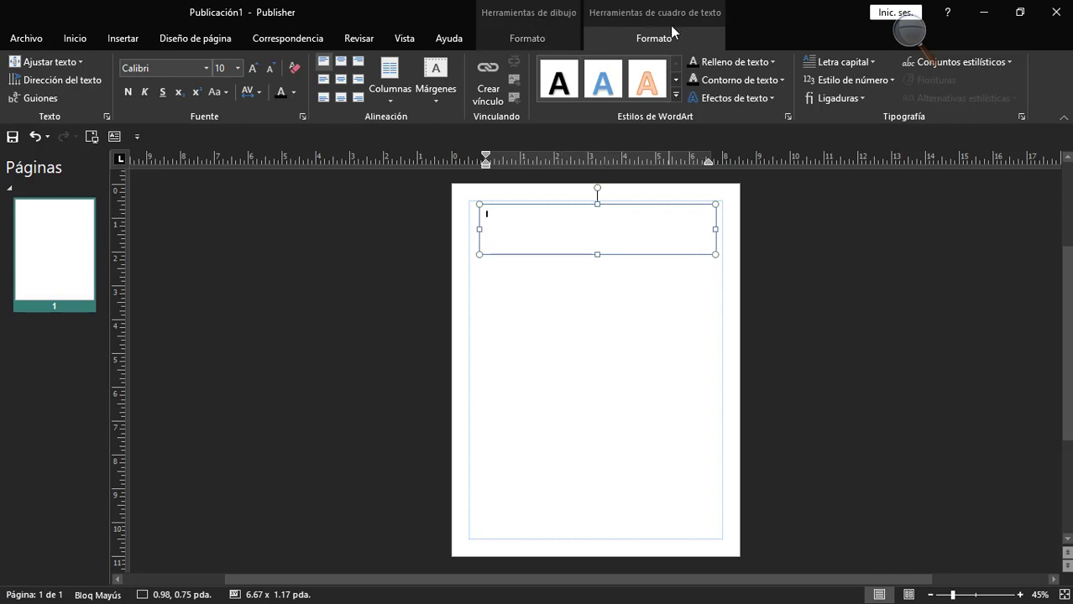
Move the text box slightly down the page, to about 0.96, 1.05 in.
{"action": "left_click", "coordinate": [531, 36]}
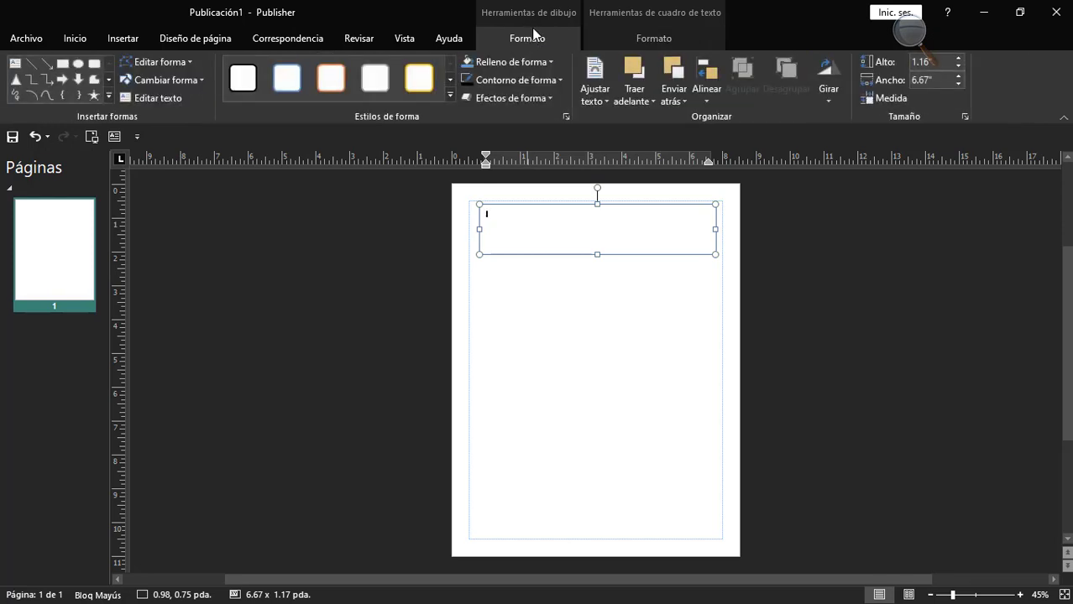
{"action": "left_click", "coordinate": [520, 206]}
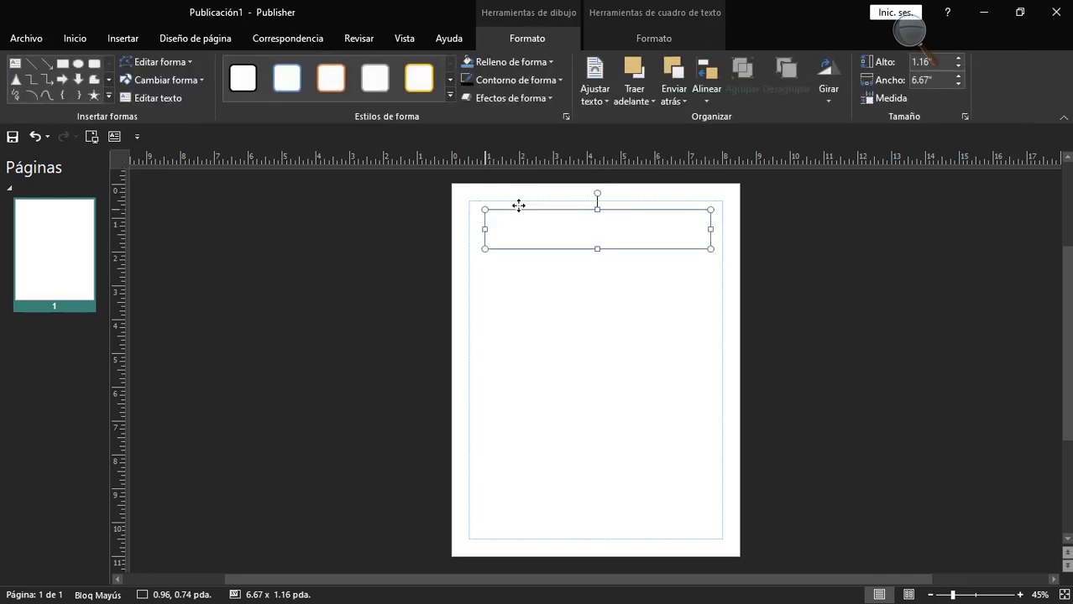
{"action": "left_click", "coordinate": [515, 223]}
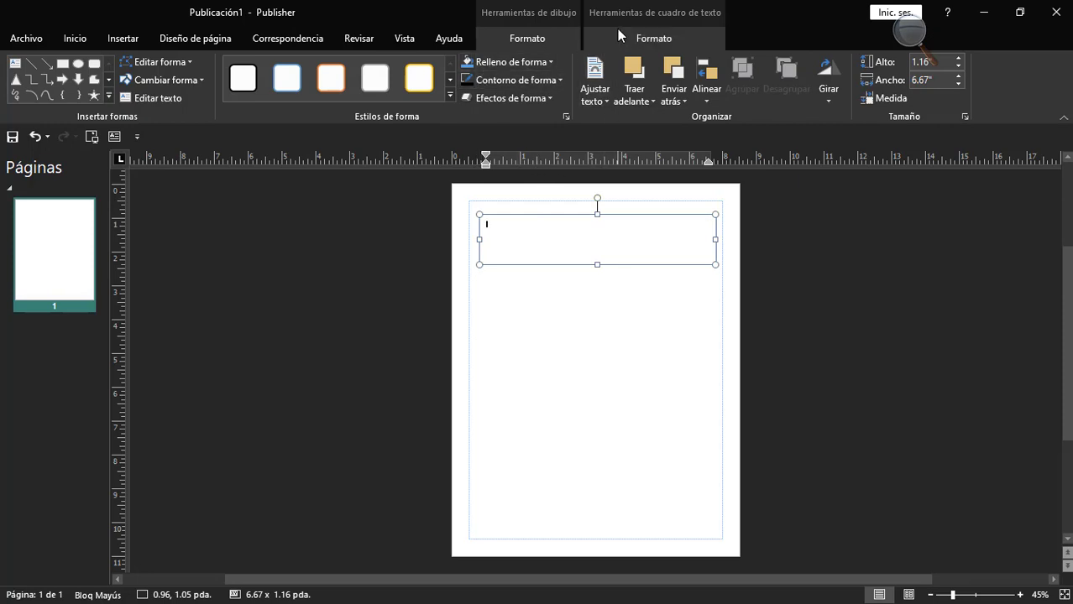
Enter the text "HOLA DEL TEXTO" in the text box.
{"action": "left_click", "coordinate": [651, 34]}
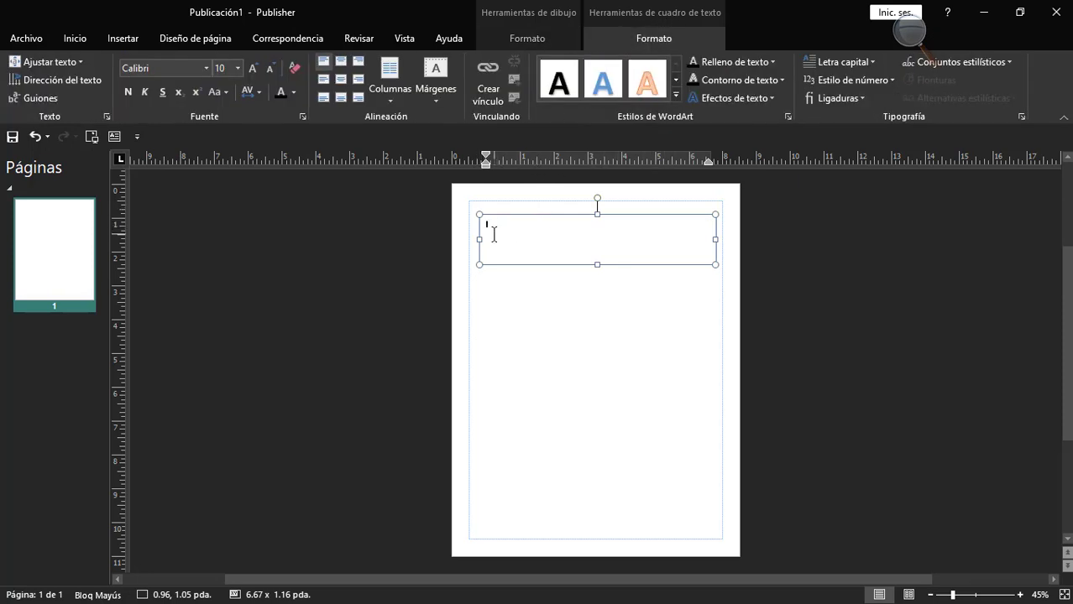
{"action": "type", "text": "HOLA DEL TEXTO"}
{"action": "scroll", "coordinate": [551, 259], "scroll_direction": "up", "scroll_amount": 4}
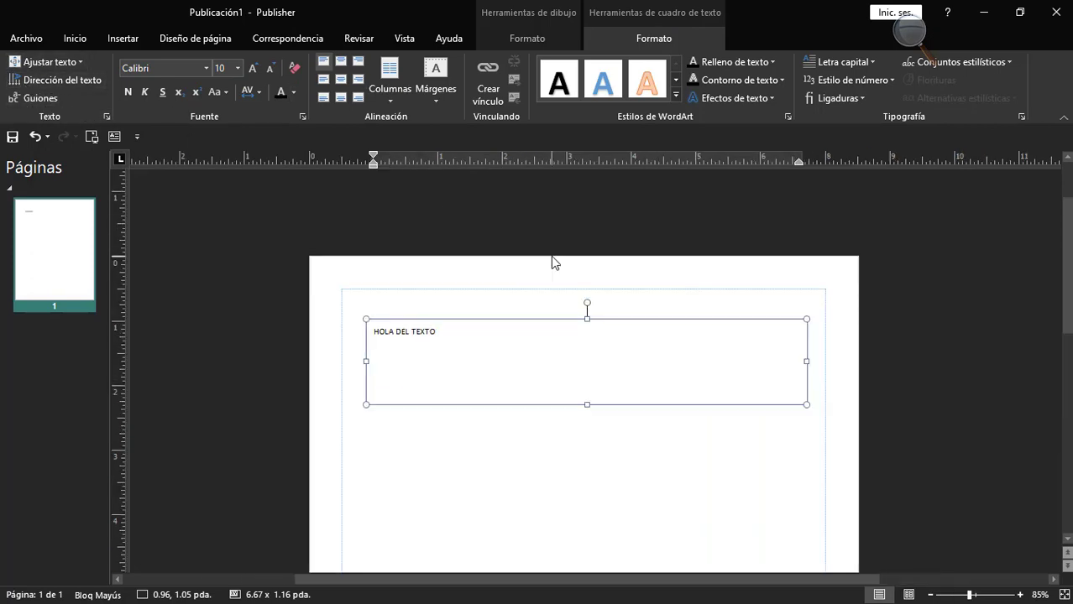
{"action": "scroll", "coordinate": [547, 269], "scroll_direction": "up", "scroll_amount": 2}
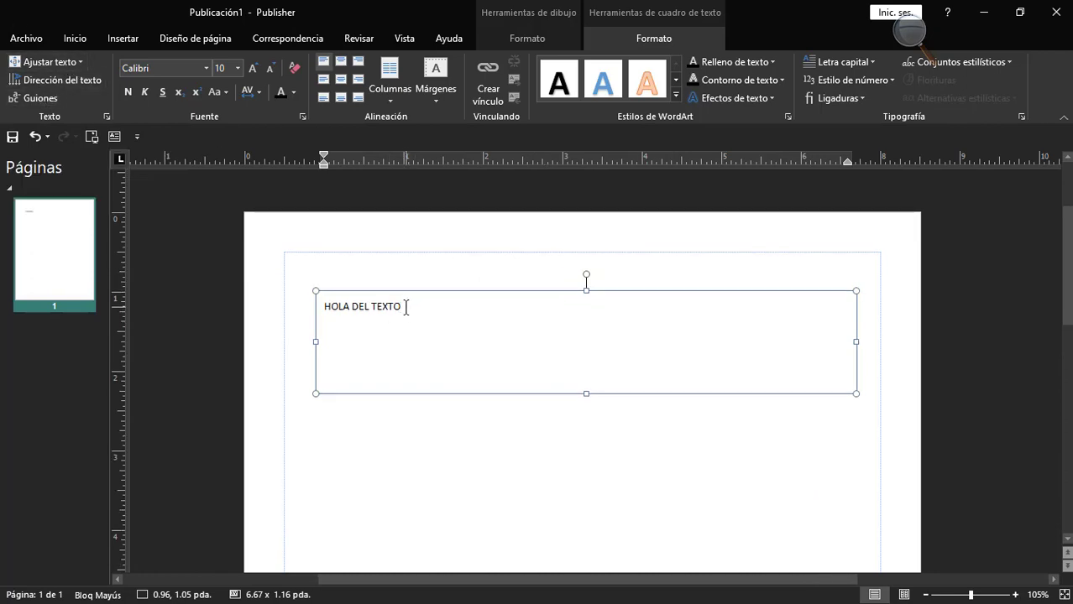
Shrink the text box to about 2.01 × 0.65 in and change its text to "HOLA BUENOS DIAS".
{"action": "left_click_drag", "start_coordinate": [855, 393], "coordinate": [487, 355]}
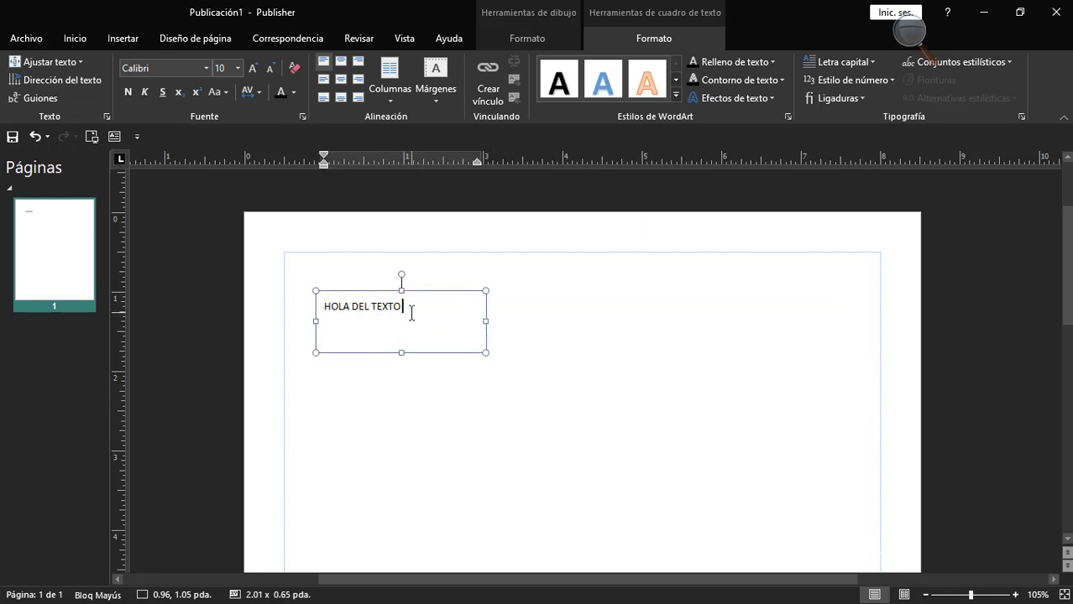
{"action": "key", "text": "BackSpace"}
{"action": "key", "text": "BackSpace"}
{"action": "key", "text": "BackSpace"}
{"action": "key", "text": "BackSpace"}
{"action": "key", "text": "BackSpace"}
{"action": "key", "text": "BackSpace"}
{"action": "key", "text": "BackSpace"}
{"action": "key", "text": "BackSpace"}
{"action": "key", "text": "BackSpace"}
{"action": "type", "text": "BUENOS DIAS"}
Enlarge the font of the whole "HOLA BUENOS DIAS" text to 22 pt.
{"action": "left_click_drag", "start_coordinate": [415, 306], "coordinate": [324, 307]}
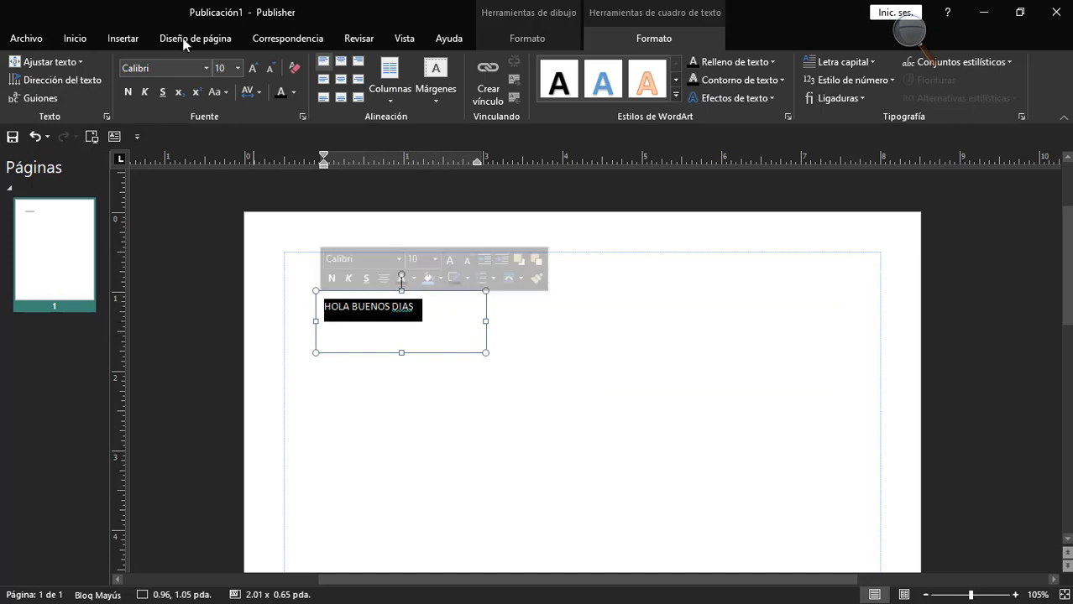
{"action": "left_click", "coordinate": [251, 68]}
{"action": "left_click", "coordinate": [251, 68]}
{"action": "left_click", "coordinate": [251, 68]}
{"action": "left_click", "coordinate": [251, 68]}
{"action": "left_click", "coordinate": [251, 68]}
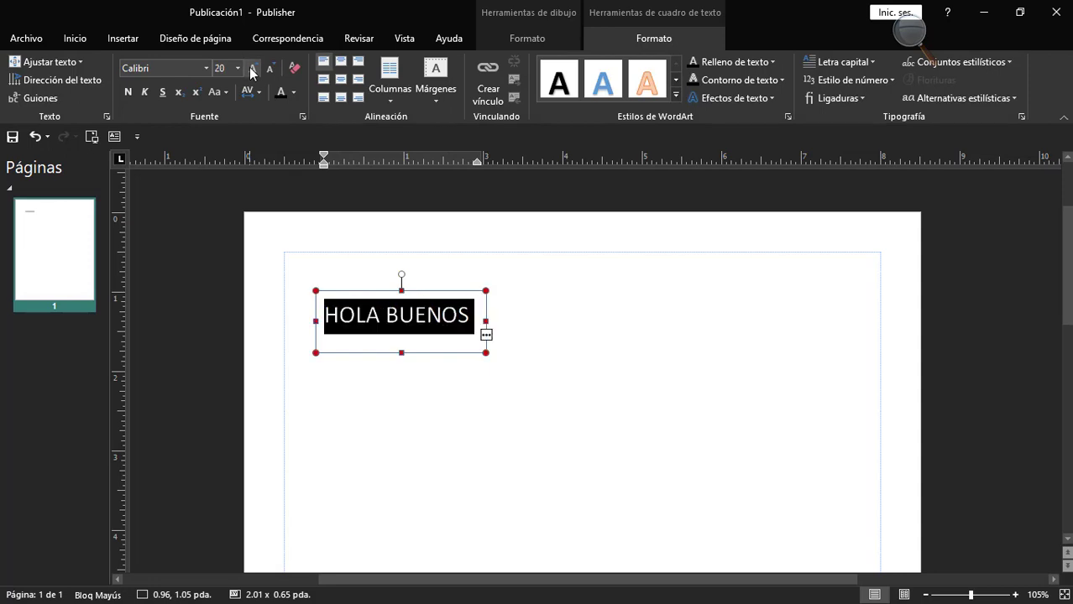
Apply the "Ajuste perfecto" text fit to the entire text in the box.
{"action": "left_click", "coordinate": [412, 311]}
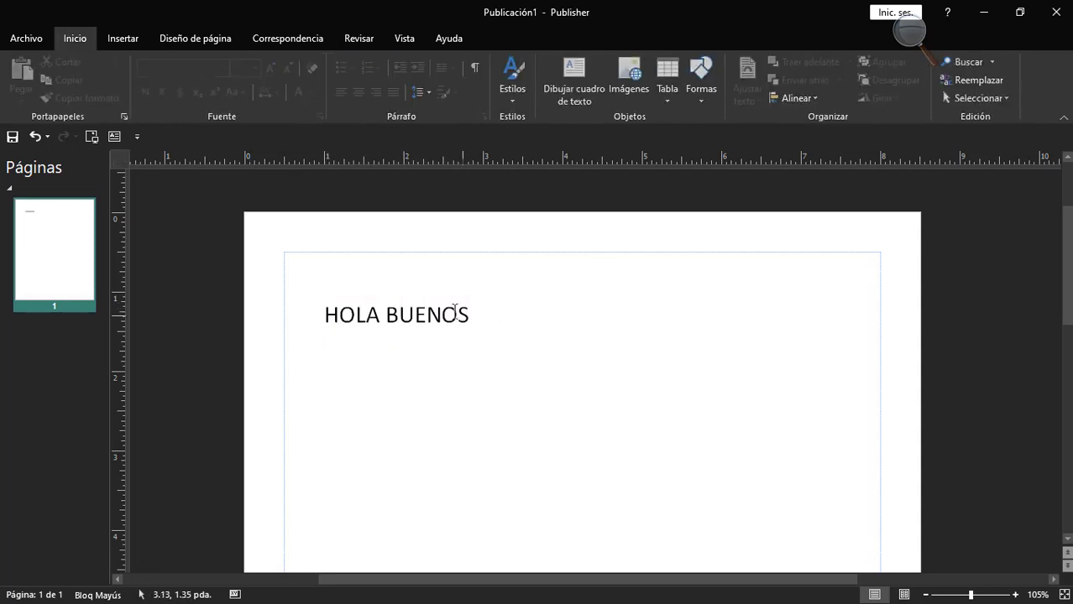
{"action": "left_click", "coordinate": [416, 292]}
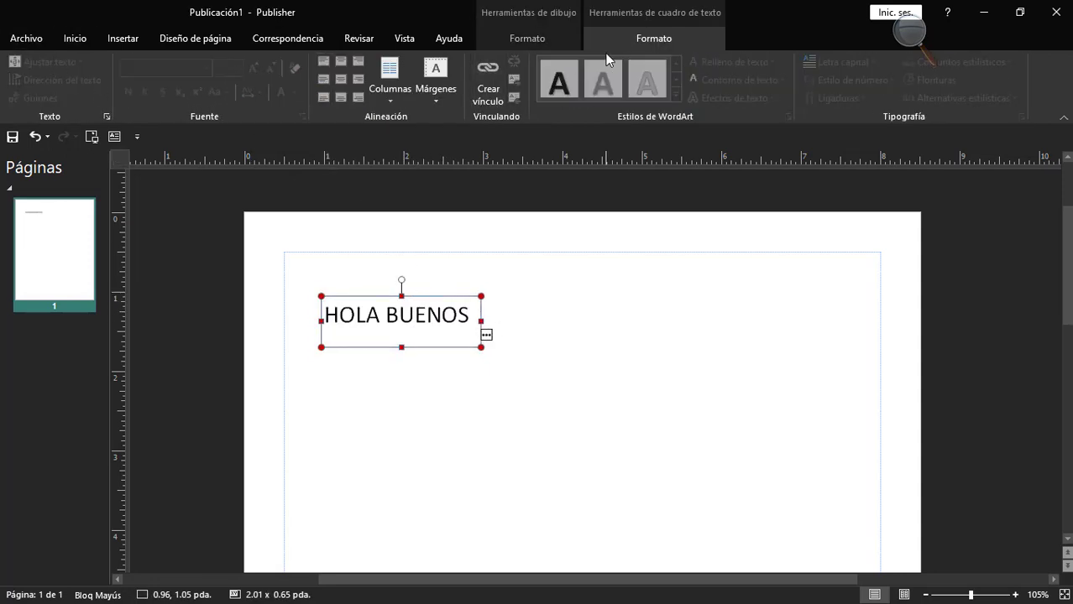
{"action": "double_click", "coordinate": [400, 323]}
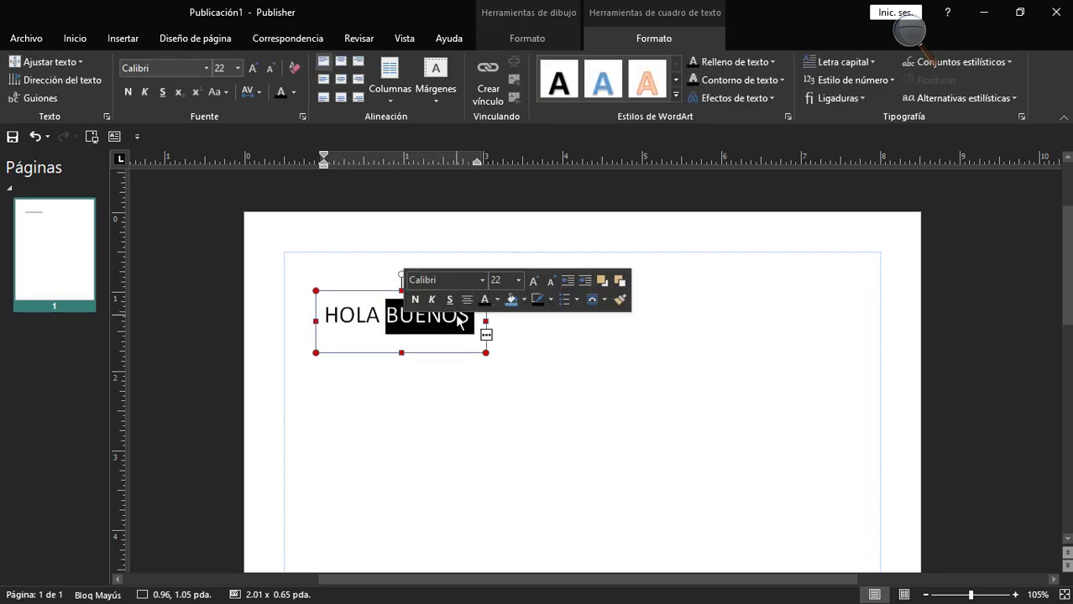
{"action": "left_click_drag", "start_coordinate": [464, 320], "coordinate": [344, 314]}
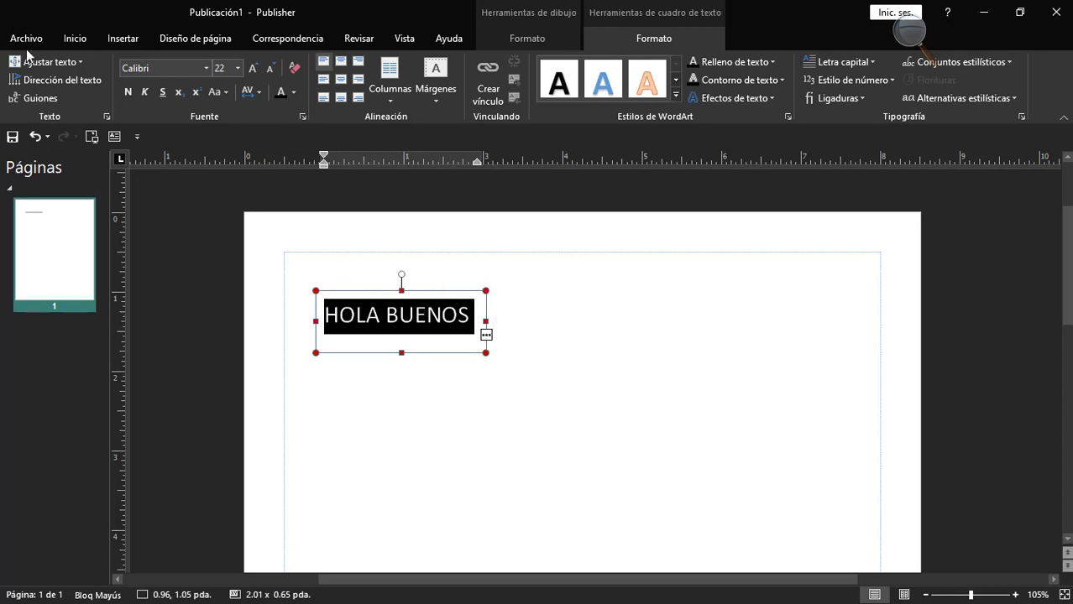
{"action": "left_click", "coordinate": [49, 64]}
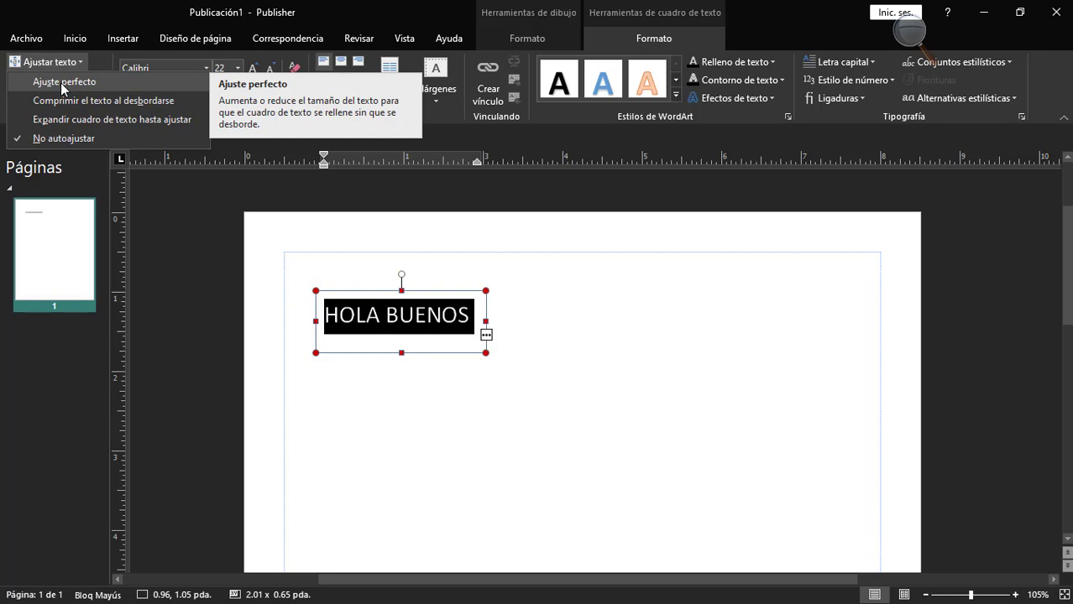
{"action": "left_click", "coordinate": [63, 84]}
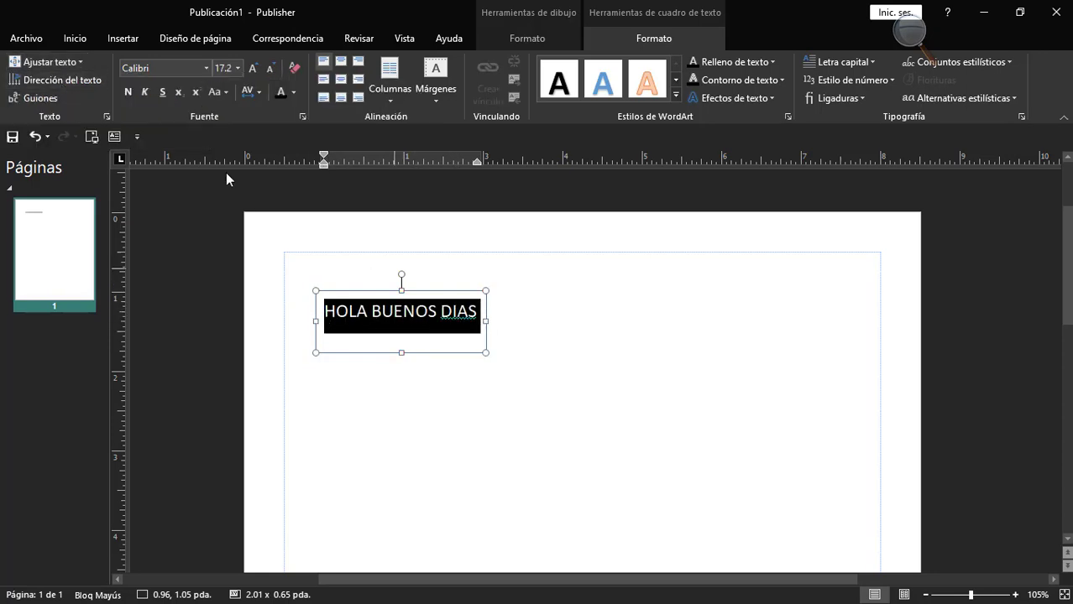
Change the text box's fit option to "Comprimir el texto al desbordarse" and deselect the box.
{"action": "left_click", "coordinate": [51, 60]}
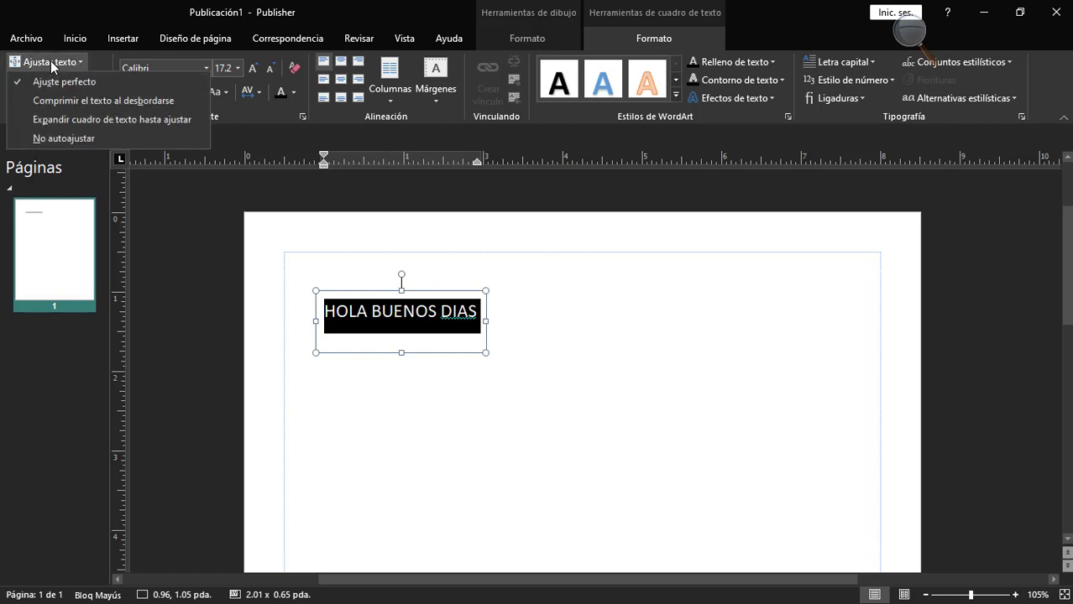
{"action": "left_click", "coordinate": [178, 102]}
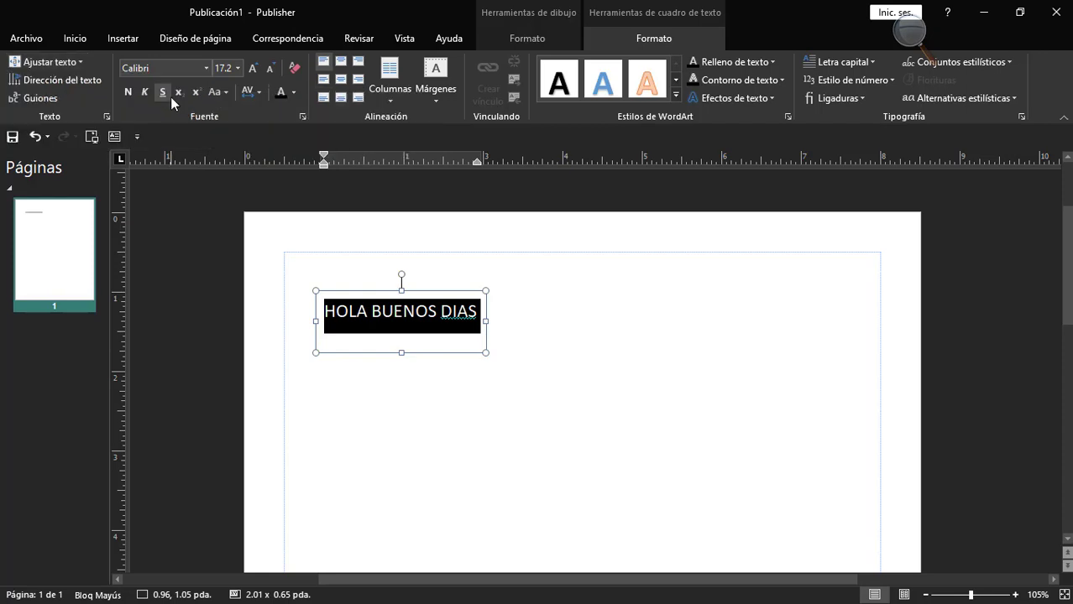
{"action": "left_click", "coordinate": [501, 329]}
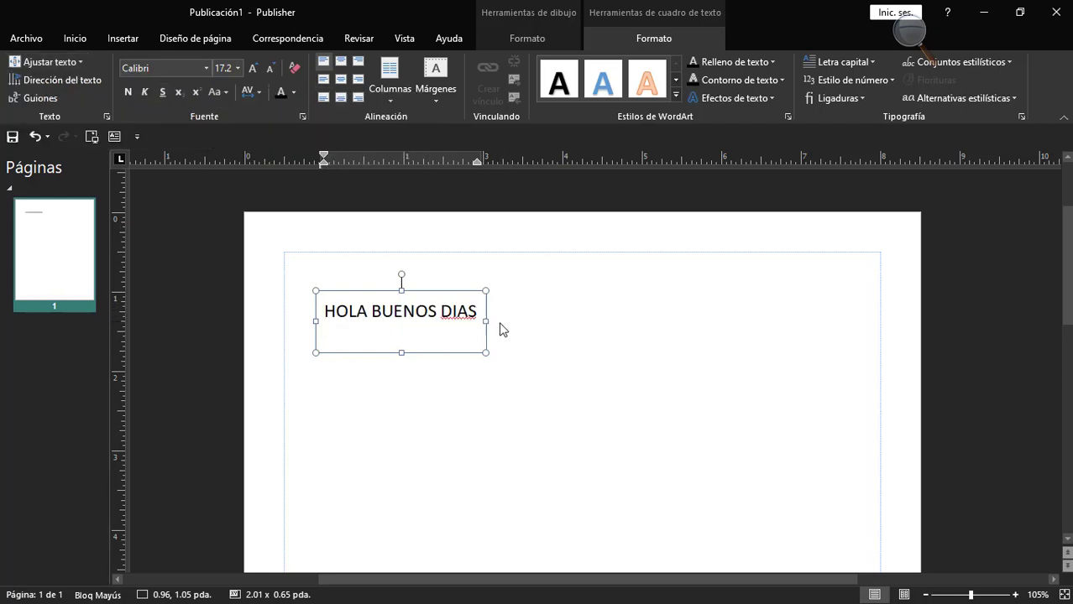
Select all of the greeting text and set its fit option to "Expandir cuadro de texto hasta ajustar".
{"action": "left_click", "coordinate": [446, 304]}
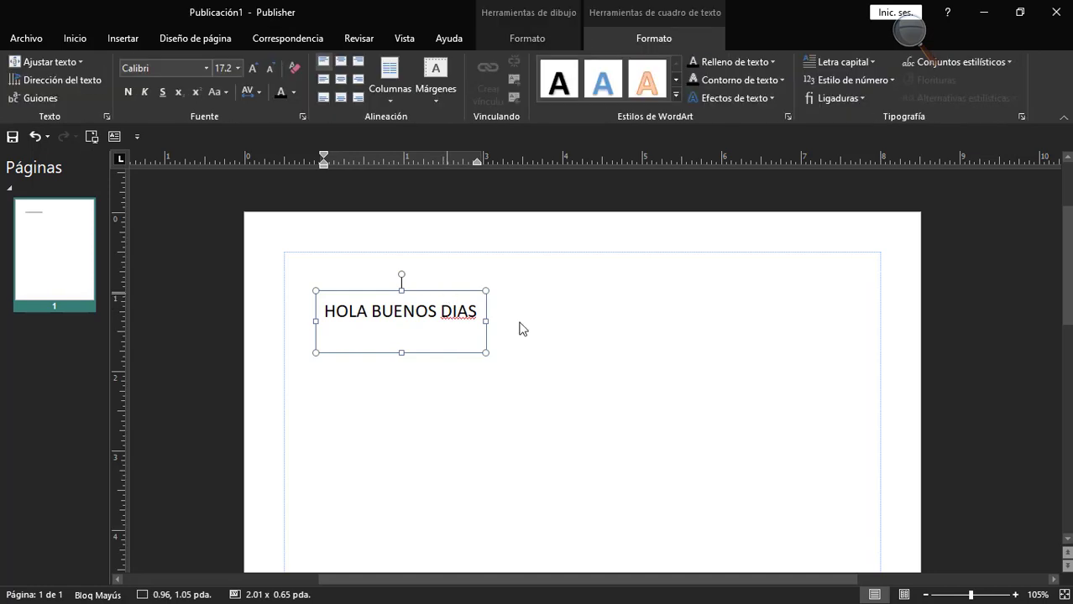
{"action": "triple_click", "coordinate": [441, 310]}
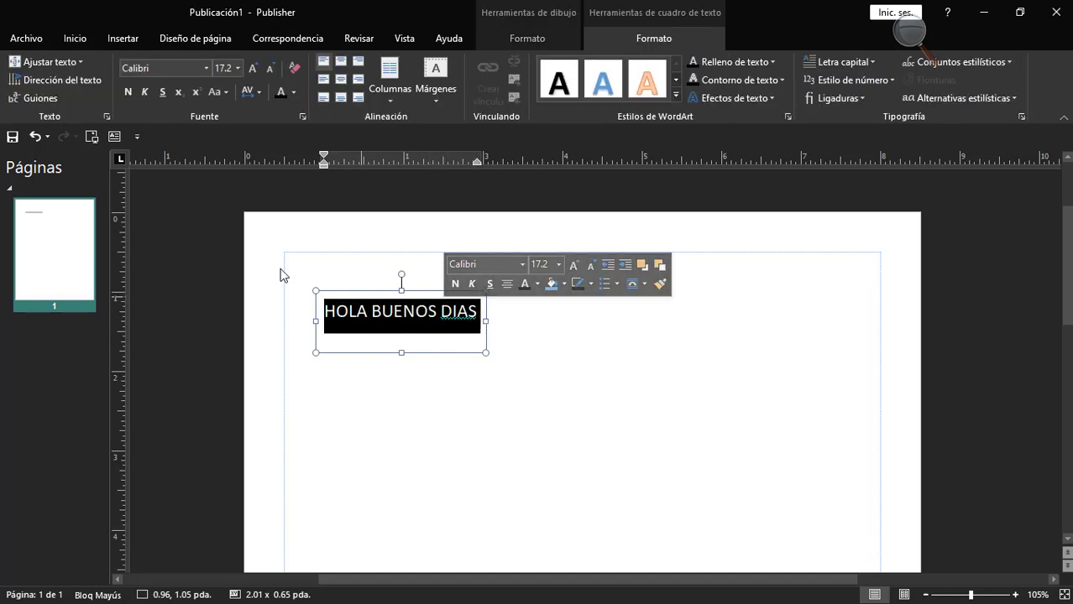
{"action": "left_click", "coordinate": [64, 64]}
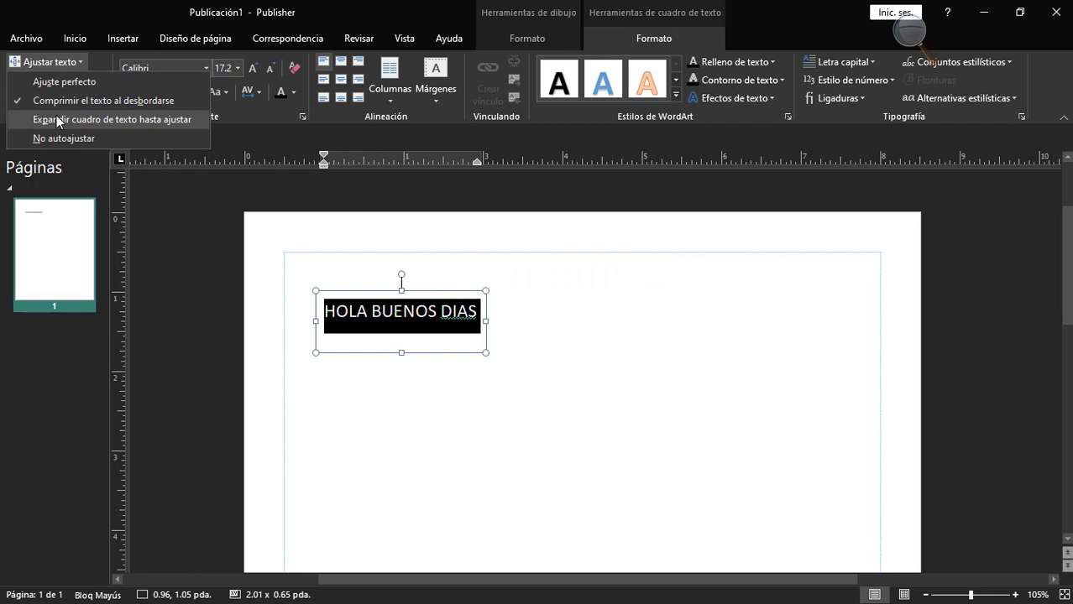
{"action": "left_click", "coordinate": [137, 120]}
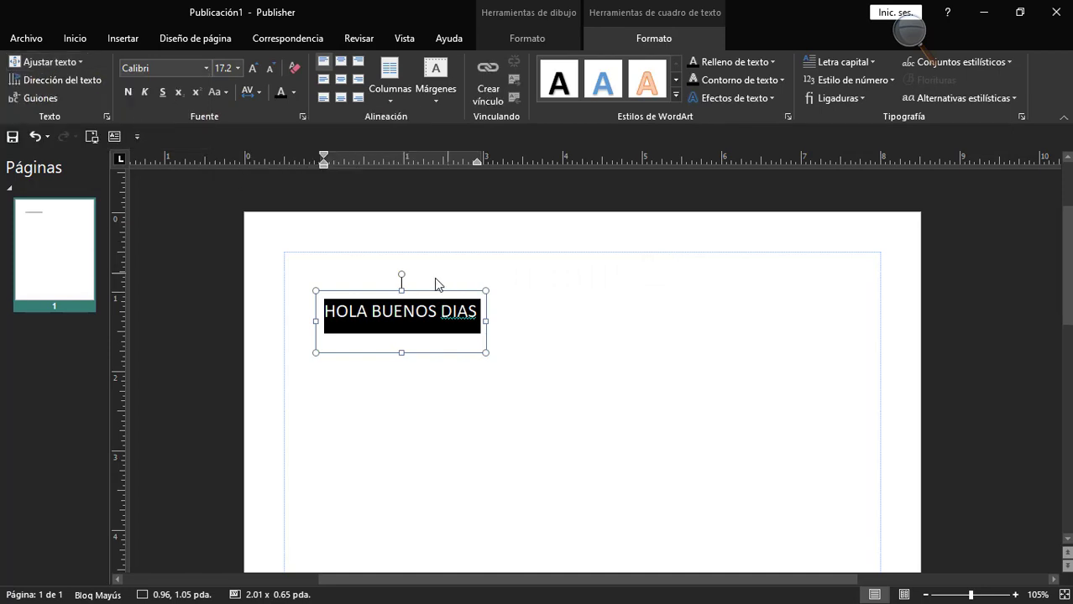
Narrow the text box to about 1.10 in wide and apply "Expandir cuadro de texto hasta ajustar" to it.
{"action": "left_click_drag", "start_coordinate": [485, 322], "coordinate": [413, 321]}
{"action": "left_click", "coordinate": [46, 62]}
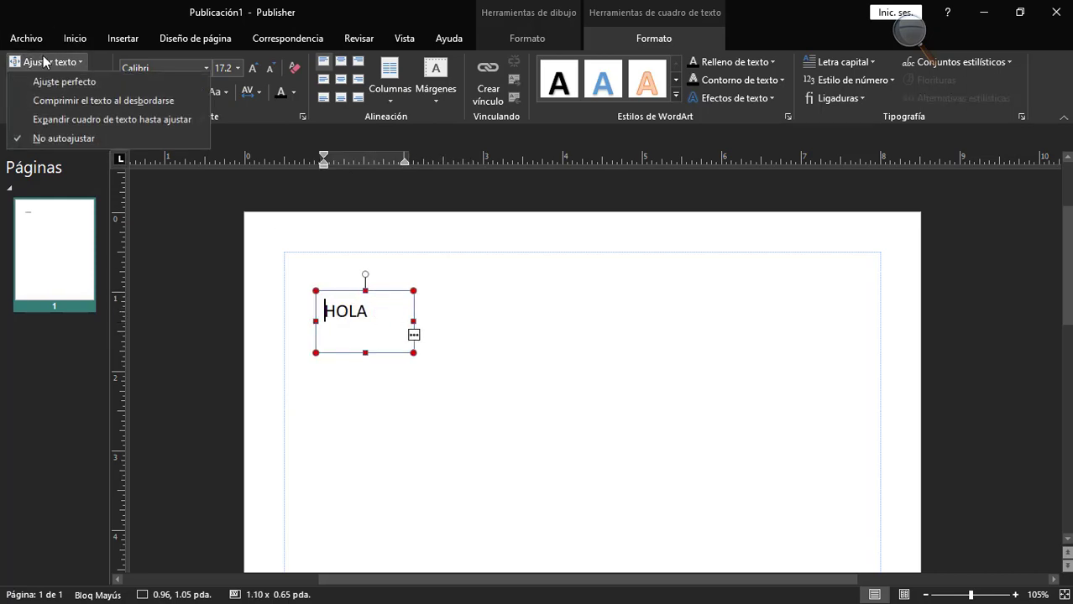
{"action": "left_click", "coordinate": [81, 125]}
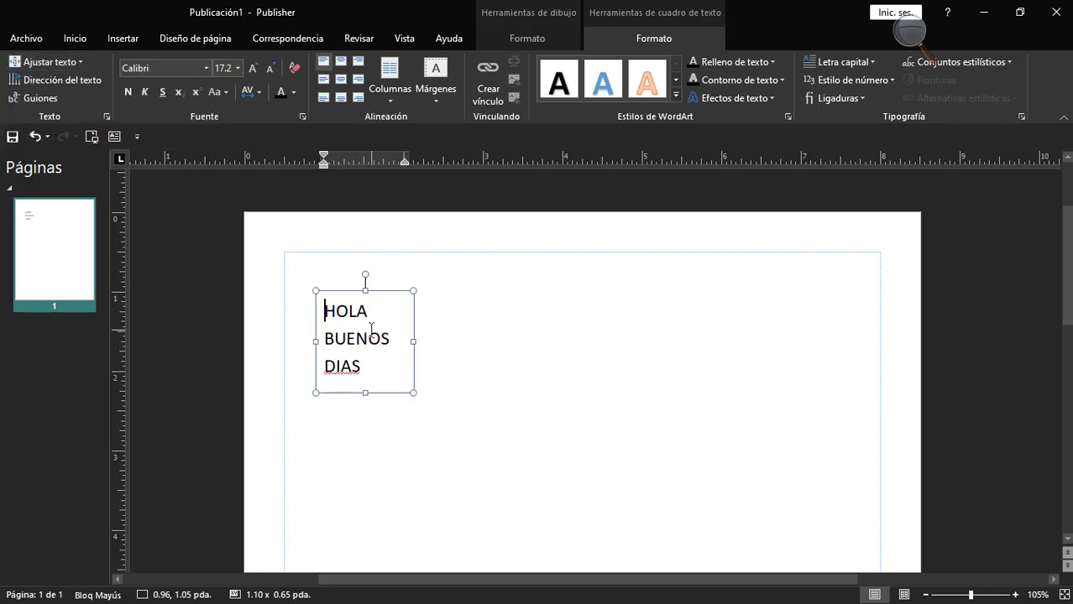
Widen the text box to about 2.55 in and correct the misspelled "DIAS" to "DÍAS".
{"action": "left_click_drag", "start_coordinate": [413, 341], "coordinate": [528, 340]}
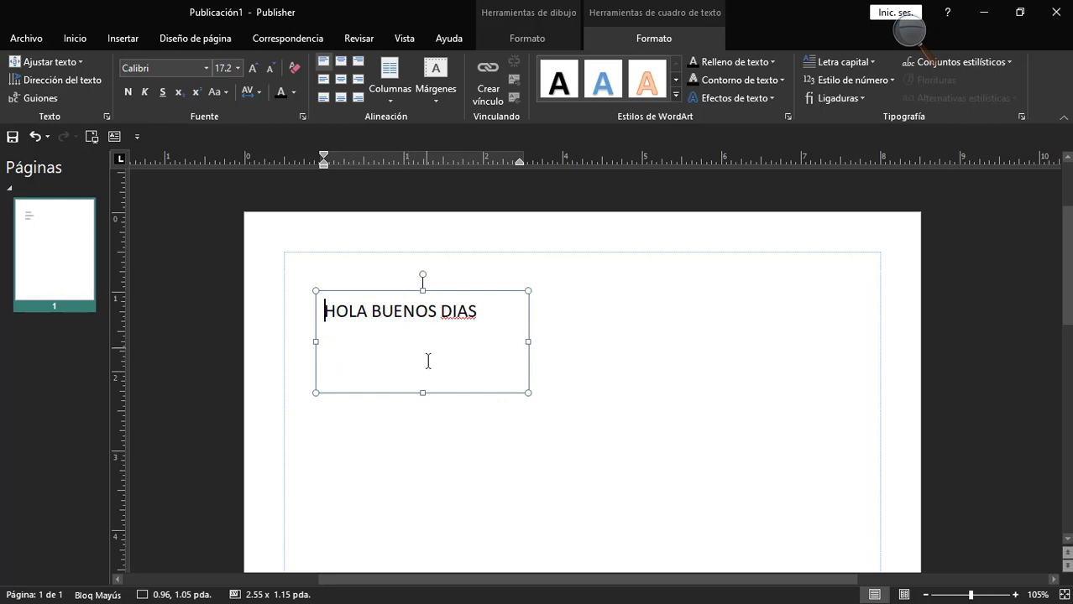
{"action": "left_click", "coordinate": [466, 312]}
{"action": "right_click", "coordinate": [466, 318]}
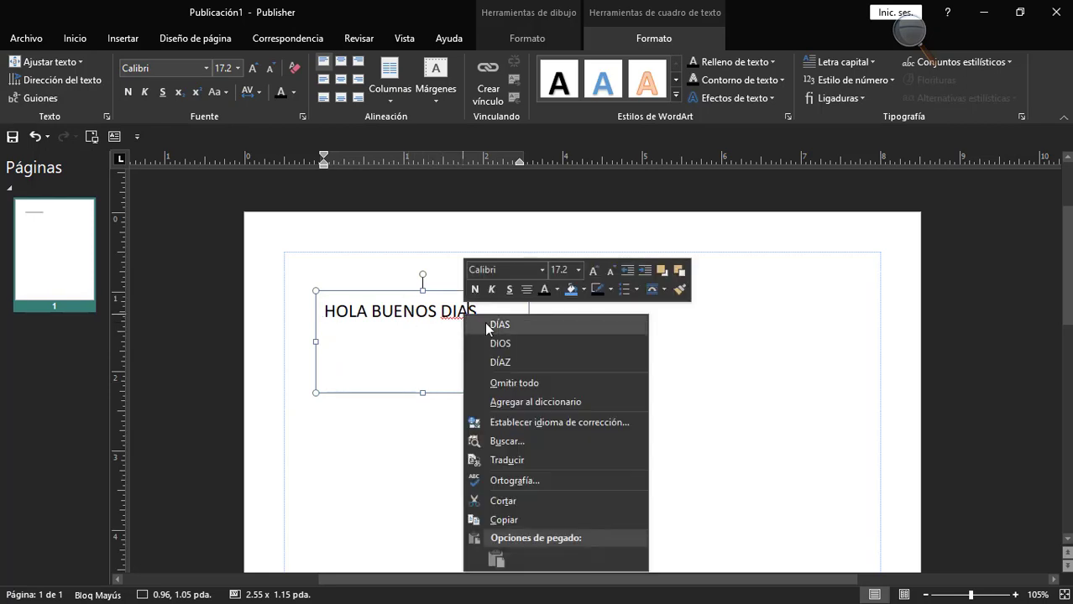
{"action": "left_click", "coordinate": [490, 326]}
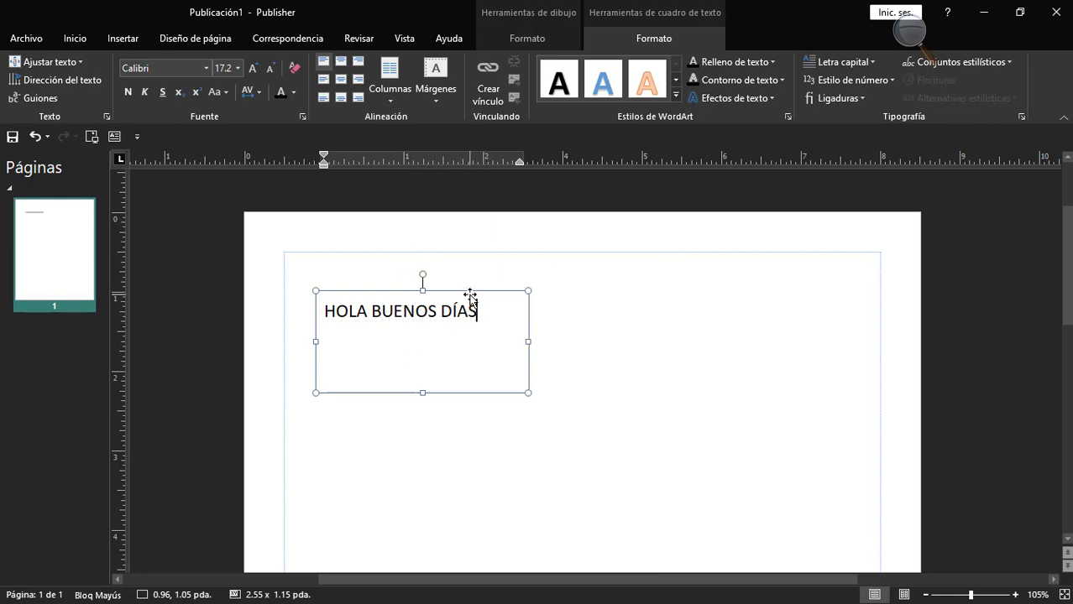
Move the text box to about 2.62, 0.76 in and change the direction of all its text to vertical.
{"action": "left_click_drag", "start_coordinate": [470, 295], "coordinate": [602, 273]}
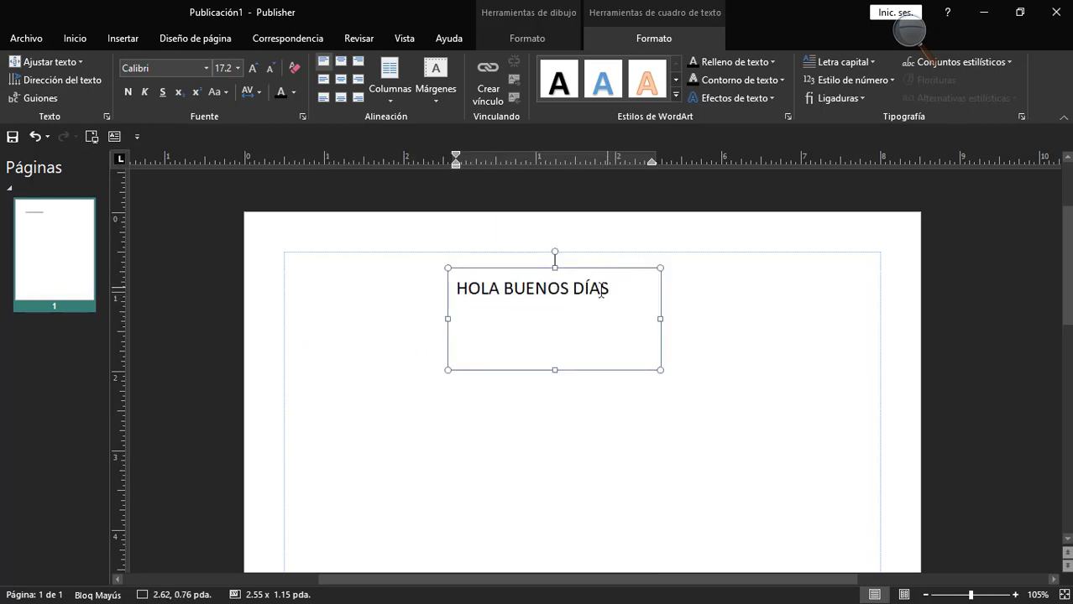
{"action": "key", "text": "ctrl+e"}
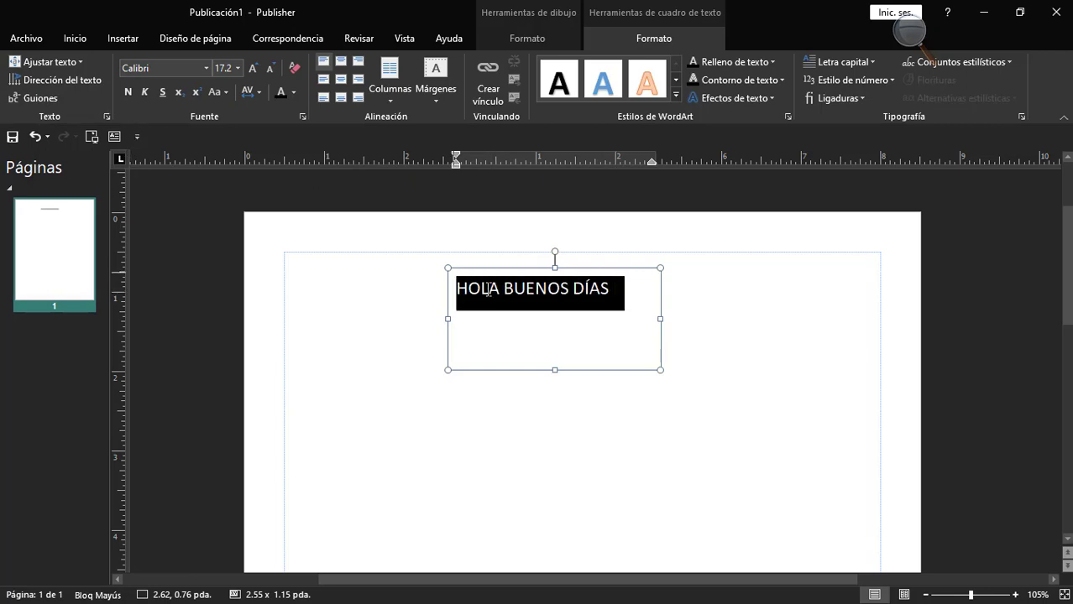
{"action": "left_click", "coordinate": [53, 84]}
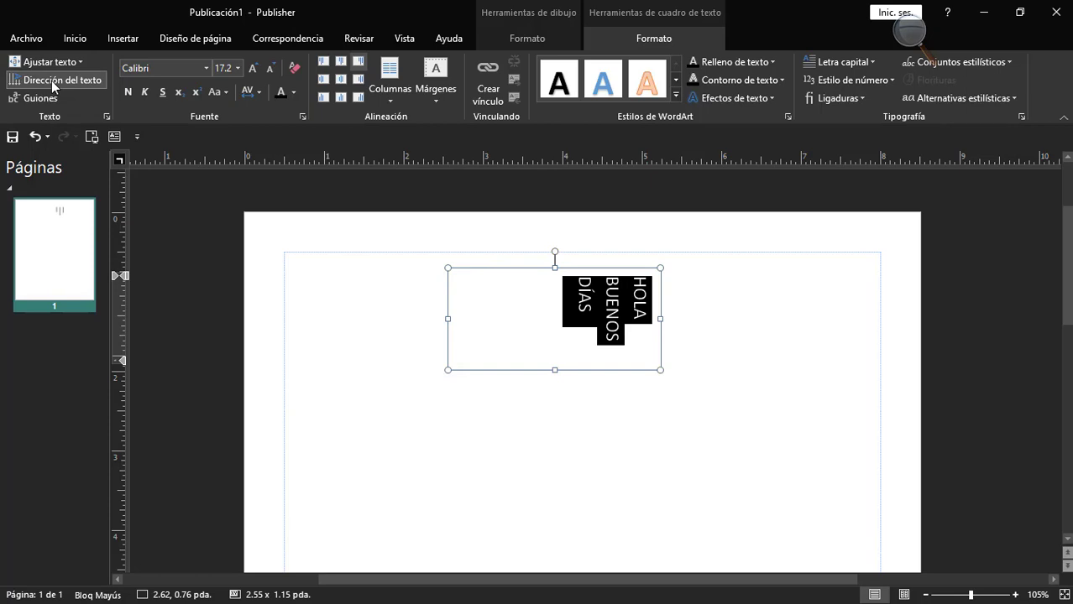
{"action": "left_click", "coordinate": [53, 84]}
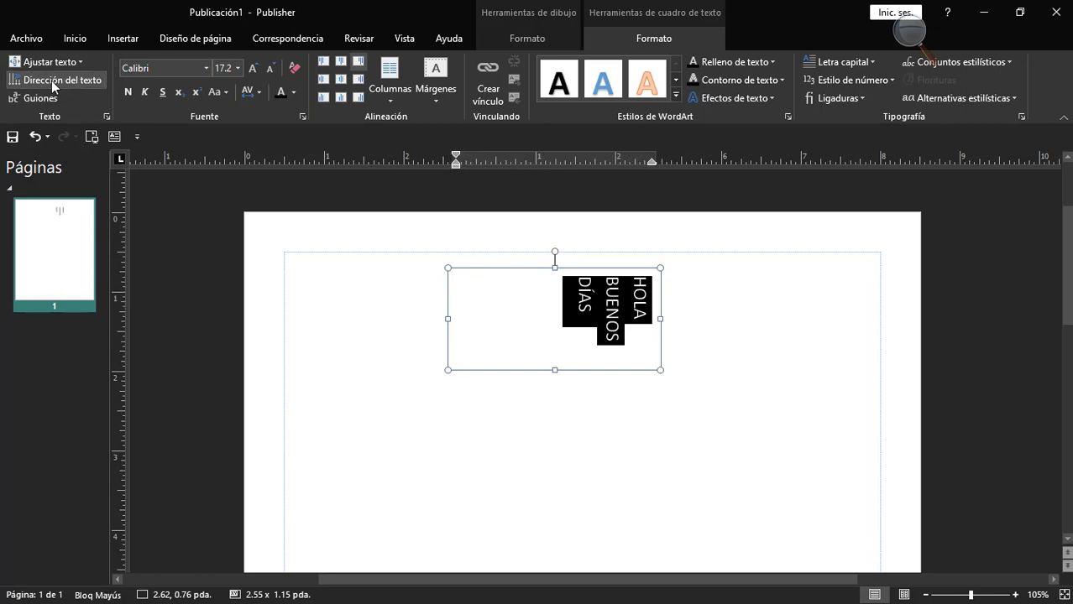
{"action": "left_click", "coordinate": [53, 84]}
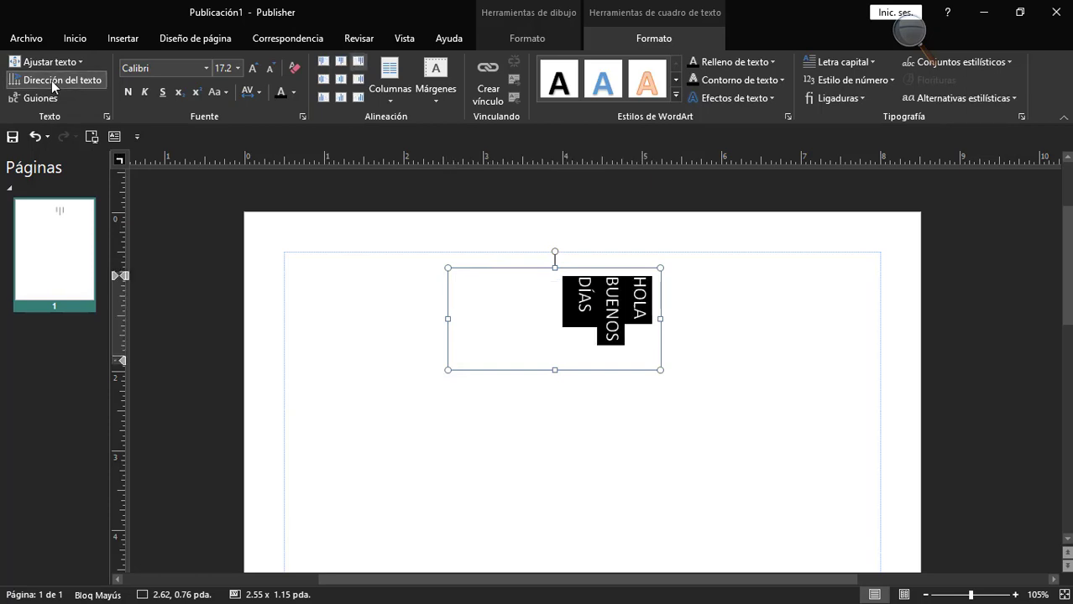
Return the greeting text to horizontal direction and move its text box to about 2.62, 0.70 in.
{"action": "left_click", "coordinate": [53, 84]}
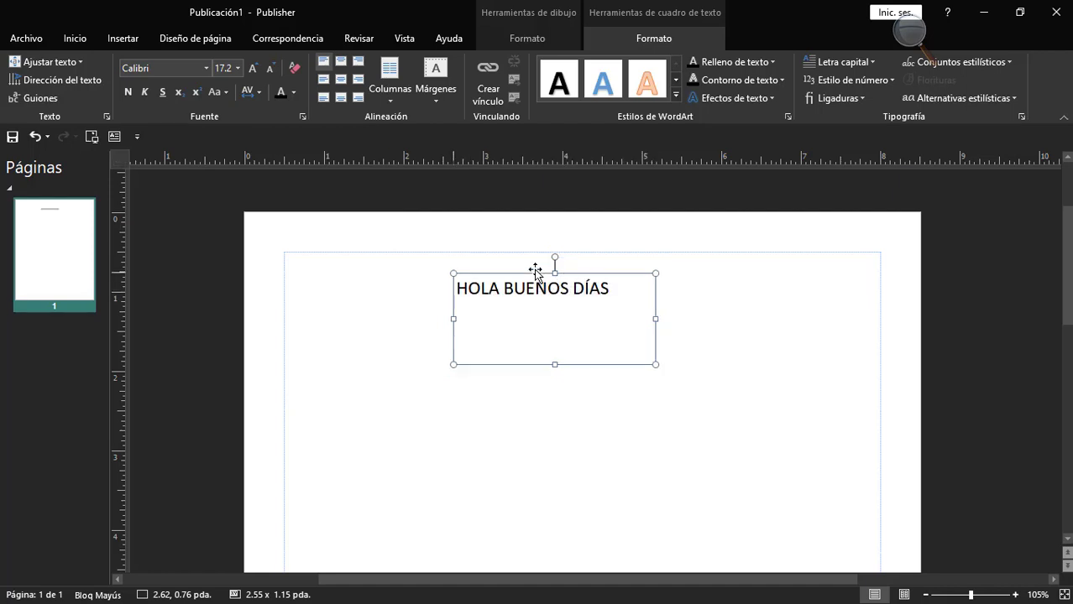
{"action": "left_click_drag", "start_coordinate": [534, 271], "coordinate": [534, 267]}
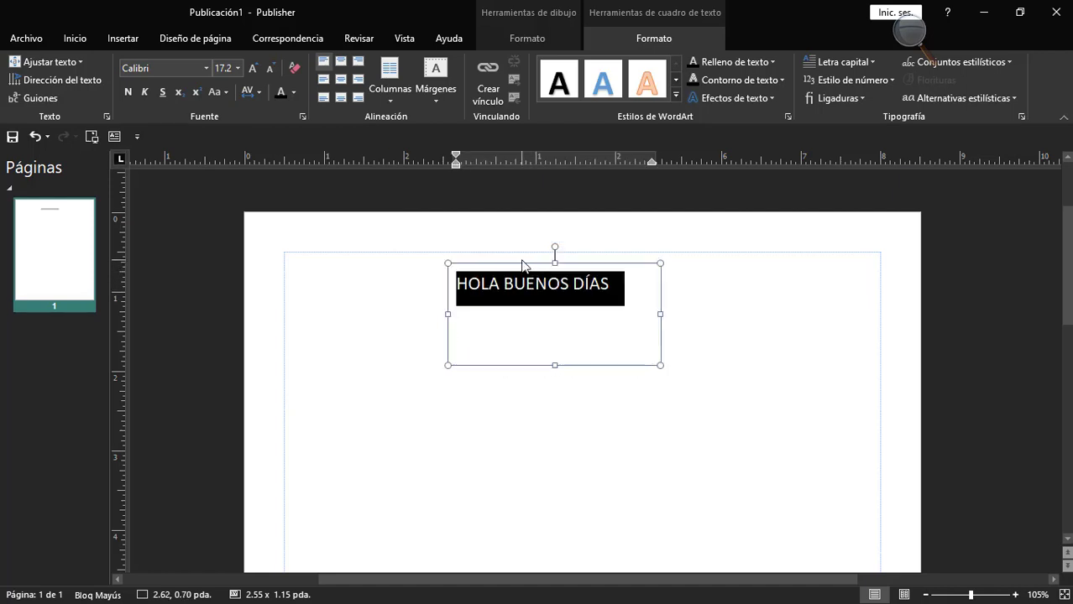
Make the greeting text vertical and place it in a narrow box about 0.43 × 2.15 in beside the page's right margin.
{"action": "left_click", "coordinate": [49, 80]}
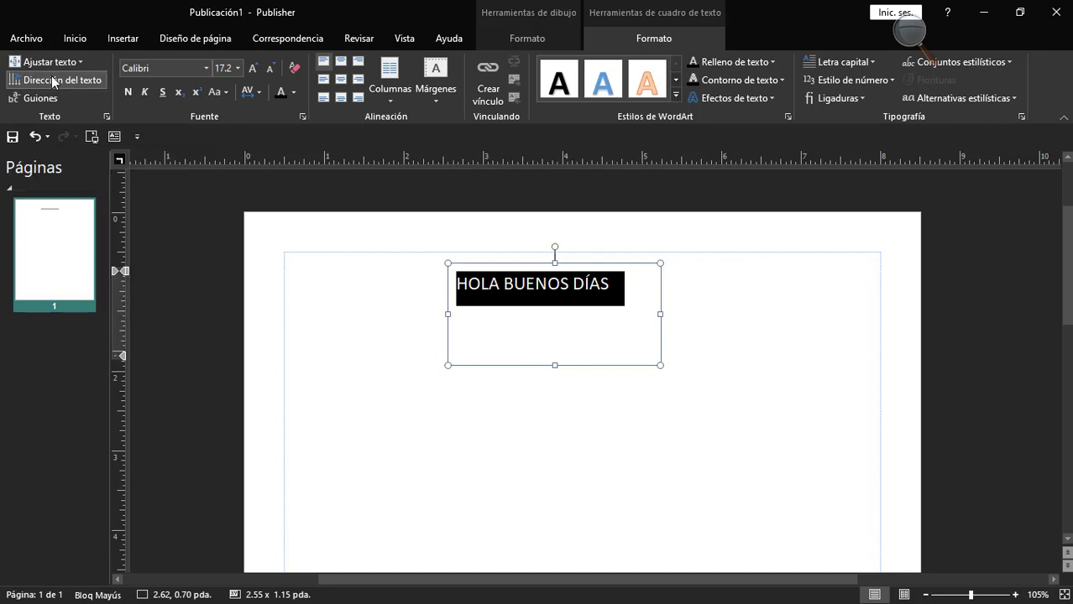
{"action": "left_click_drag", "start_coordinate": [554, 360], "coordinate": [556, 397]}
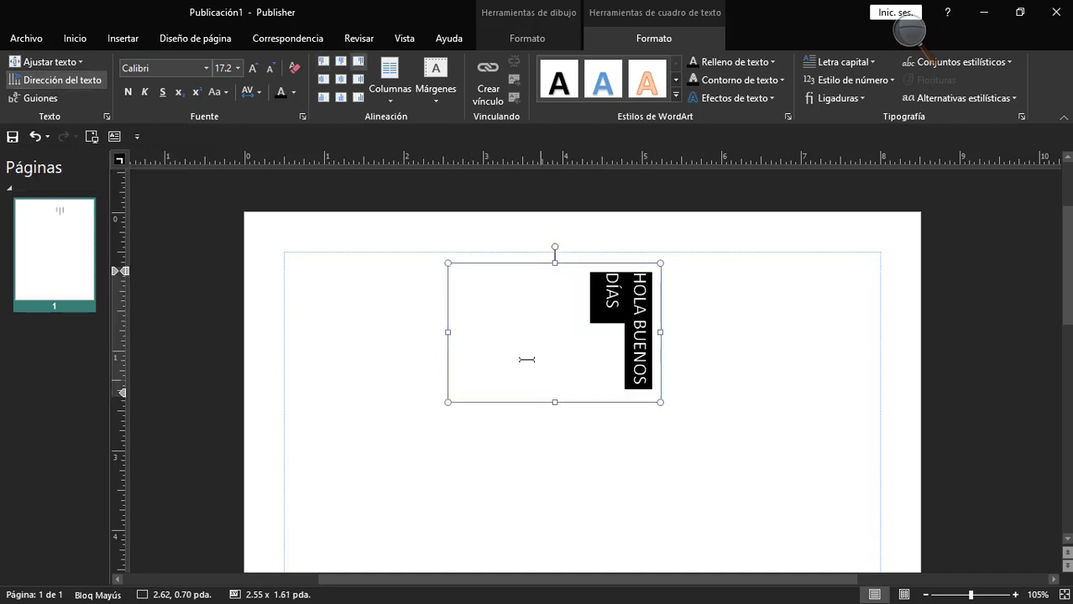
{"action": "left_click_drag", "start_coordinate": [496, 333], "coordinate": [590, 333]}
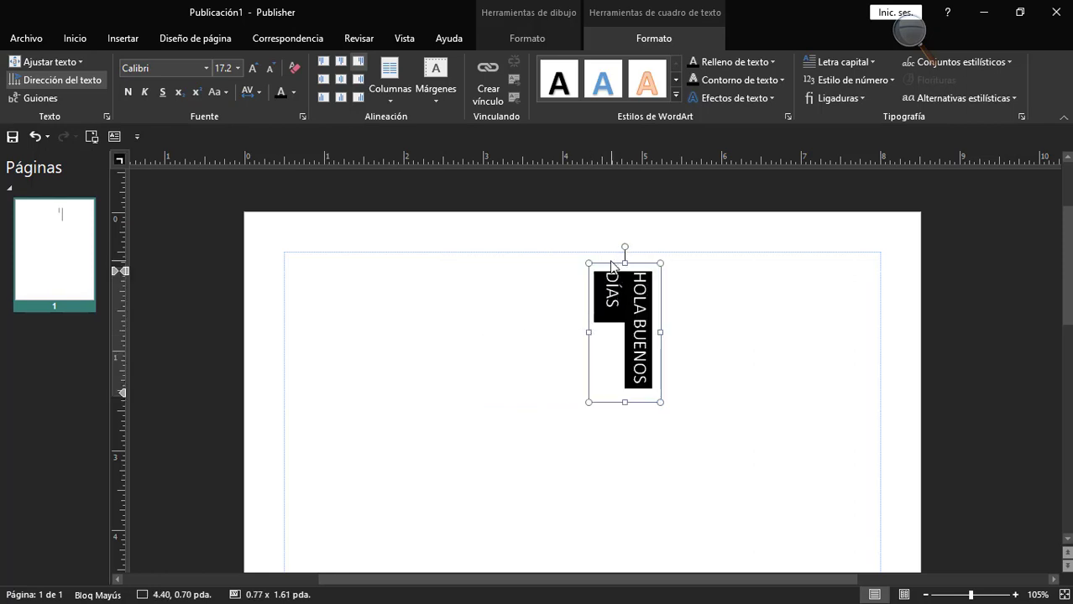
{"action": "left_click_drag", "start_coordinate": [604, 263], "coordinate": [820, 266]}
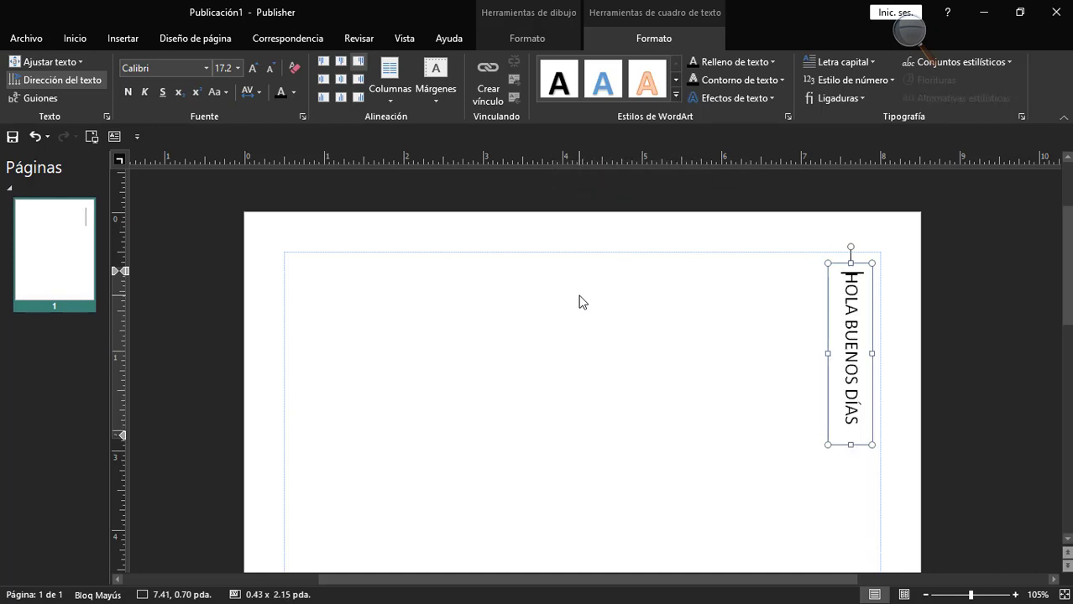
Make the greeting text horizontal and centre it both ways in a box resized to about 2.58 × 0.47 in.
{"action": "left_click", "coordinate": [76, 81]}
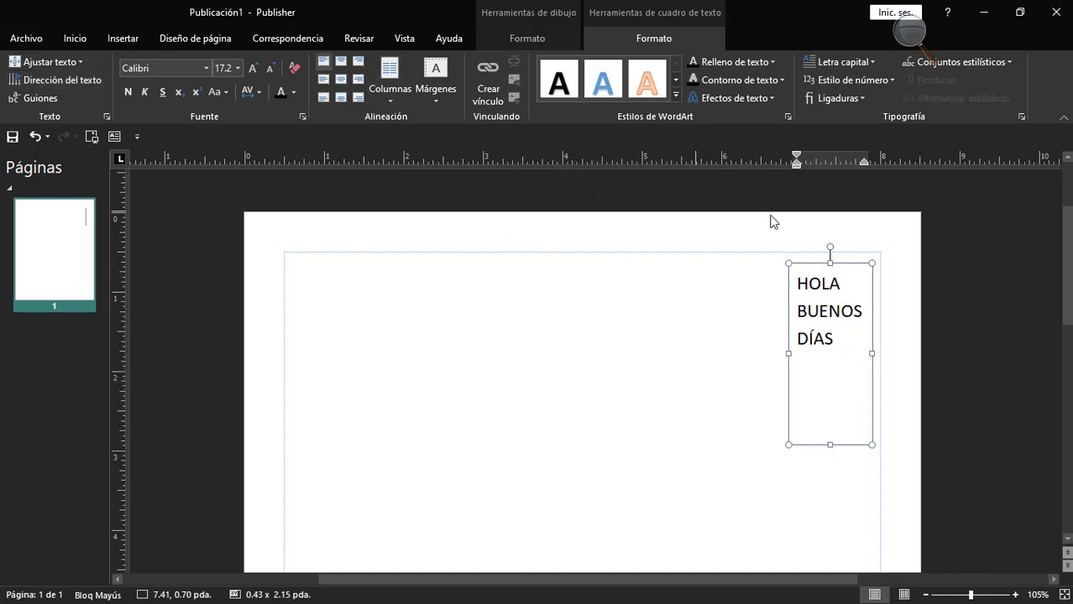
{"action": "left_click_drag", "start_coordinate": [788, 354], "coordinate": [594, 323]}
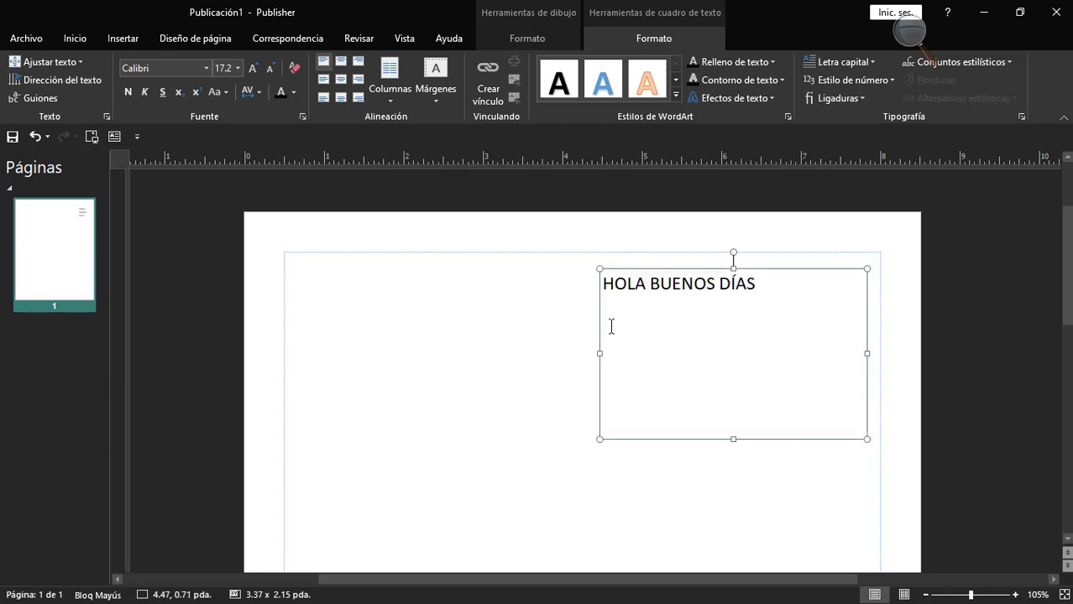
{"action": "left_click_drag", "start_coordinate": [735, 450], "coordinate": [739, 312]}
{"action": "left_click_drag", "start_coordinate": [592, 287], "coordinate": [660, 287]}
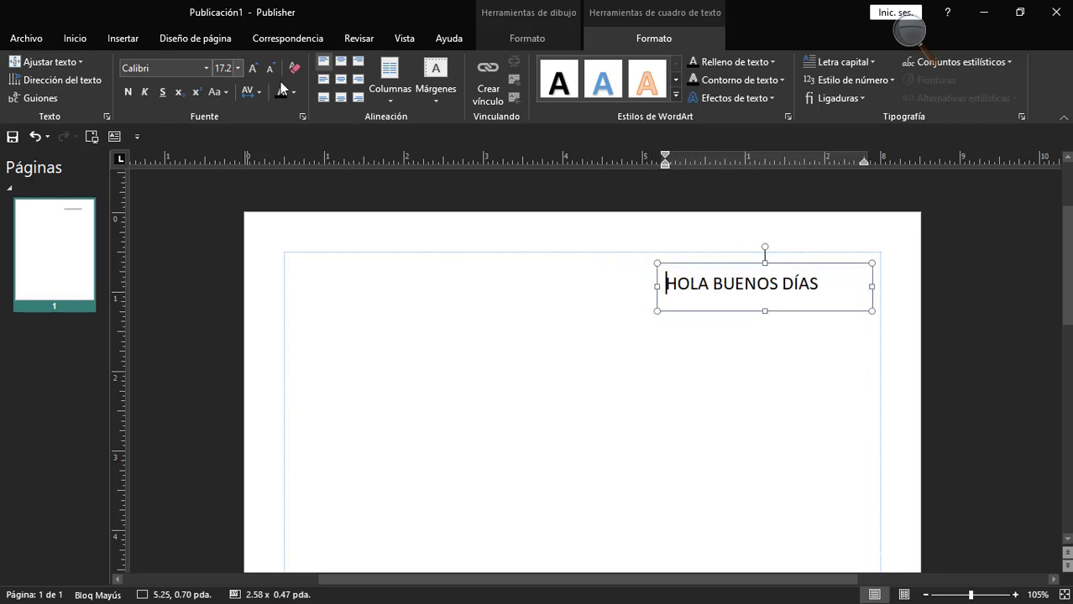
{"action": "left_click", "coordinate": [346, 79]}
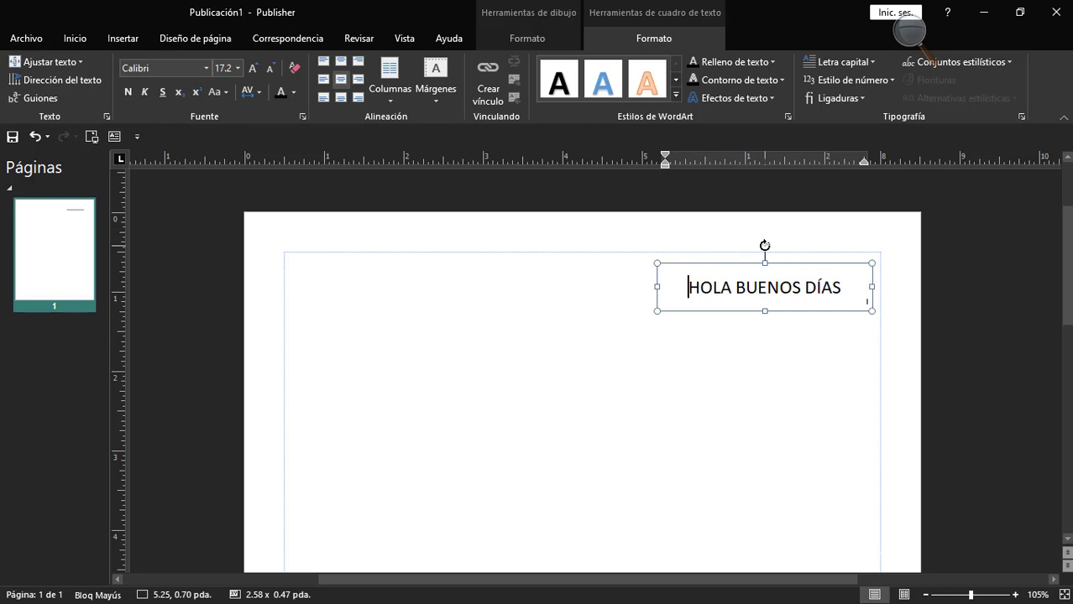
Try rotating the greeting text box and moving it to the page's upper-left corner, and undo these changes.
{"action": "left_click_drag", "start_coordinate": [765, 245], "coordinate": [730, 232]}
{"action": "left_click_drag", "start_coordinate": [697, 314], "coordinate": [322, 312]}
{"action": "left_click", "coordinate": [481, 331]}
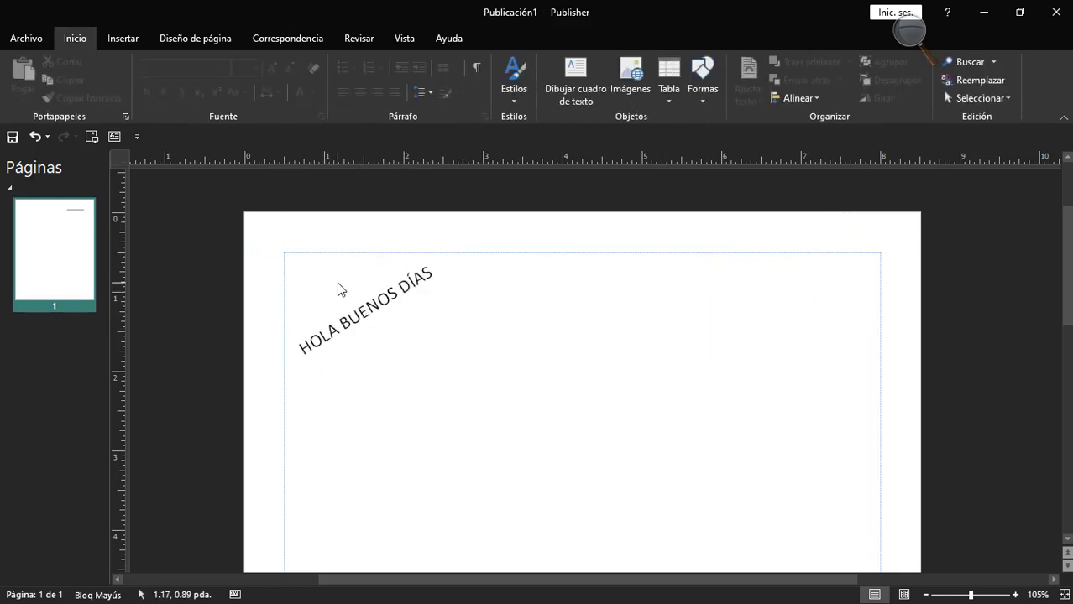
{"action": "left_click", "coordinate": [378, 304]}
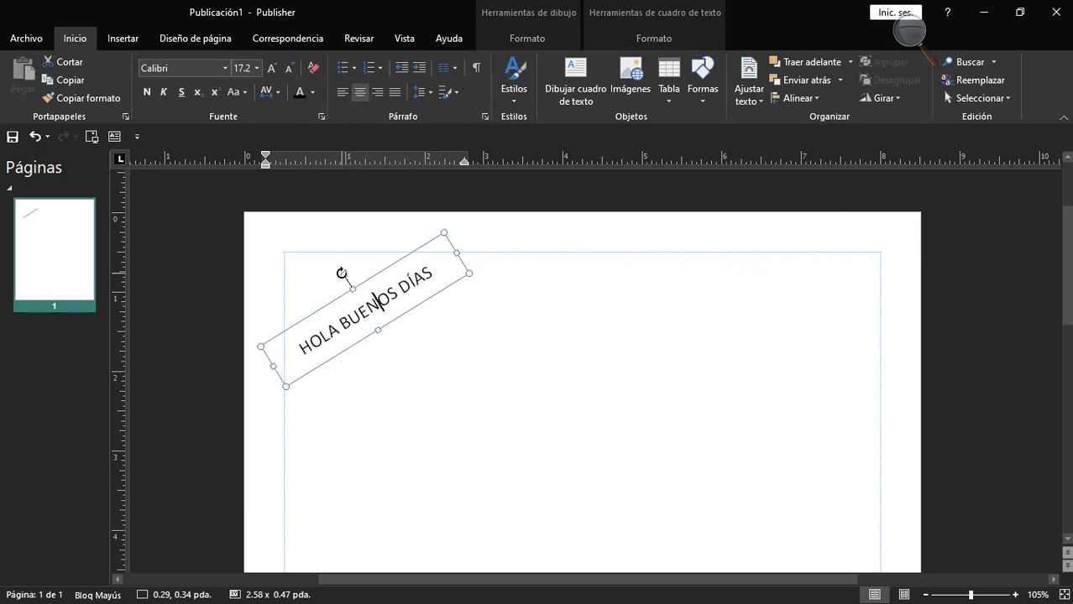
{"action": "left_click_drag", "start_coordinate": [342, 273], "coordinate": [384, 282]}
{"action": "key", "text": "ctrl+z"}
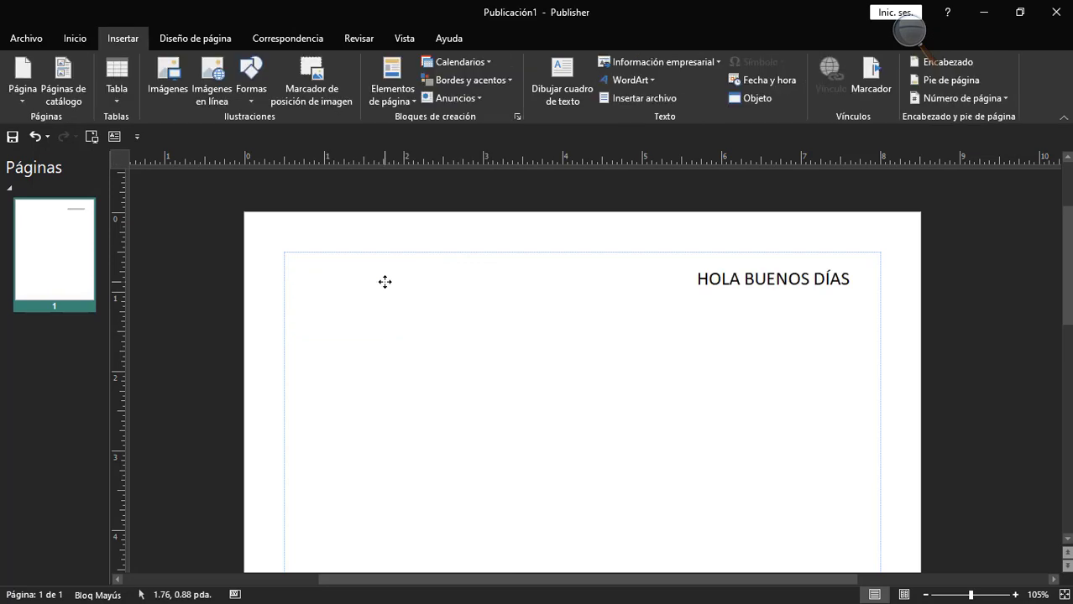
Draw a text box about 3.54 × 1.49 in near the page's upper-left corner containing "CURSO DE SISTEMAS COMPUTACIONALES NIVEL TECNICO AUXILIAR".
{"action": "left_click", "coordinate": [561, 84]}
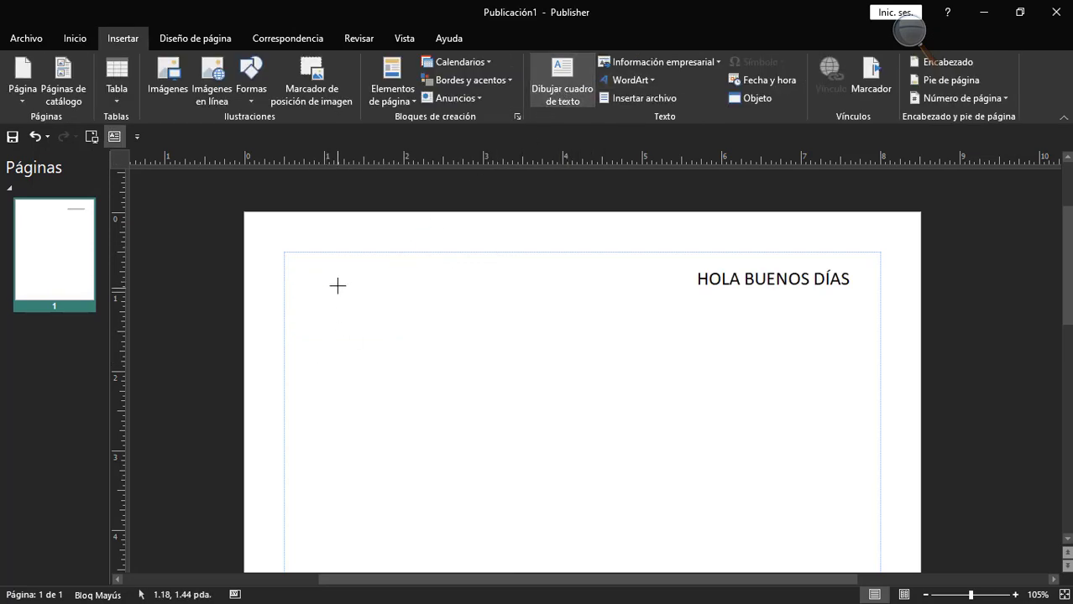
{"action": "left_click_drag", "start_coordinate": [308, 265], "coordinate": [595, 389]}
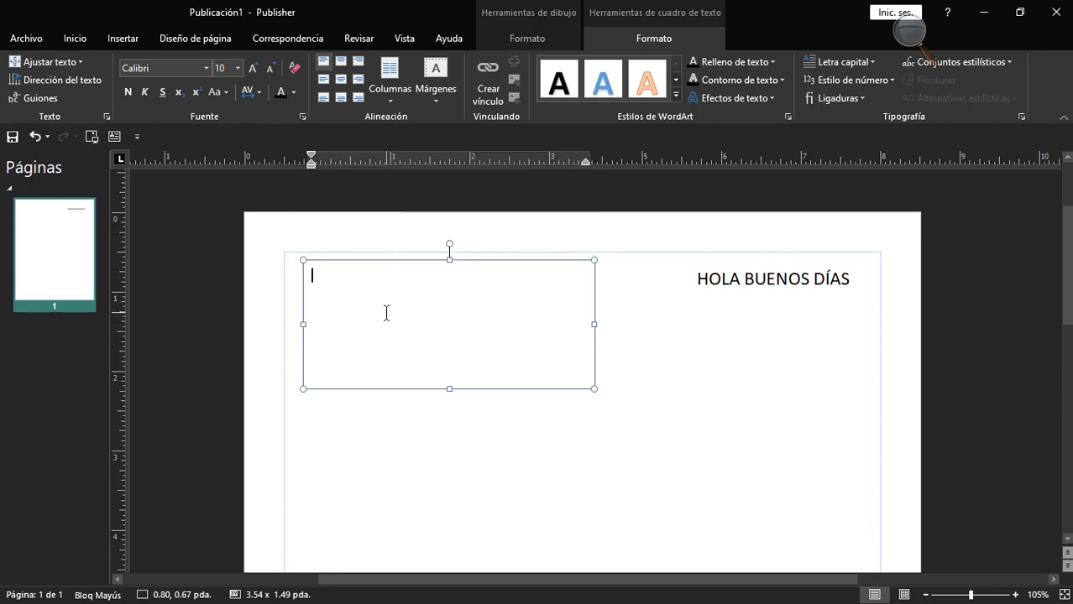
{"action": "type", "text": "CURSO DE SISTEMAS CO"}
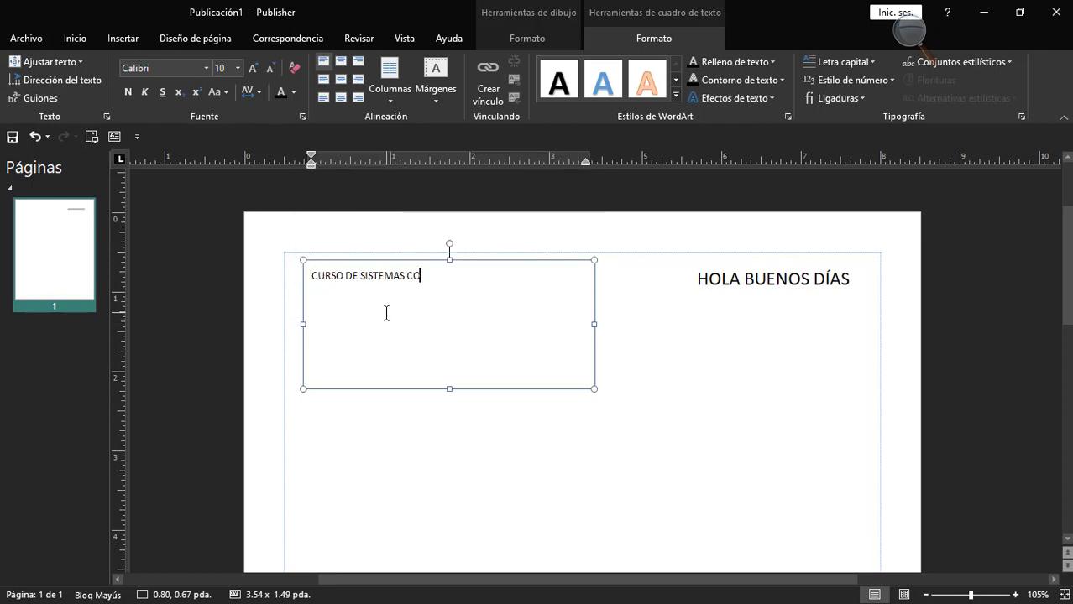
{"action": "type", "text": "MPUTACIONALES NIVEL "}
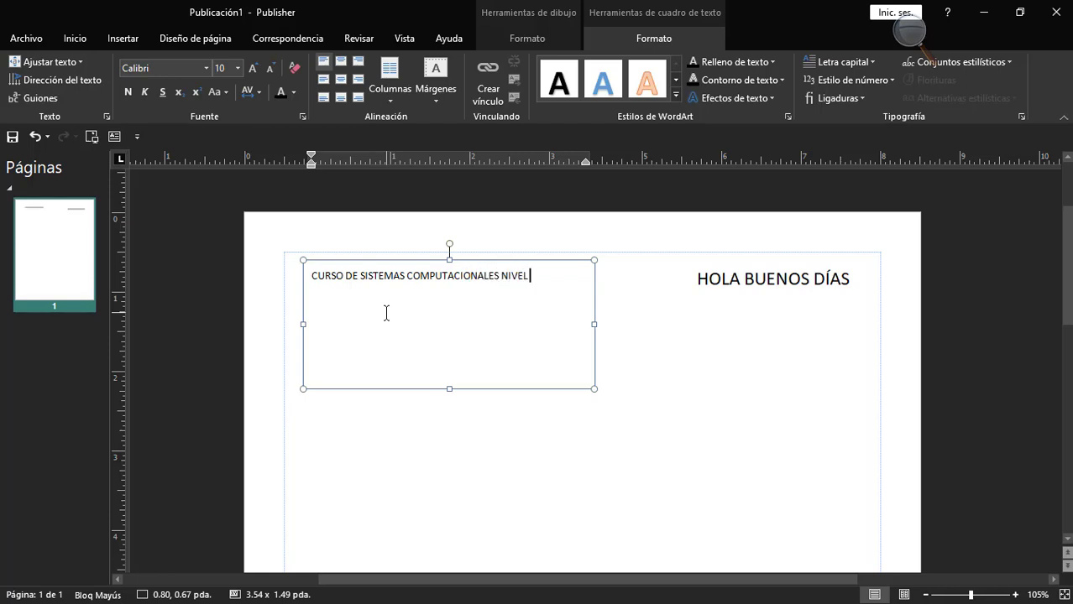
{"action": "type", "text": "TECNICO AUXILIAR"}
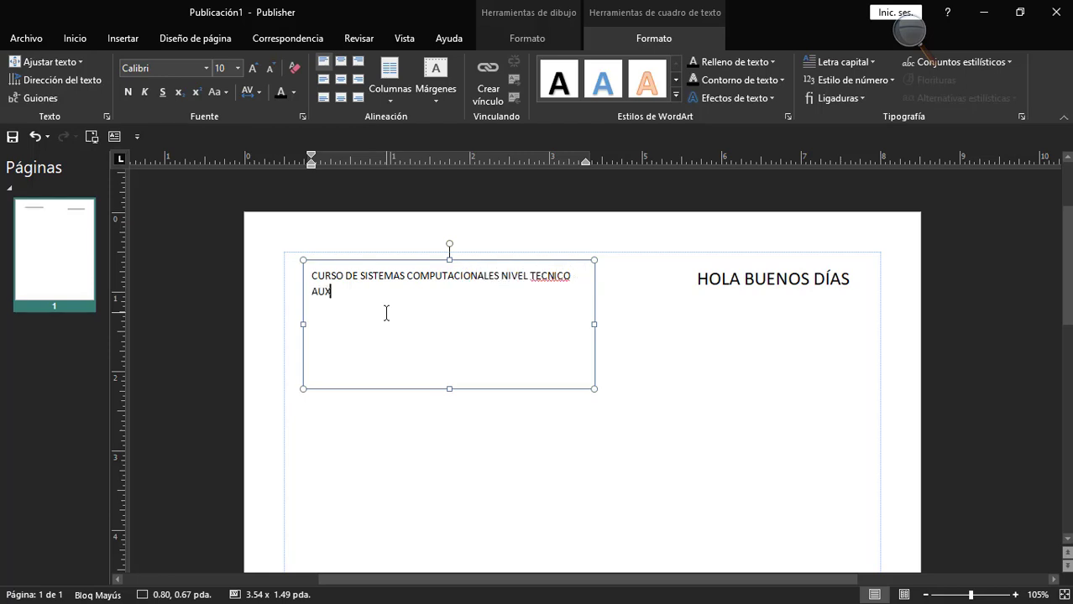
Correct the misspelled "TECNICO" to "TÉCNICO" using the spelling suggestion and deselect the text box.
{"action": "right_click", "coordinate": [557, 277]}
{"action": "left_click", "coordinate": [598, 281]}
{"action": "left_click", "coordinate": [400, 262]}
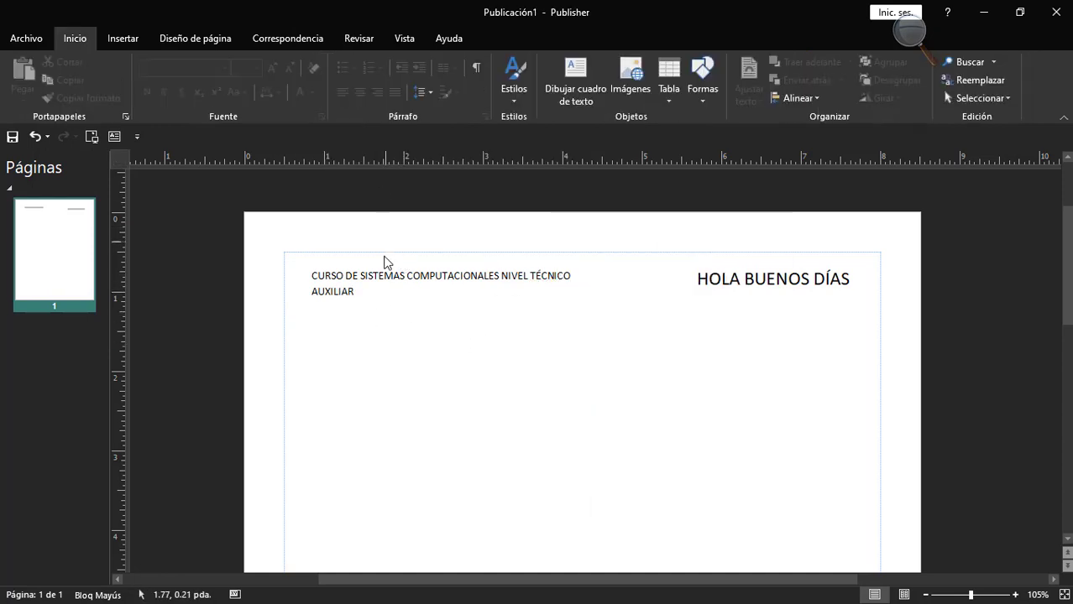
Set the font of the whole course text to Bodoni MT Black.
{"action": "left_click", "coordinate": [393, 269]}
{"action": "left_click", "coordinate": [383, 261]}
{"action": "left_click_drag", "start_coordinate": [372, 279], "coordinate": [321, 276]}
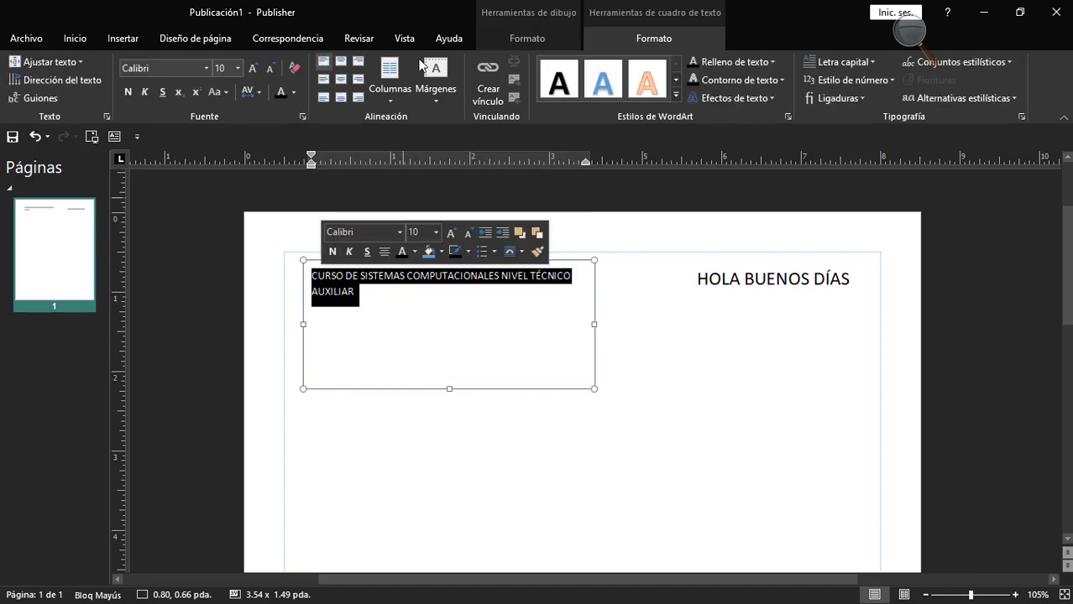
{"action": "left_click", "coordinate": [204, 69]}
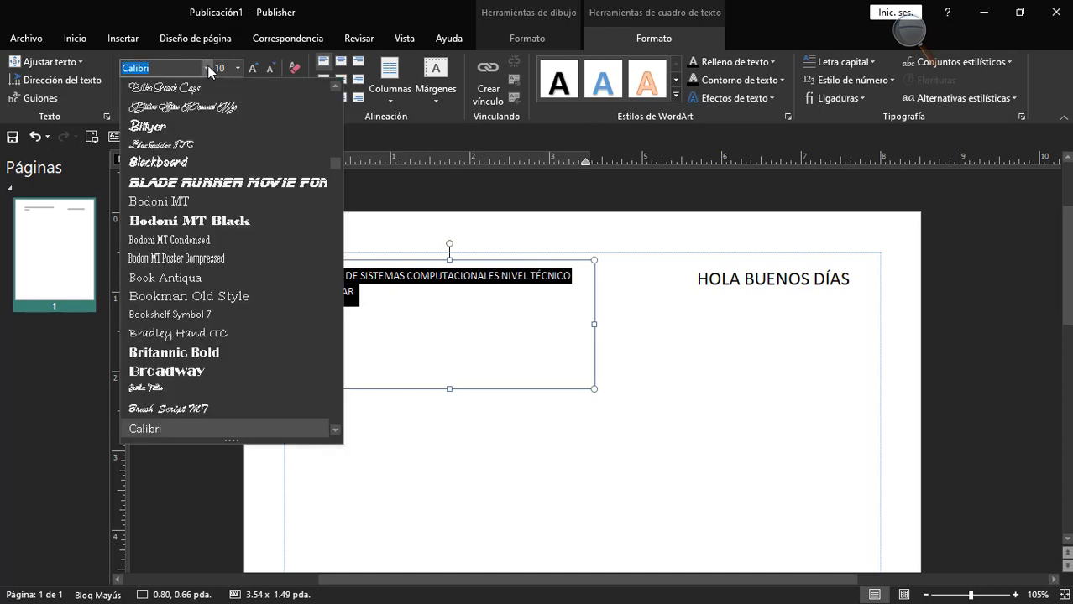
{"action": "left_click", "coordinate": [180, 222]}
{"action": "left_click", "coordinate": [453, 292]}
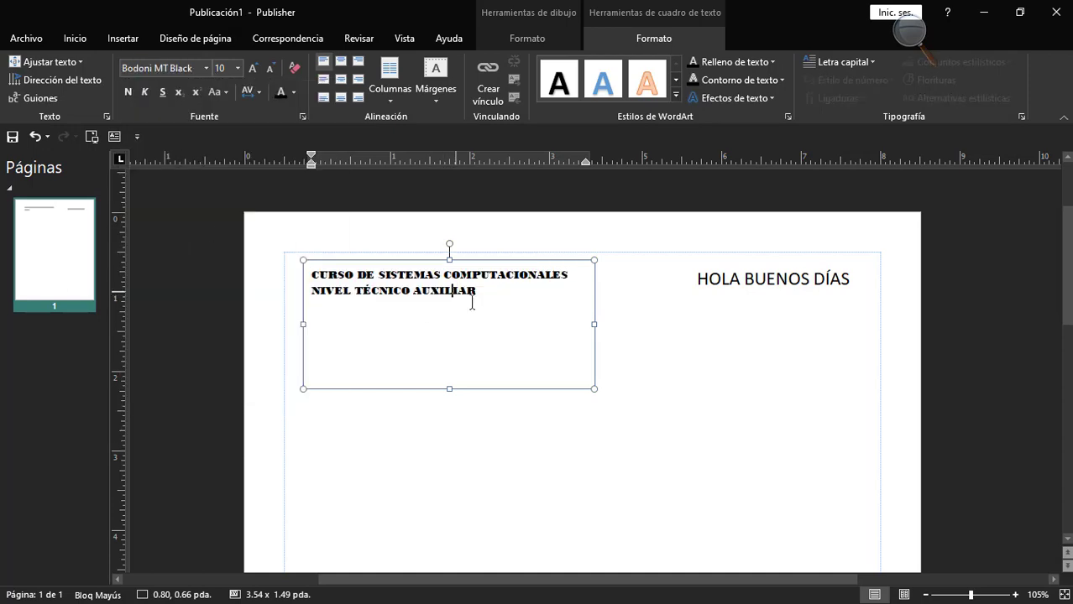
Select the whole course text and set its font size to 18.
{"action": "left_click_drag", "start_coordinate": [485, 296], "coordinate": [279, 193]}
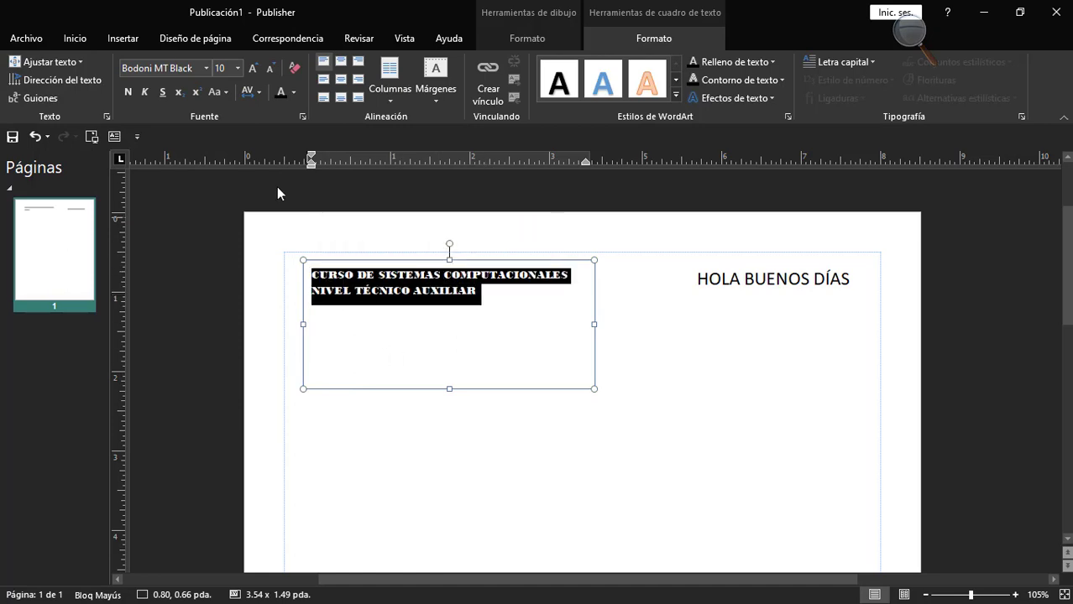
{"action": "left_click", "coordinate": [238, 68]}
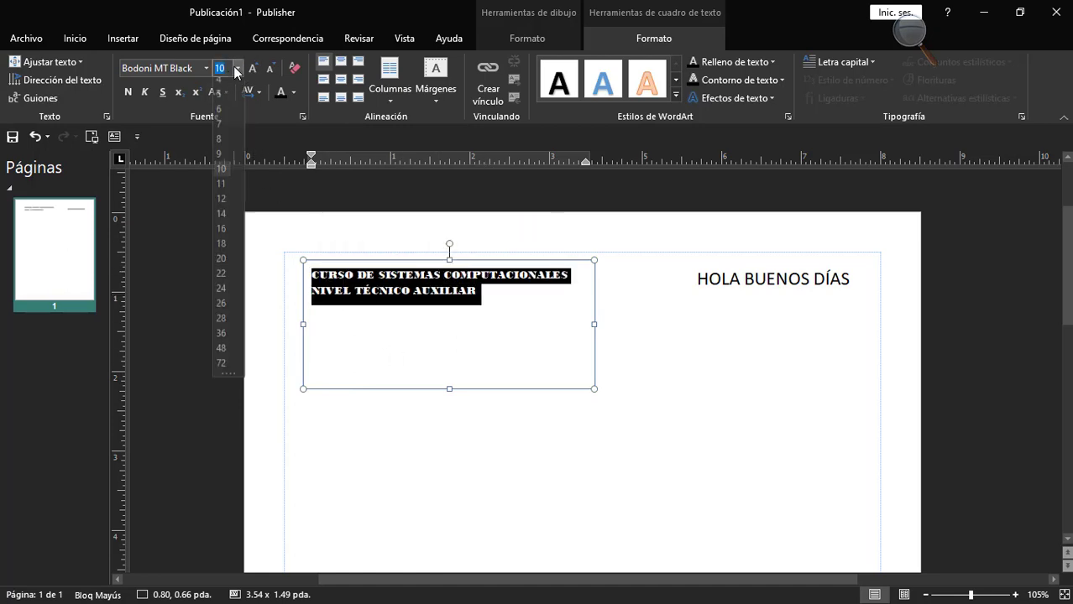
{"action": "left_click", "coordinate": [225, 250]}
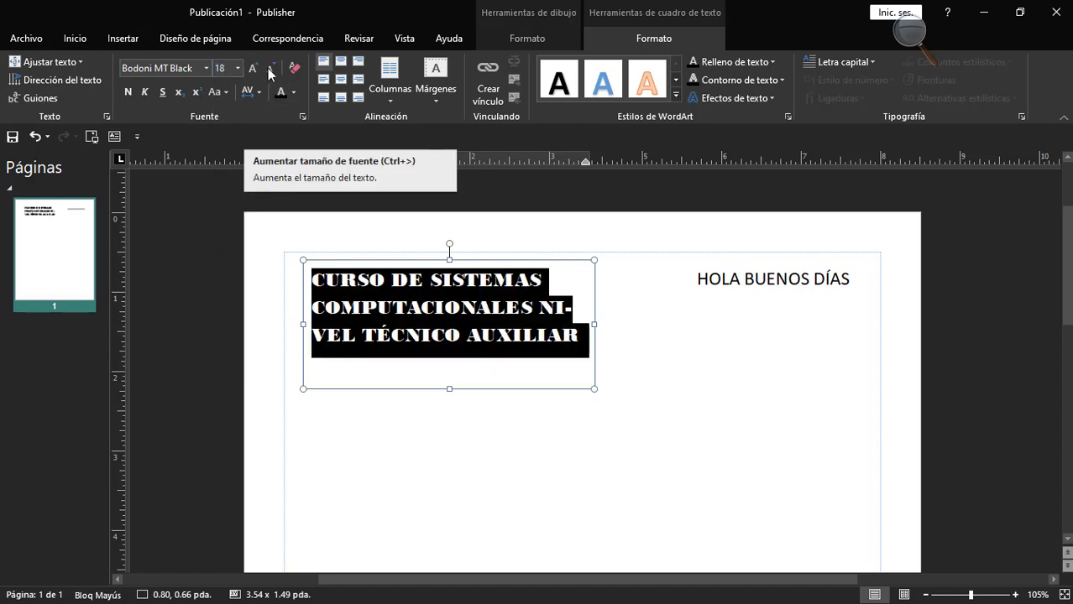
Decrease the course text's font size by two increments and increase it back to 18.
{"action": "left_click", "coordinate": [270, 69]}
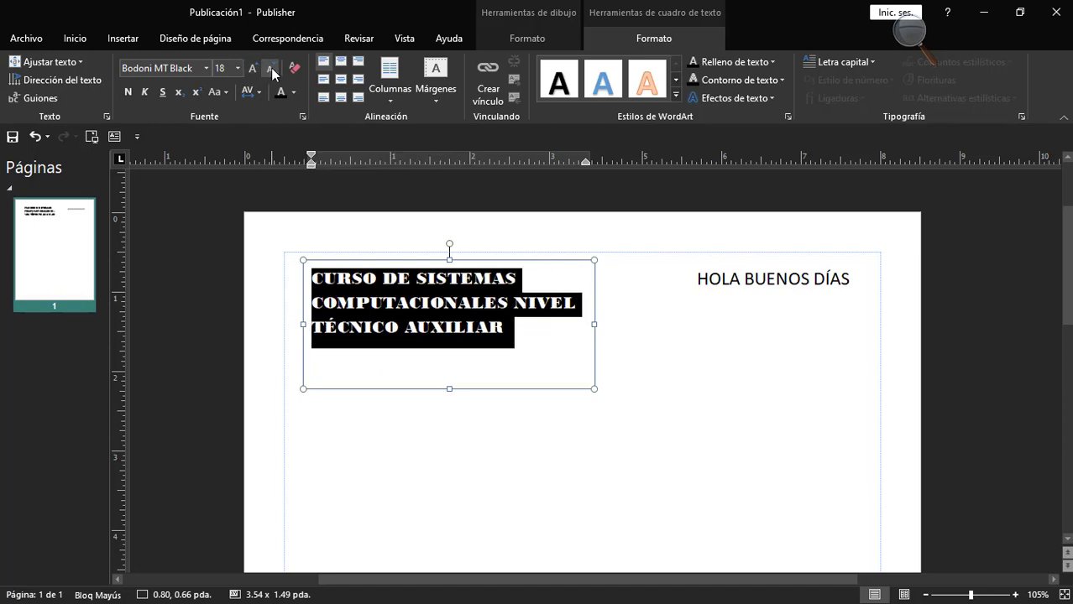
{"action": "left_click", "coordinate": [271, 68]}
{"action": "left_click", "coordinate": [256, 68]}
{"action": "left_click", "coordinate": [257, 68]}
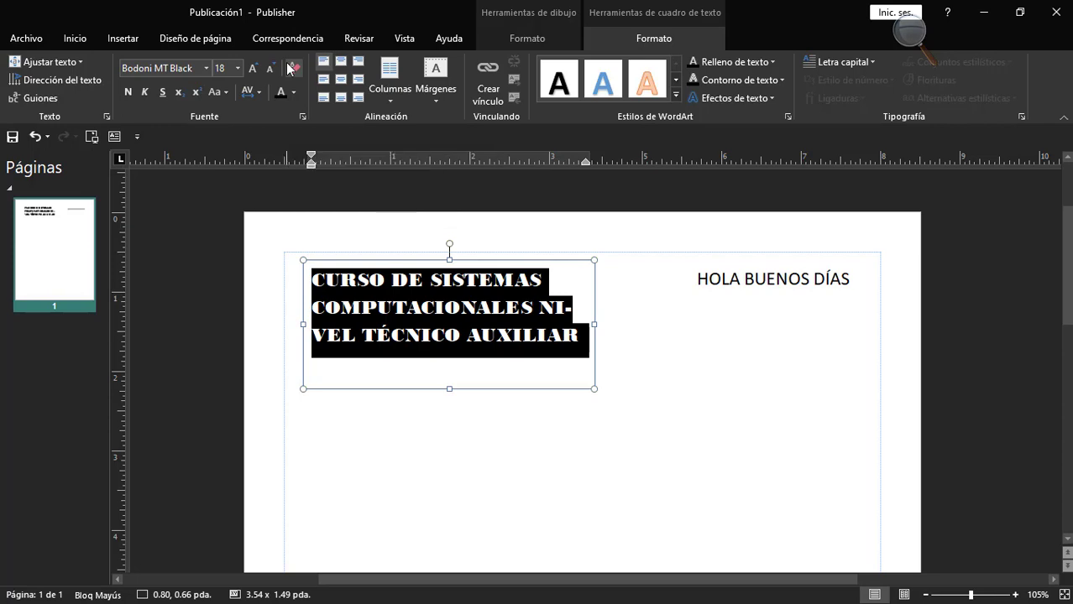
Clear all formatting from the course text and undo the clearing.
{"action": "left_click", "coordinate": [291, 69]}
{"action": "left_click", "coordinate": [359, 293]}
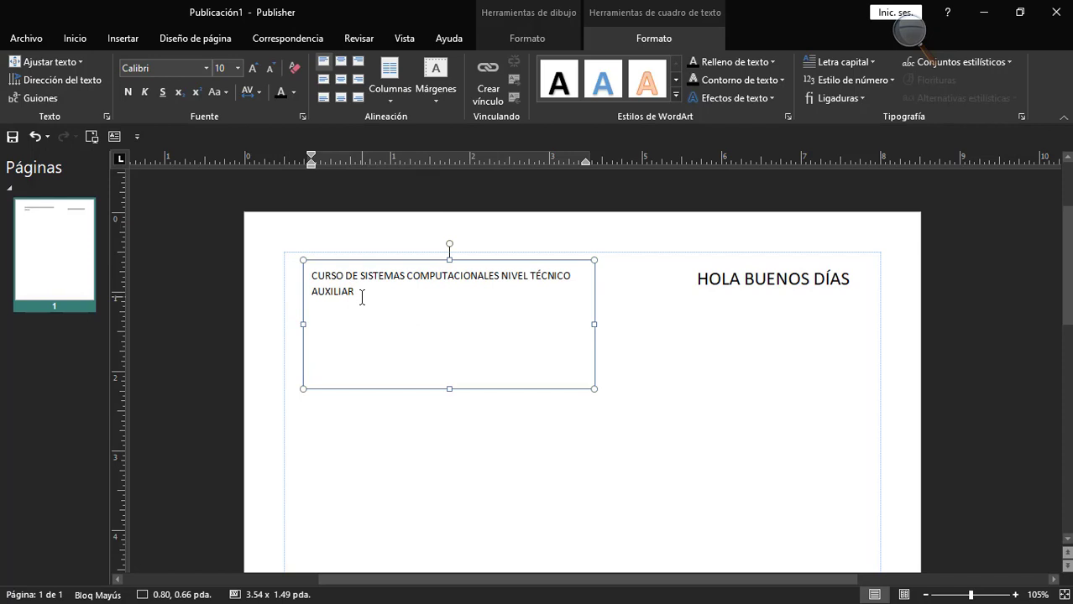
{"action": "left_click_drag", "start_coordinate": [362, 298], "coordinate": [311, 275]}
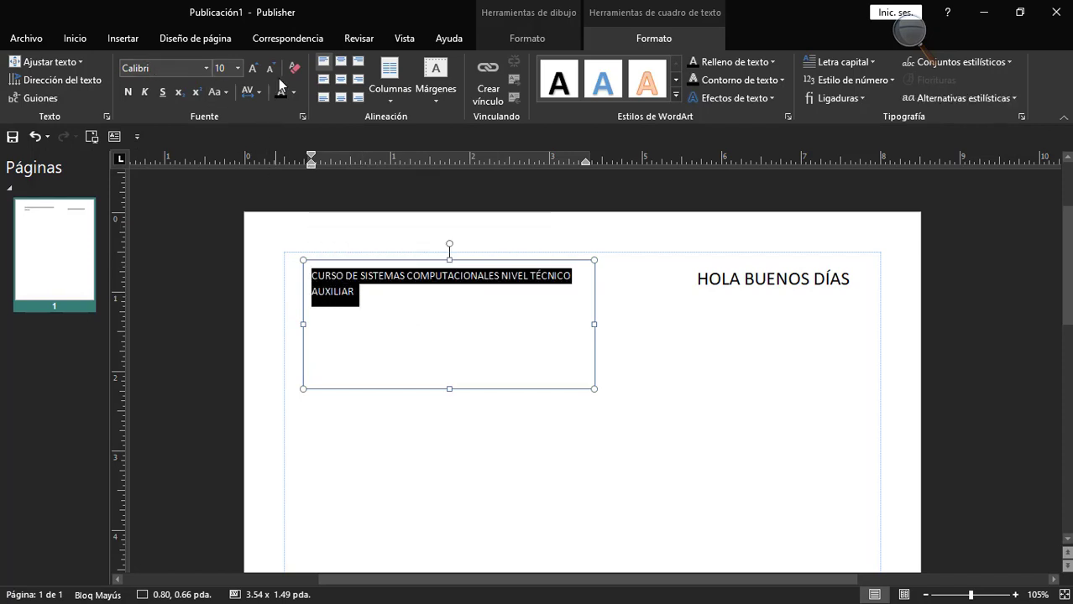
{"action": "left_click", "coordinate": [33, 137]}
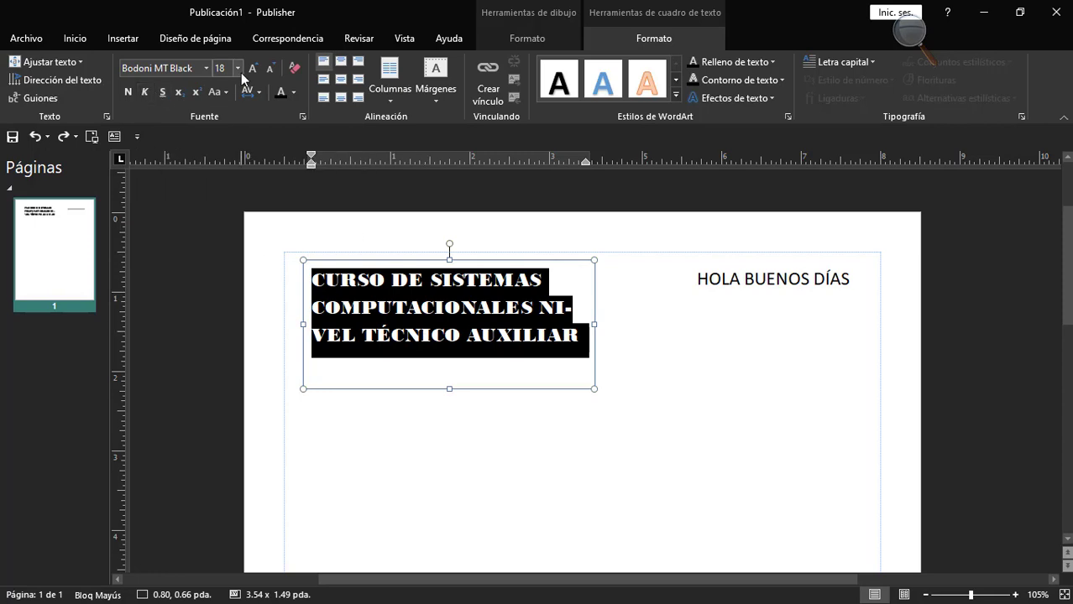
Clear the course text's formatting and increase its font size to 12.
{"action": "left_click", "coordinate": [294, 68]}
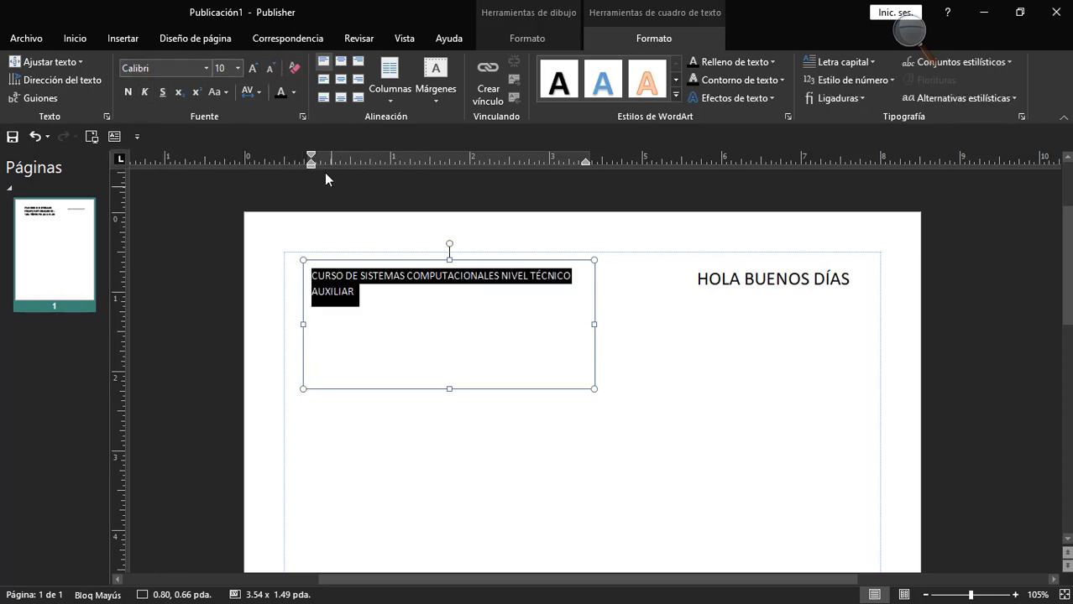
{"action": "left_click", "coordinate": [252, 65]}
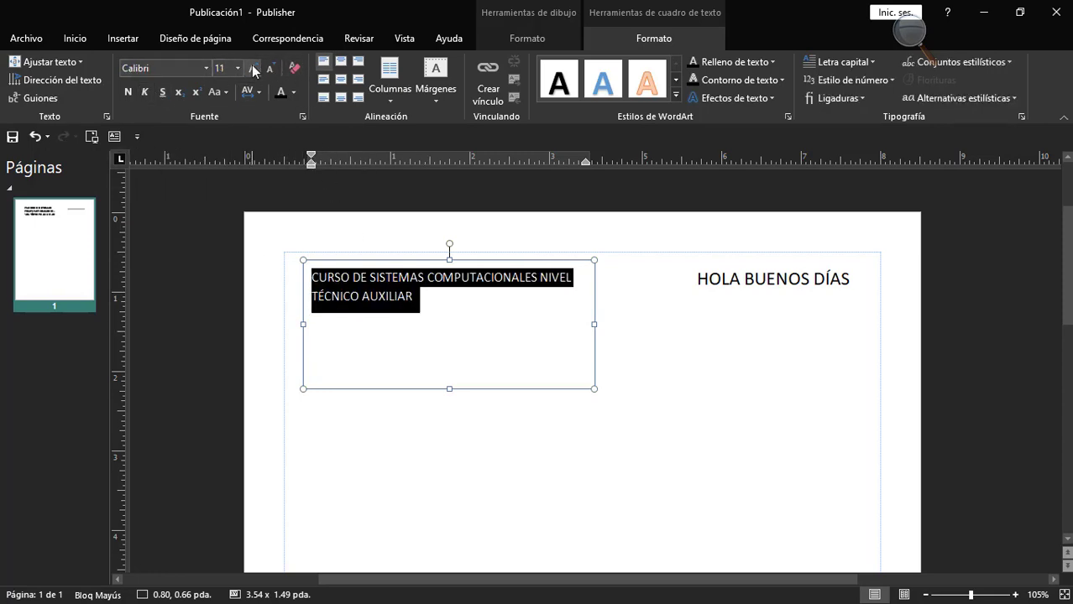
Apply bold to the whole course text and deselect it.
{"action": "left_click_drag", "start_coordinate": [428, 304], "coordinate": [308, 275]}
{"action": "left_click", "coordinate": [128, 92]}
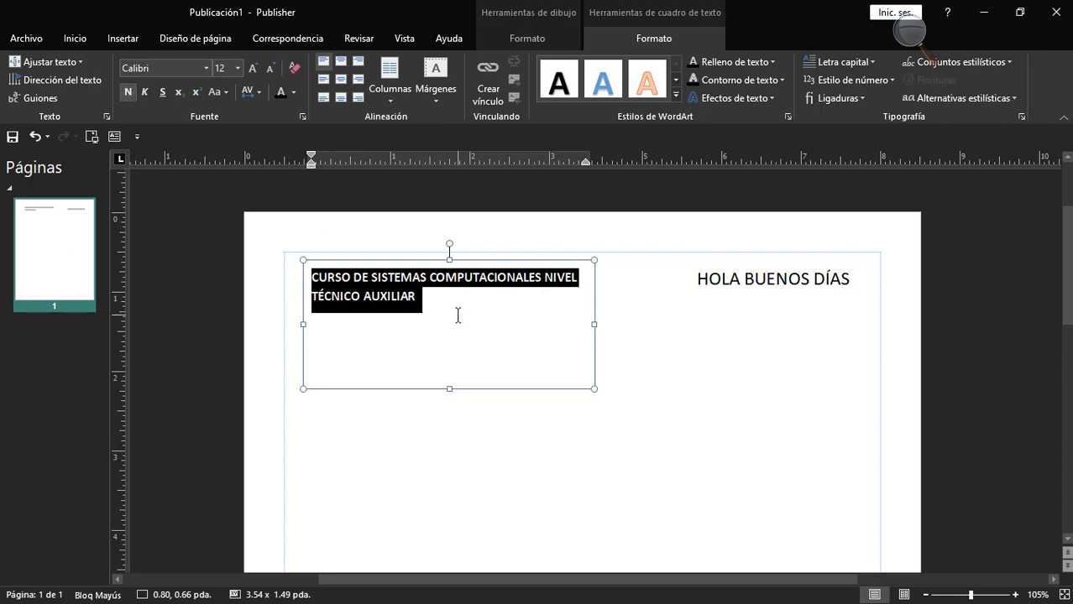
{"action": "left_click_drag", "start_coordinate": [424, 298], "coordinate": [309, 278]}
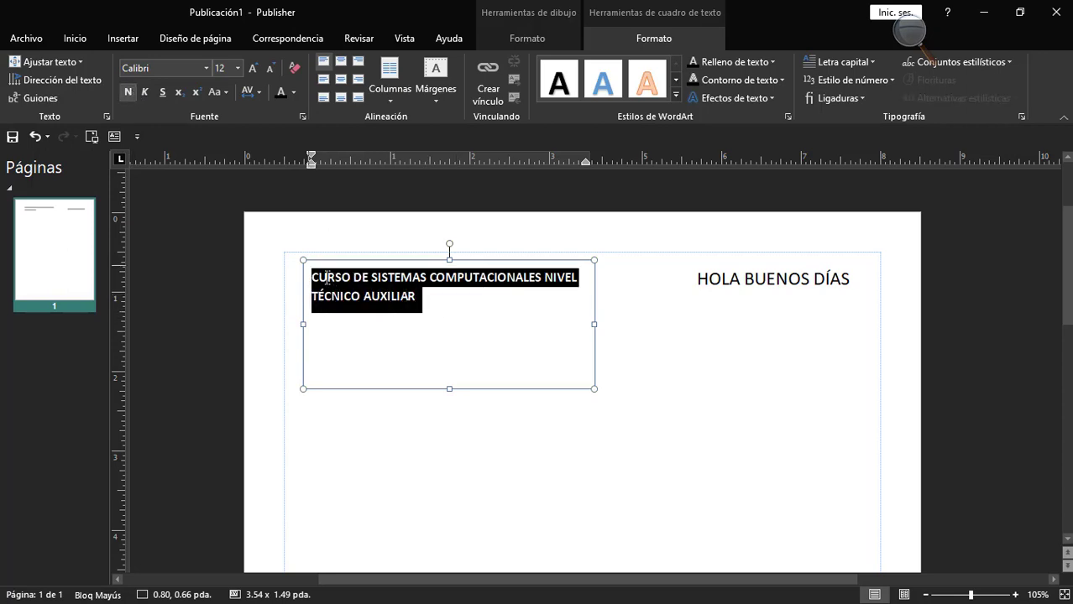
{"action": "left_click", "coordinate": [434, 300]}
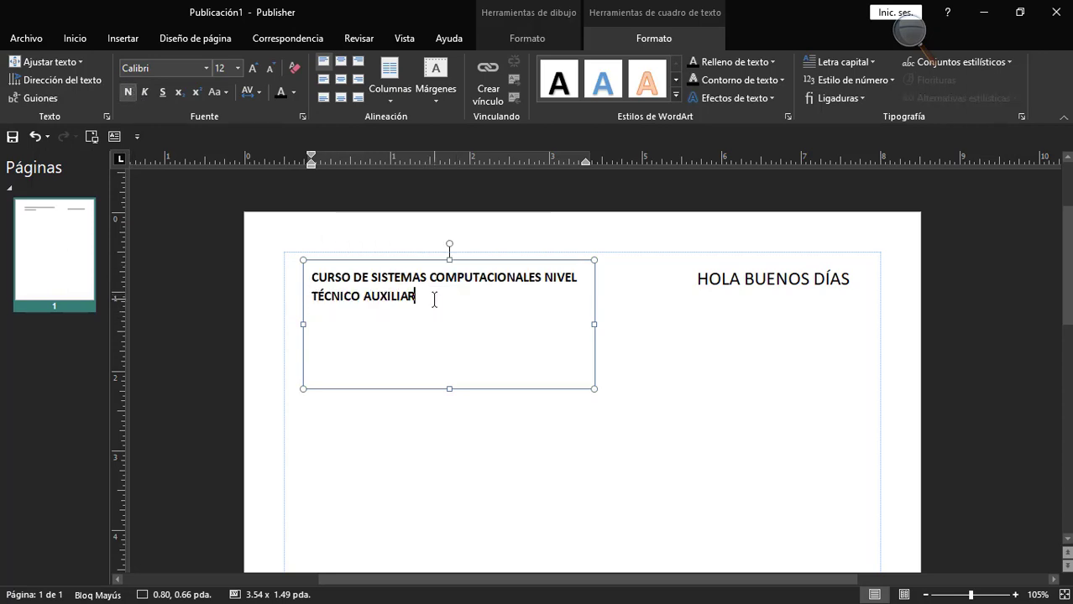
Apply italic and underline to the whole course text.
{"action": "key", "text": "ctrl+a"}
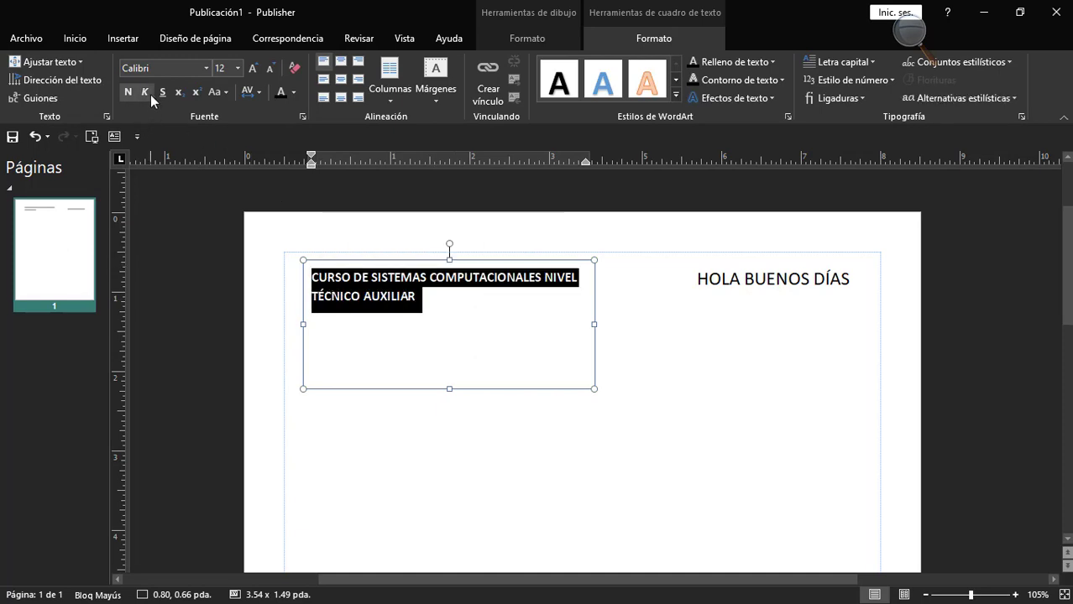
{"action": "left_click", "coordinate": [150, 94]}
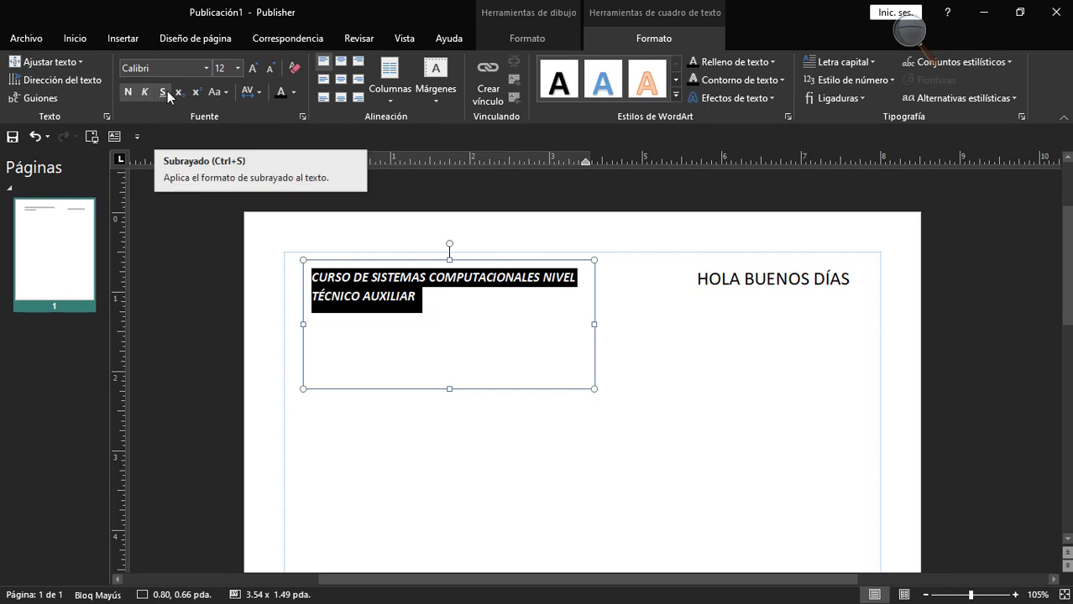
{"action": "left_click", "coordinate": [166, 91]}
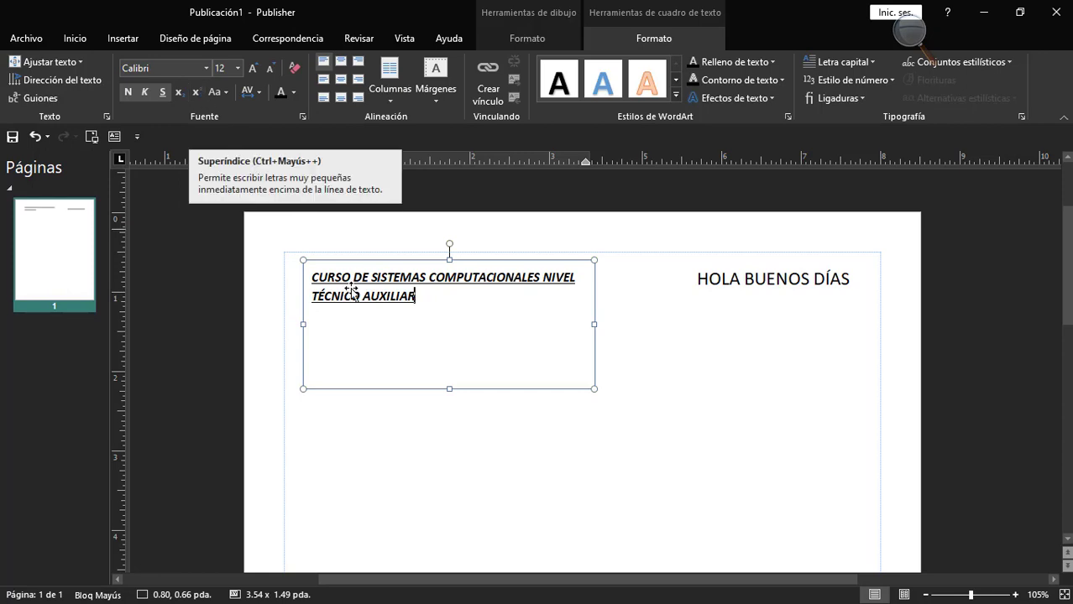
Add 2020 as a subscript after AUXILIAR and as a superscript after TÉCNICO in the course text.
{"action": "left_click", "coordinate": [178, 92]}
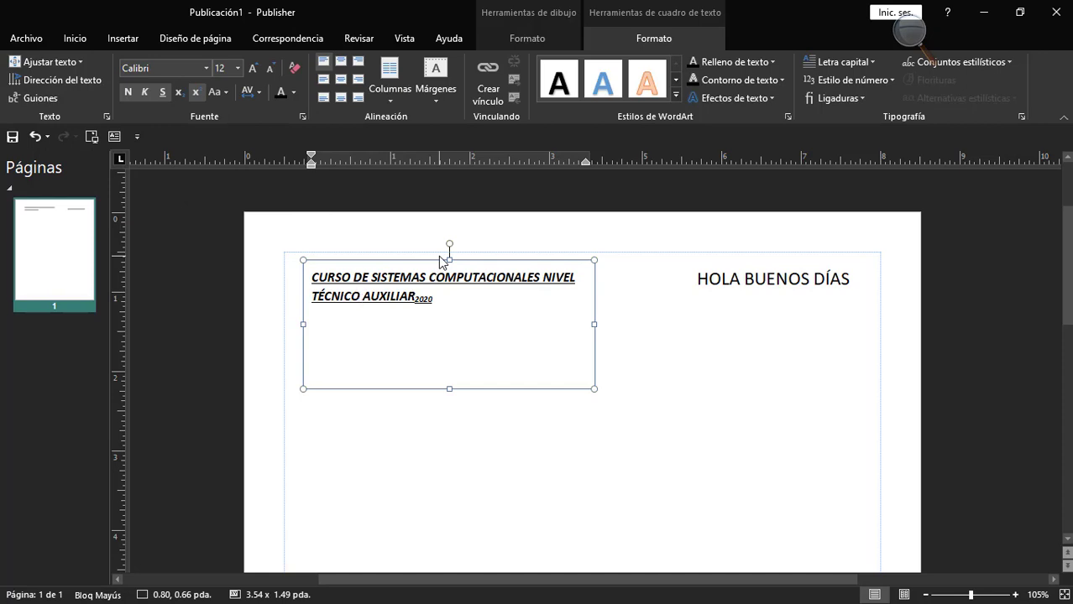
{"action": "type", "text": "2020"}
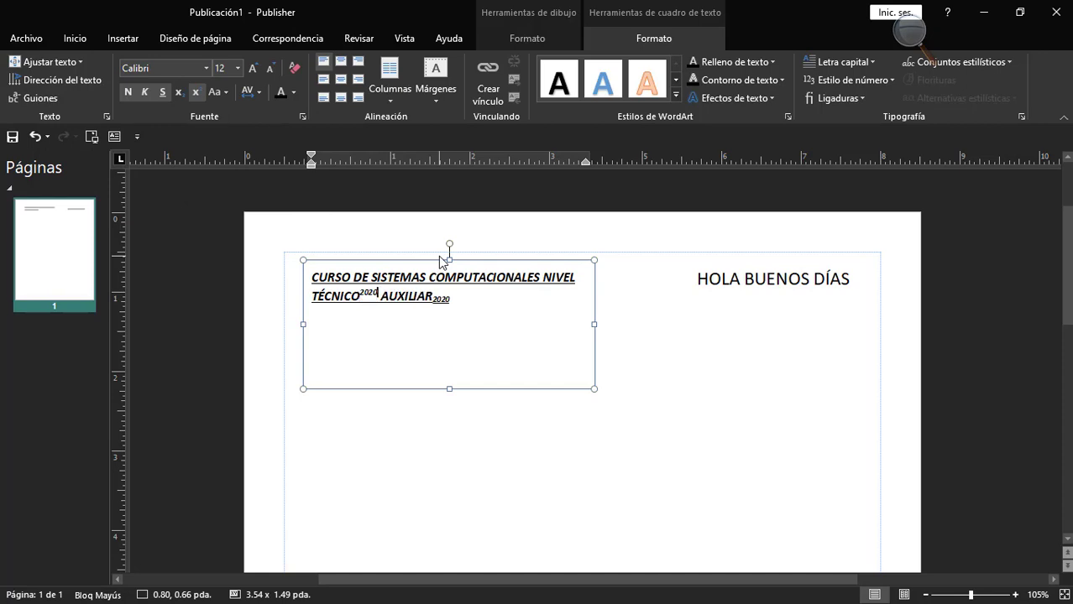
{"action": "left_click", "coordinate": [471, 300]}
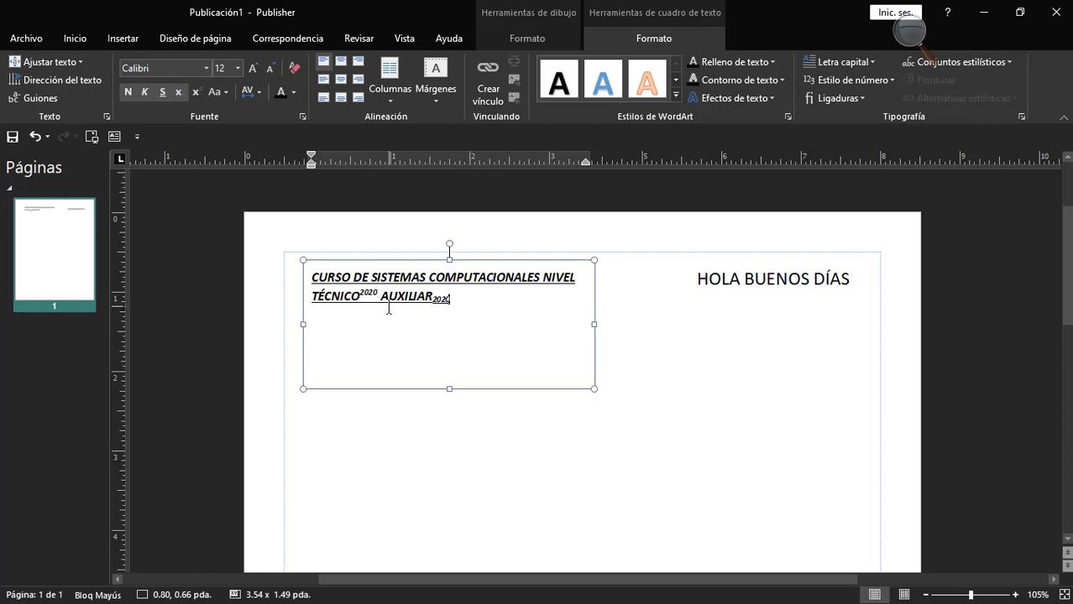
Start a new line below the course text, set its letter case to Normal and enter lowercase sample letters.
{"action": "key", "text": "Caps_Lock"}
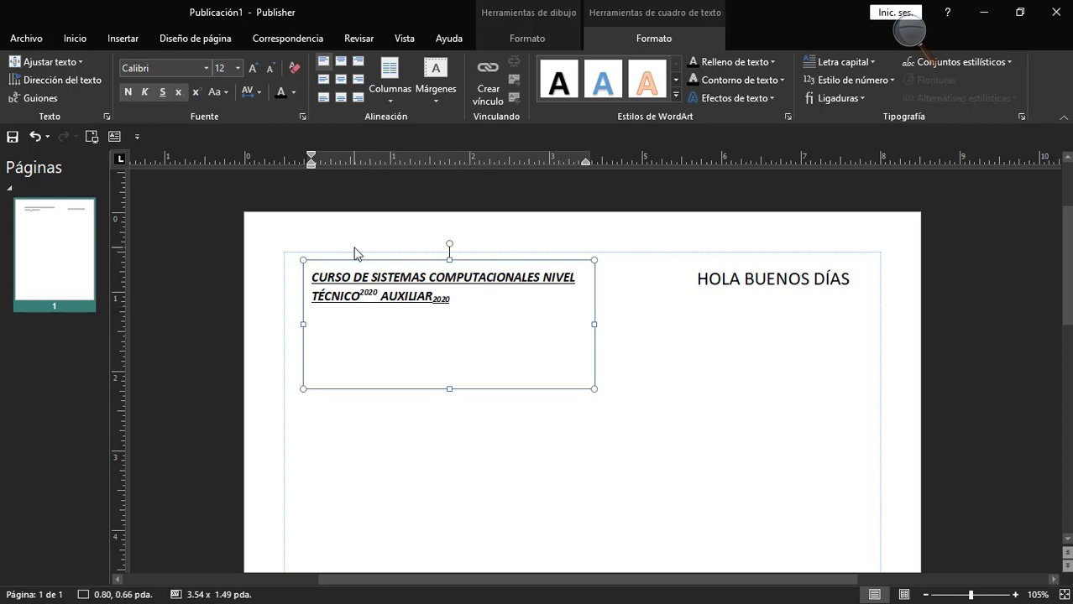
{"action": "left_click", "coordinate": [220, 92]}
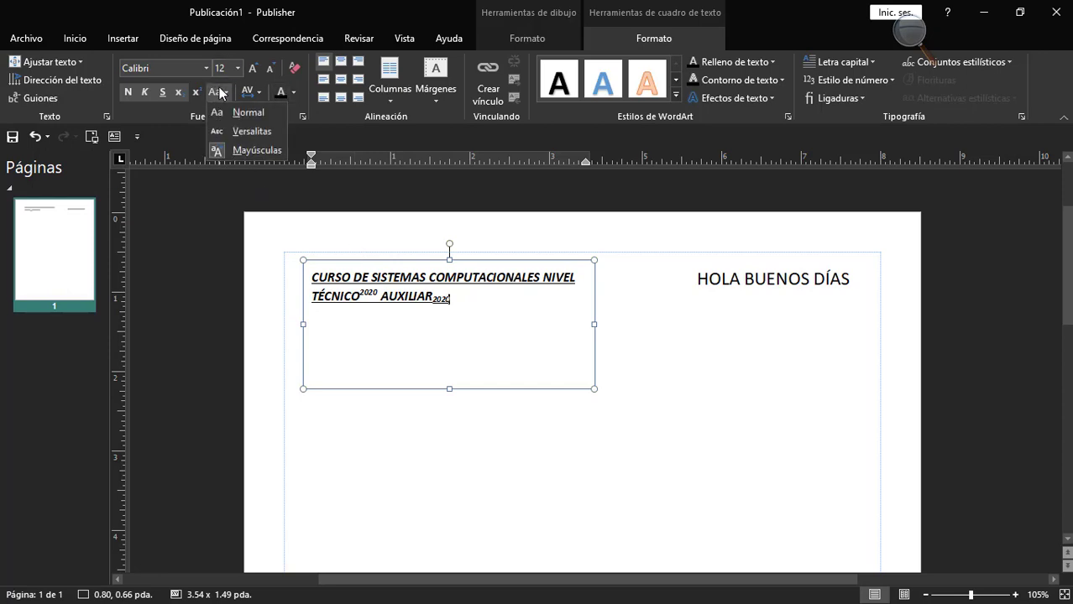
{"action": "left_click", "coordinate": [220, 92]}
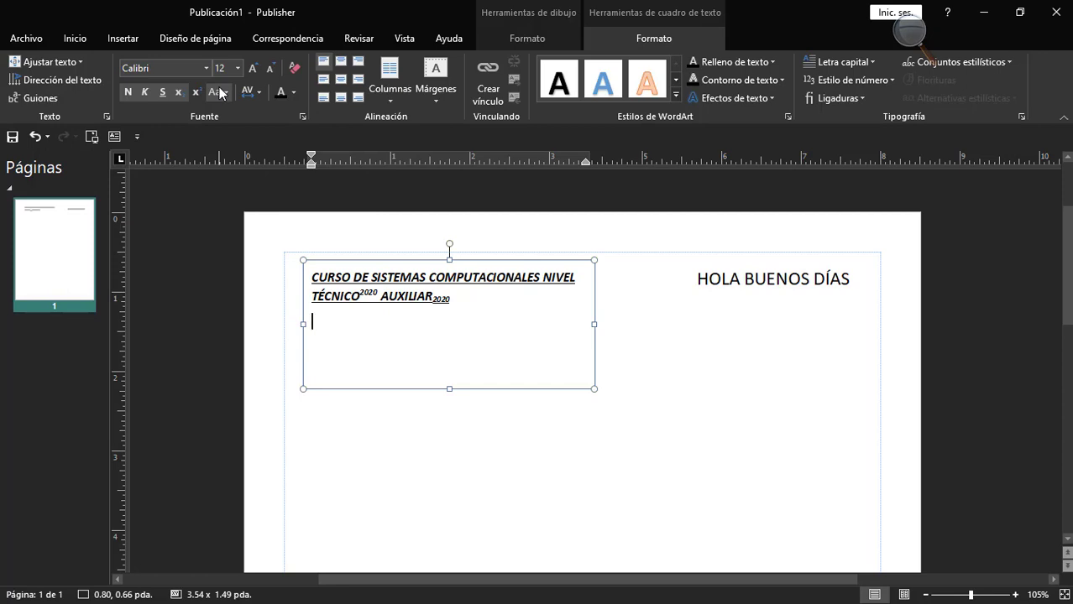
{"action": "left_click", "coordinate": [220, 92]}
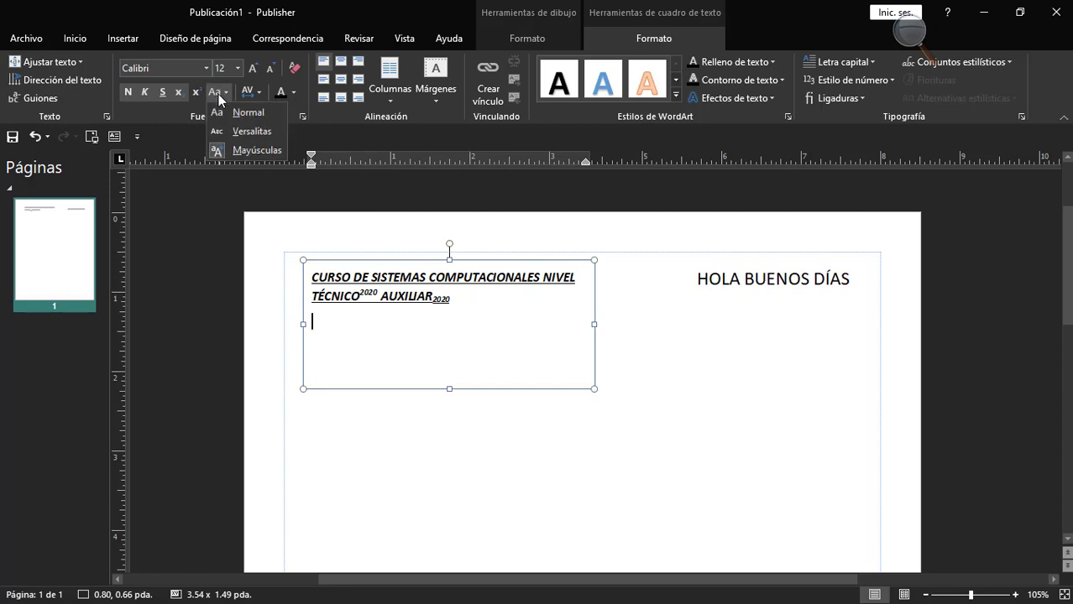
{"action": "left_click", "coordinate": [223, 110]}
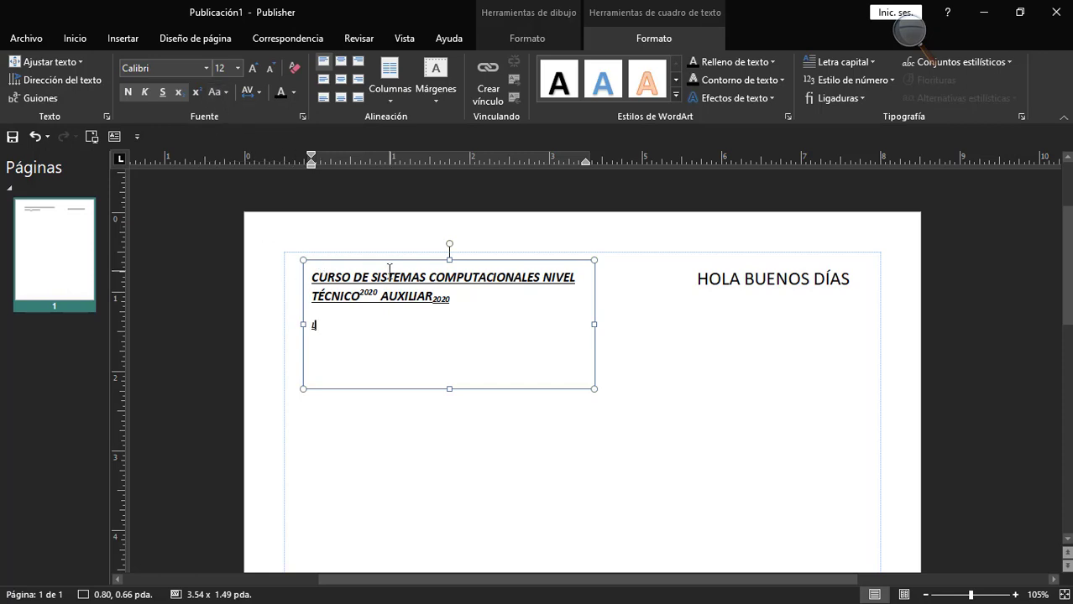
{"action": "type", "text": "asdads"}
Set the letter case on the line below the course text to Versalitas and enter "Antes" there.
{"action": "left_click", "coordinate": [214, 91]}
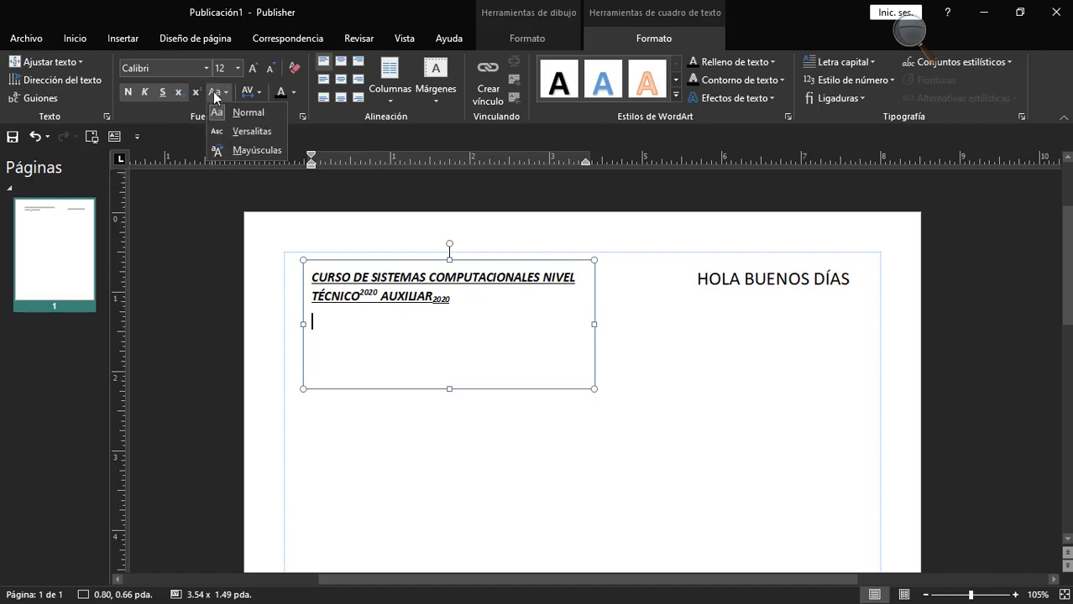
{"action": "left_click", "coordinate": [266, 134]}
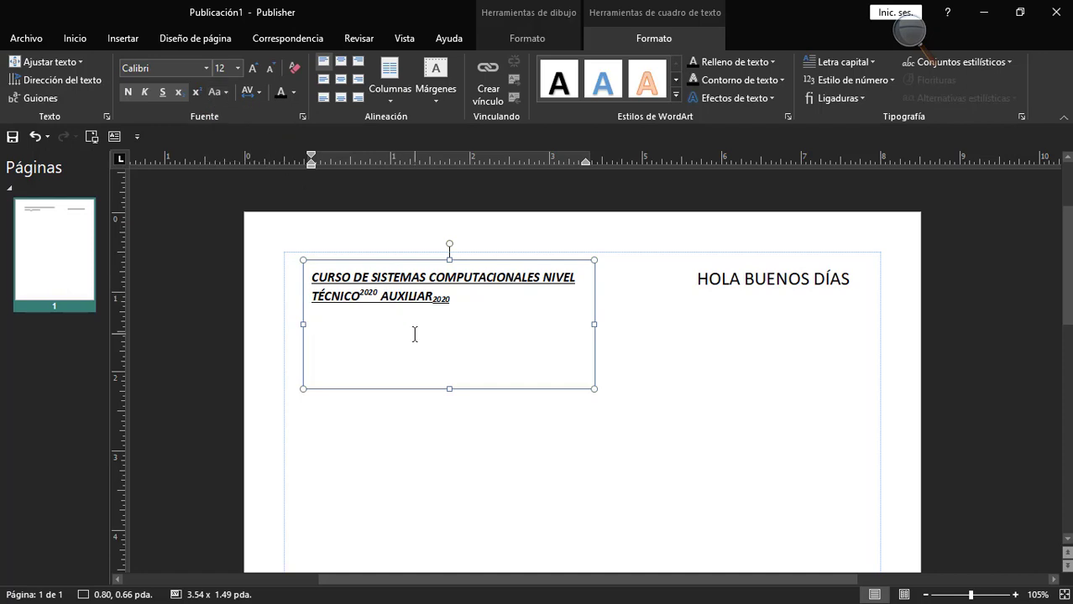
{"action": "key", "text": "Caps_Lock"}
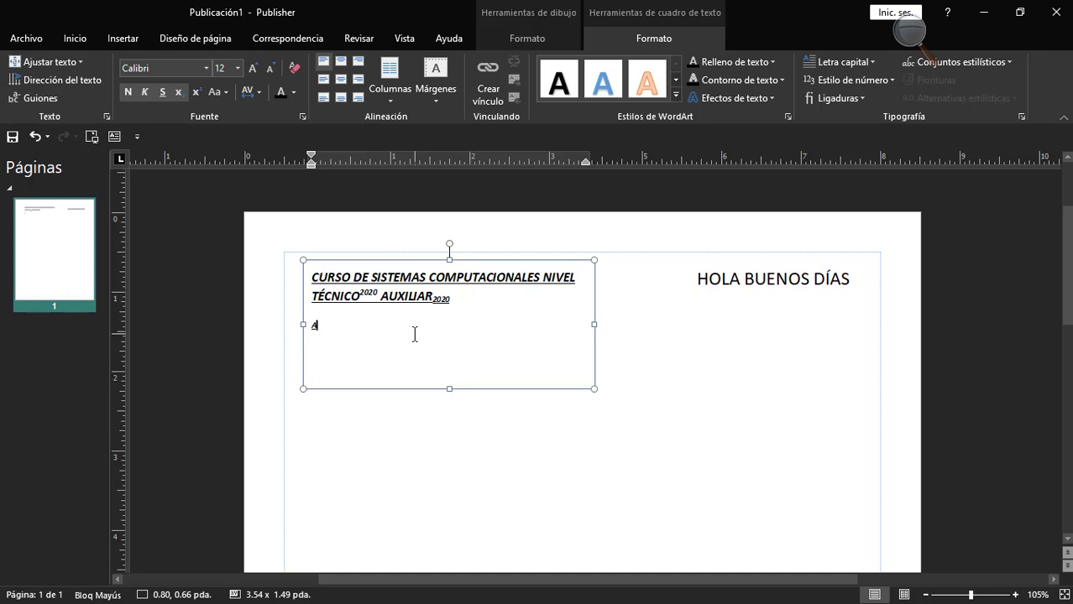
{"action": "key", "text": "Caps_Lock"}
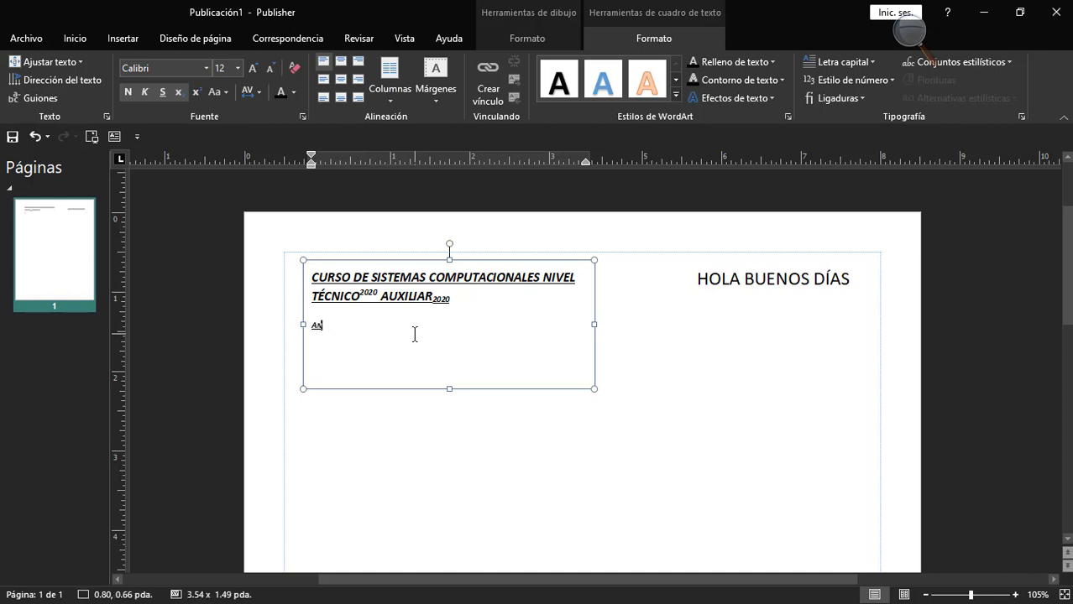
{"action": "type", "text": "s"}
Increase the font size of "Antes" to 20 and extend the line to read "Antes del Dia".
{"action": "double_click", "coordinate": [326, 326]}
{"action": "left_click", "coordinate": [253, 68]}
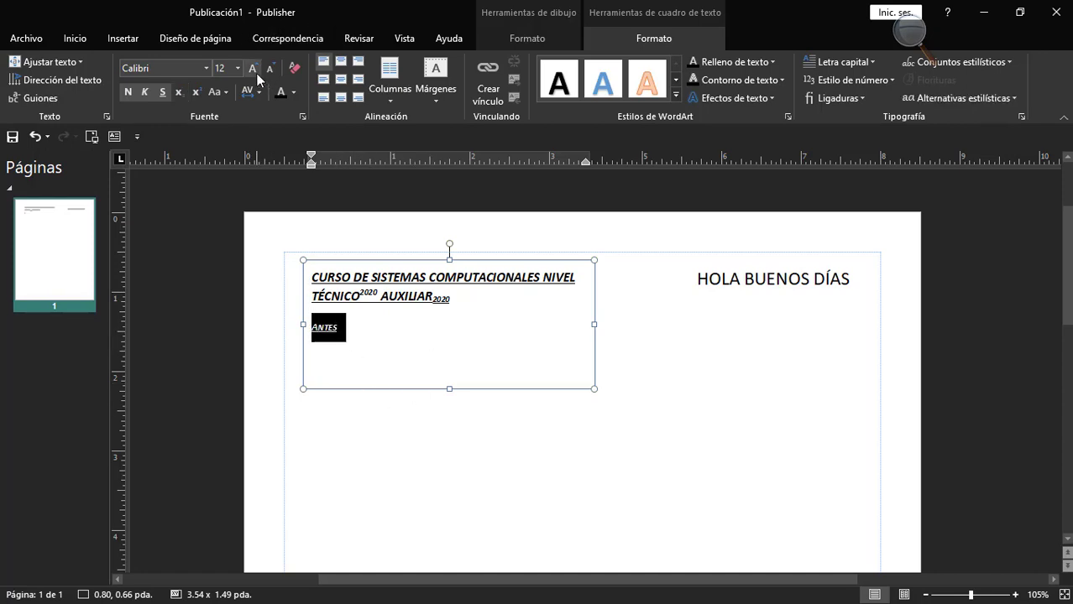
{"action": "left_click", "coordinate": [252, 68]}
{"action": "left_click", "coordinate": [253, 68]}
{"action": "left_click", "coordinate": [252, 68]}
{"action": "left_click", "coordinate": [359, 331]}
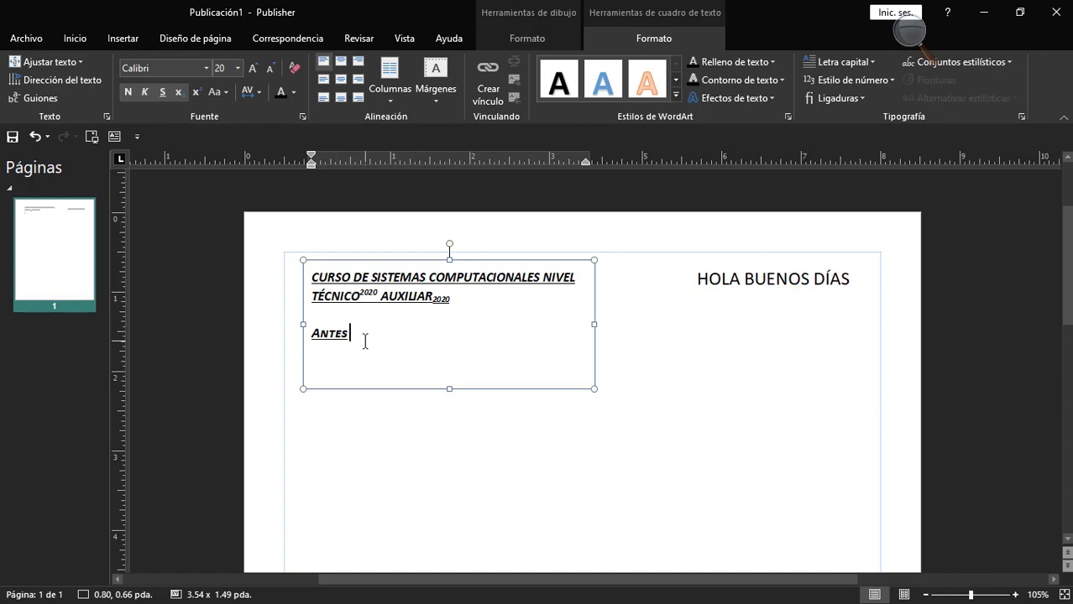
{"action": "type", "text": "del Dia"}
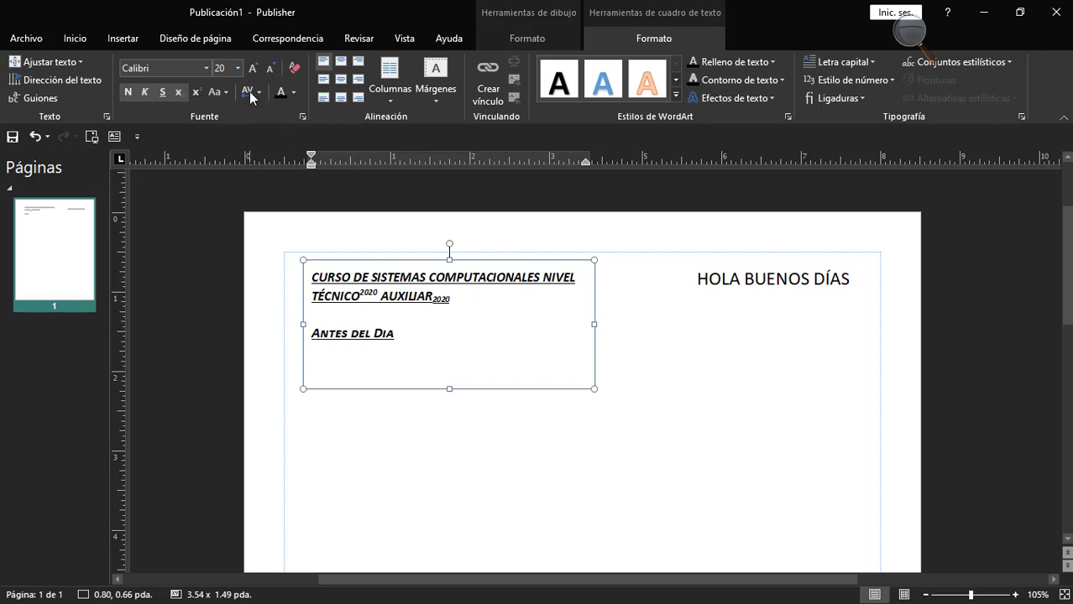
Switch the letter case to Mayúsculas and add "ASDASDASDASD" after "Antes del Dia".
{"action": "left_click", "coordinate": [218, 91]}
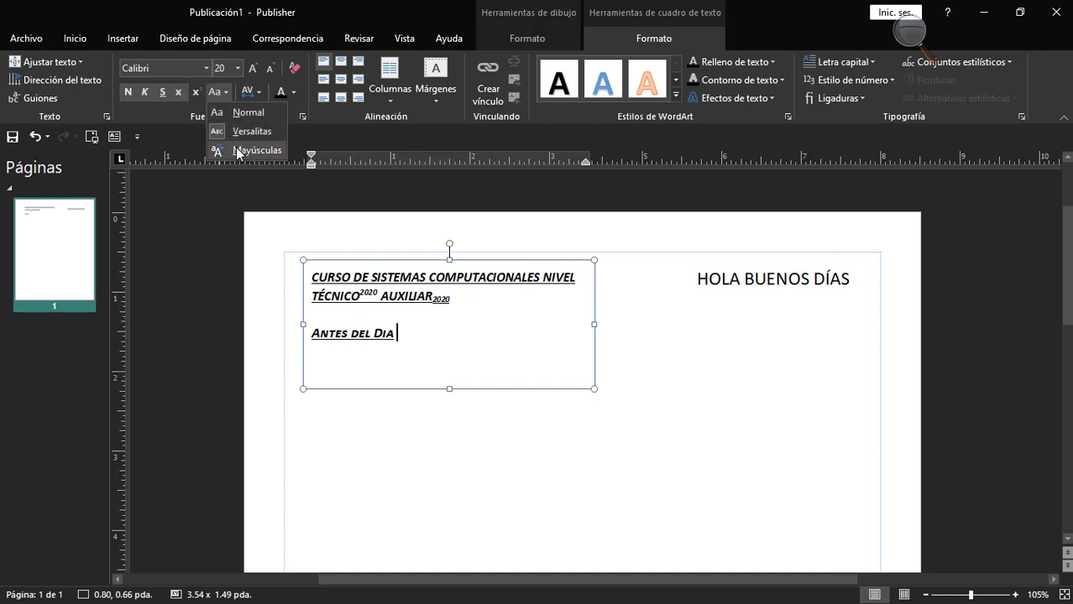
{"action": "left_click", "coordinate": [237, 152]}
{"action": "type", "text": "ASDASDASDASD"}
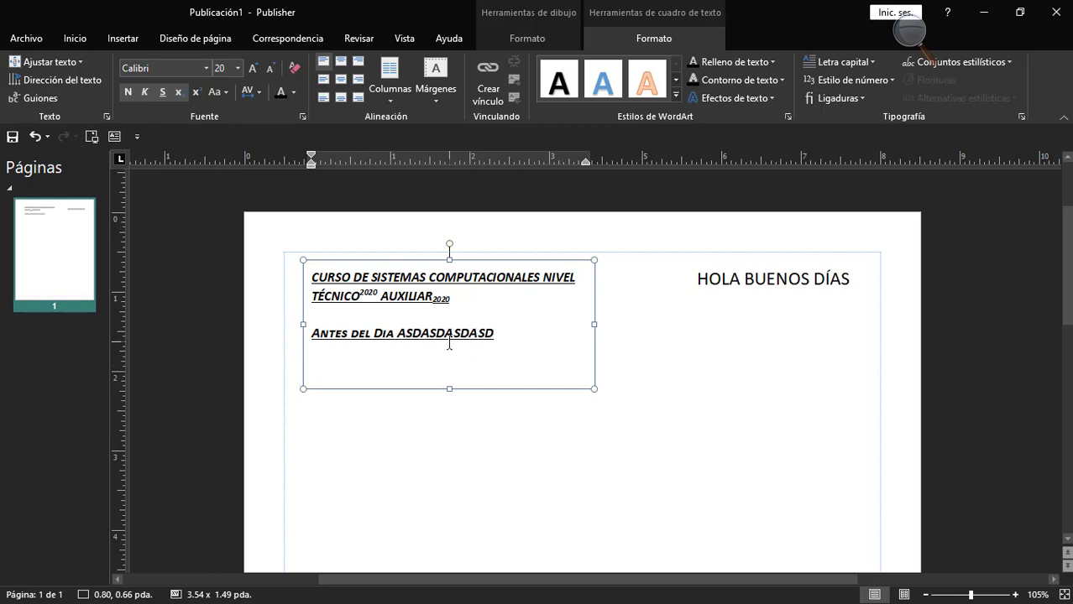
Set the character spacing of "ASDASDASDASD" to Separado and widen it to Muy separado.
{"action": "left_click", "coordinate": [262, 93]}
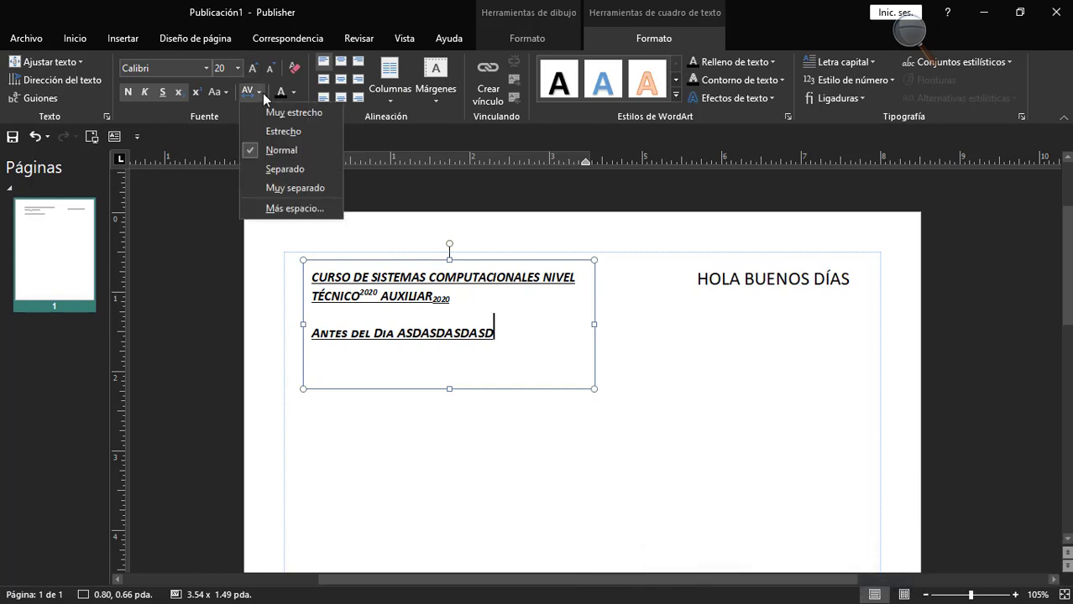
{"action": "left_click", "coordinate": [263, 94]}
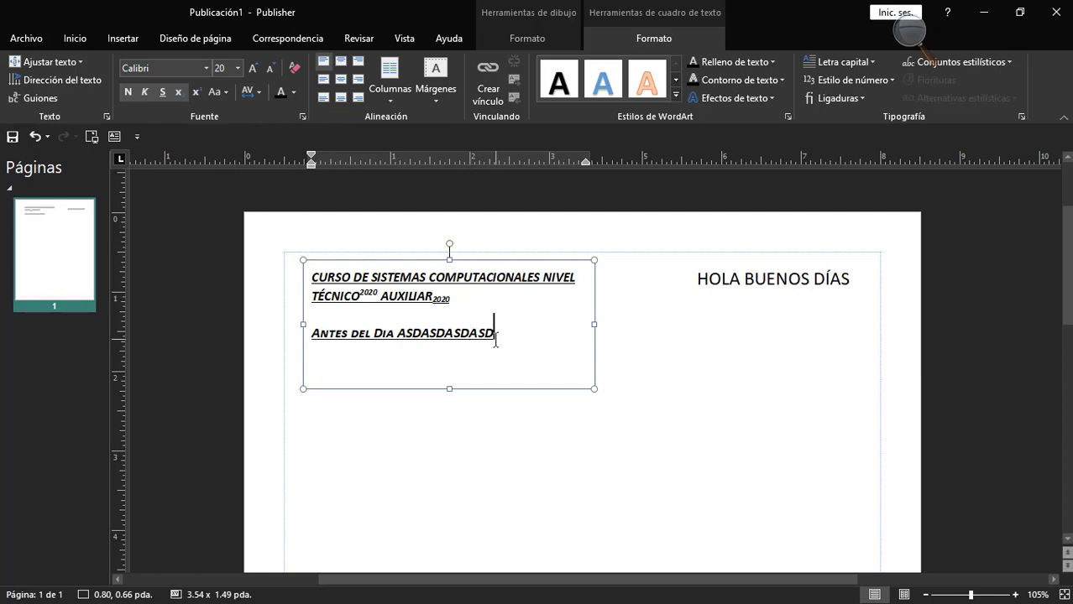
{"action": "left_click_drag", "start_coordinate": [494, 335], "coordinate": [398, 342]}
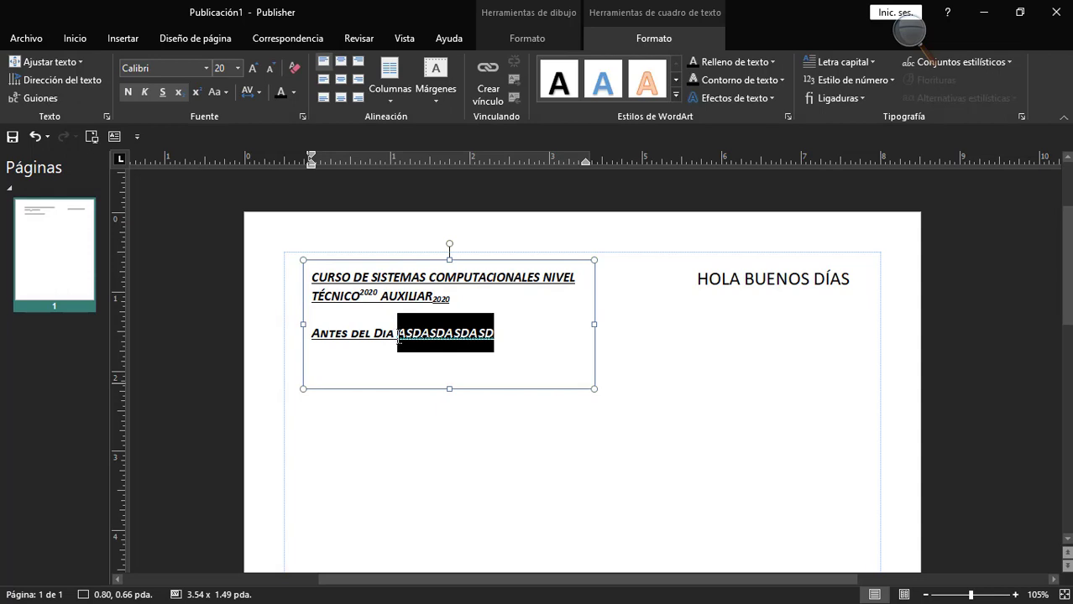
{"action": "left_click", "coordinate": [254, 92]}
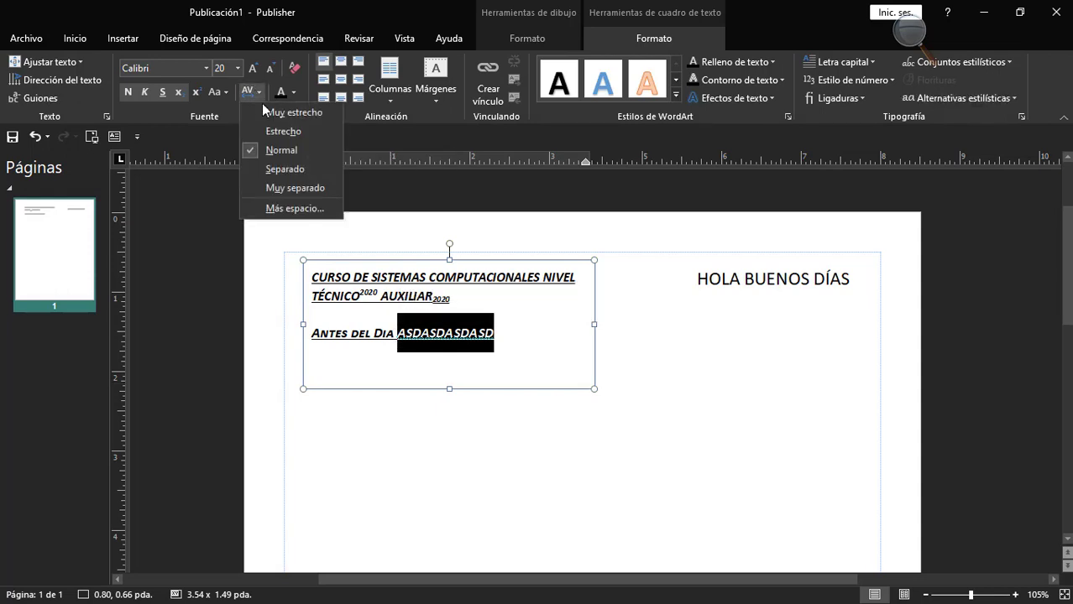
{"action": "left_click", "coordinate": [290, 169]}
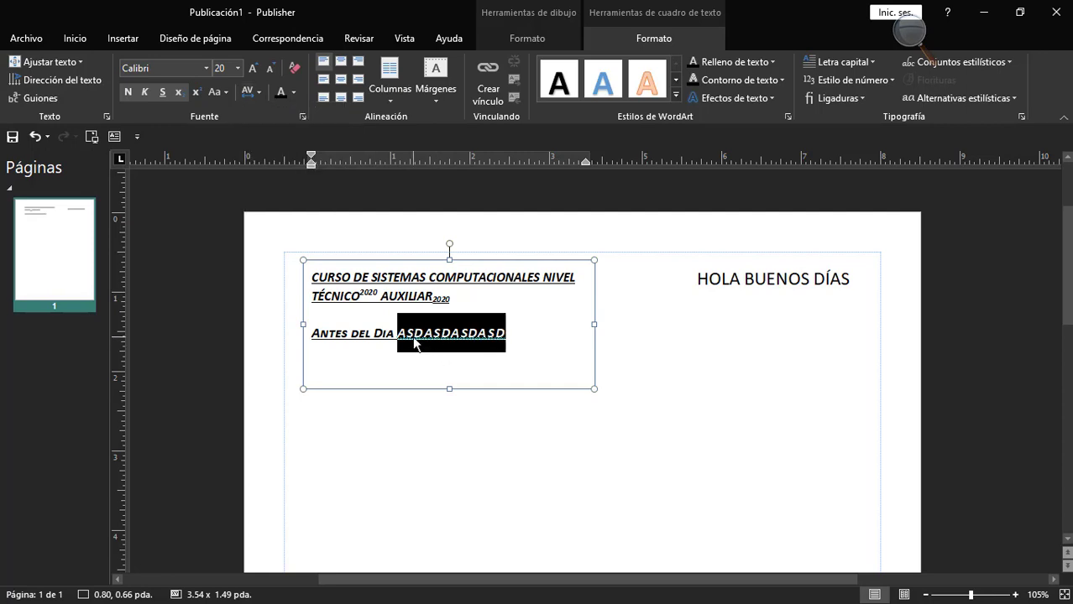
{"action": "left_click", "coordinate": [246, 91]}
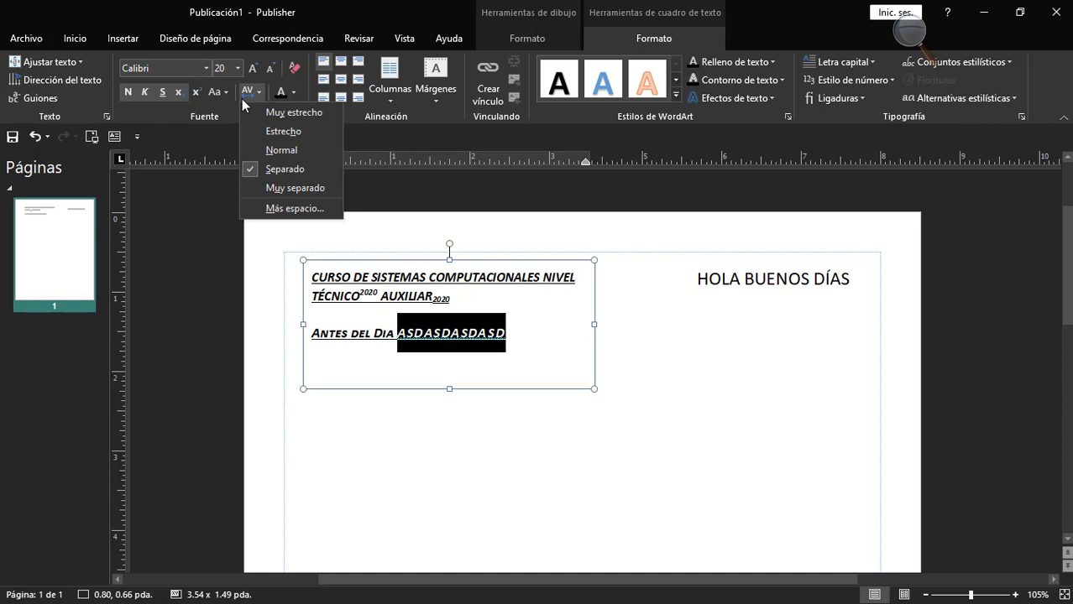
{"action": "left_click", "coordinate": [267, 187]}
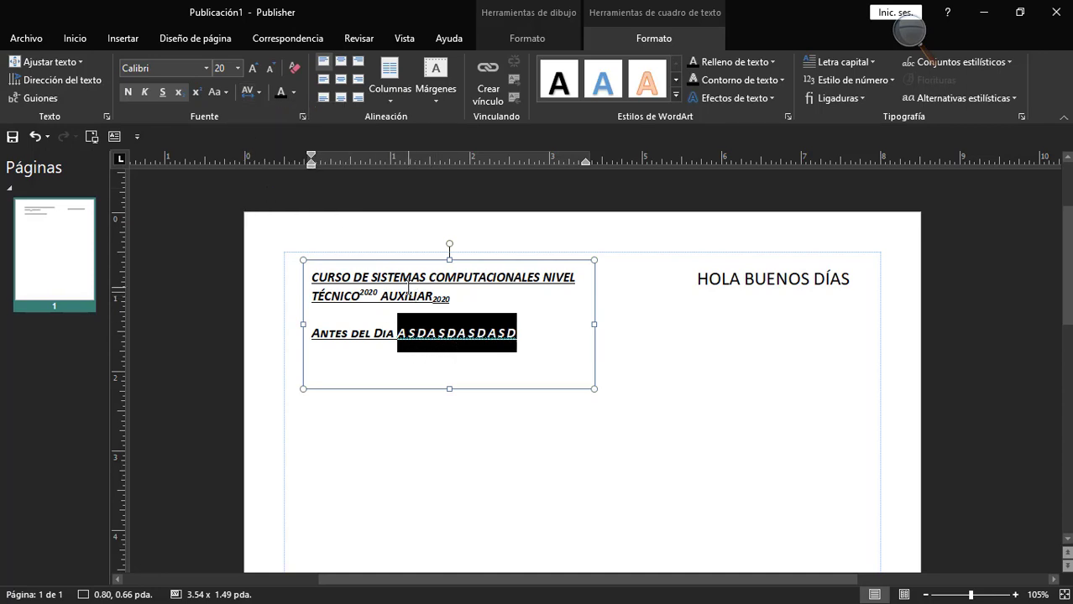
Tighten the character spacing of "ASDASDASDASD" to Estrecho and delete those letters.
{"action": "left_click", "coordinate": [256, 93]}
{"action": "left_click", "coordinate": [281, 131]}
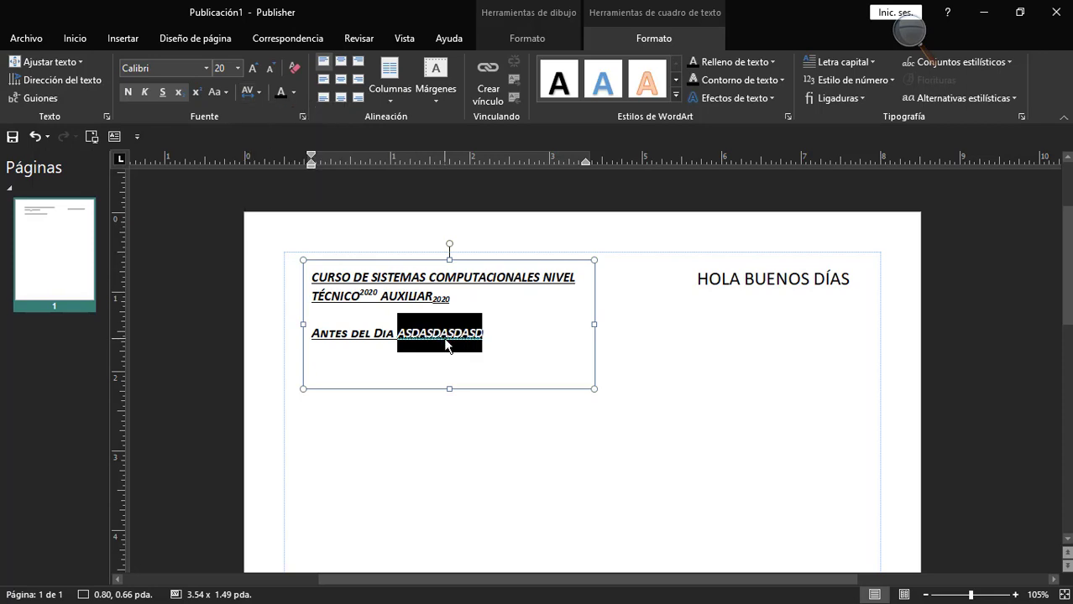
{"action": "left_click", "coordinate": [252, 94]}
{"action": "left_click", "coordinate": [250, 93]}
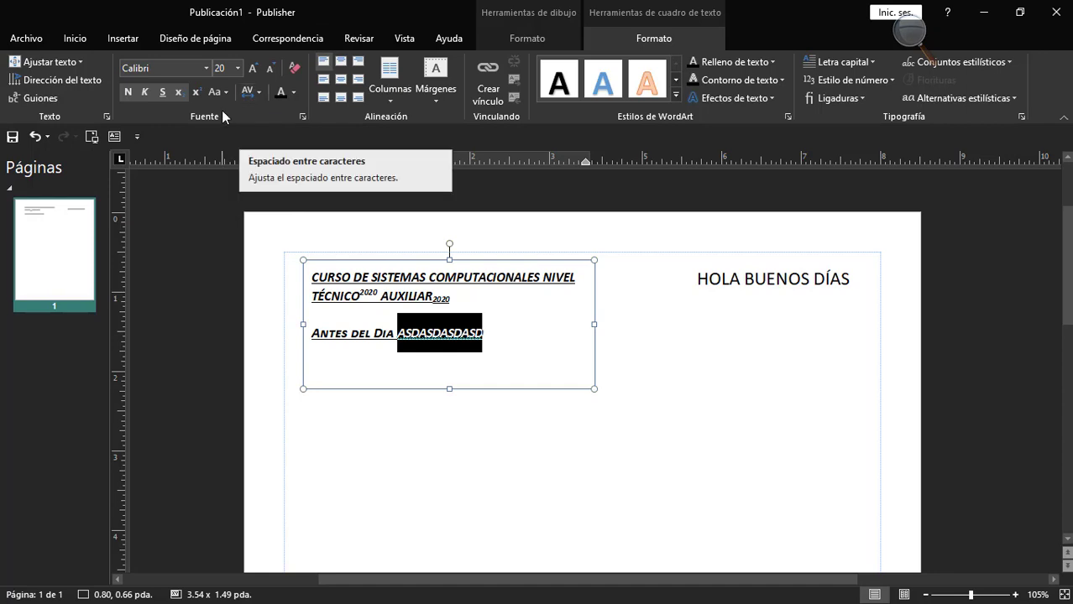
{"action": "key", "text": "Delete"}
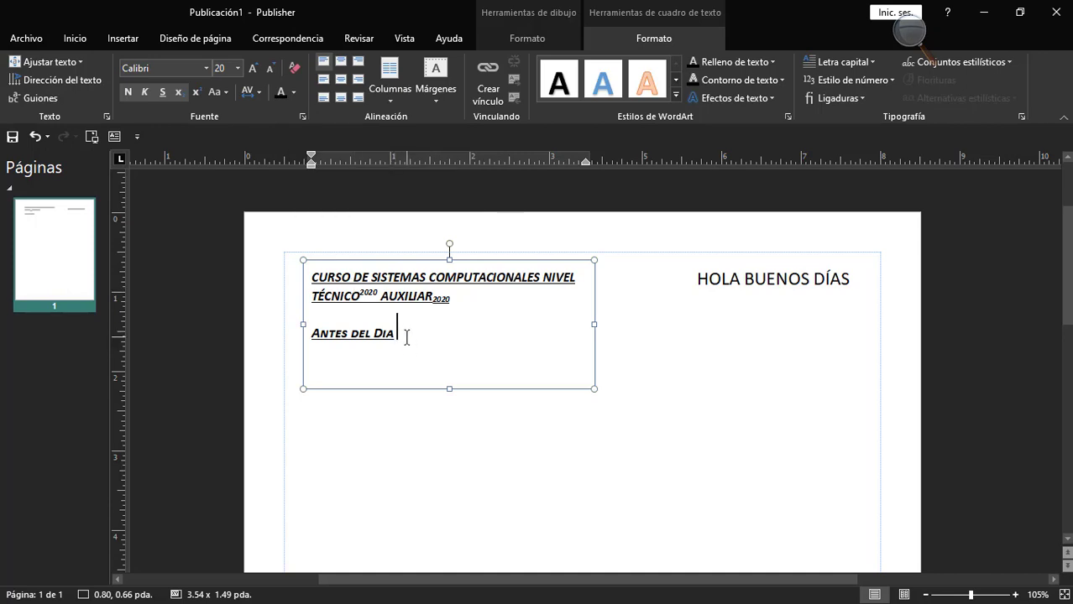
Change the font color of "Antes del Dia" to standard red and deselect the line.
{"action": "left_click_drag", "start_coordinate": [403, 333], "coordinate": [337, 343]}
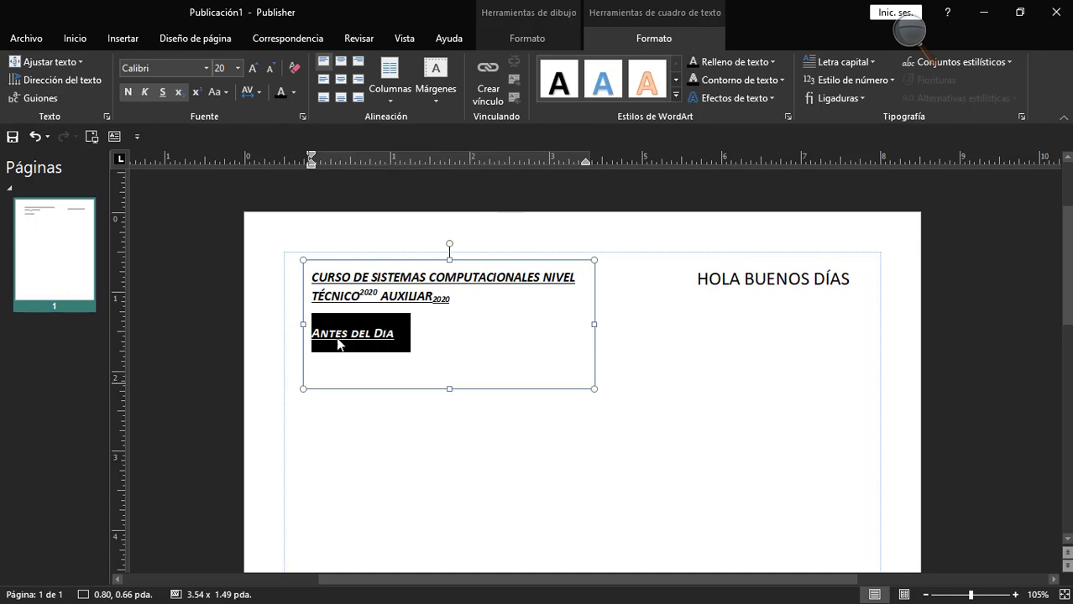
{"action": "left_click", "coordinate": [293, 92]}
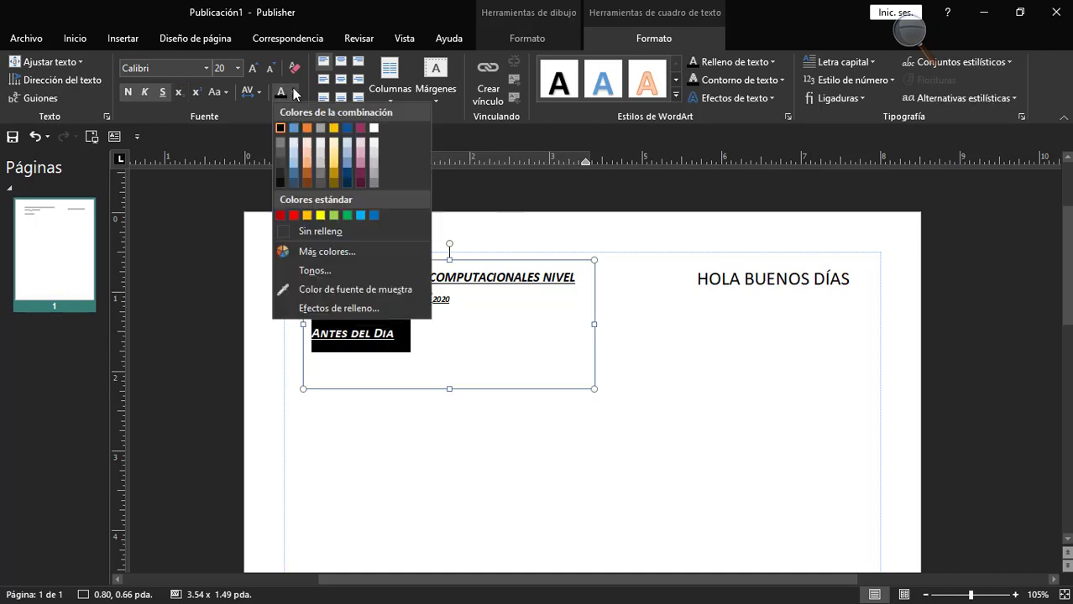
{"action": "left_click", "coordinate": [293, 215]}
{"action": "left_click", "coordinate": [397, 332]}
Change the font color of the two-line course text to the standard dark blue.
{"action": "left_click_drag", "start_coordinate": [467, 299], "coordinate": [312, 277]}
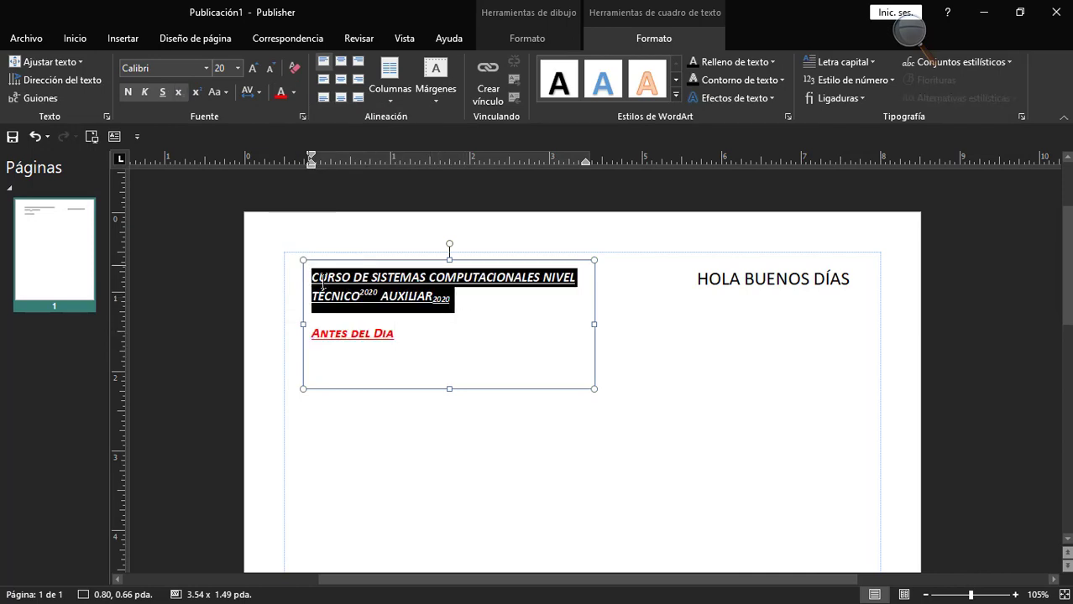
{"action": "left_click", "coordinate": [293, 92]}
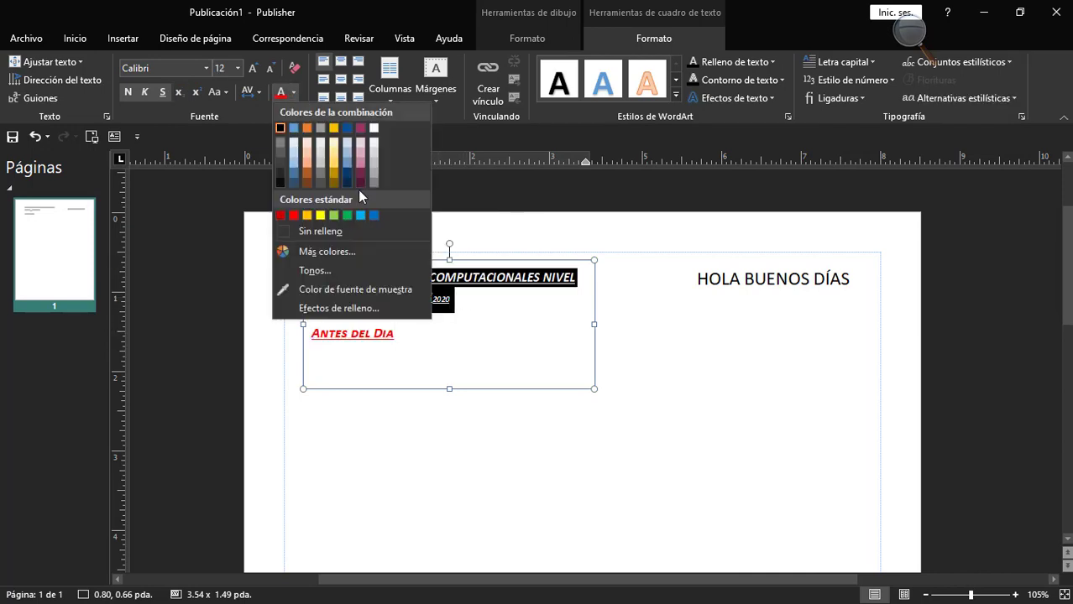
{"action": "left_click", "coordinate": [374, 216]}
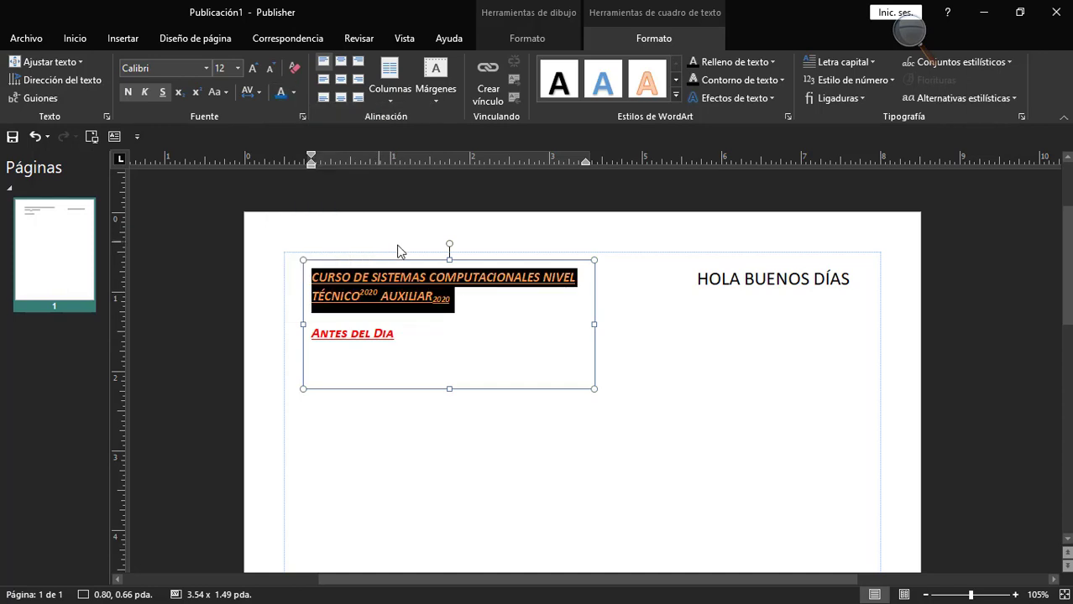
Insert the kisspng computer repair technician logo picture from the Descargas folder into the page.
{"action": "left_click", "coordinate": [453, 312]}
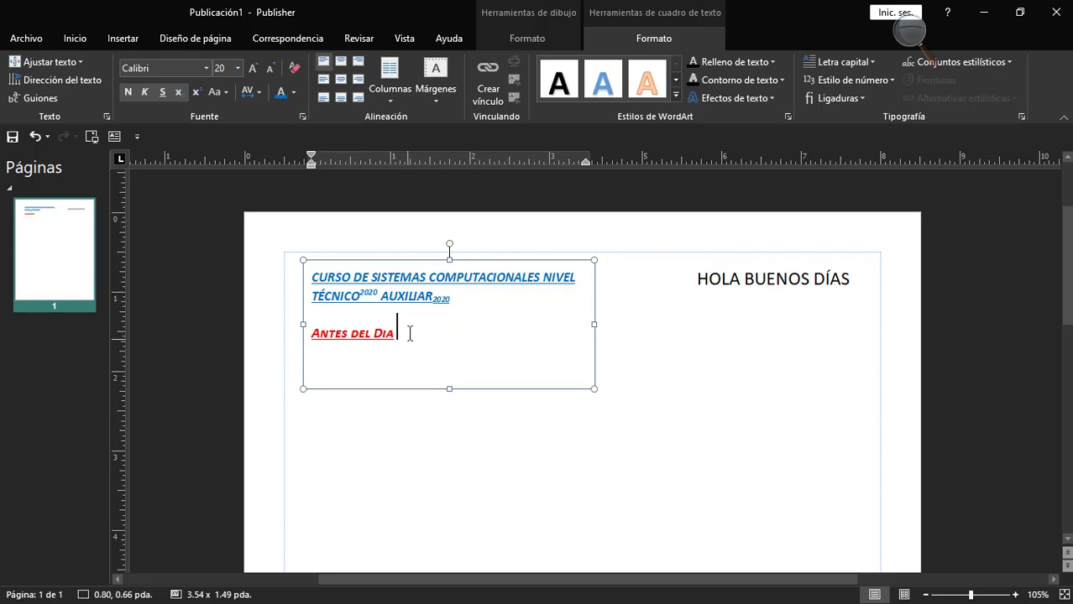
{"action": "left_click", "coordinate": [100, 136]}
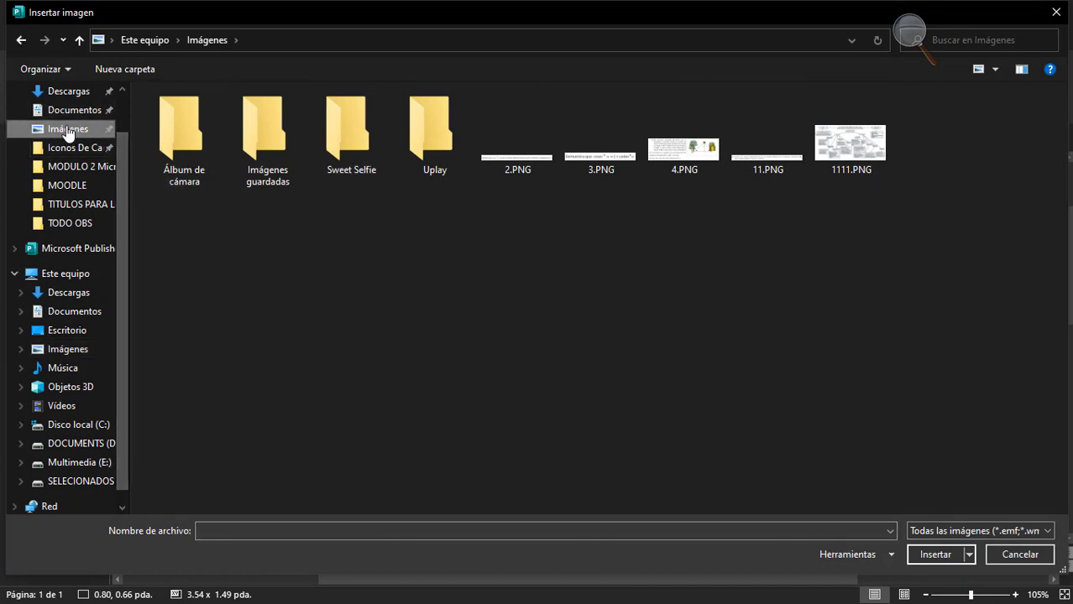
{"action": "left_click", "coordinate": [69, 90]}
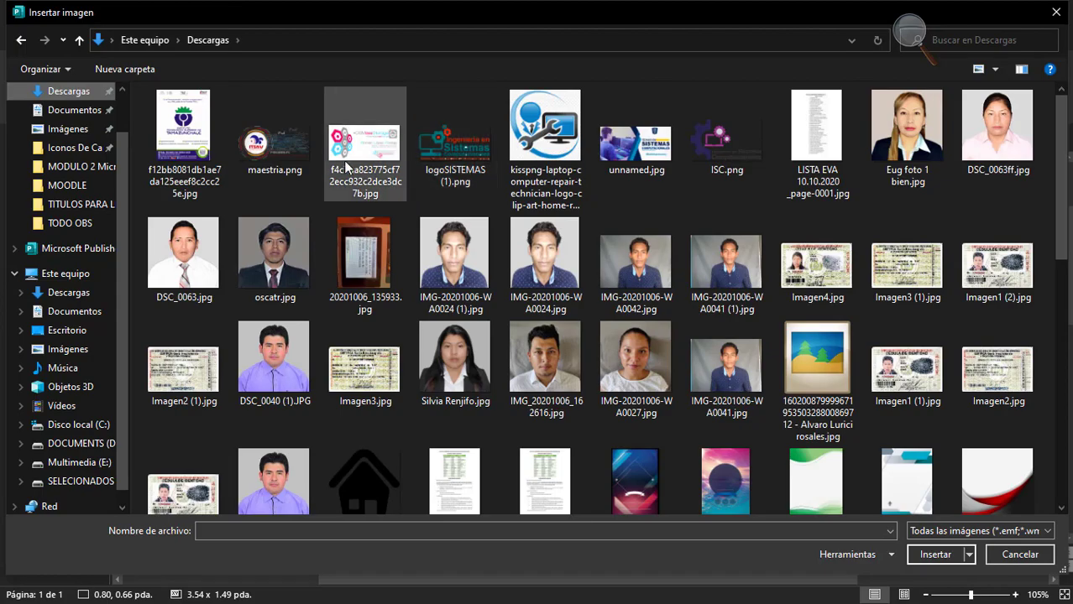
{"action": "left_click", "coordinate": [554, 155]}
{"action": "double_click", "coordinate": [554, 155]}
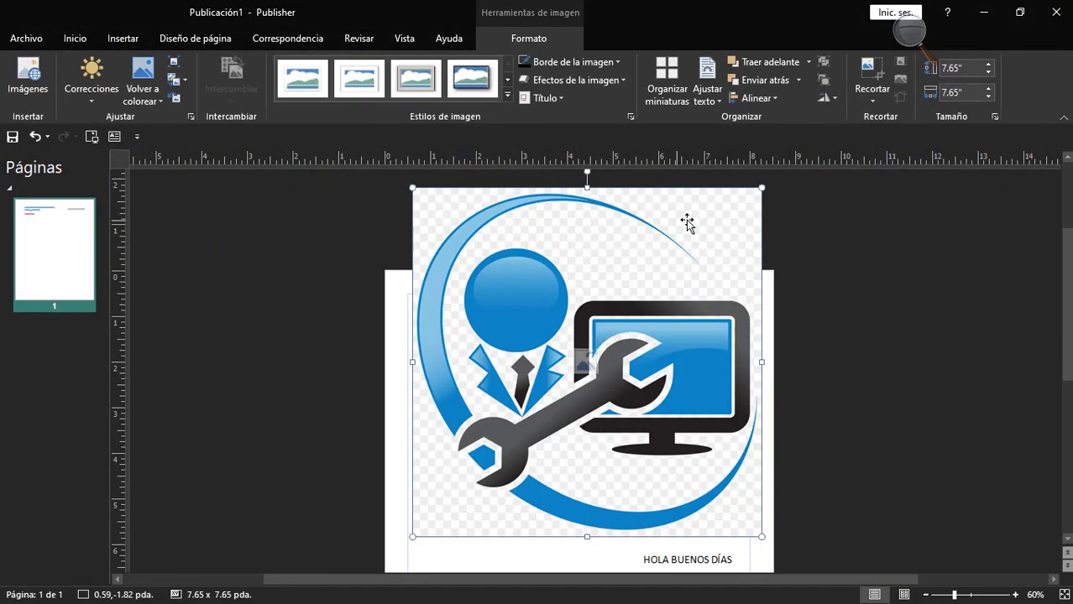
Shrink the logo picture to 2.75 x 2.75 inches and place it just below and beside "Antes del Dia".
{"action": "left_click_drag", "start_coordinate": [612, 296], "coordinate": [538, 411]}
{"action": "left_click_drag", "start_coordinate": [463, 435], "coordinate": [542, 362]}
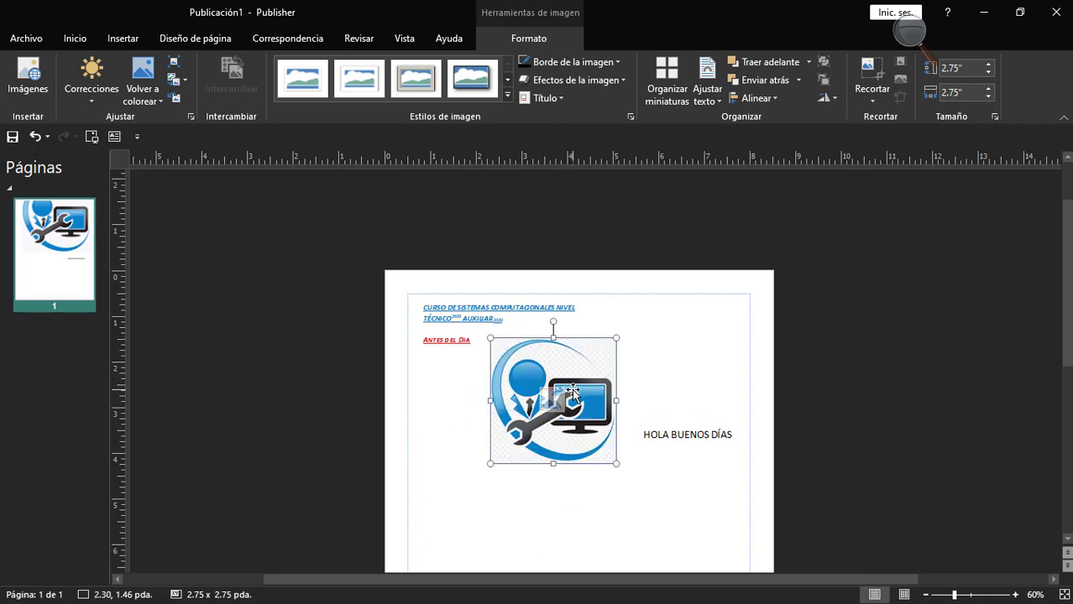
{"action": "scroll", "coordinate": [574, 401], "scroll_direction": "up", "scroll_amount": 4}
{"action": "scroll", "coordinate": [574, 400], "scroll_direction": "down", "scroll_amount": 2}
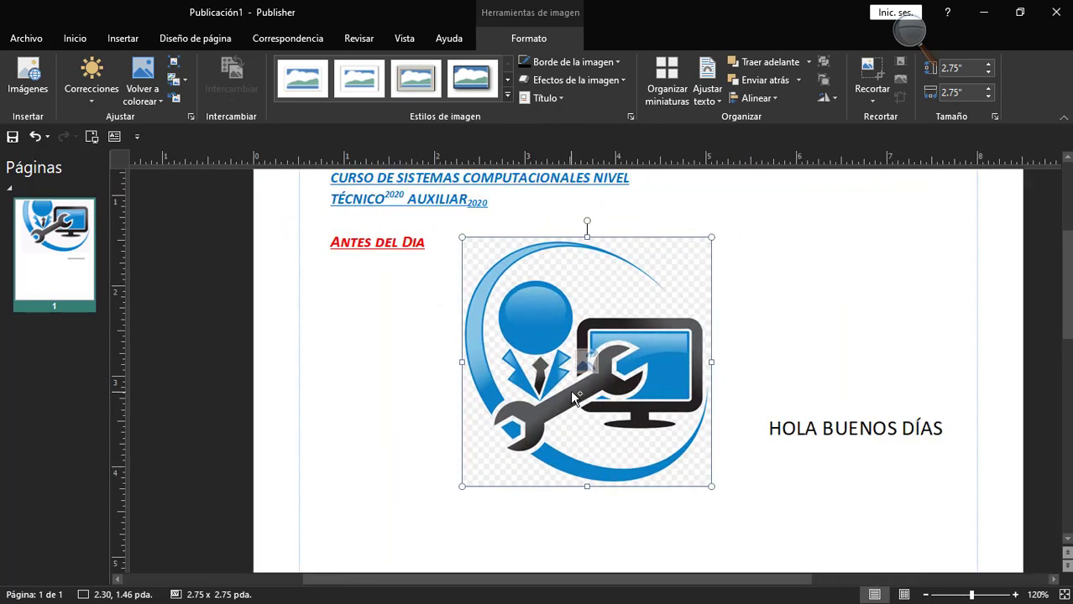
{"action": "left_click_drag", "start_coordinate": [534, 373], "coordinate": [526, 377]}
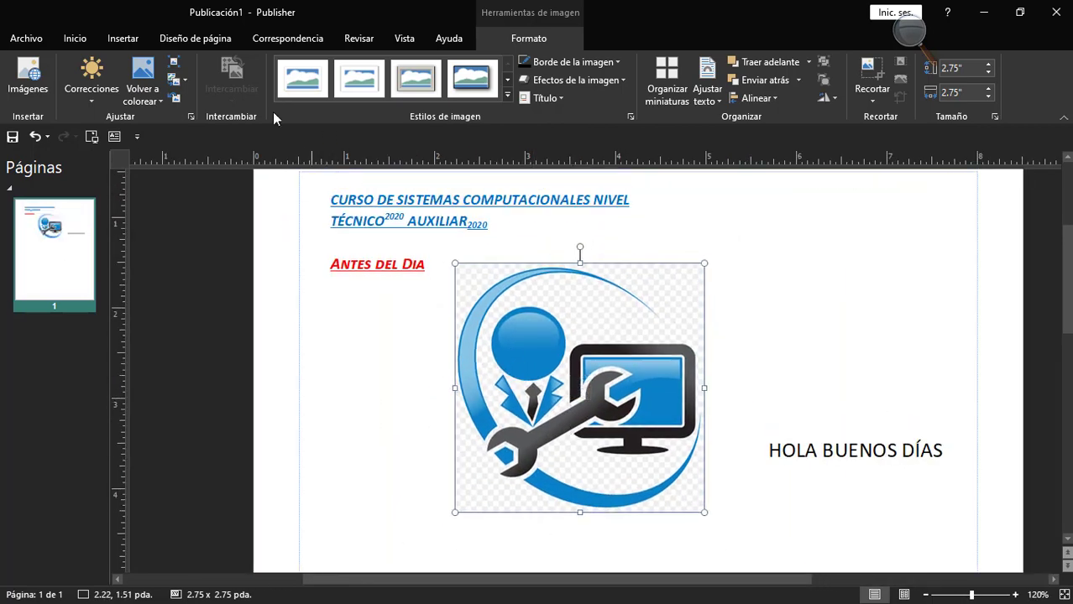
Recolor "Antes del Dia" by sampling the blue of the logo picture as its font color.
{"action": "left_click", "coordinate": [403, 263]}
{"action": "triple_click", "coordinate": [403, 264]}
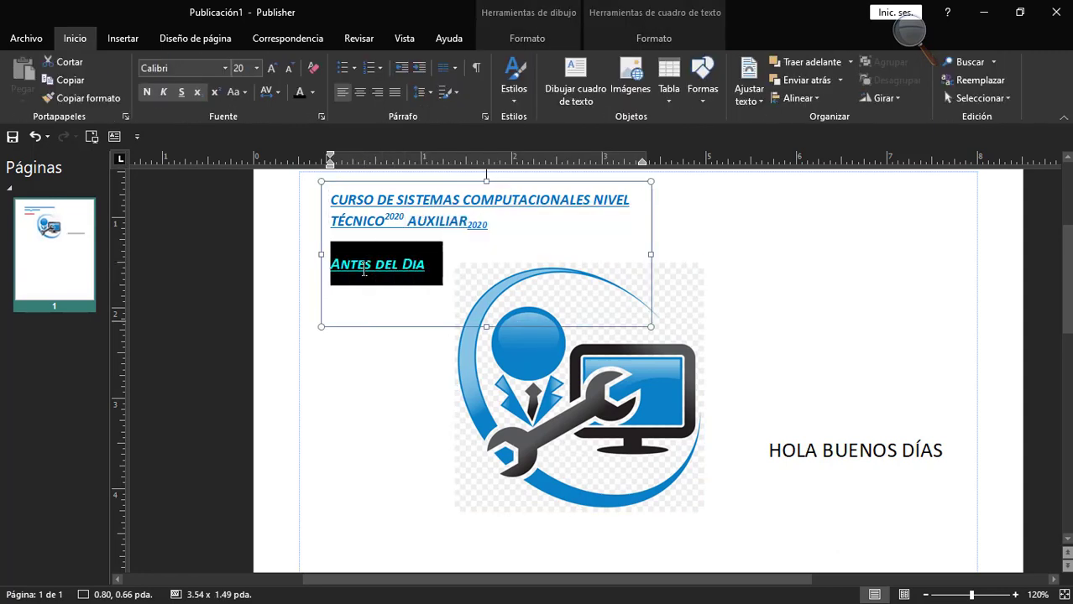
{"action": "left_click", "coordinate": [312, 93]}
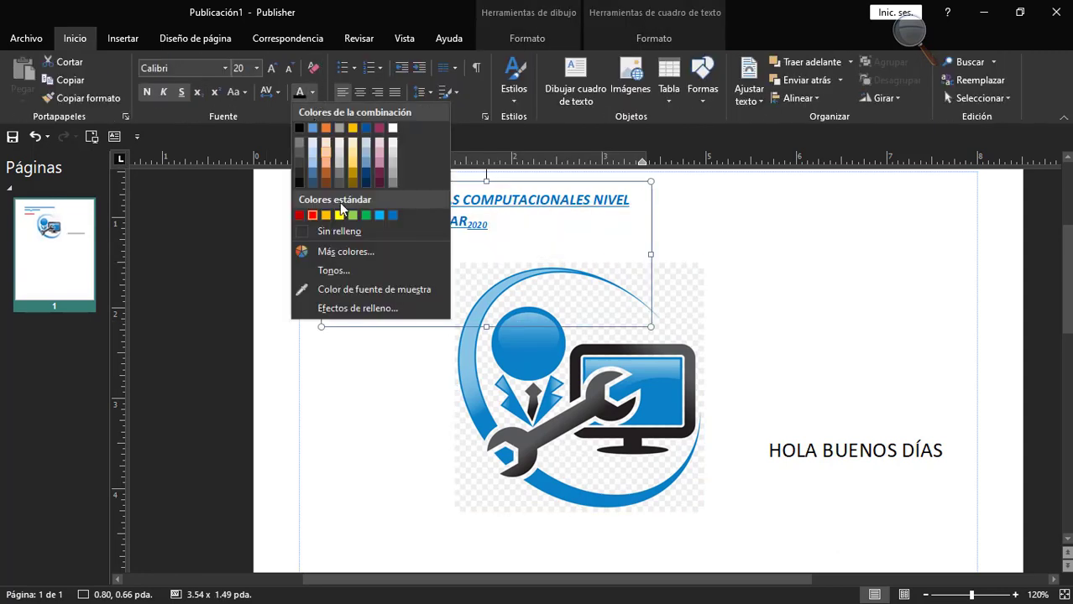
{"action": "left_click", "coordinate": [346, 290]}
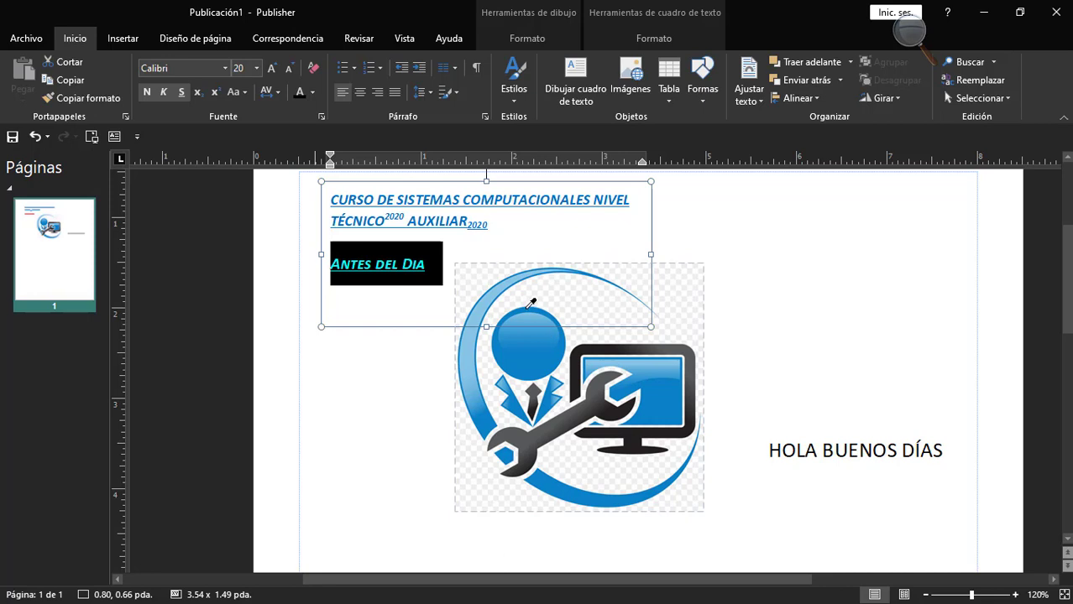
{"action": "left_click", "coordinate": [528, 307]}
{"action": "left_click", "coordinate": [424, 266]}
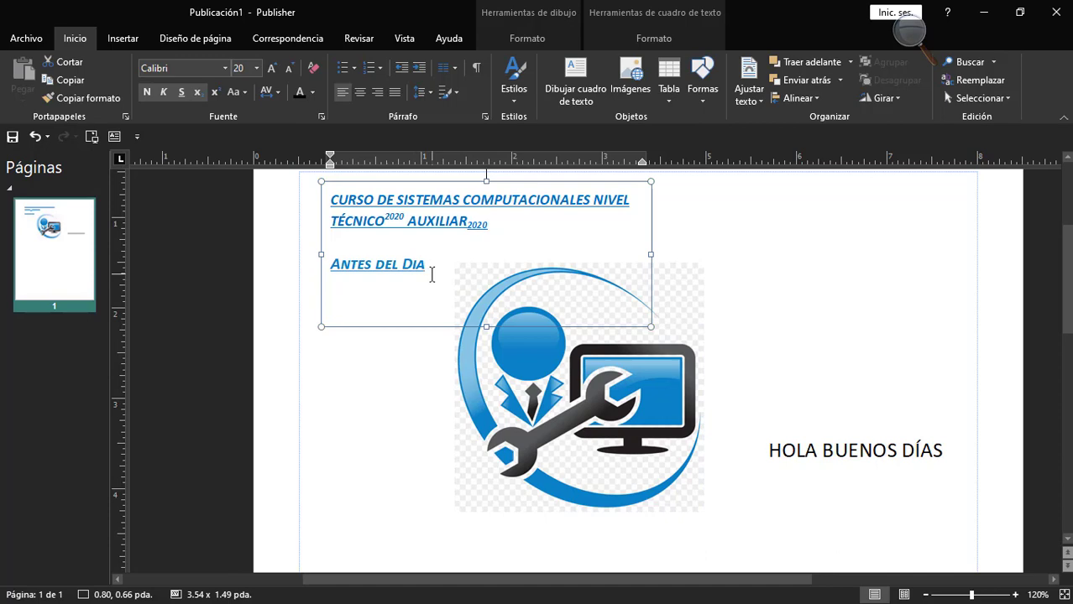
Open the full color selection for the two-line course text and go through its Estándar, Personalizado and PANTONE palettes.
{"action": "scroll", "coordinate": [432, 277], "scroll_direction": "up", "scroll_amount": 1}
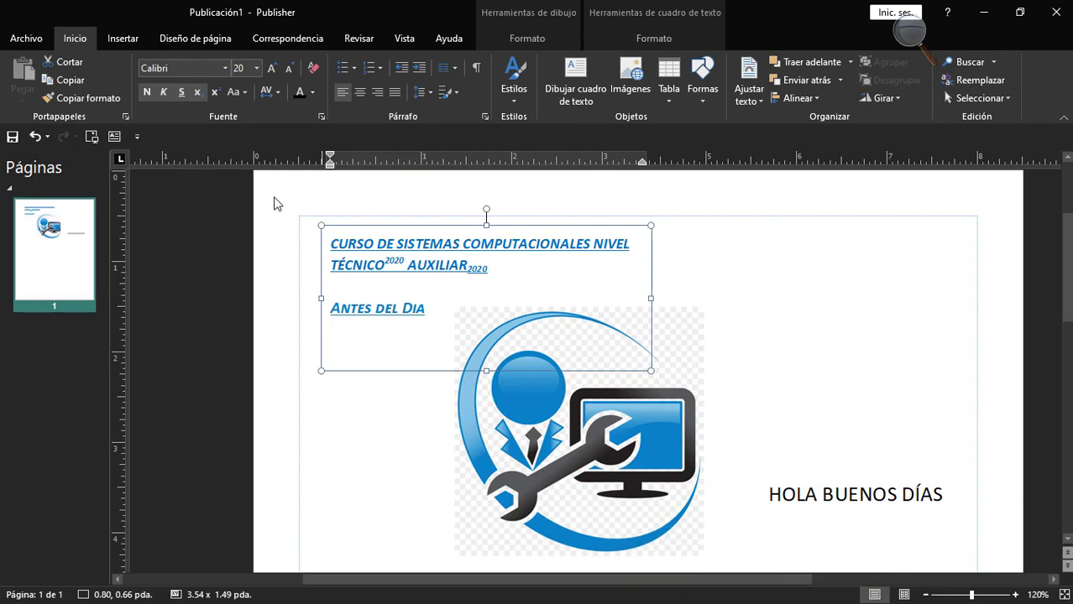
{"action": "left_click_drag", "start_coordinate": [501, 271], "coordinate": [330, 243]}
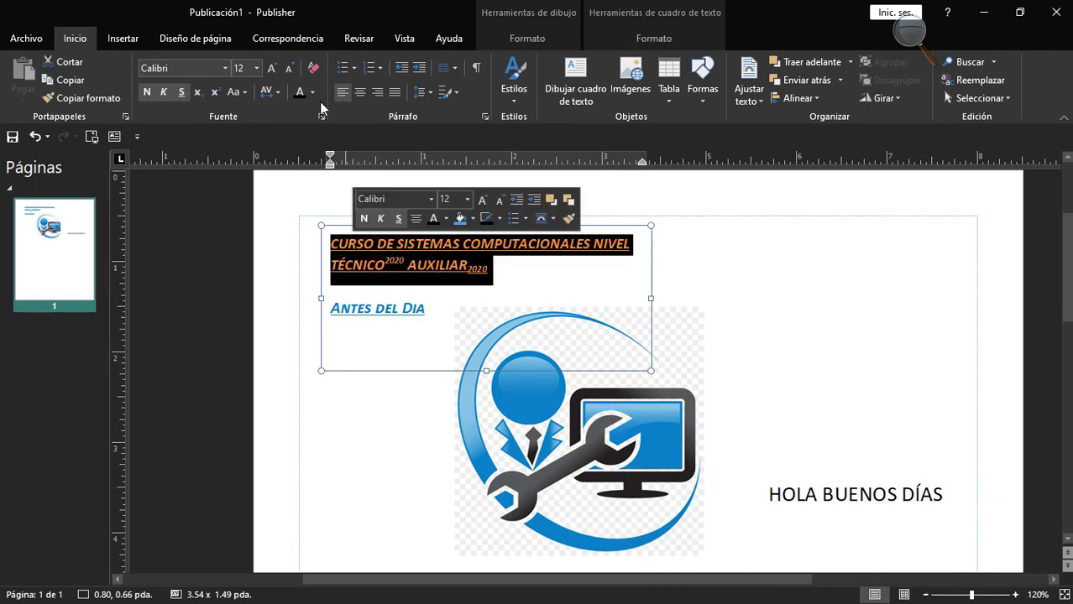
{"action": "left_click", "coordinate": [312, 92]}
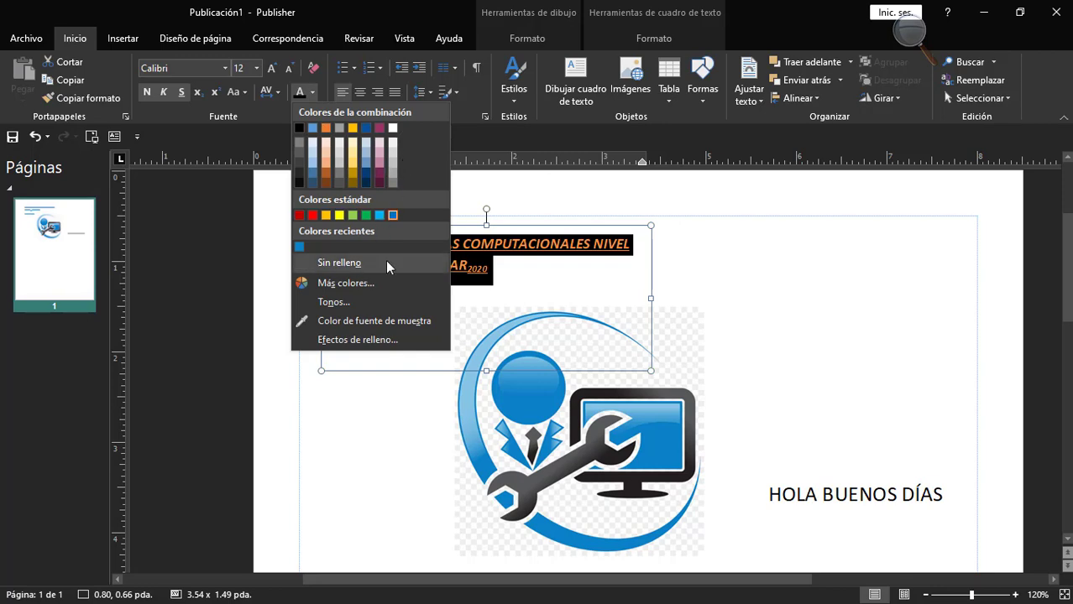
{"action": "left_click", "coordinate": [361, 291]}
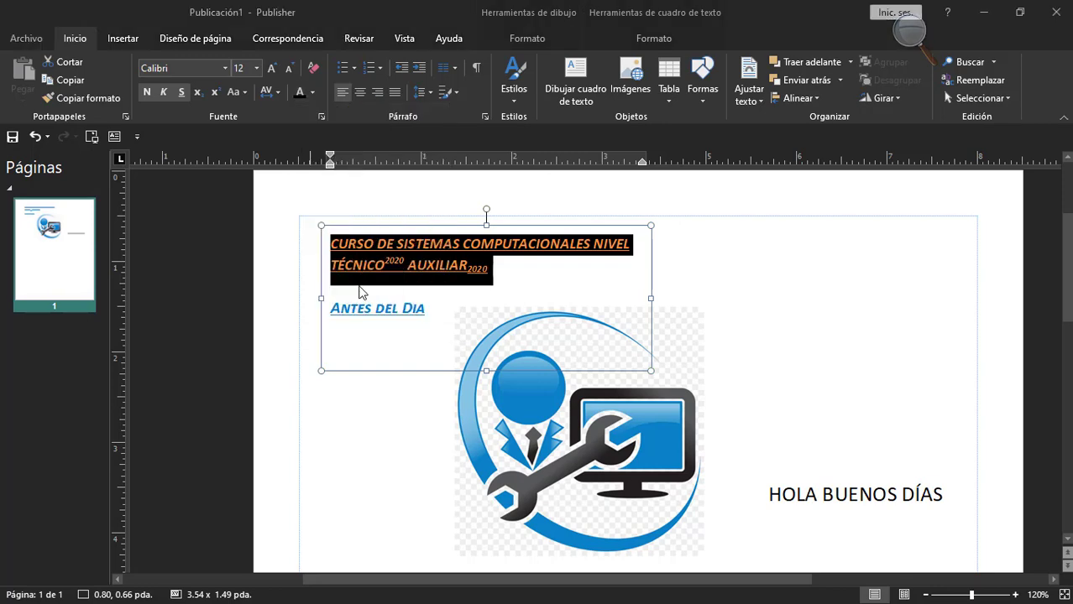
{"action": "left_click_drag", "start_coordinate": [522, 123], "coordinate": [476, 86]}
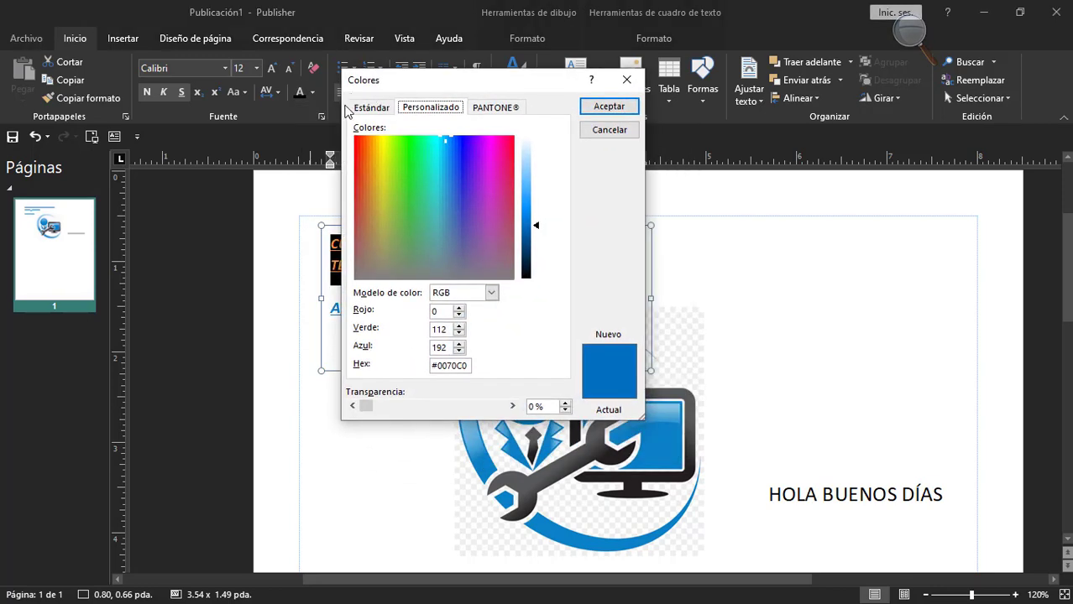
{"action": "left_click", "coordinate": [369, 109]}
{"action": "left_click", "coordinate": [449, 111]}
{"action": "left_click", "coordinate": [480, 107]}
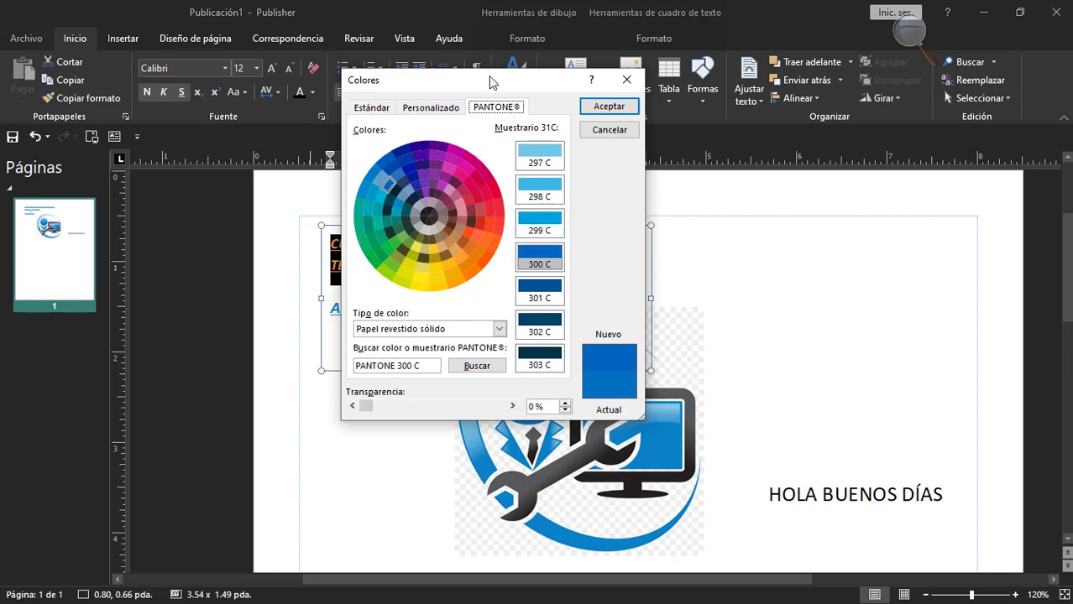
Set the font color of the two-line course text to PANTONE 7480 C.
{"action": "left_click_drag", "start_coordinate": [491, 80], "coordinate": [592, 82]}
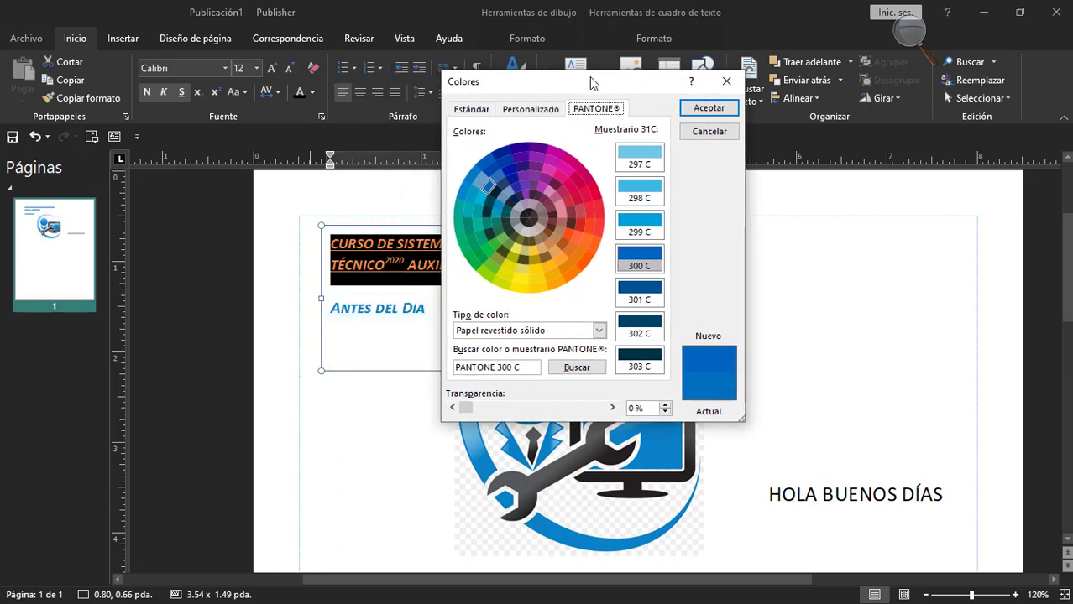
{"action": "left_click", "coordinate": [637, 232]}
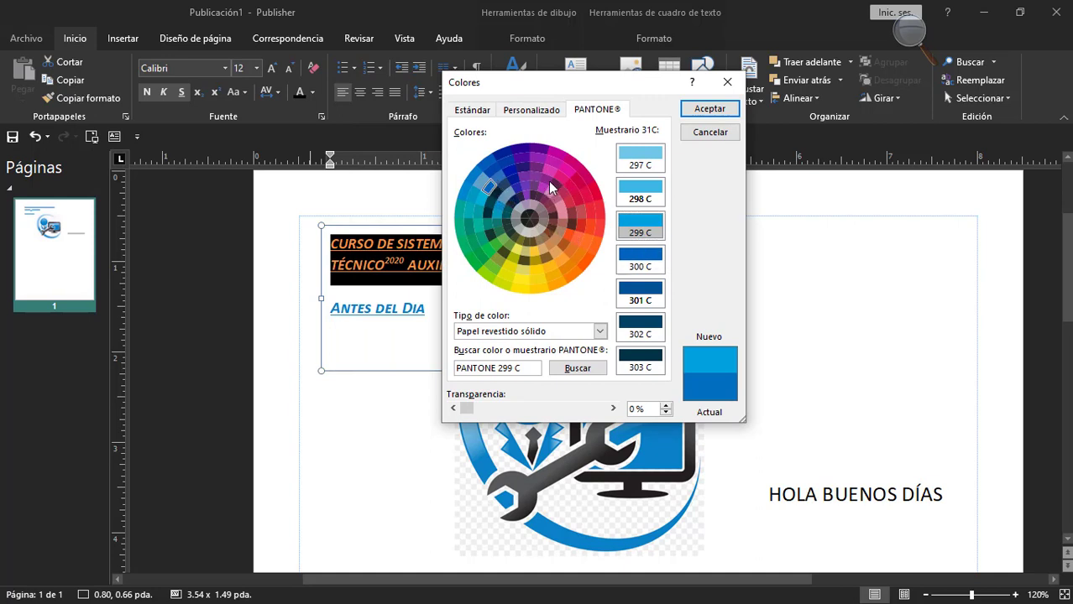
{"action": "left_click", "coordinate": [490, 249]}
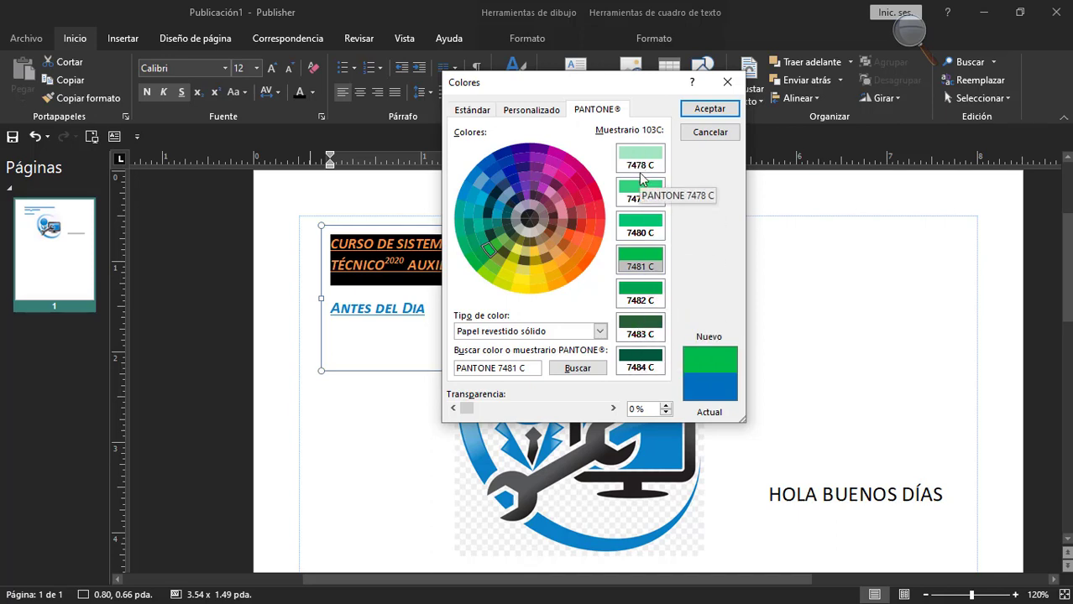
{"action": "left_click", "coordinate": [642, 221]}
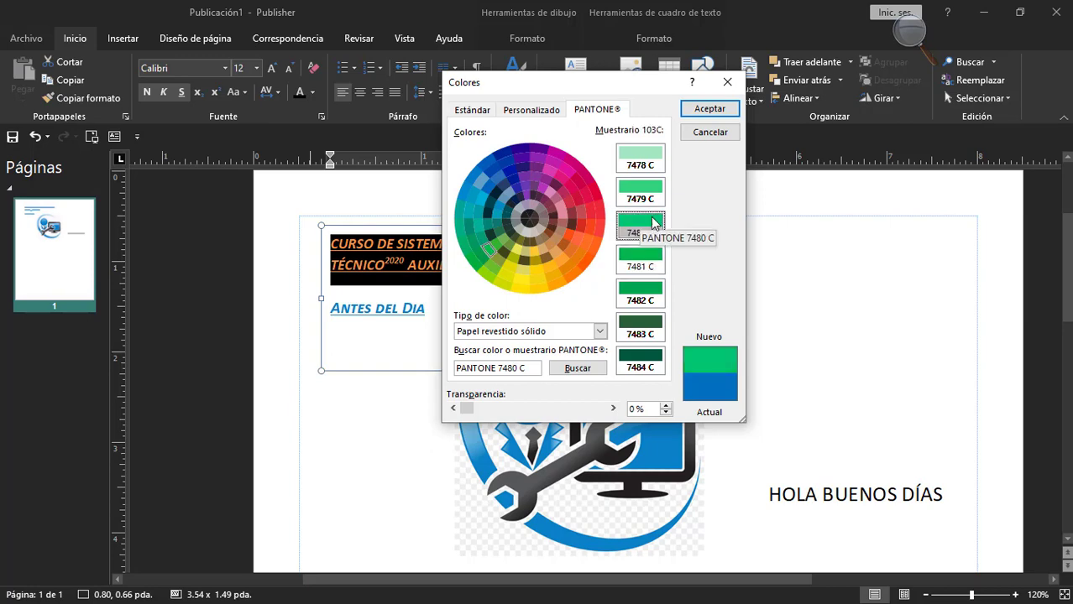
{"action": "left_click", "coordinate": [708, 109]}
Delete the logo picture and the "Antes del Dia" line, leaving only the course text in its box.
{"action": "left_click", "coordinate": [490, 267]}
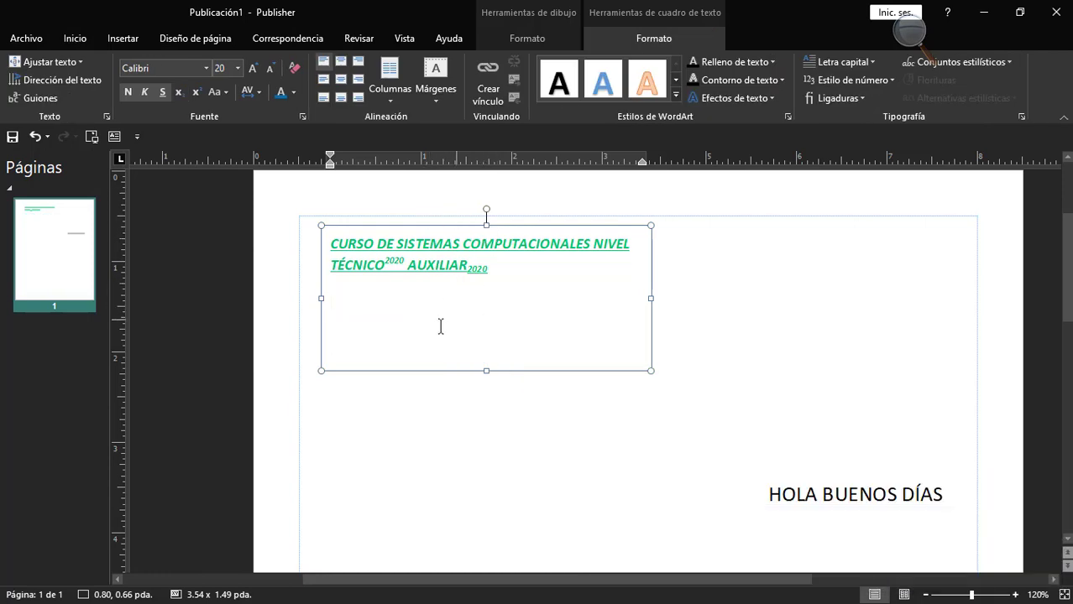
{"action": "key", "text": "BackSpace"}
{"action": "key", "text": "BackSpace"}
Try the top-center, middle-left, middle-center and middle-right alignments on the course text.
{"action": "left_click_drag", "start_coordinate": [502, 268], "coordinate": [330, 242]}
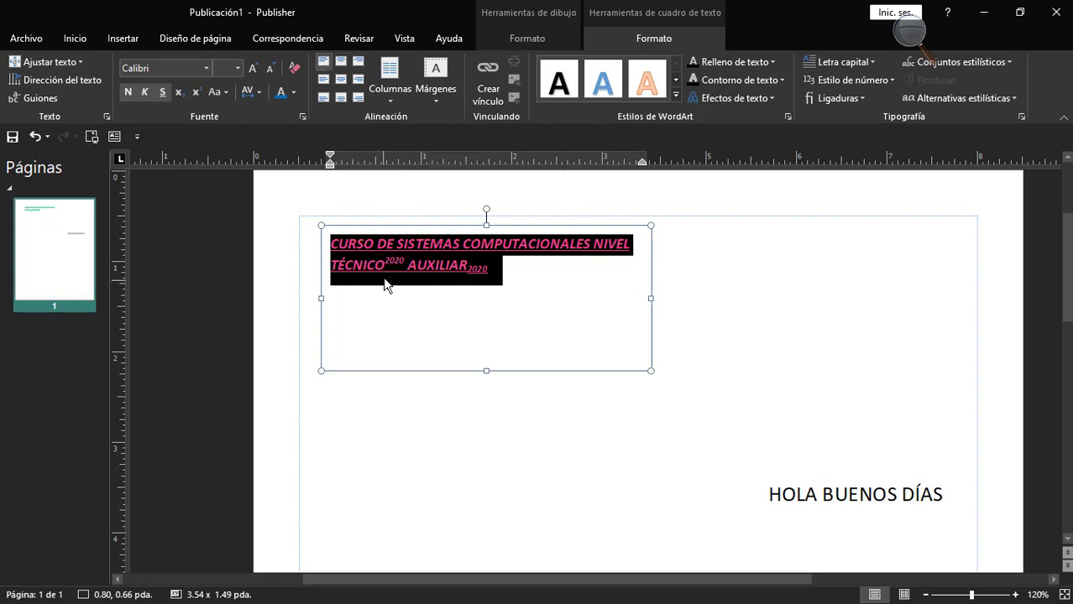
{"action": "left_click", "coordinate": [340, 65]}
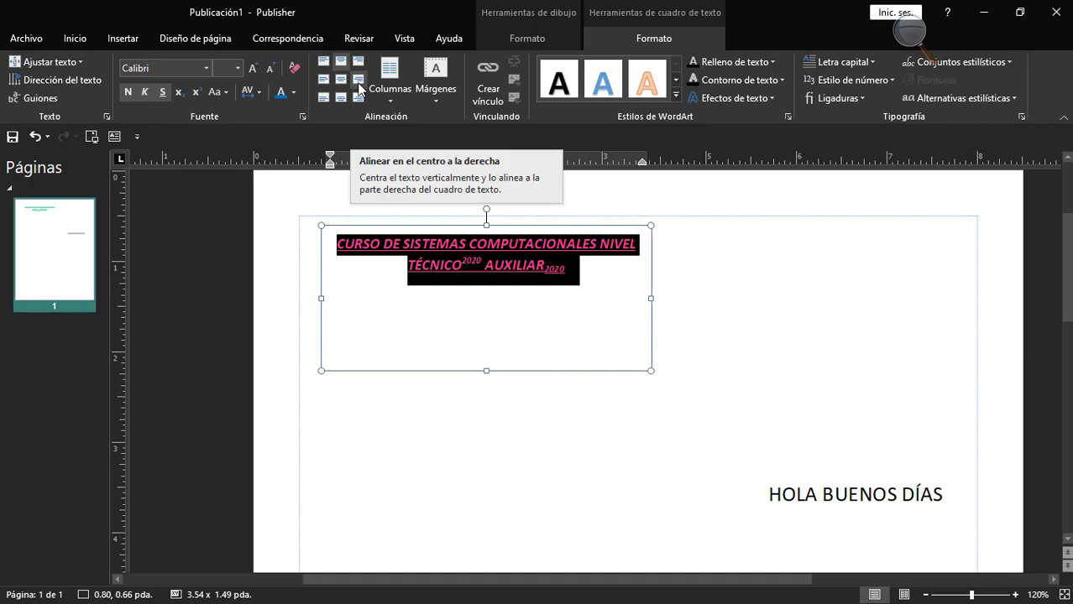
{"action": "left_click", "coordinate": [323, 81]}
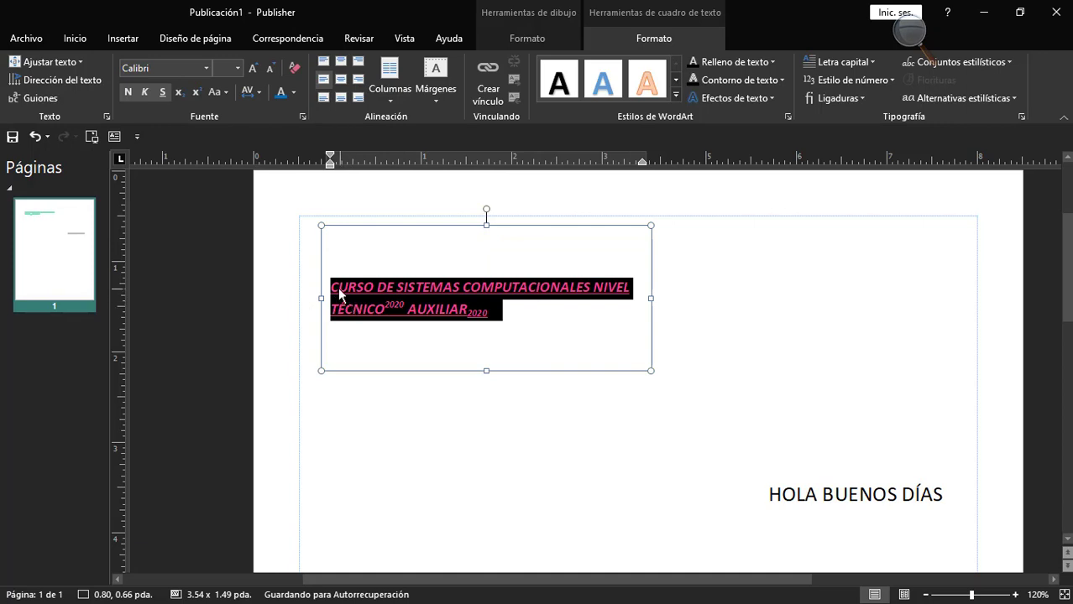
{"action": "left_click", "coordinate": [340, 80]}
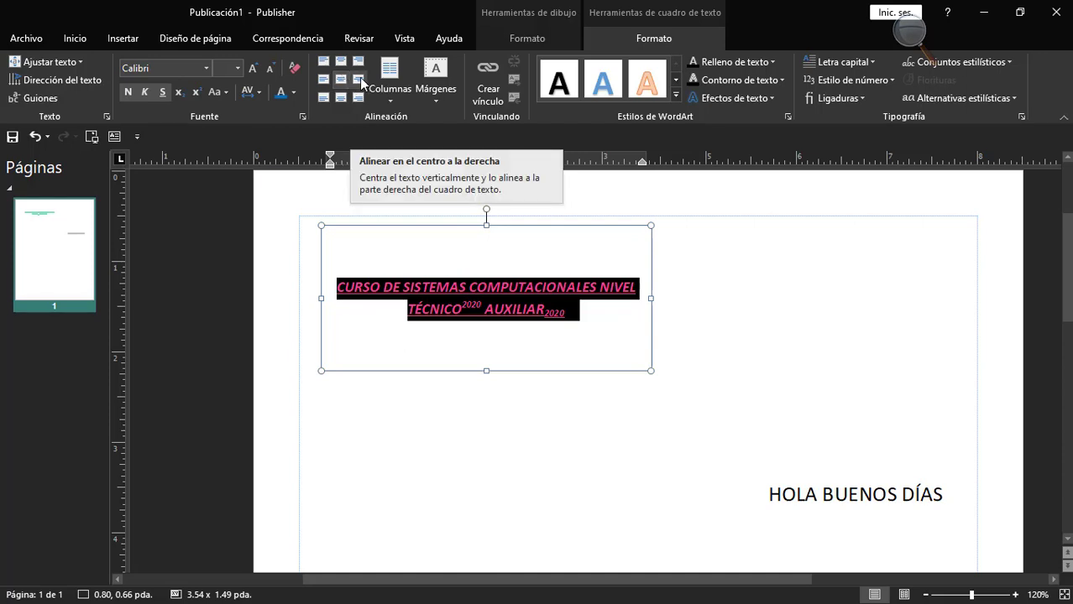
{"action": "left_click", "coordinate": [359, 78]}
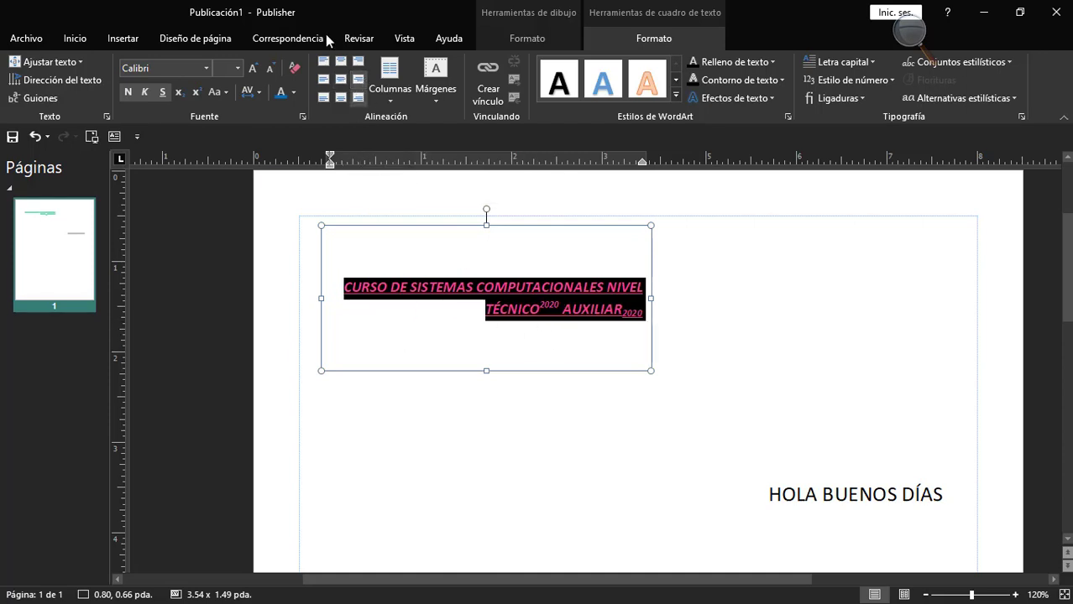
Try the bottom-left, bottom-center and bottom-right alignments on the course text and deselect it.
{"action": "left_click", "coordinate": [325, 99]}
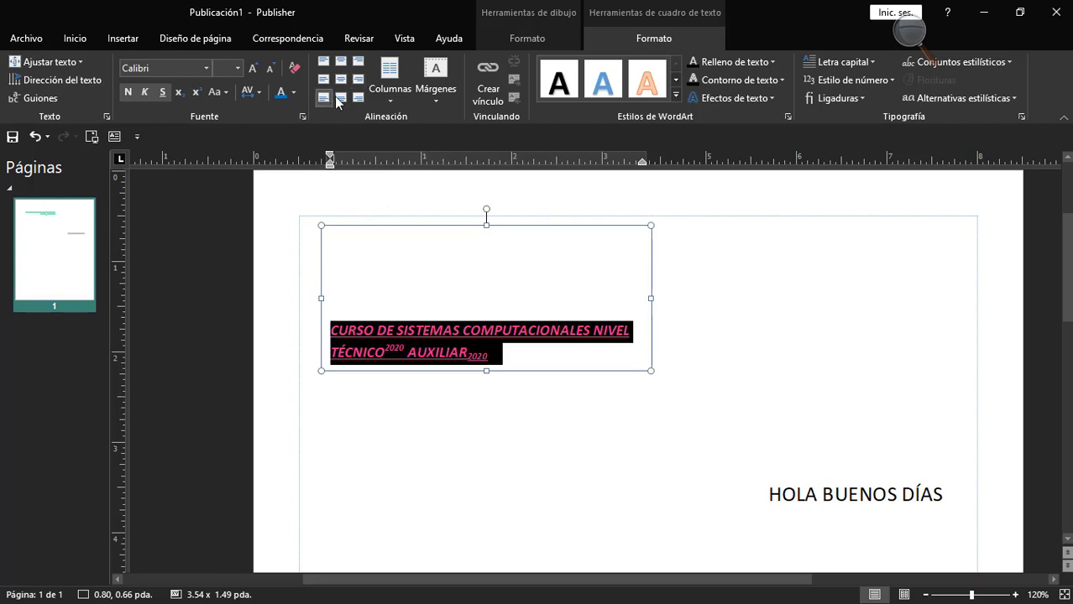
{"action": "left_click", "coordinate": [340, 98]}
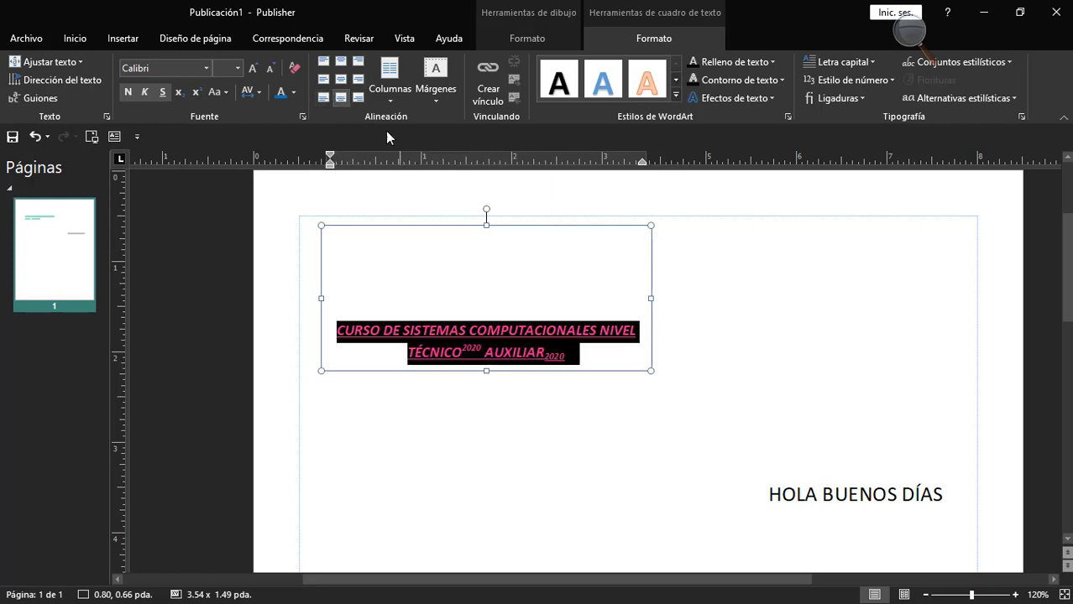
{"action": "left_click", "coordinate": [359, 98]}
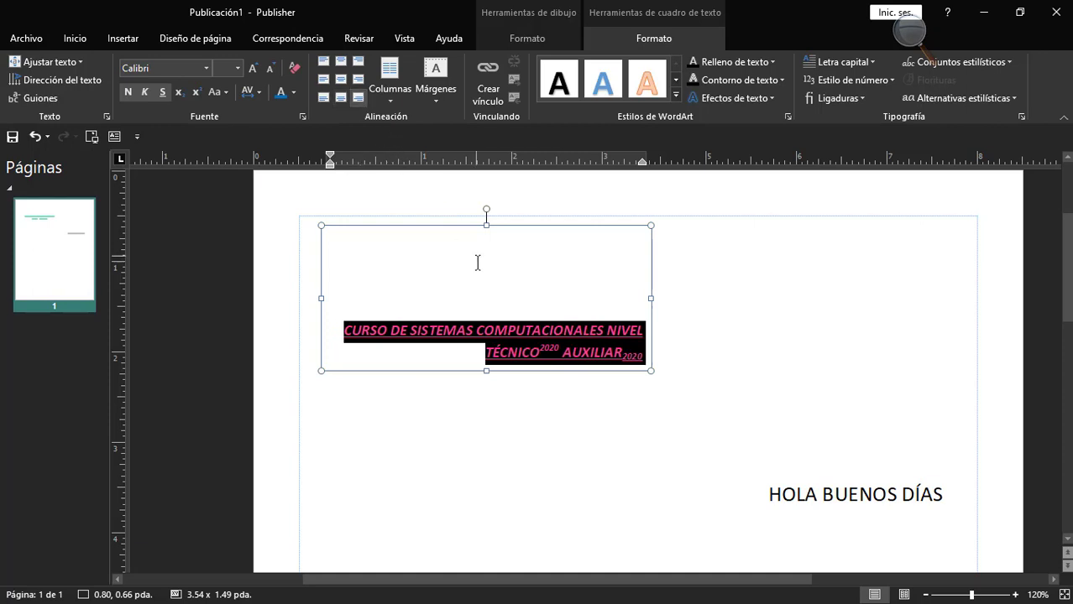
{"action": "left_click", "coordinate": [455, 278]}
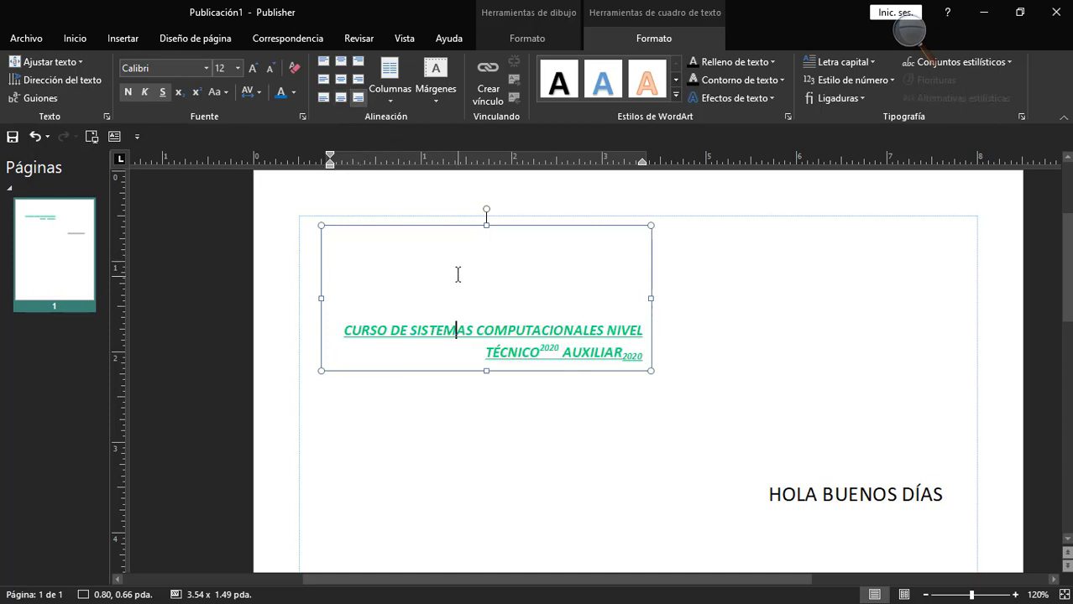
Center the course text horizontally and vertically in its text box and start a new line beneath it.
{"action": "triple_click", "coordinate": [398, 331]}
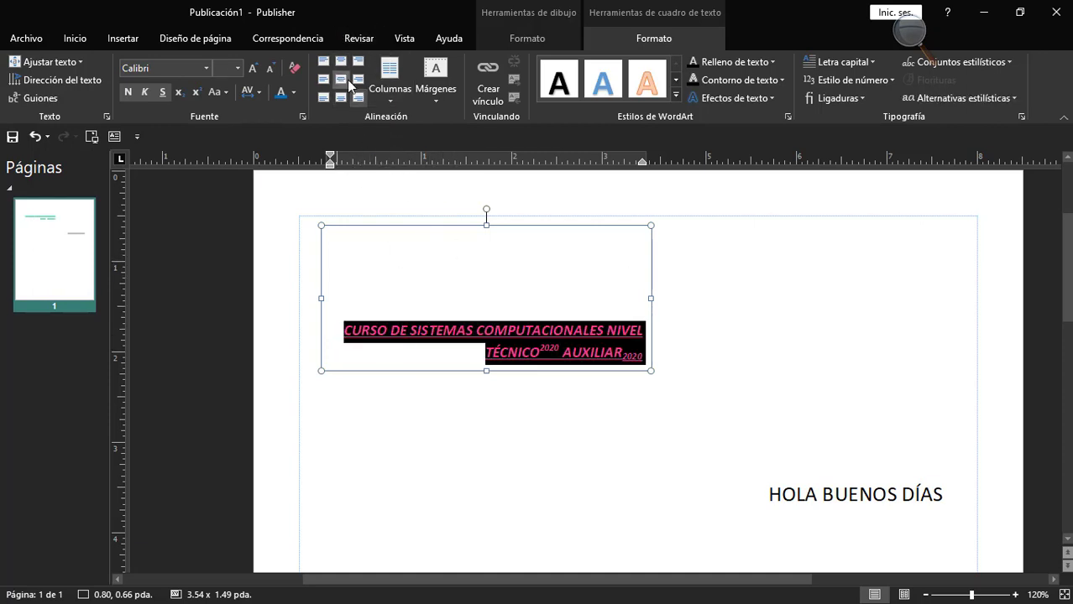
{"action": "left_click", "coordinate": [342, 79]}
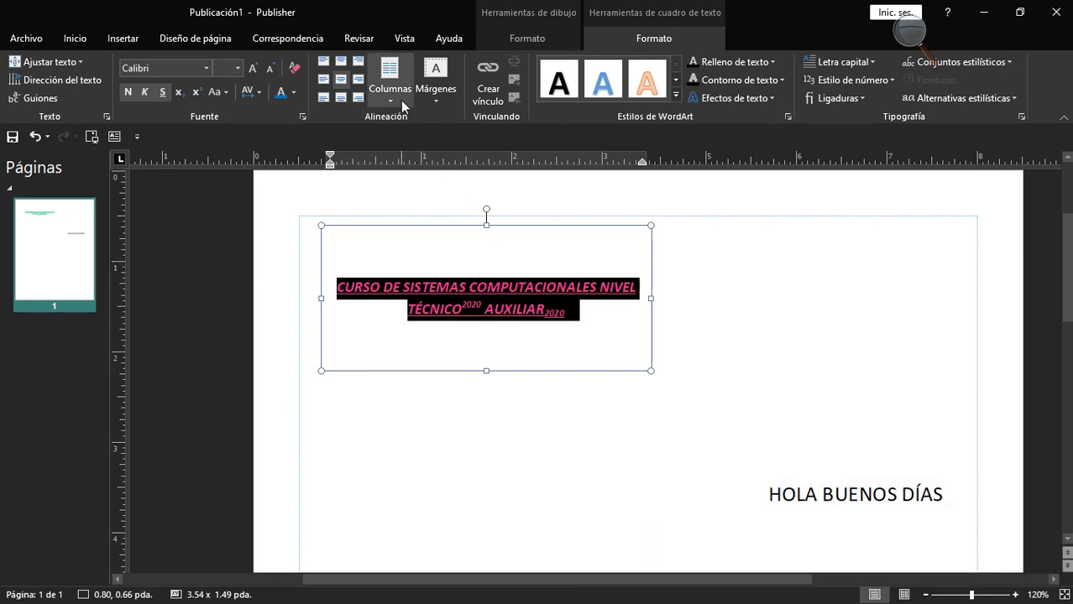
{"action": "left_click", "coordinate": [583, 326]}
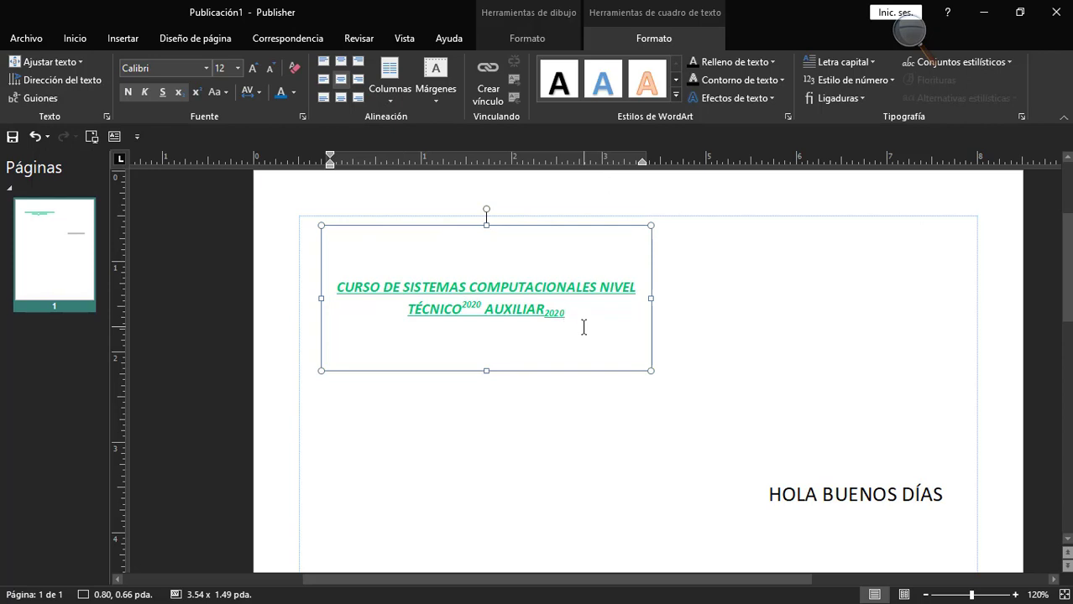
{"action": "key", "text": "Return"}
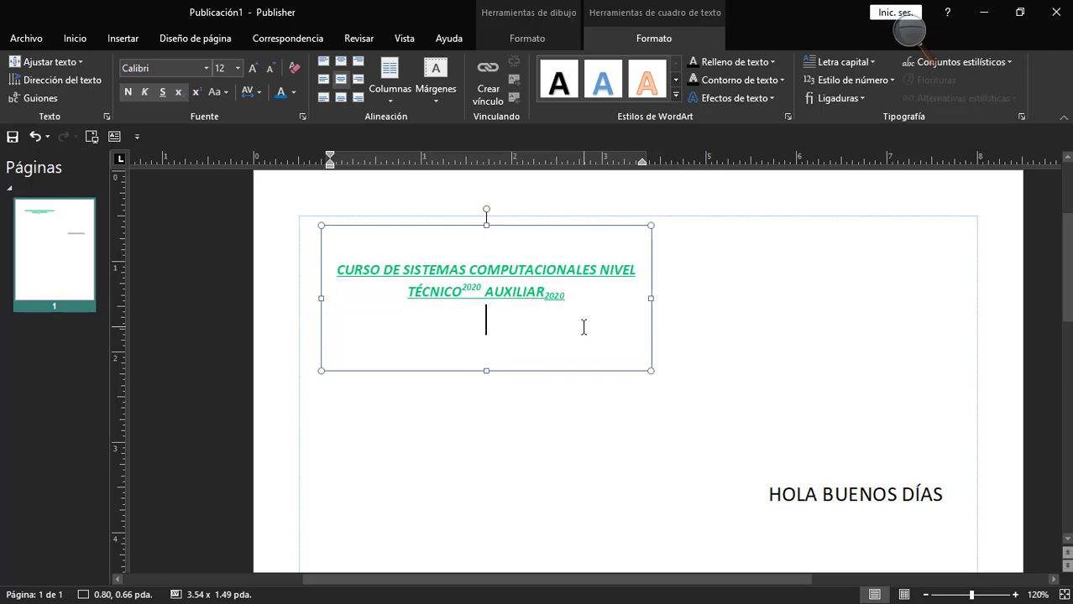
{"action": "type", "text": "CURSO"}
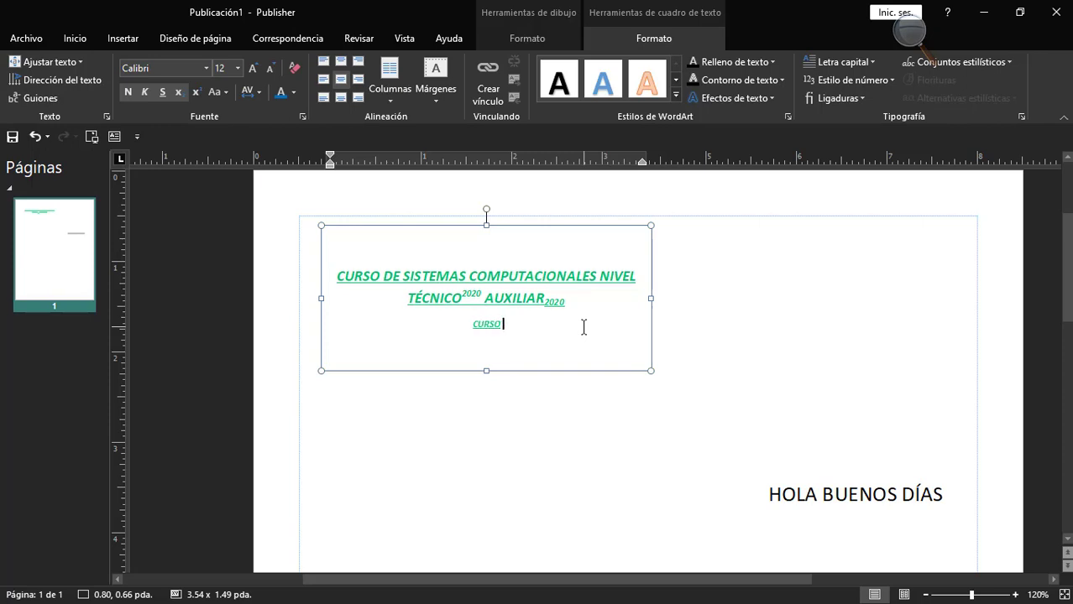
{"action": "type", "text": " DE SITEMA"}
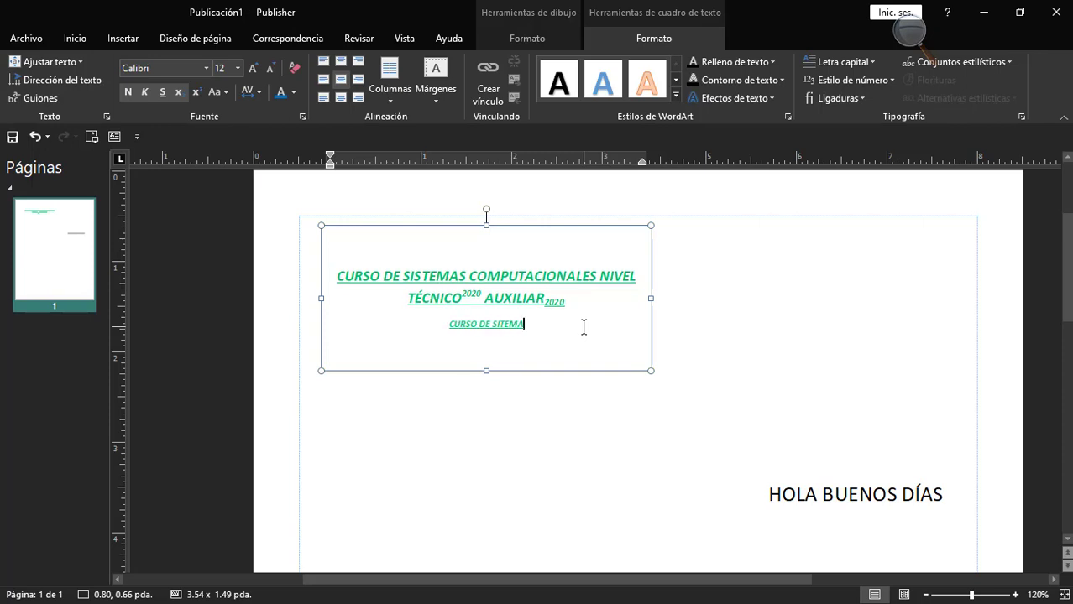
{"action": "key", "text": "BackSpace"}
{"action": "key", "text": "BackSpace"}
{"action": "key", "text": "BackSpace"}
{"action": "key", "text": "BackSpace"}
{"action": "key", "text": "BackSpace"}
{"action": "key", "text": "BackSpace"}
{"action": "key", "text": "BackSpace"}
{"action": "key", "text": "BackSpace"}
{"action": "key", "text": "BackSpace"}
{"action": "key", "text": "BackSpace"}
{"action": "key", "text": "BackSpace"}
{"action": "key", "text": "BackSpace"}
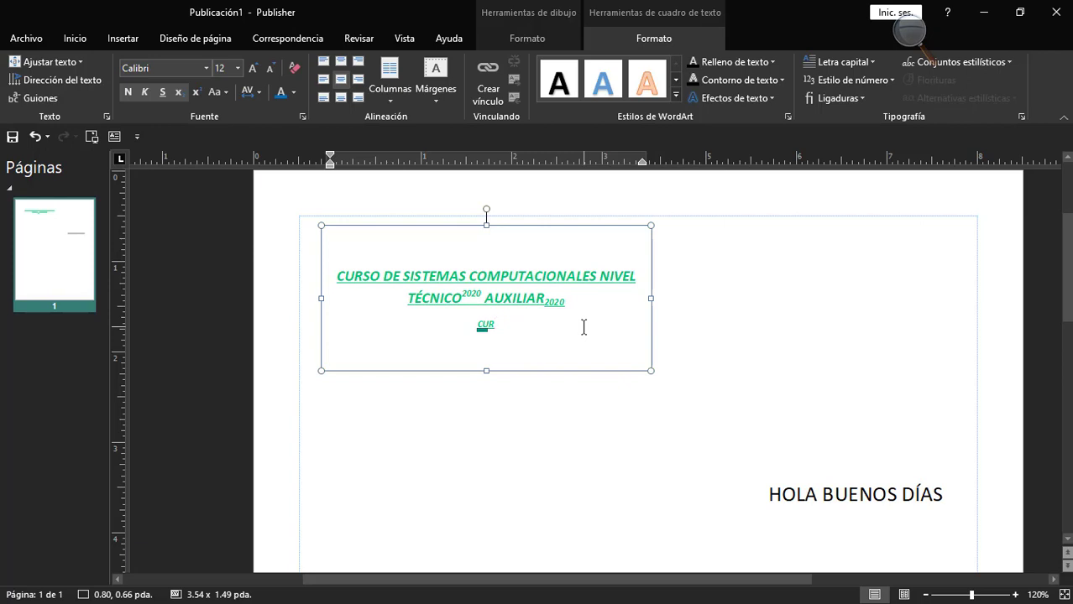
{"action": "key", "text": "BackSpace"}
{"action": "key", "text": "BackSpace"}
{"action": "key", "text": "BackSpace"}
{"action": "key", "text": "BackSpace"}
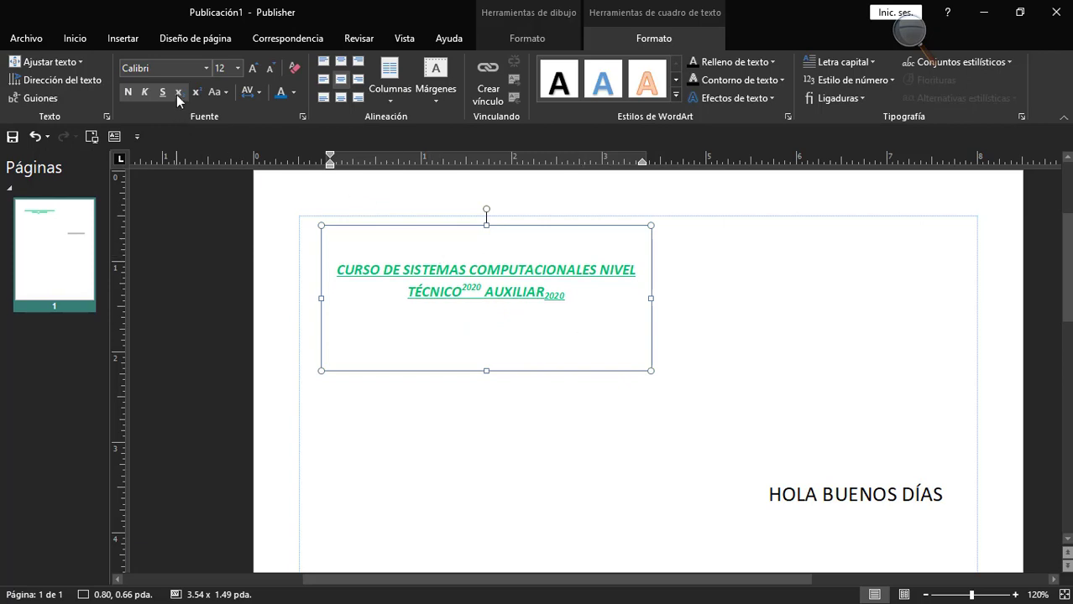
Add a second line "CURSO DE SISTEMAS COMPUTACIONALES TÉCNICO BASICO" without subscript below the existing course text.
{"action": "type", "text": "CUR"}
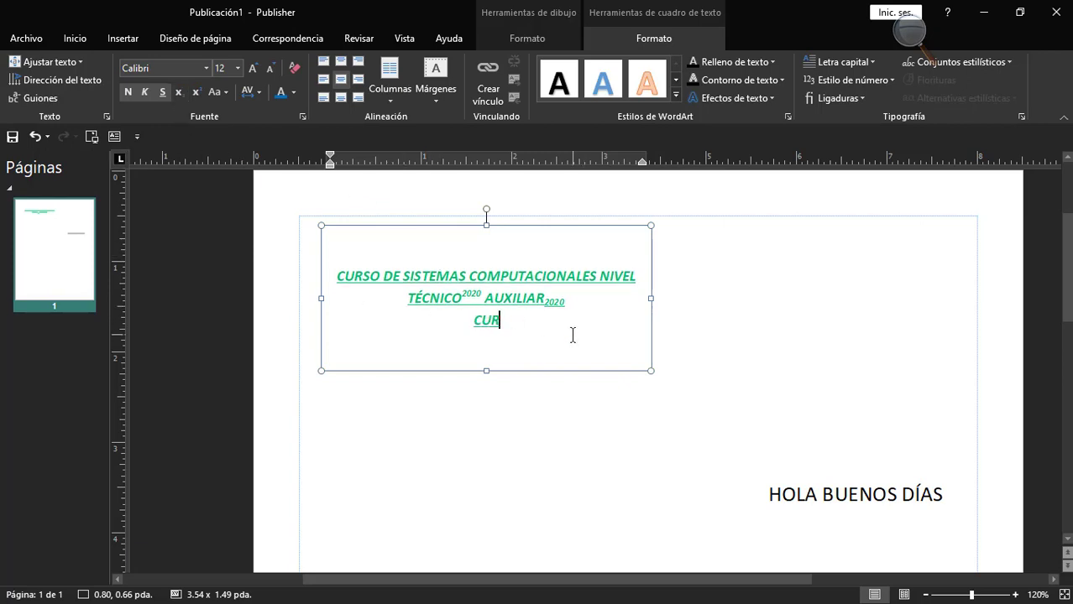
{"action": "type", "text": "SO DE SISTEMAS C"}
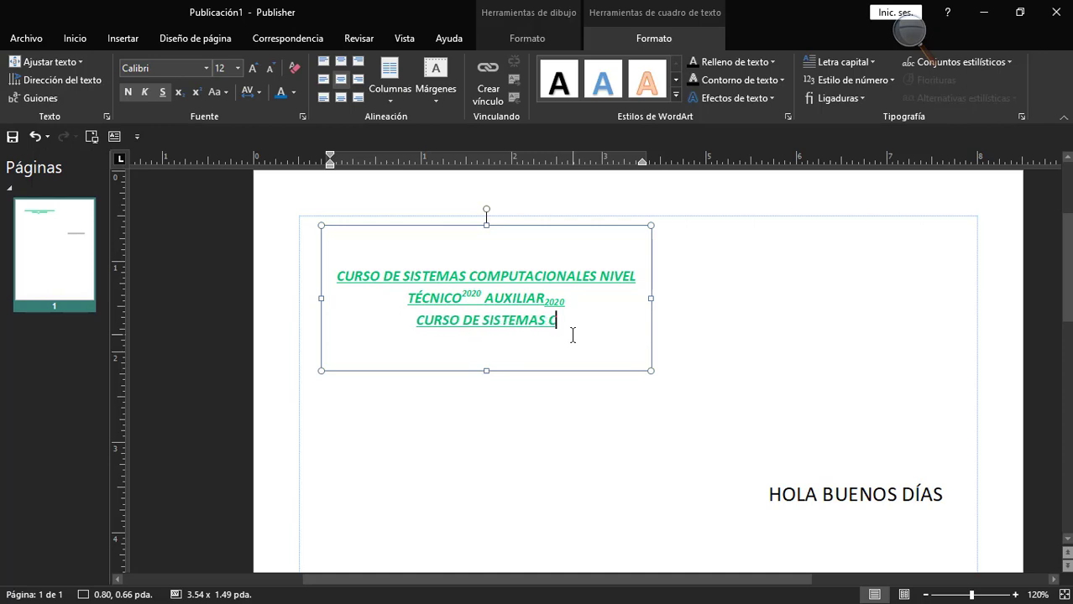
{"action": "type", "text": "OMPUTACIONALES TÉCNI-CO"}
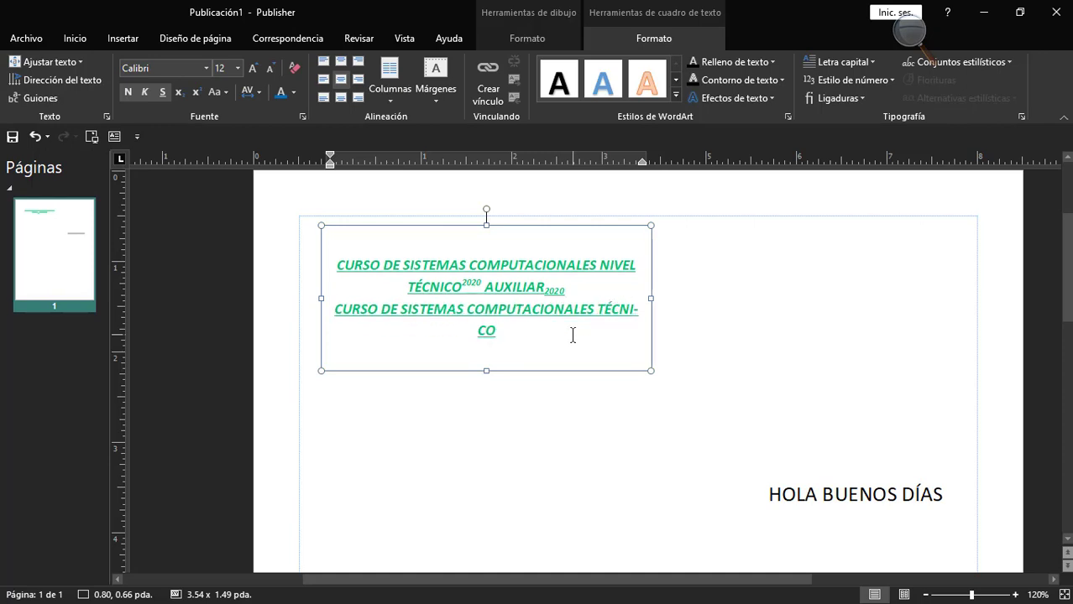
{"action": "type", "text": " BASICO"}
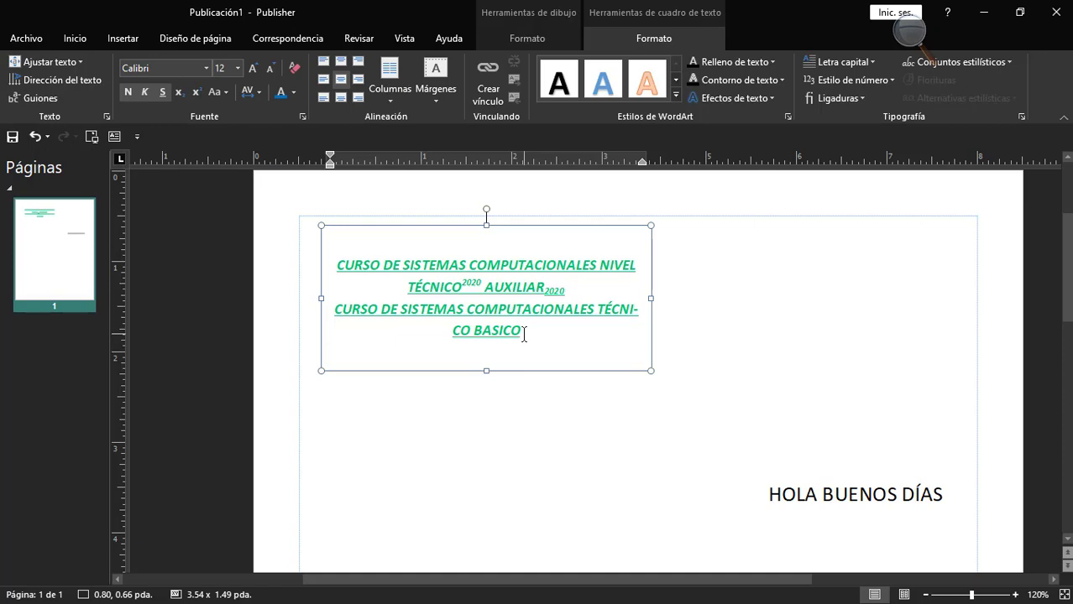
Split the course text into two columns and correct the misspelled "BASICO" to "BÁSICO".
{"action": "left_click_drag", "start_coordinate": [522, 334], "coordinate": [336, 264]}
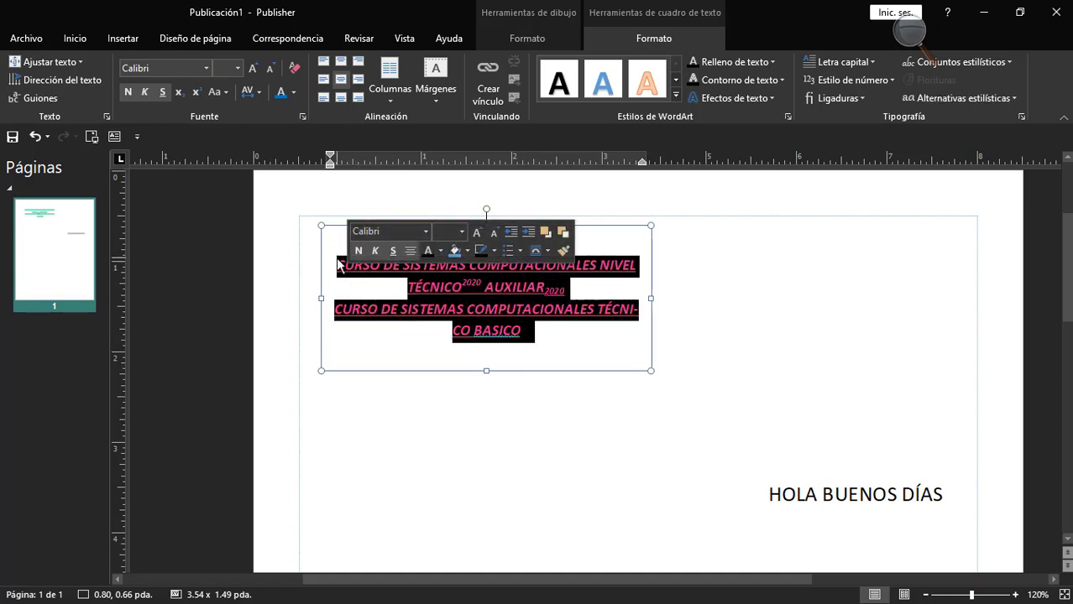
{"action": "left_click", "coordinate": [374, 92]}
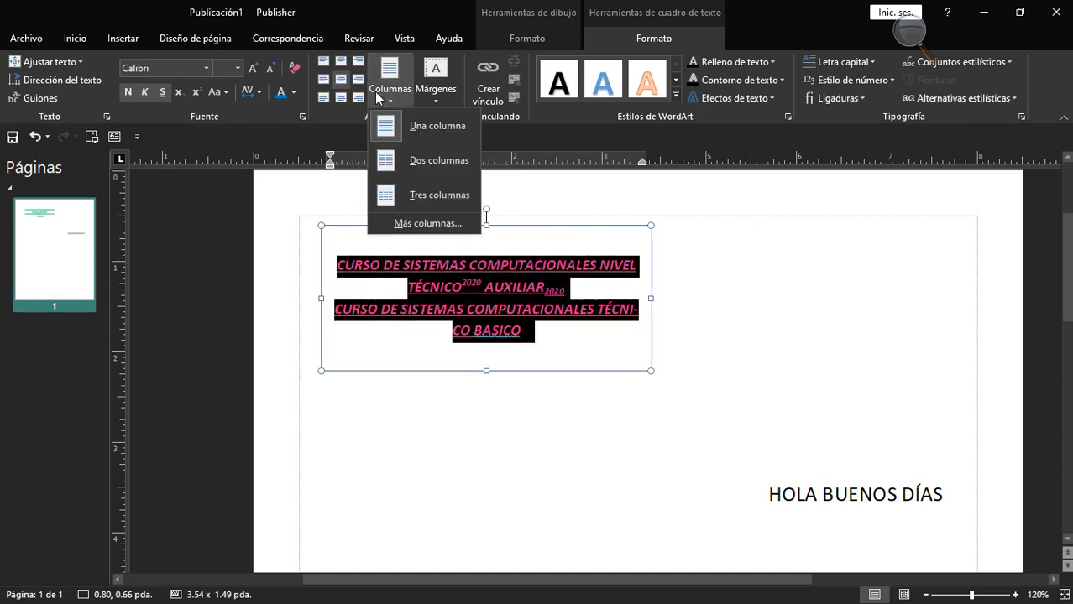
{"action": "left_click", "coordinate": [439, 160]}
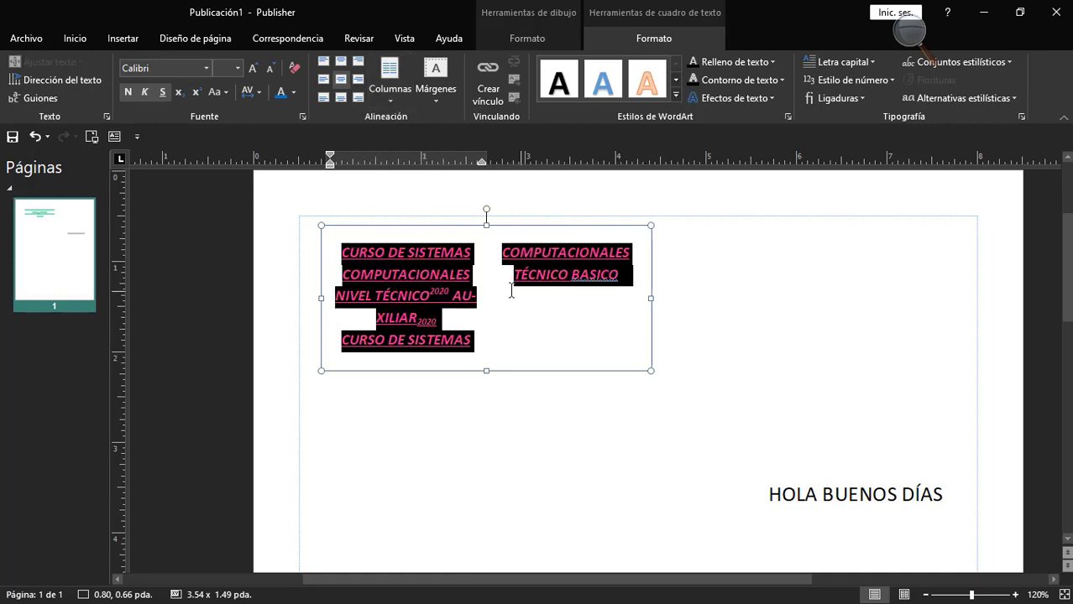
{"action": "left_click", "coordinate": [344, 338]}
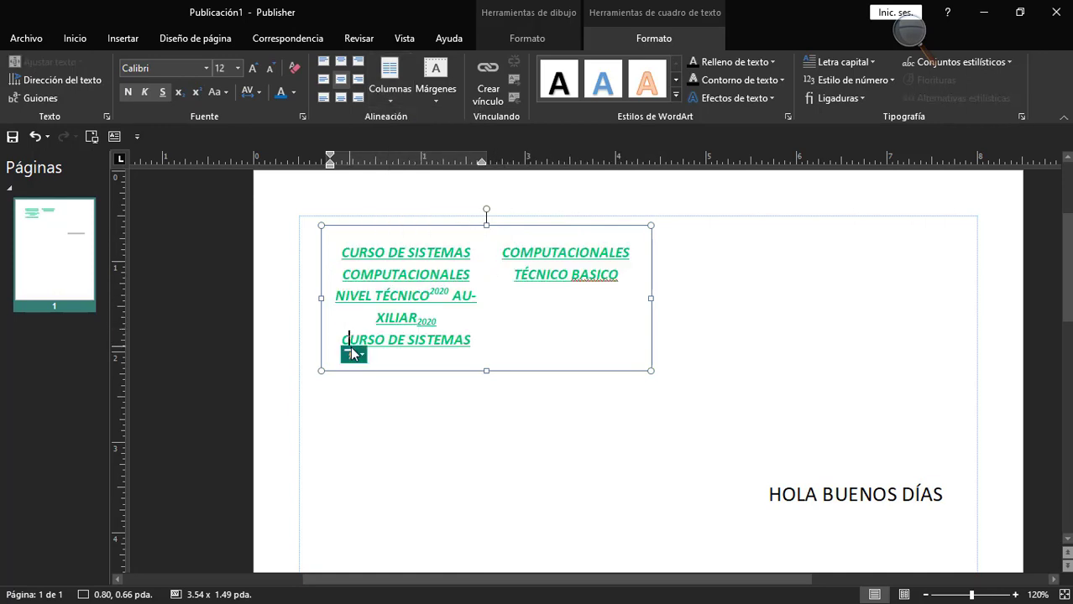
{"action": "right_click", "coordinate": [606, 278]}
{"action": "left_click", "coordinate": [621, 291]}
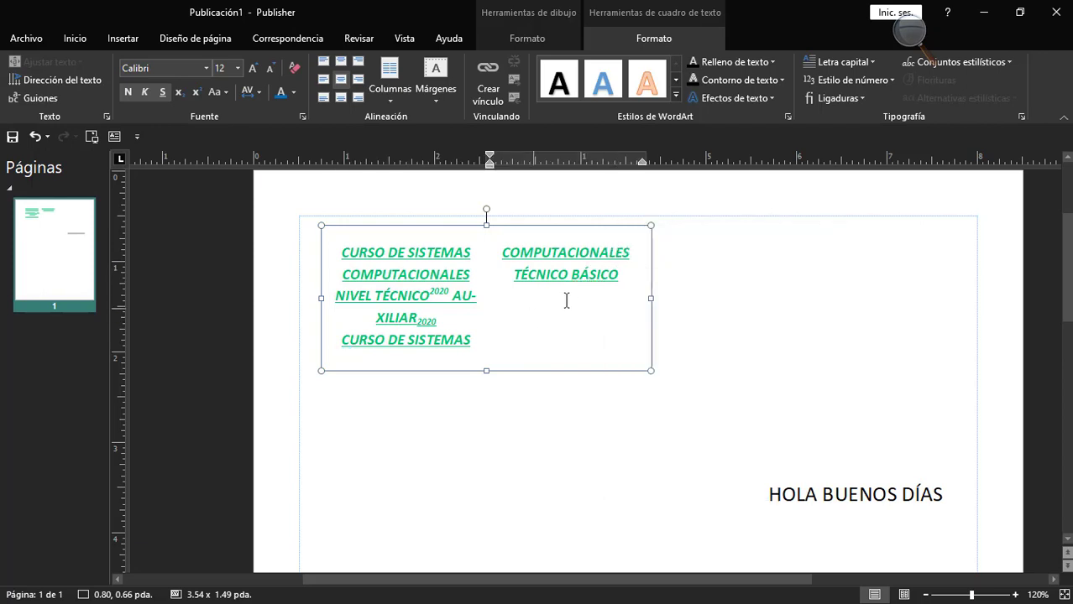
Try a three-column layout on the whole course text.
{"action": "key", "text": "ctrl+a"}
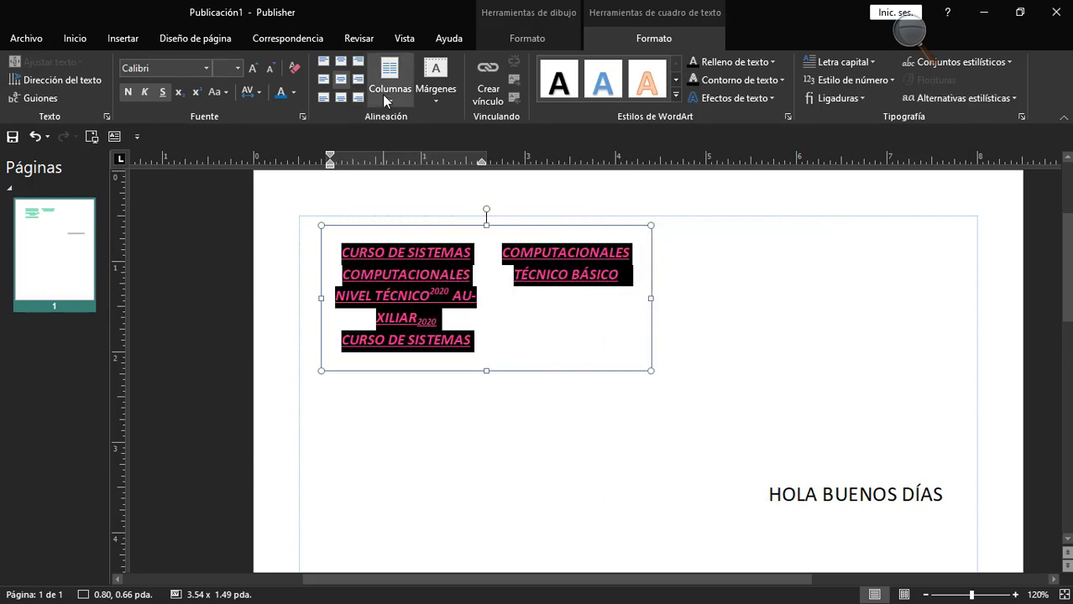
{"action": "left_click", "coordinate": [387, 93]}
{"action": "left_click", "coordinate": [436, 202]}
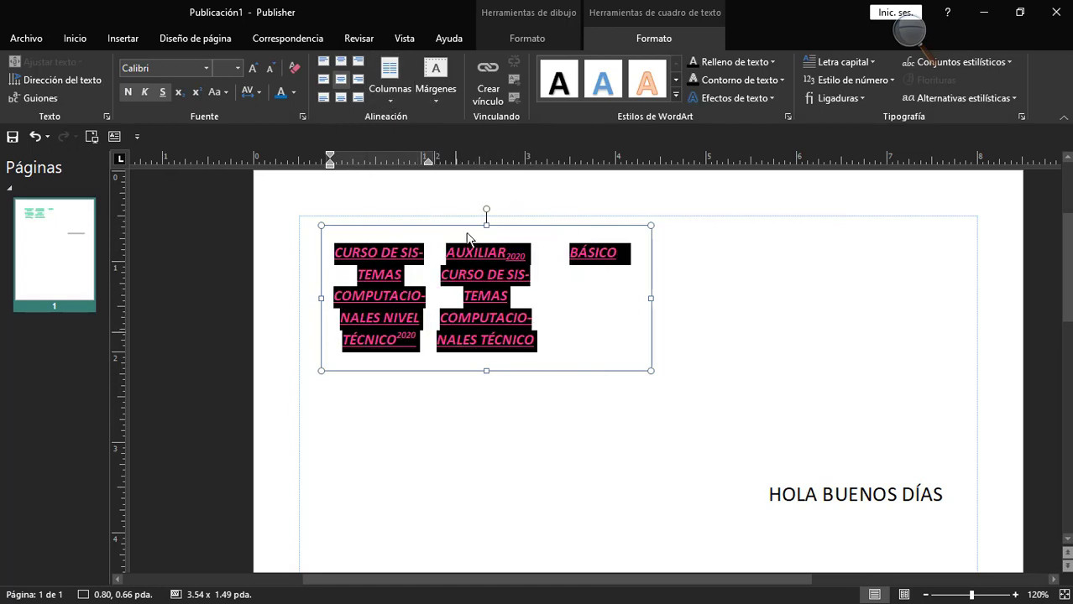
Set the number of columns to 2 for the course text in the custom column settings.
{"action": "left_click", "coordinate": [382, 98]}
{"action": "left_click", "coordinate": [433, 222]}
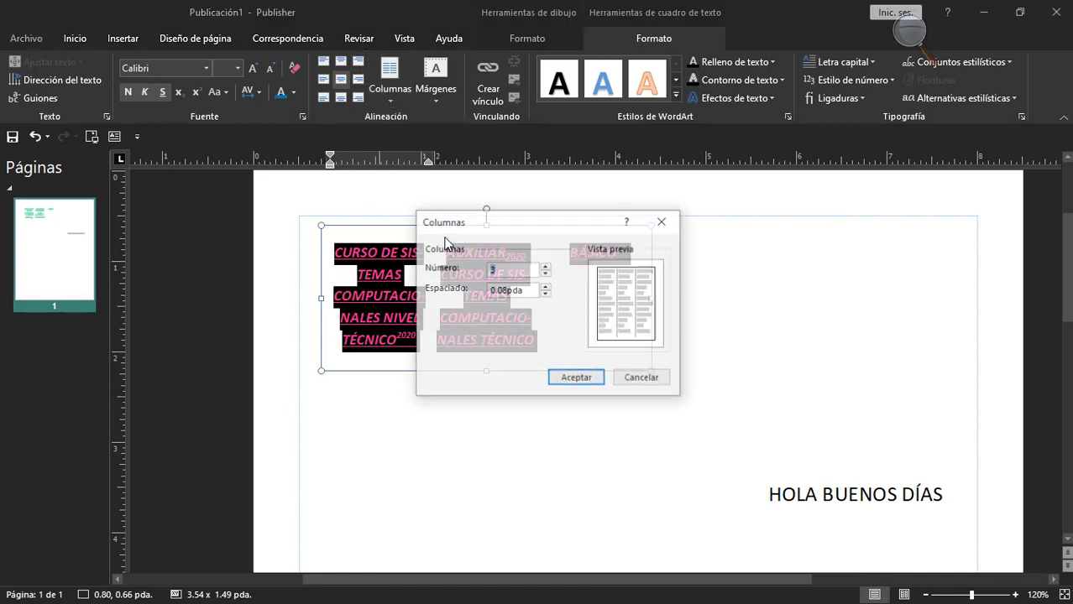
{"action": "left_click_drag", "start_coordinate": [530, 217], "coordinate": [621, 197]}
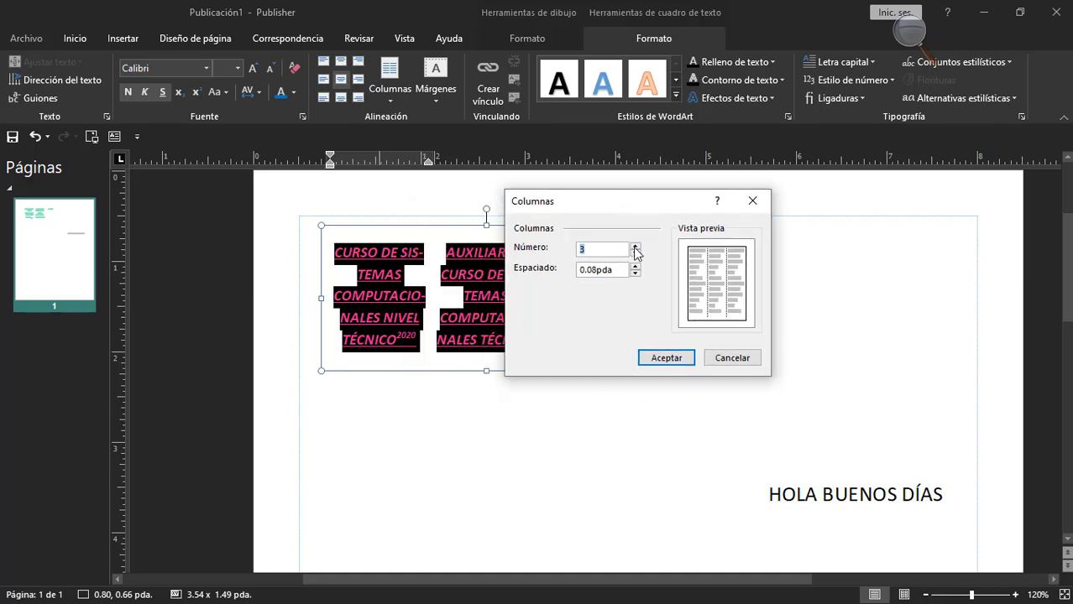
{"action": "left_click", "coordinate": [635, 247]}
{"action": "left_click", "coordinate": [636, 247]}
{"action": "left_click", "coordinate": [636, 246]}
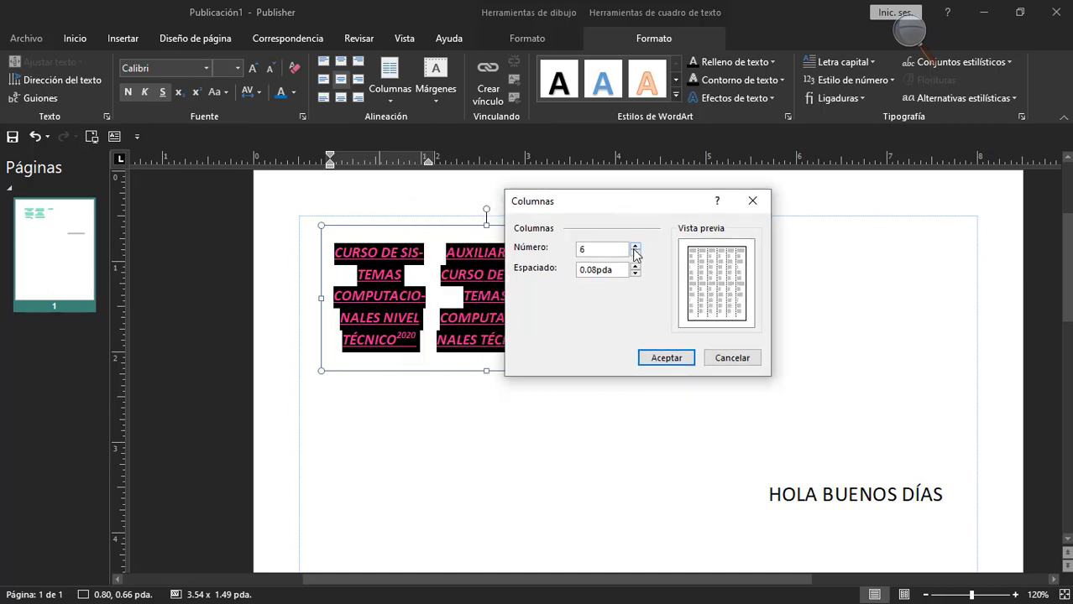
{"action": "left_click", "coordinate": [635, 254]}
{"action": "left_click", "coordinate": [635, 253]}
{"action": "left_click", "coordinate": [635, 253]}
{"action": "left_click", "coordinate": [635, 253]}
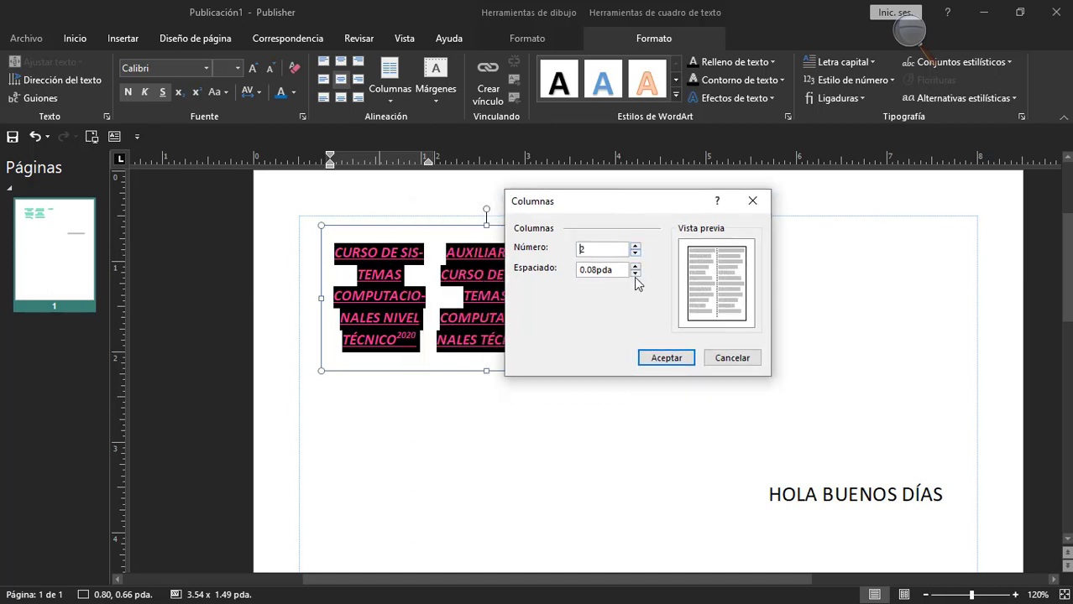
{"action": "left_click", "coordinate": [666, 357]}
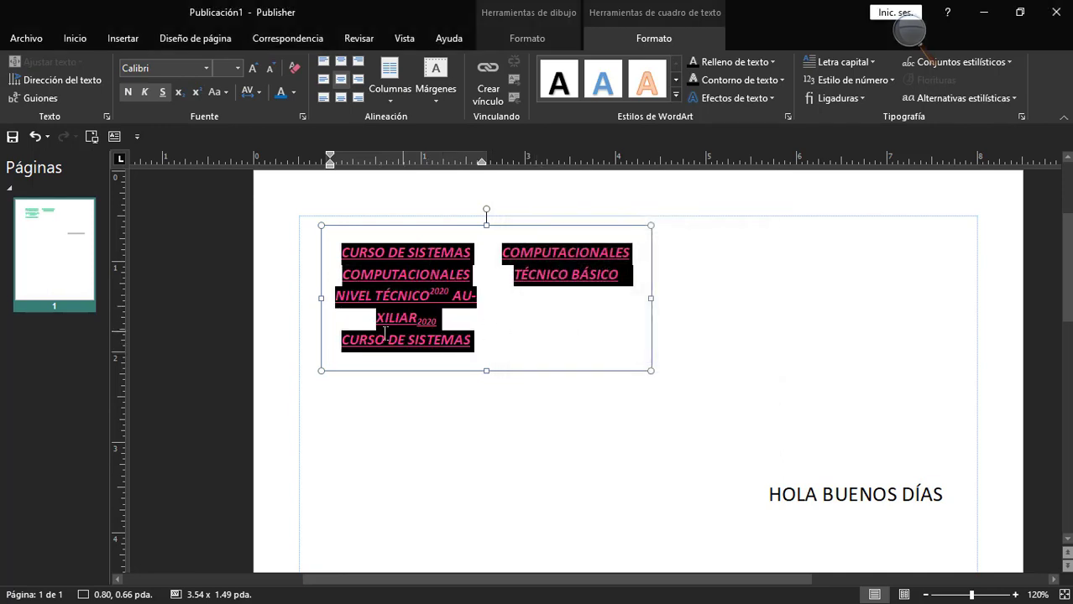
Look over the preset text box margins and move the course text box to about 1.61, 0.72 pda.
{"action": "left_click", "coordinate": [435, 104]}
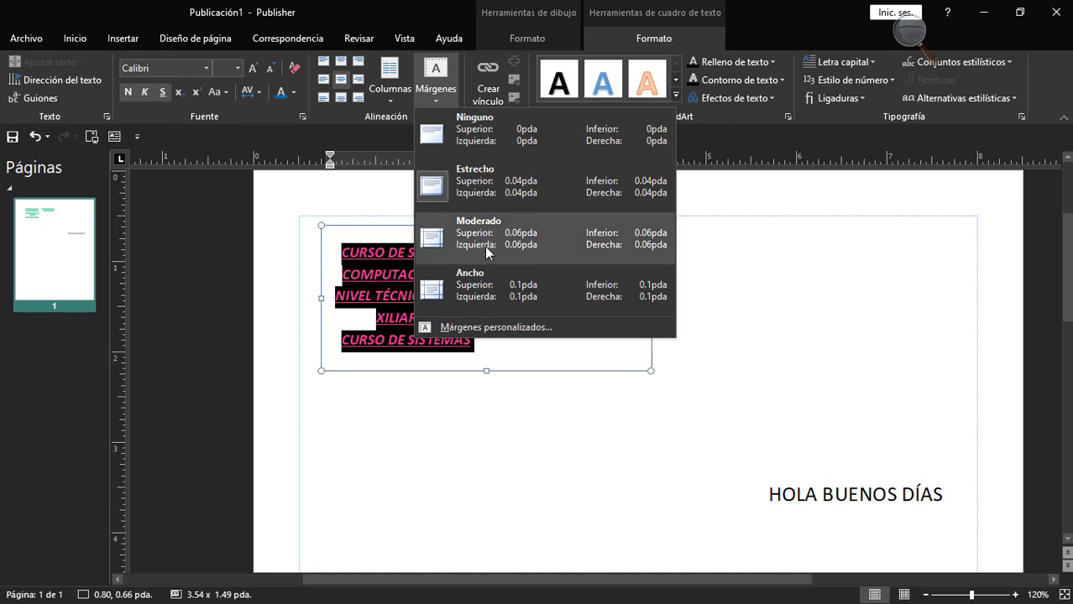
{"action": "left_click", "coordinate": [518, 387]}
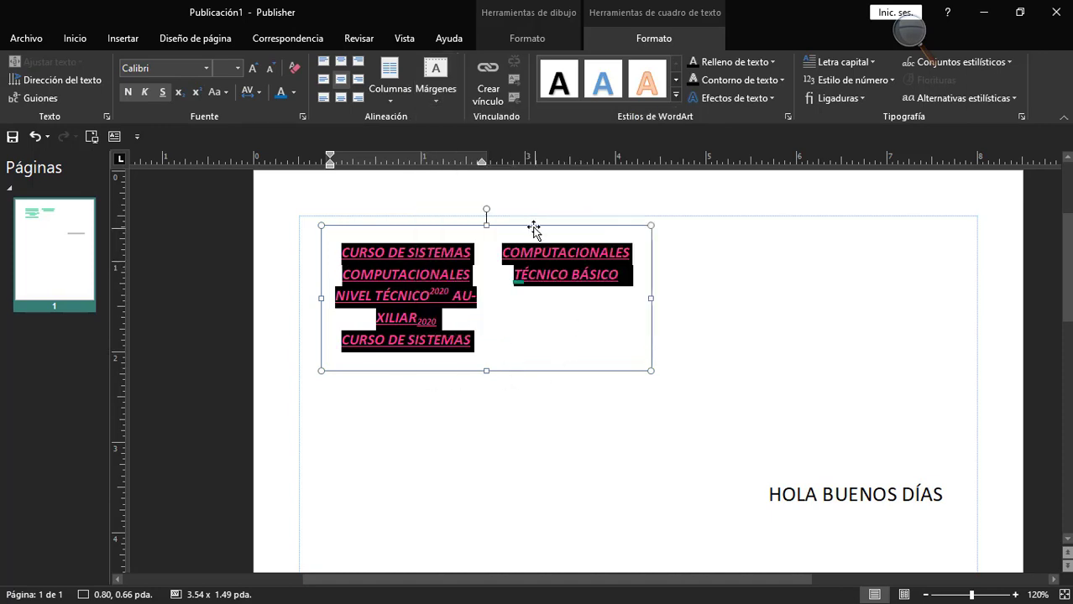
{"action": "left_click_drag", "start_coordinate": [530, 231], "coordinate": [603, 236]}
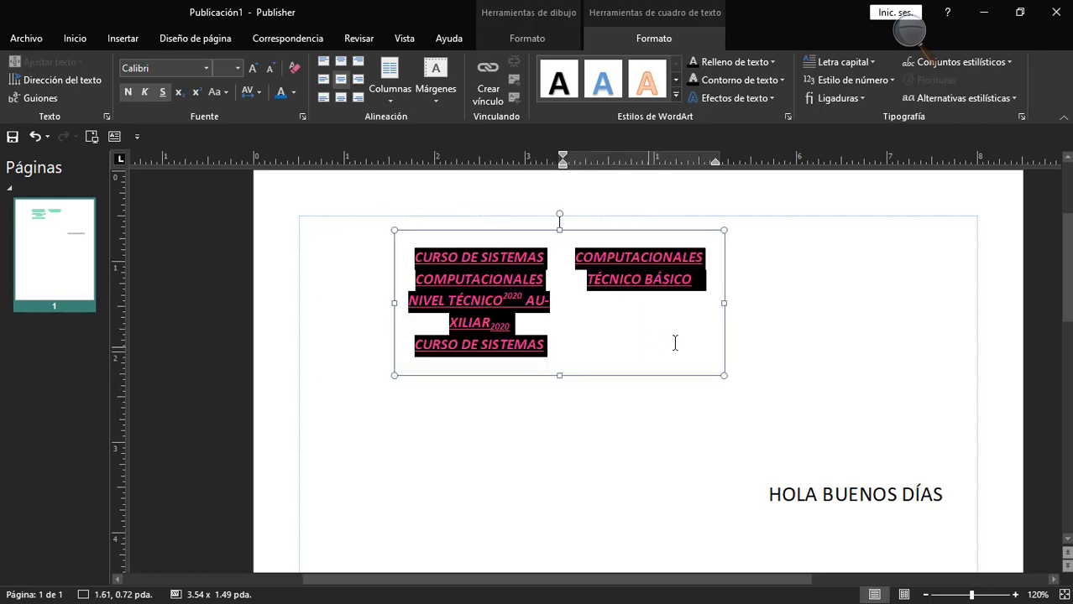
Apply the Ancho margins of 0.1 pda on every side to the course text box and undo the last box change.
{"action": "left_click", "coordinate": [441, 87]}
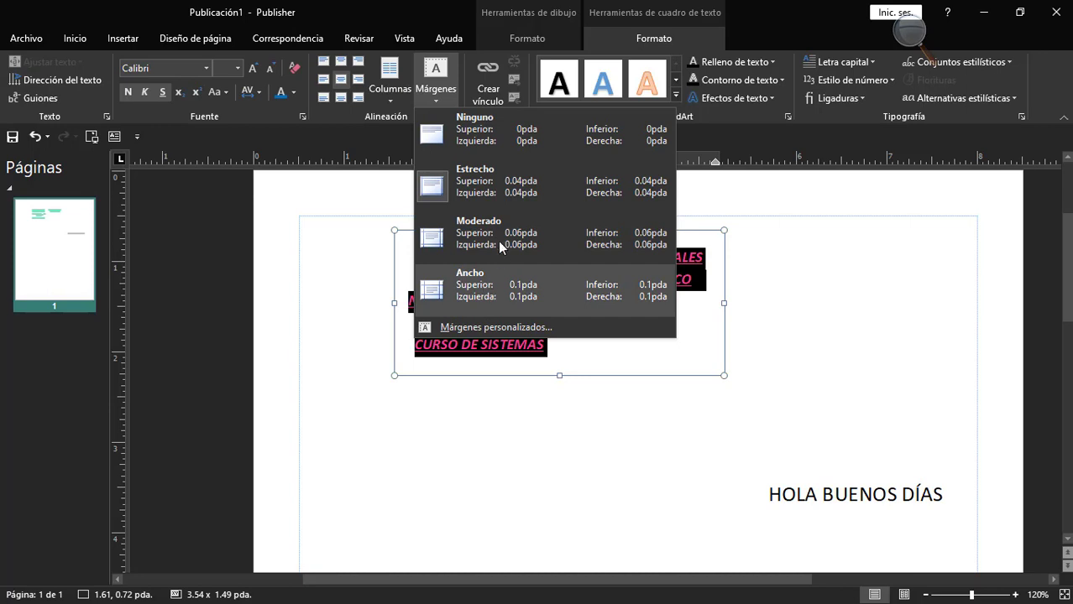
{"action": "left_click", "coordinate": [470, 290]}
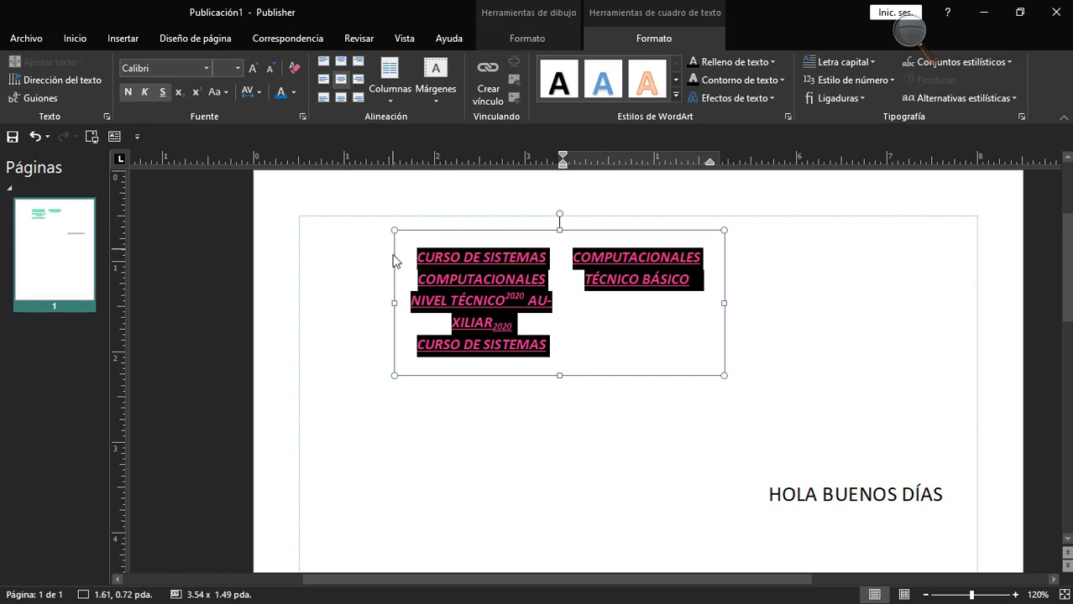
{"action": "left_click", "coordinate": [653, 337]}
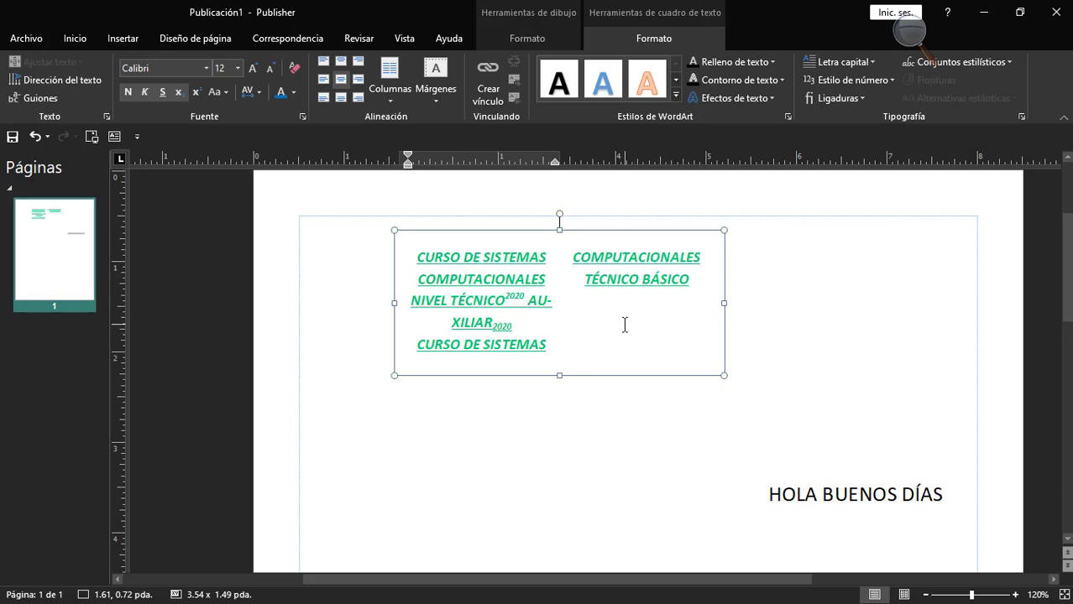
{"action": "key", "text": "ctrl+z"}
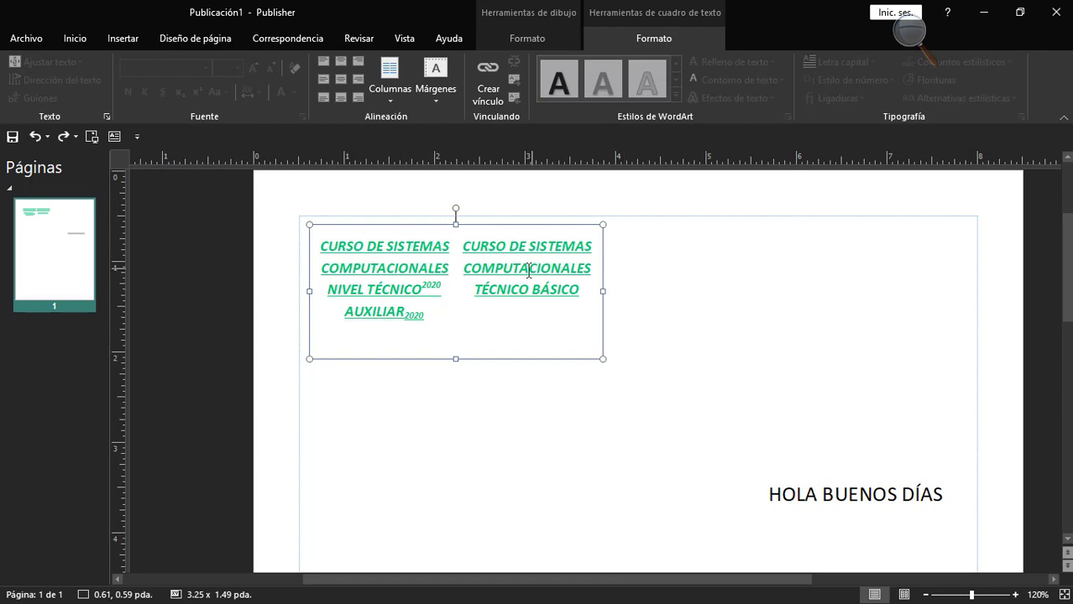
Apply the shape style with white fill and a black double outline to the course text box.
{"action": "left_click", "coordinate": [443, 316]}
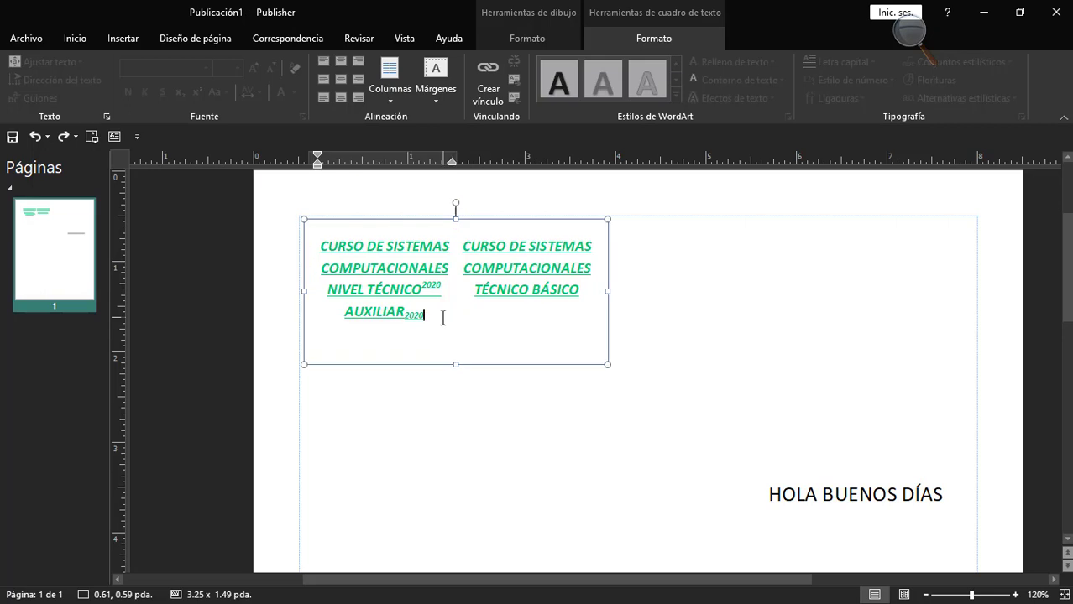
{"action": "left_click", "coordinate": [510, 362]}
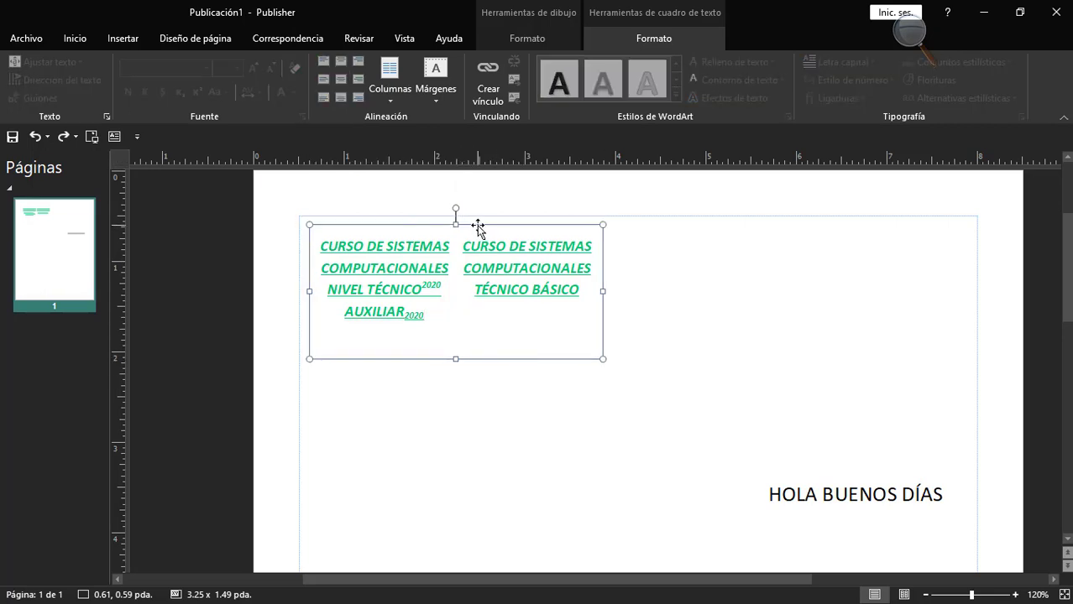
{"action": "left_click", "coordinate": [530, 29]}
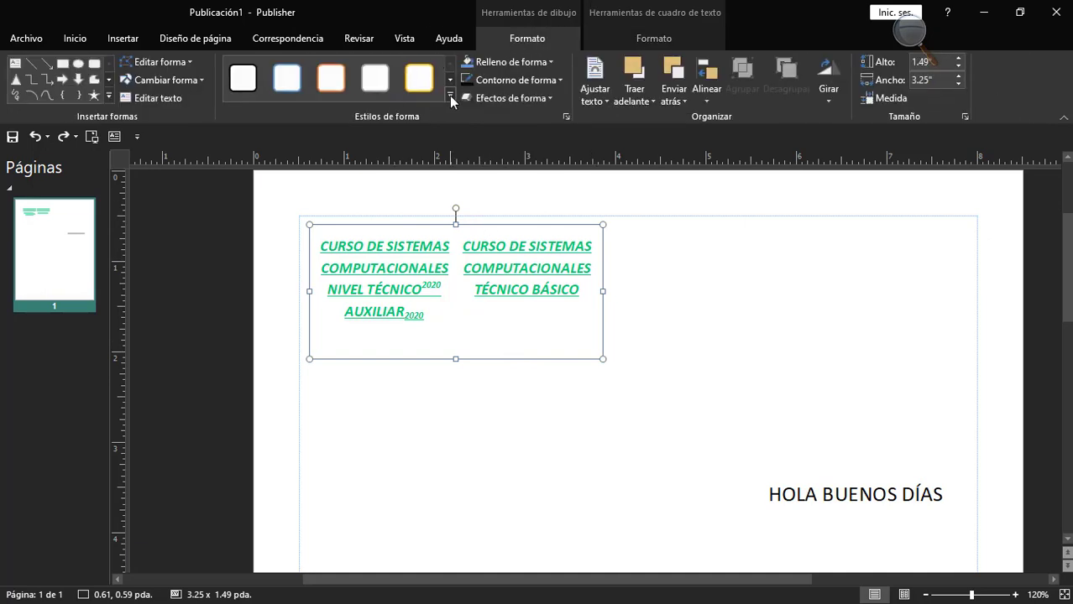
{"action": "left_click", "coordinate": [449, 97]}
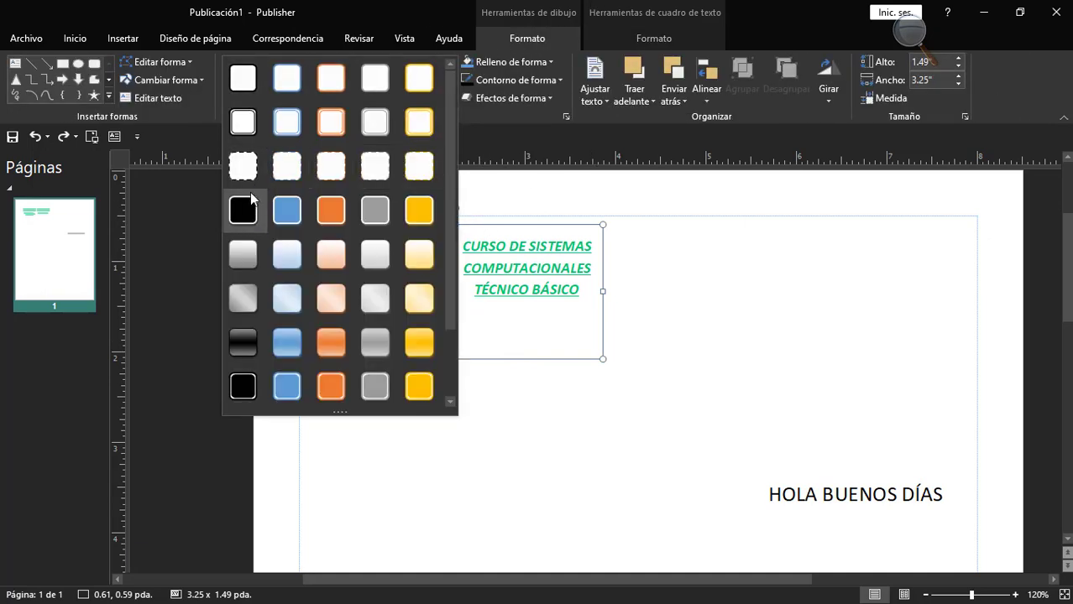
{"action": "left_click", "coordinate": [249, 134]}
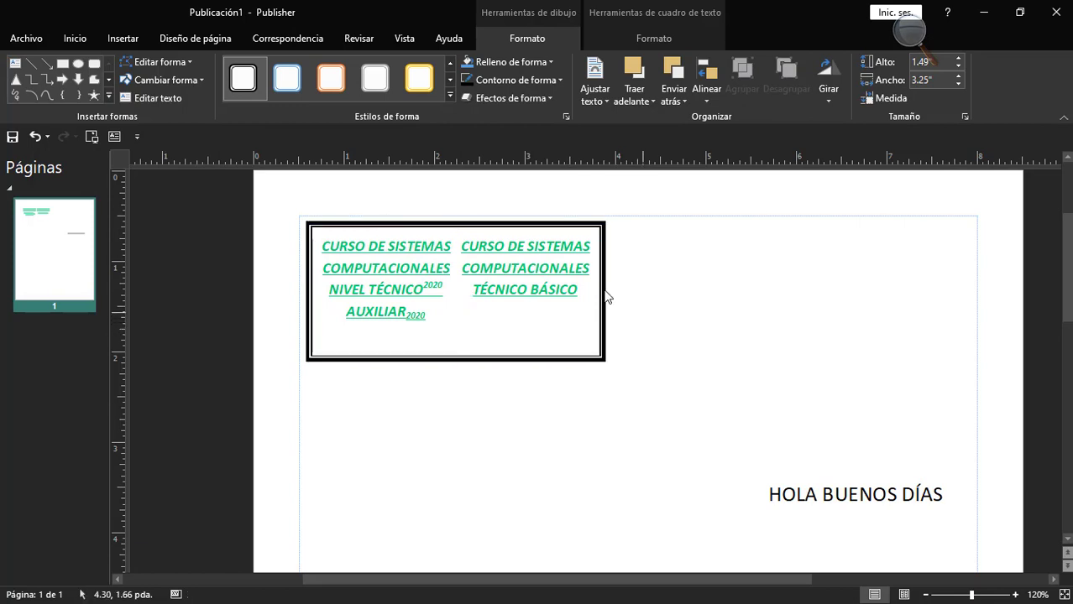
{"action": "left_click", "coordinate": [489, 223]}
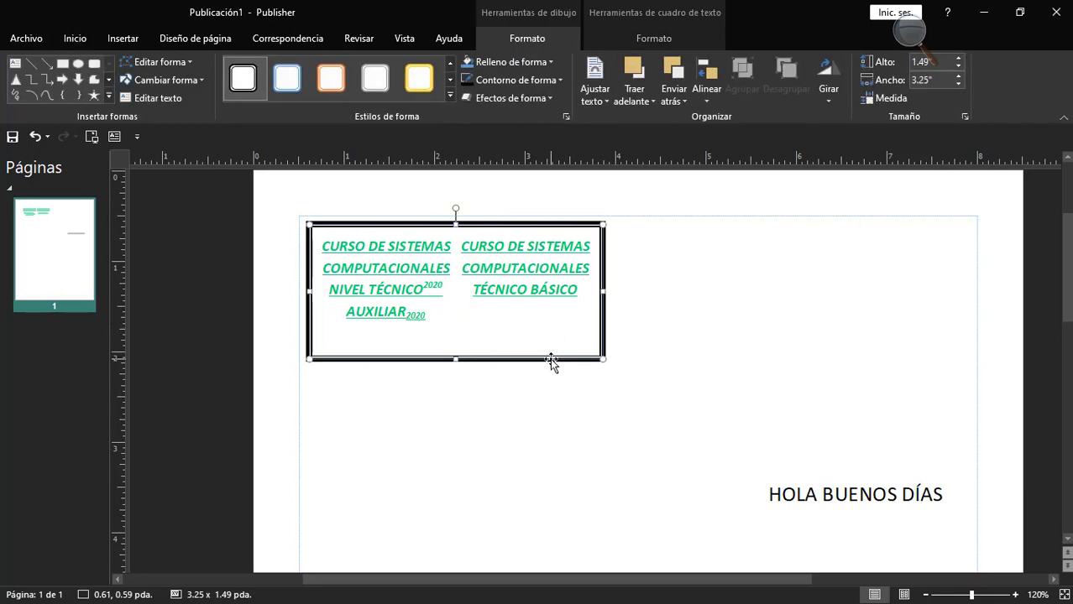
Move the "HOLA BUENOS DÍAS" text box farther down the page and reselect the course text box.
{"action": "left_click", "coordinate": [648, 38]}
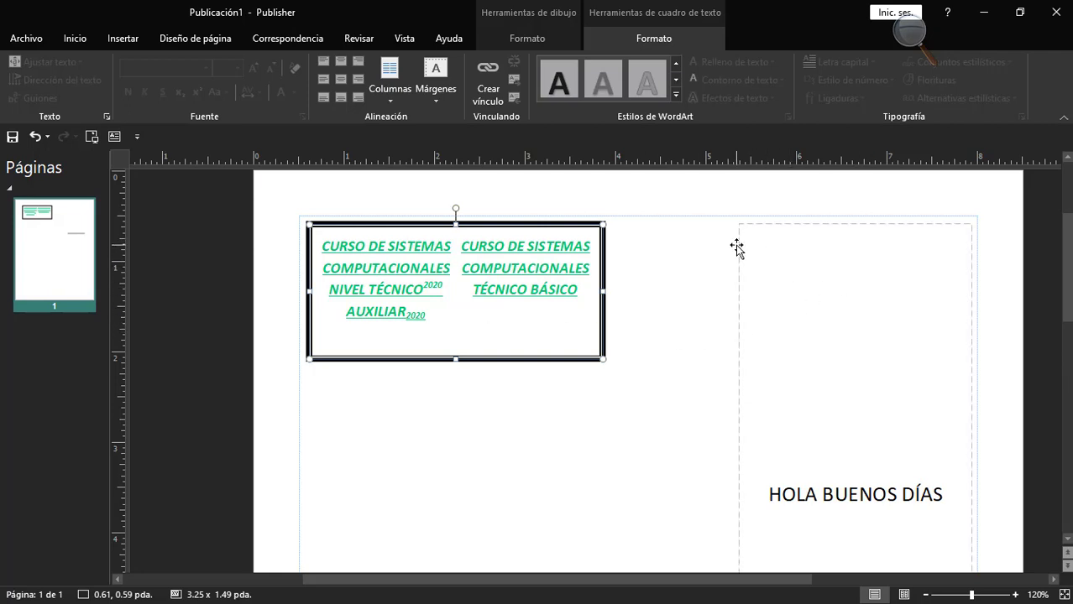
{"action": "left_click", "coordinate": [739, 247]}
{"action": "left_click_drag", "start_coordinate": [864, 300], "coordinate": [863, 582]}
{"action": "left_click", "coordinate": [599, 298]}
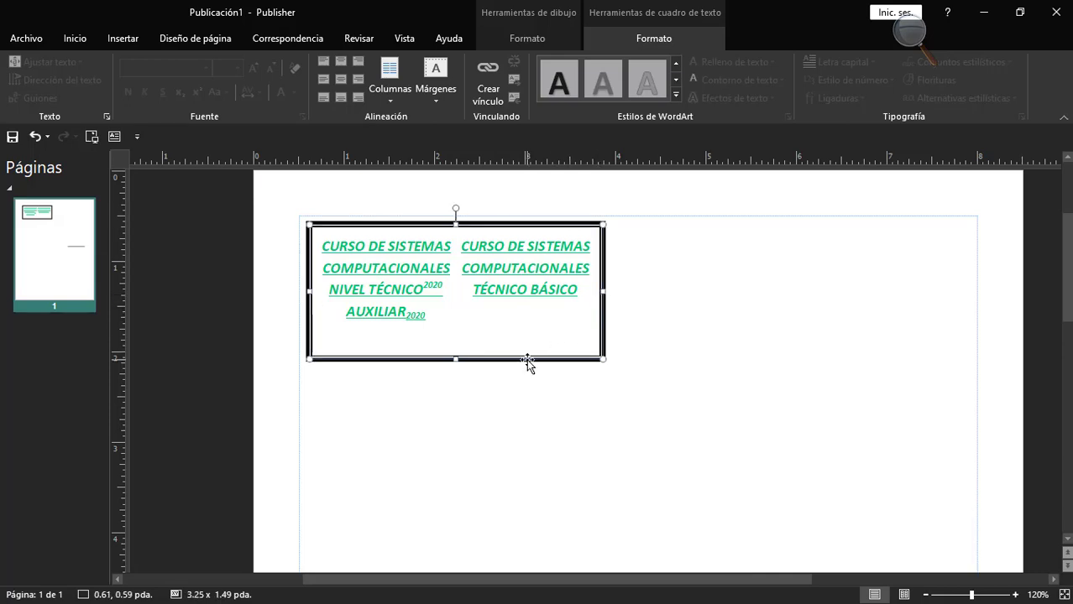
Place a copy of the course text box beside it at 4.29, 0.59 pda and delete all the text in the copy.
{"action": "left_click_drag", "start_coordinate": [508, 361], "coordinate": [839, 361]}
{"action": "left_click", "coordinate": [869, 392]}
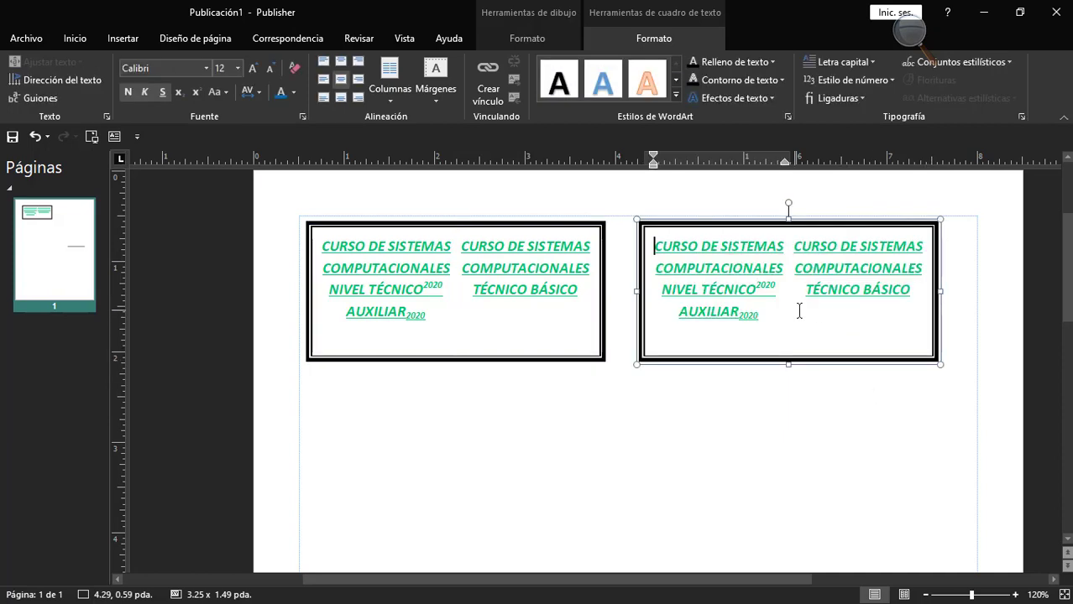
{"action": "left_click", "coordinate": [908, 309]}
{"action": "left_click", "coordinate": [793, 246], "text": "shift"}
{"action": "key", "text": "BackSpace"}
{"action": "key", "text": "BackSpace"}
{"action": "key", "text": "BackSpace"}
{"action": "key", "text": "BackSpace"}
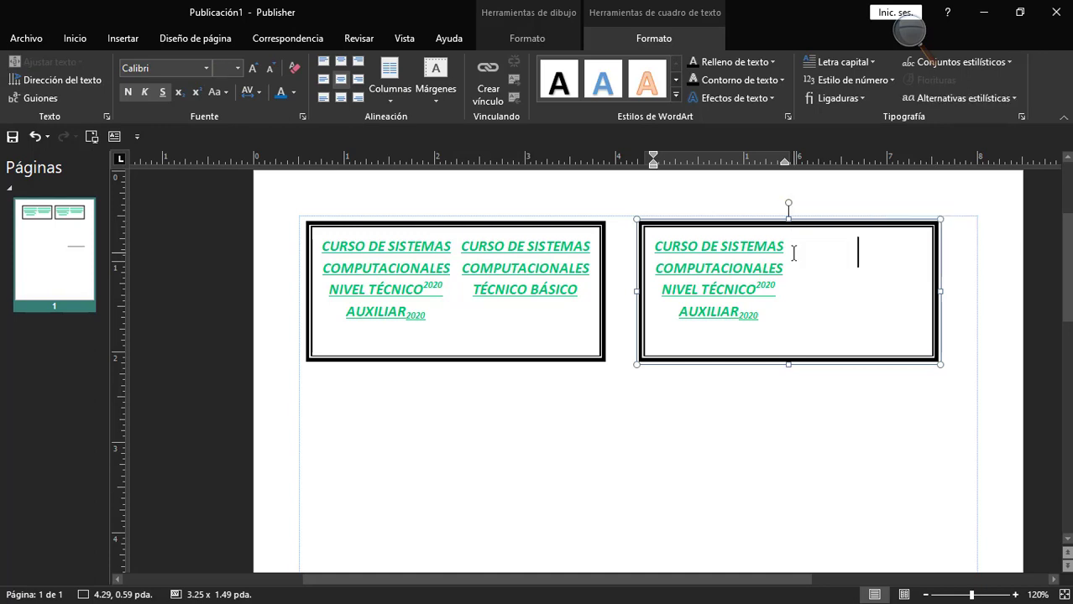
{"action": "key", "text": "BackSpace"}
{"action": "key", "text": "BackSpace"}
{"action": "key", "text": "BackSpace"}
{"action": "key", "text": "BackSpace"}
{"action": "key", "text": "BackSpace"}
{"action": "key", "text": "BackSpace"}
{"action": "key", "text": "BackSpace"}
{"action": "key", "text": "BackSpace"}
{"action": "key", "text": "BackSpace"}
{"action": "key", "text": "BackSpace"}
{"action": "key", "text": "BackSpace"}
{"action": "key", "text": "BackSpace"}
{"action": "key", "text": "BackSpace"}
{"action": "key", "text": "BackSpace"}
{"action": "key", "text": "BackSpace"}
{"action": "key", "text": "BackSpace"}
{"action": "key", "text": "BackSpace"}
{"action": "key", "text": "BackSpace"}
{"action": "key", "text": "BackSpace"}
{"action": "key", "text": "BackSpace"}
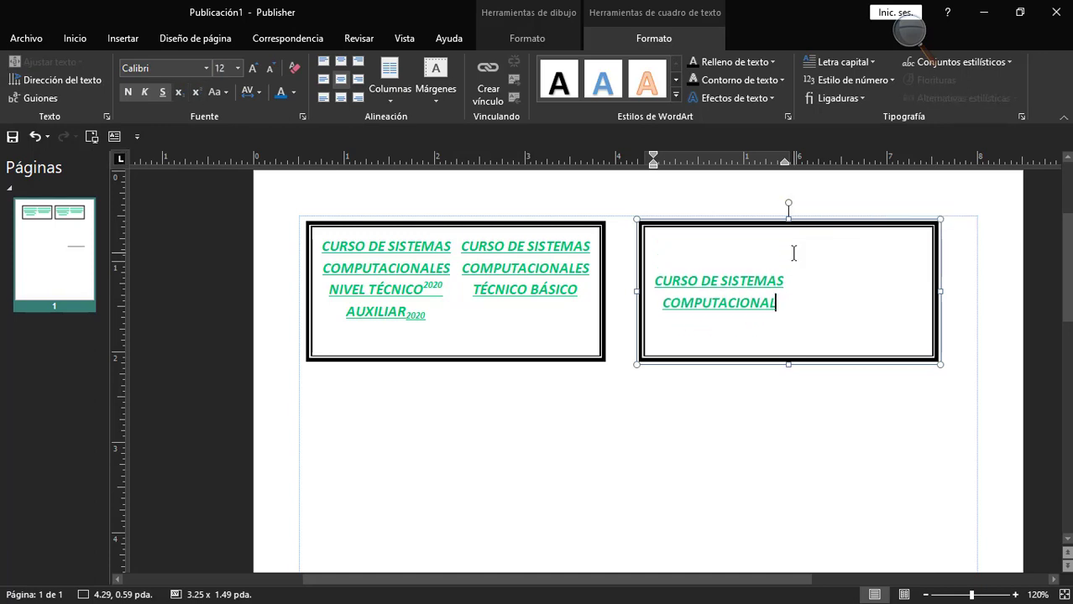
{"action": "key", "text": "BackSpace"}
{"action": "key", "text": "BackSpace"}
{"action": "key", "text": "BackSpace"}
{"action": "key", "text": "BackSpace"}
{"action": "key", "text": "BackSpace"}
{"action": "key", "text": "BackSpace"}
{"action": "key", "text": "BackSpace"}
{"action": "key", "text": "BackSpace"}
{"action": "key", "text": "BackSpace"}
{"action": "key", "text": "BackSpace"}
{"action": "key", "text": "BackSpace"}
{"action": "key", "text": "BackSpace"}
{"action": "key", "text": "BackSpace"}
{"action": "key", "text": "BackSpace"}
{"action": "key", "text": "BackSpace"}
{"action": "key", "text": "BackSpace"}
{"action": "key", "text": "BackSpace"}
{"action": "key", "text": "BackSpace"}
{"action": "key", "text": "BackSpace"}
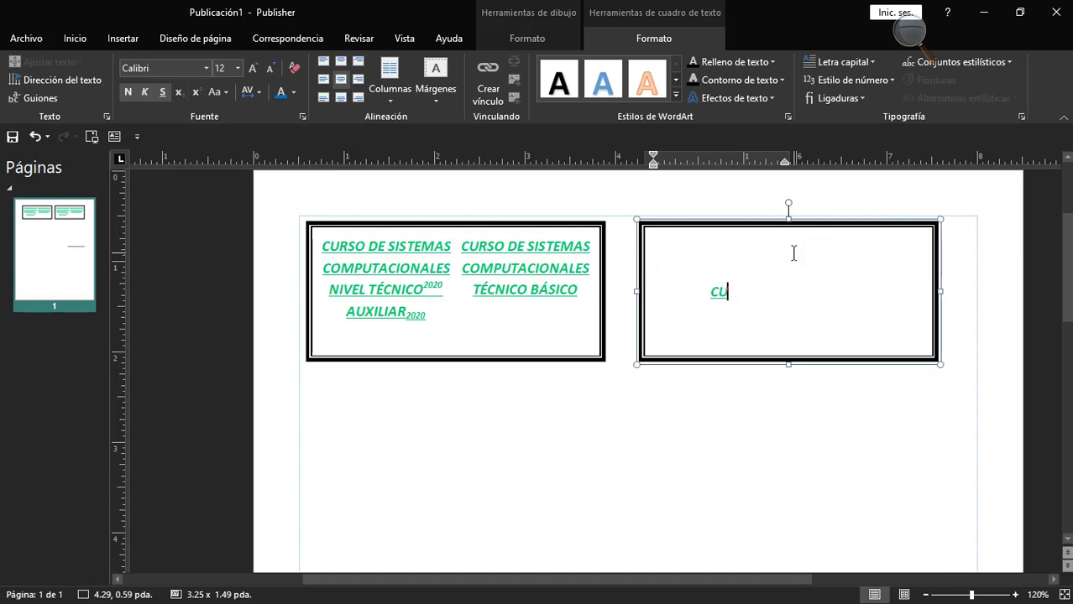
Link the course text box to the empty text box beside it so the text can flow on.
{"action": "left_click", "coordinate": [520, 224]}
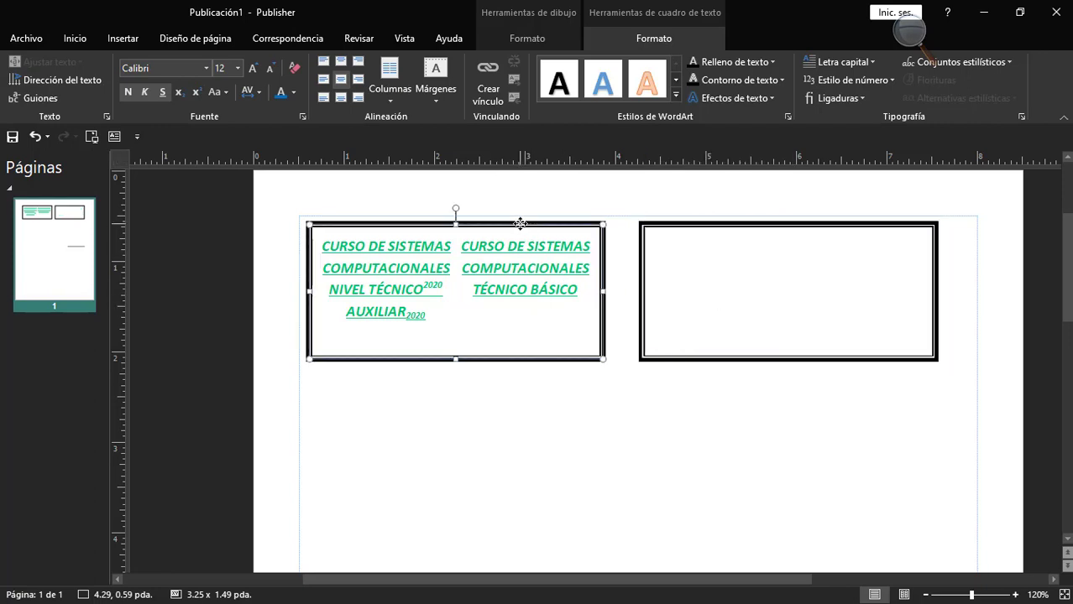
{"action": "left_click", "coordinate": [487, 90]}
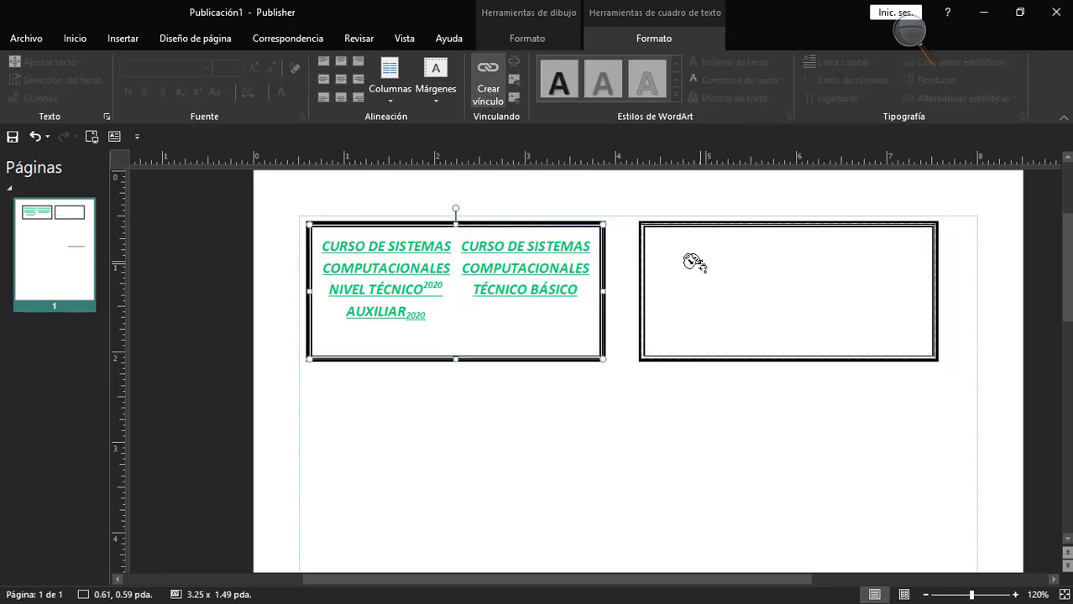
{"action": "left_click", "coordinate": [693, 261]}
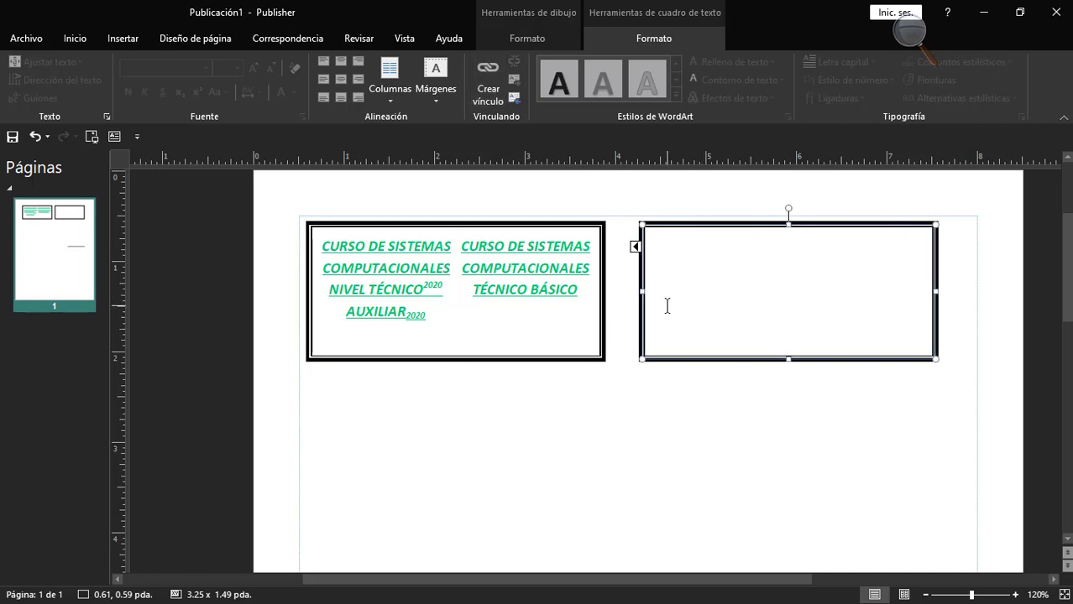
Continue the course text after "TÉCNICO BÁSICO" with "HOLA COMO ESTÁN TODOS EL DIA DE HOY", starting on its own line.
{"action": "left_click", "coordinate": [517, 290]}
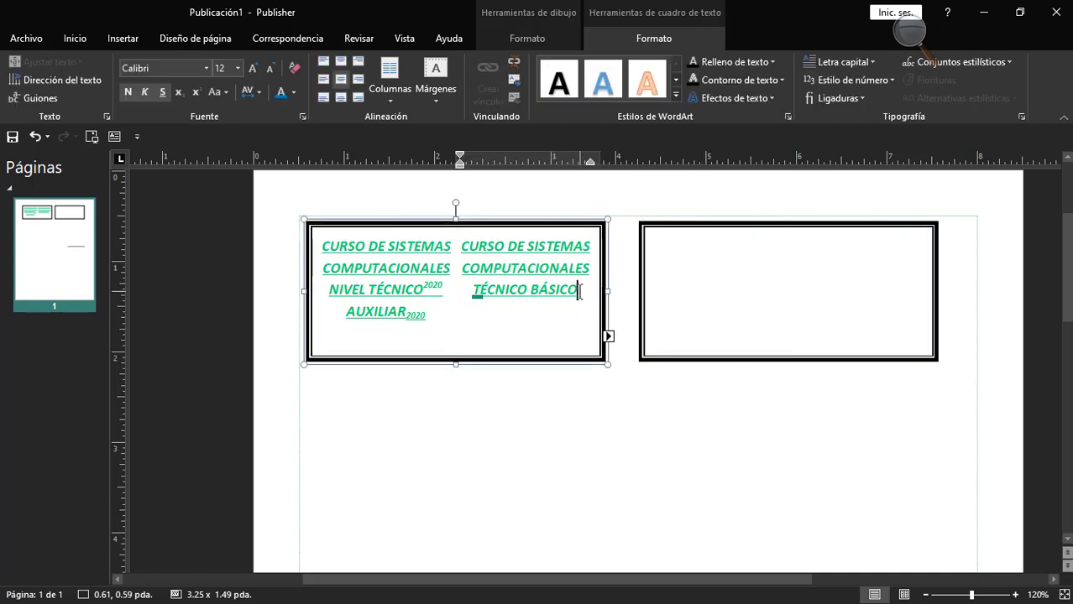
{"action": "type", "text": "ASDA"}
{"action": "key", "text": "BackSpace"}
{"action": "key", "text": "BackSpace"}
{"action": "key", "text": "BackSpace"}
{"action": "key", "text": "BackSpace"}
{"action": "type", "text": "OLA"}
{"action": "key", "text": "Return"}
{"action": "key", "text": "Return"}
{"action": "key", "text": "BackSpace"}
{"action": "key", "text": "BackSpace"}
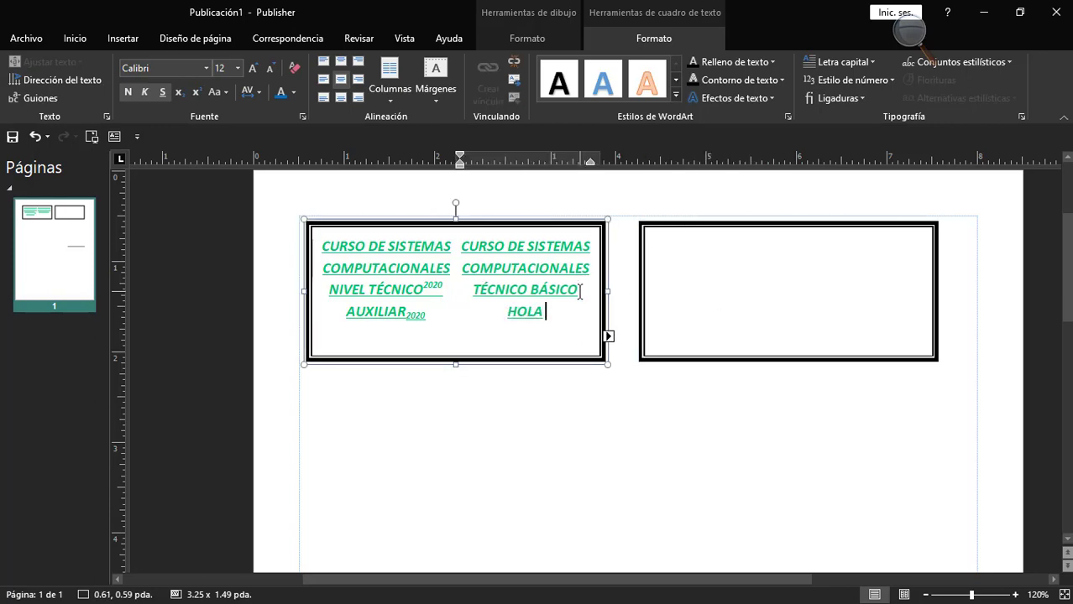
{"action": "type", "text": "COMO ESTA"}
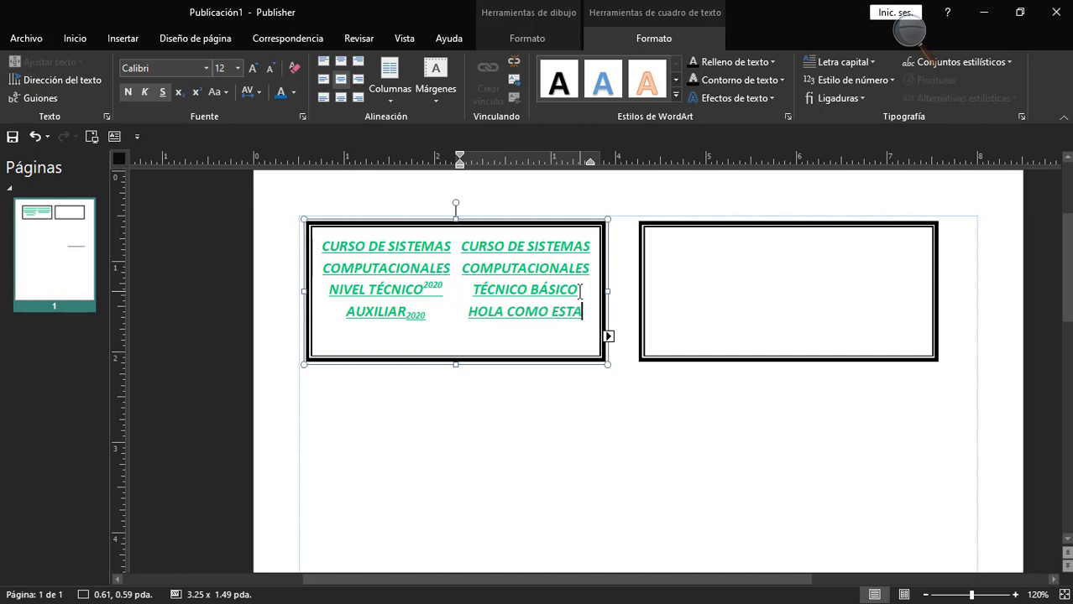
{"action": "key", "text": "BackSpace"}
{"action": "type", "text": "ÁN TODOS EL DIA"}
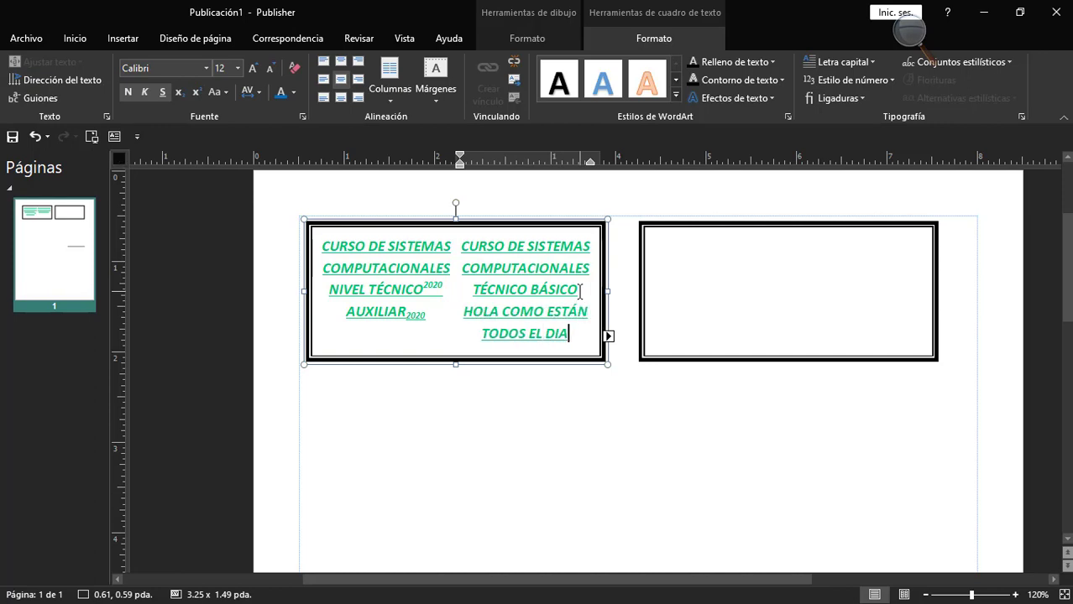
{"action": "type", "text": " DE HOY"}
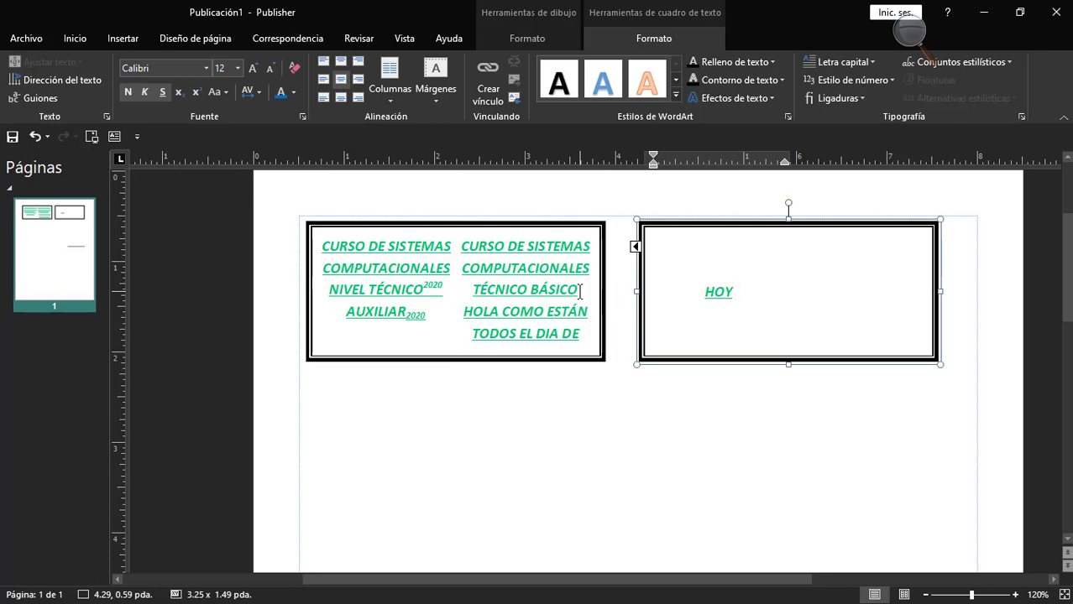
Add a new line after "HOY" in the linked text box reading "VEREMOS EL CURSO DE PUBLISHER PARA ESTE MOTIVO".
{"action": "key", "text": "Return"}
{"action": "type", "text": "REN"}
{"action": "key", "text": "BackSpace"}
{"action": "key", "text": "BackSpace"}
{"action": "key", "text": "BackSpace"}
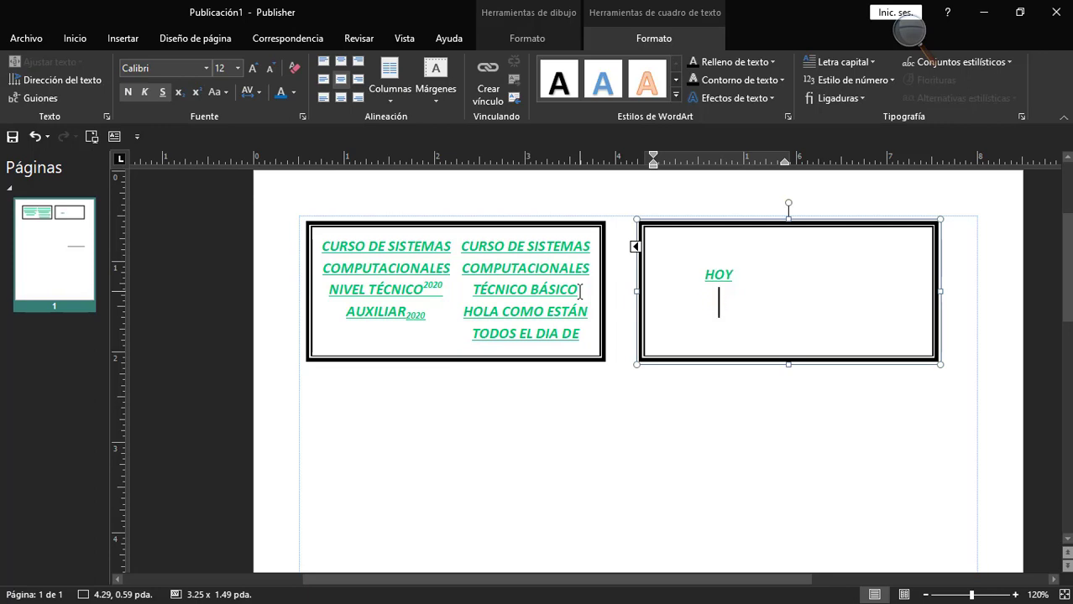
{"action": "type", "text": "VEREMOS EL "}
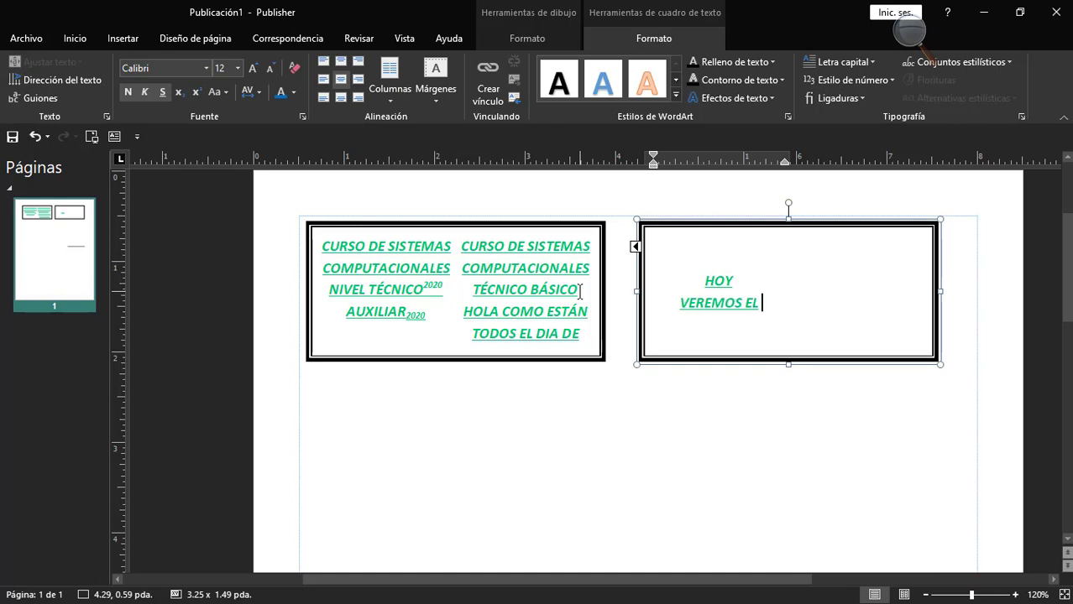
{"action": "type", "text": "CURSOS"}
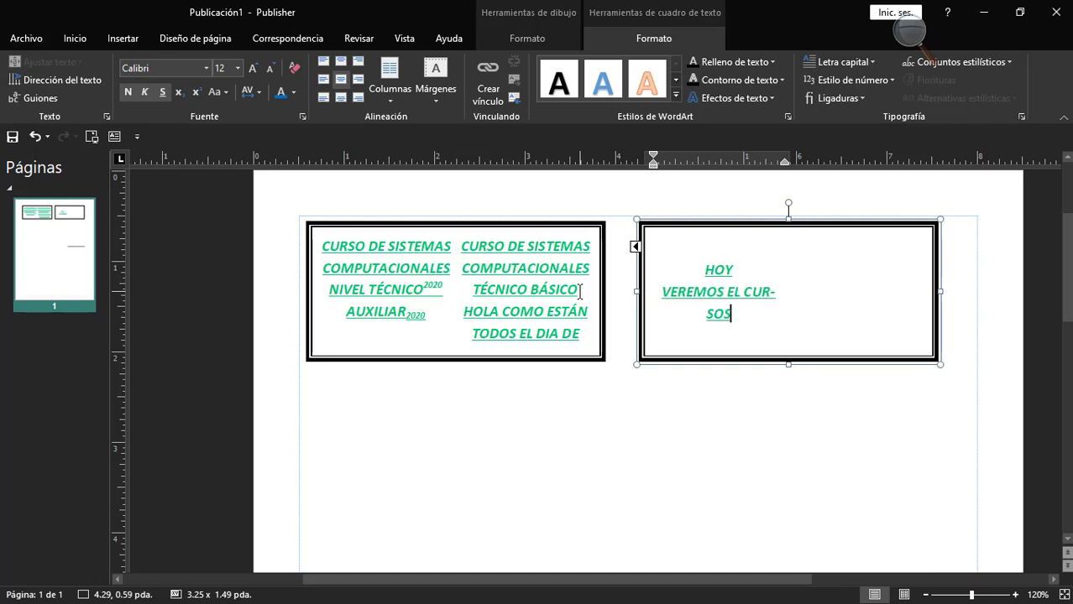
{"action": "key", "text": "BackSpace"}
{"action": "type", "text": "DE PU"}
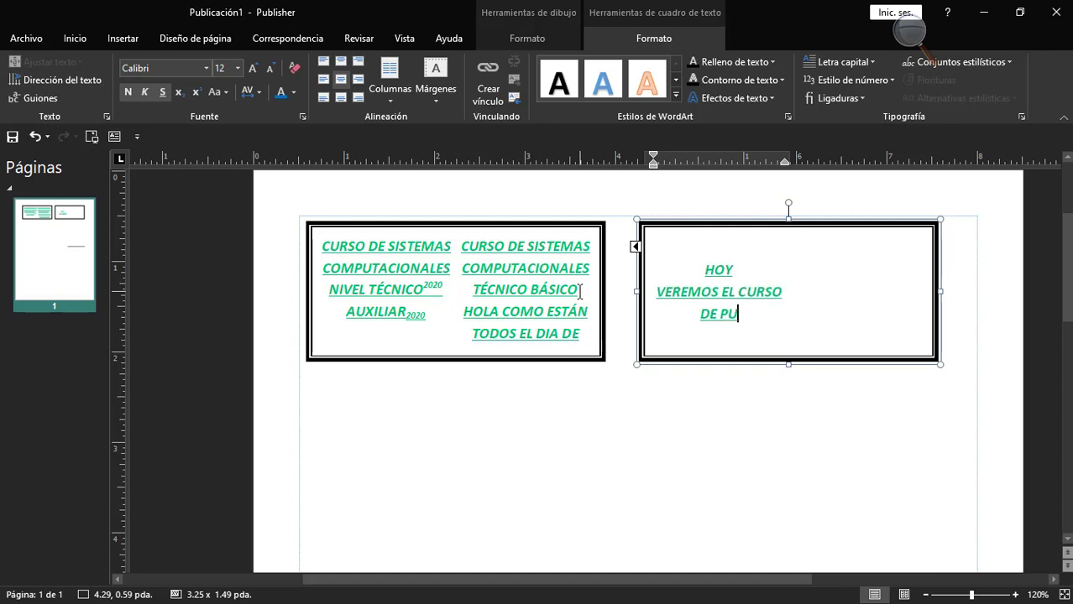
{"action": "type", "text": "BLIUSHER"}
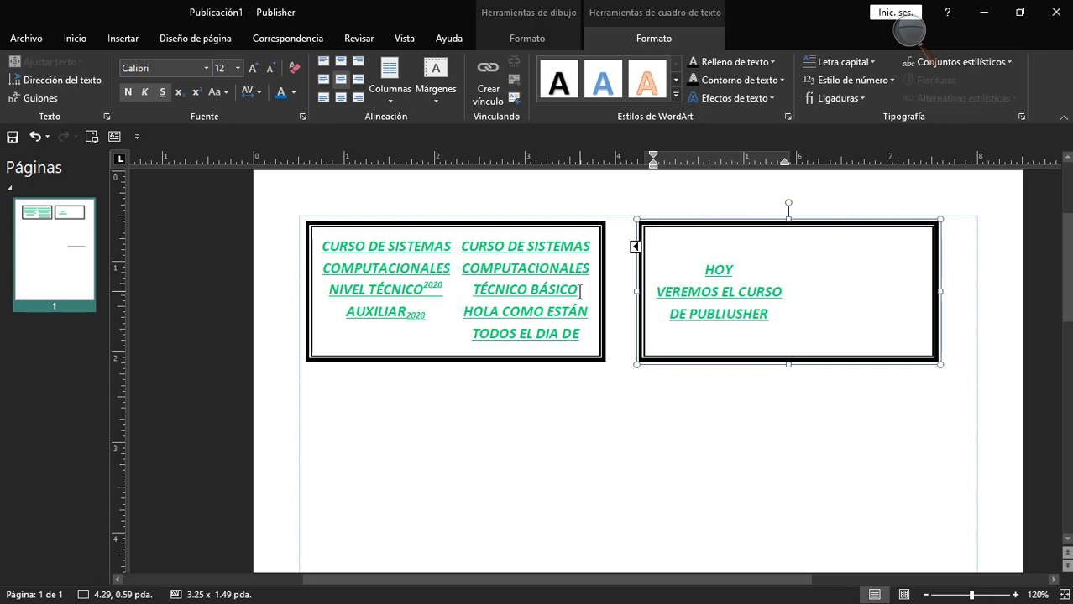
{"action": "key", "text": "BackSpace"}
{"action": "key", "text": "BackSpace"}
{"action": "key", "text": "BackSpace"}
{"action": "key", "text": "BackSpace"}
{"action": "key", "text": "BackSpace"}
{"action": "type", "text": "SHER PA"}
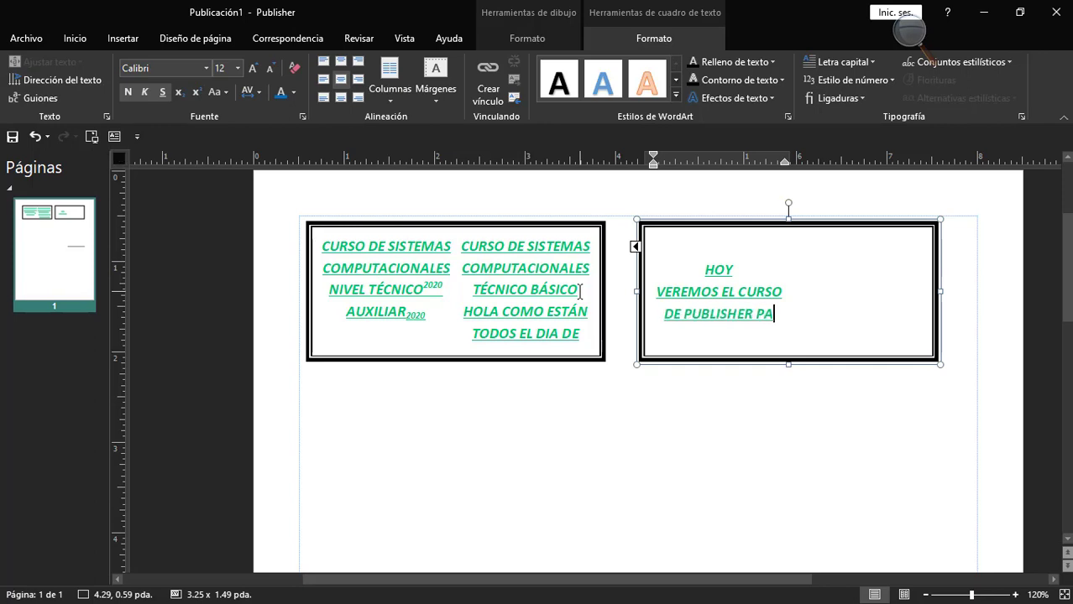
{"action": "type", "text": "RA ESTEMOTIVO"}
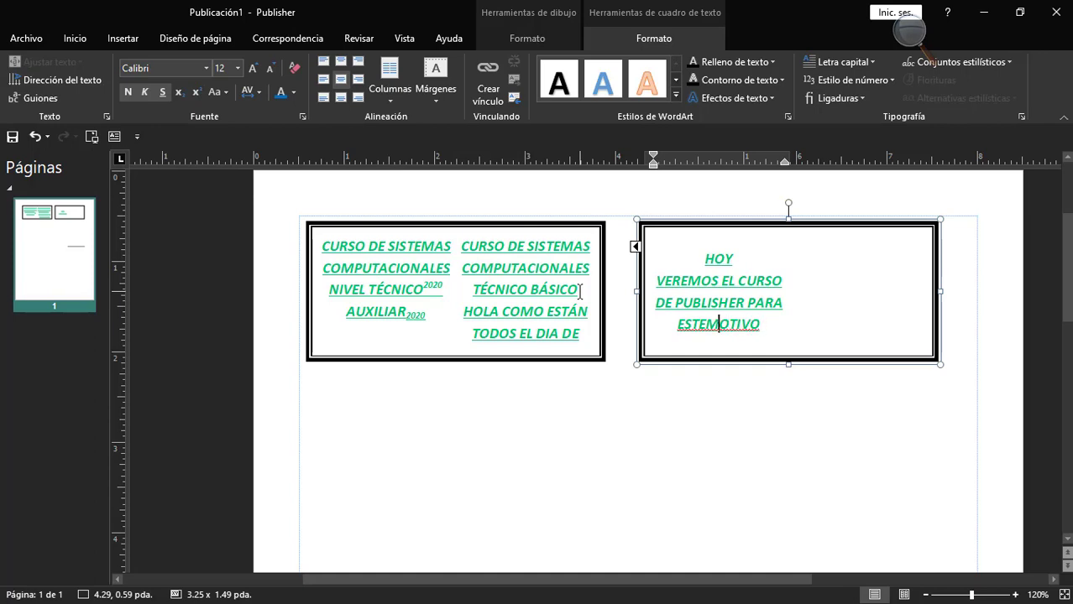
{"action": "key", "text": "Left"}
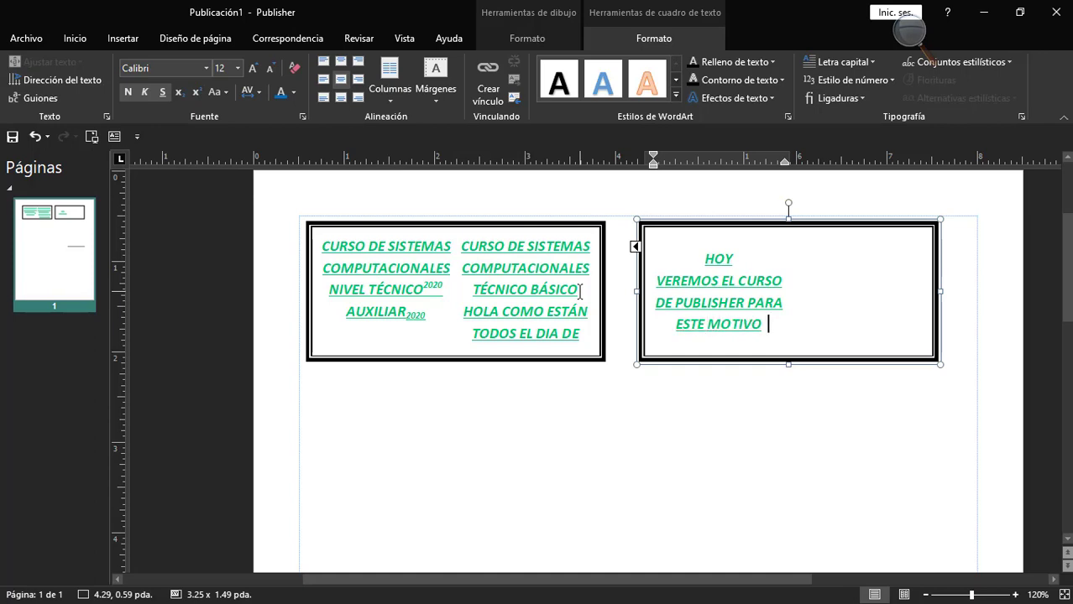
Continue the sentence after "ESTE MOTIVO" with "TODOS DEBEN DE TENER INSTALDAO".
{"action": "type", "text": "TODOS DEVB"}
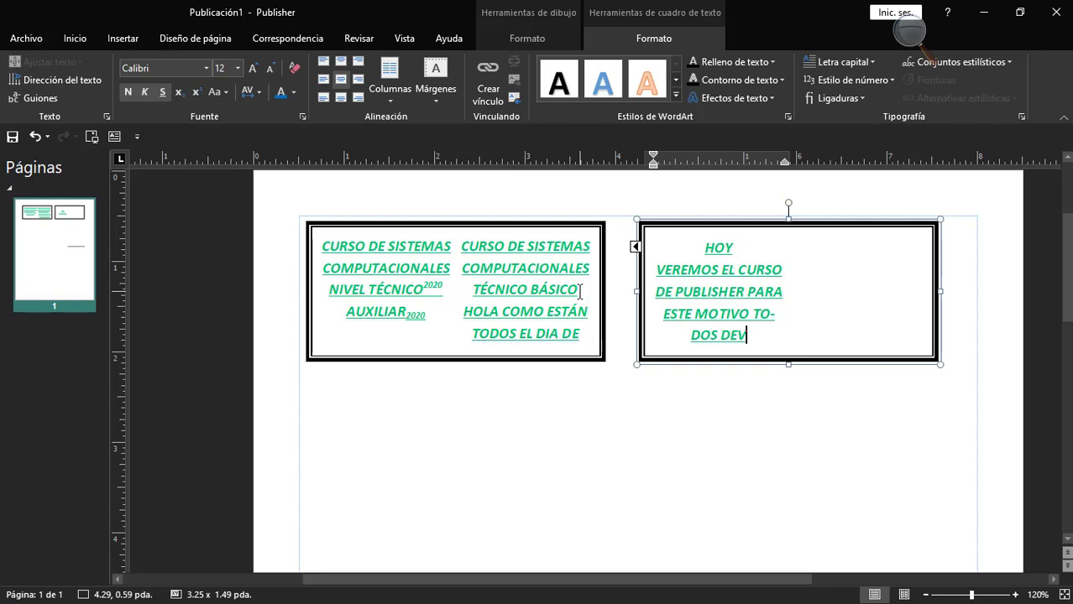
{"action": "key", "text": "BackSpace"}
{"action": "key", "text": "BackSpace"}
{"action": "key", "text": "BackSpace"}
{"action": "type", "text": "BEN"}
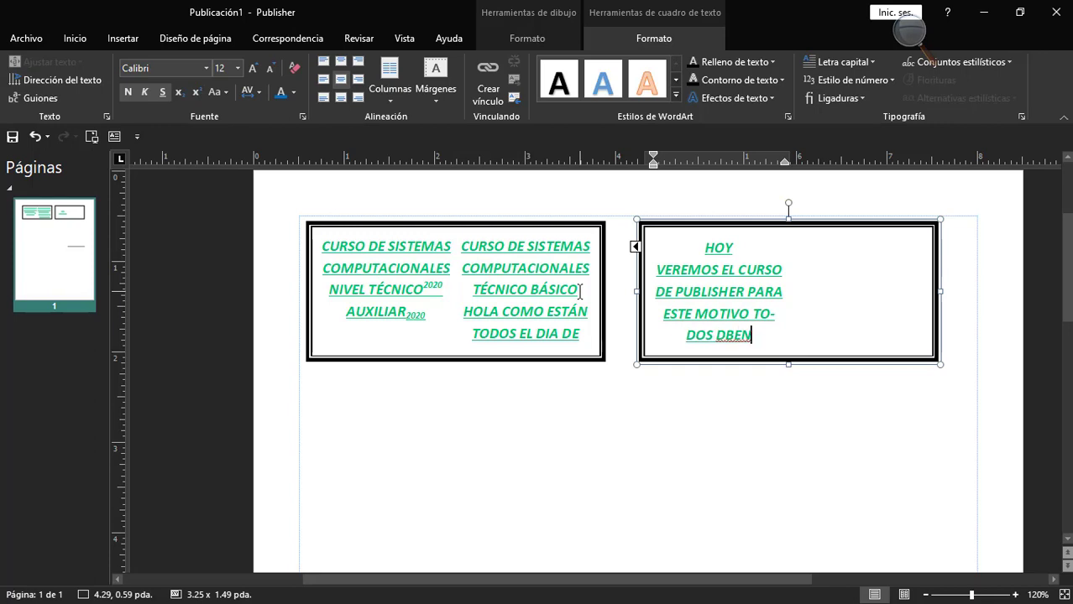
{"action": "key", "text": "BackSpace"}
{"action": "key", "text": "BackSpace"}
{"action": "key", "text": "BackSpace"}
{"action": "type", "text": "EBNE"}
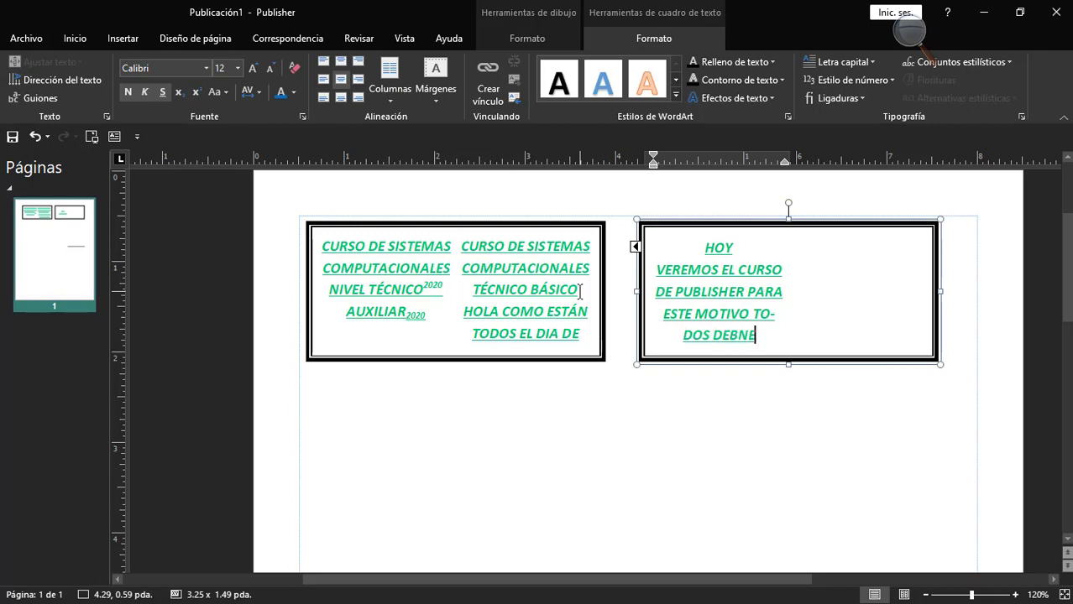
{"action": "key", "text": "BackSpace"}
{"action": "key", "text": "BackSpace"}
{"action": "type", "text": "EN DE T"}
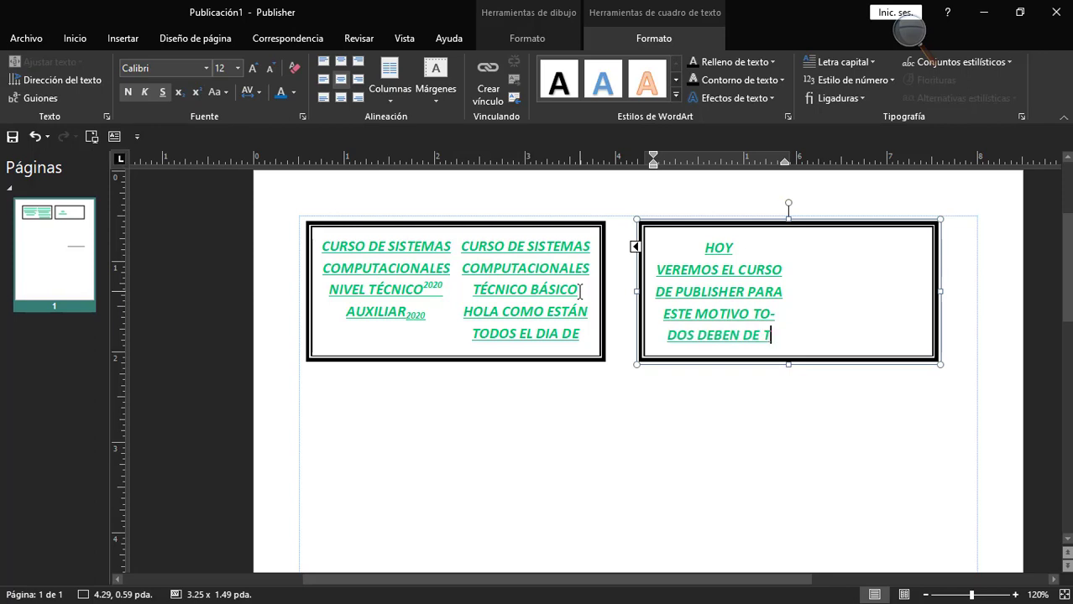
{"action": "type", "text": "E- NER INSTA"}
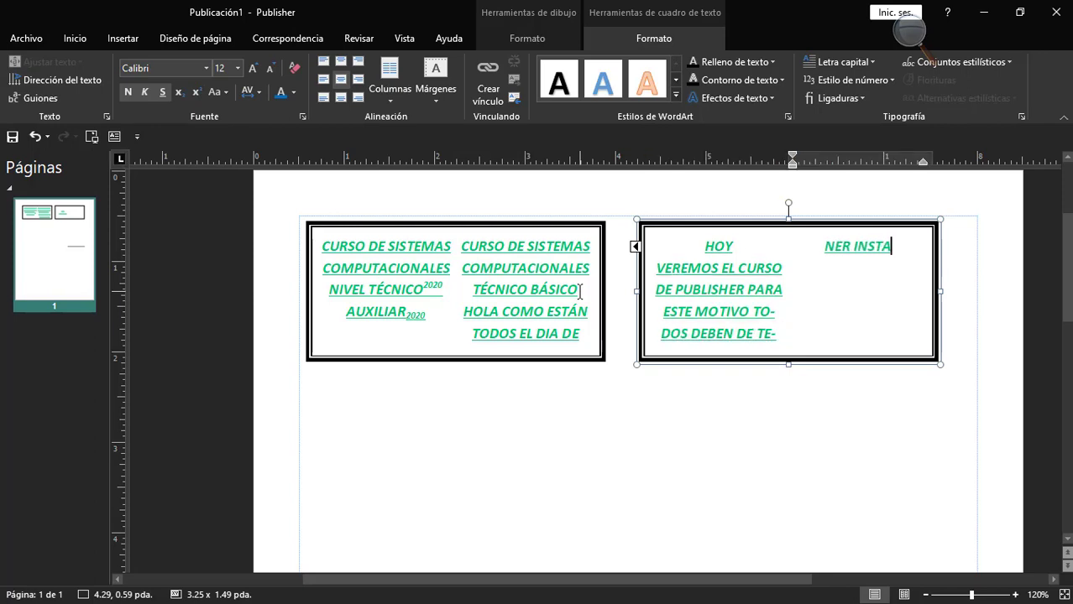
{"action": "type", "text": "LDAC"}
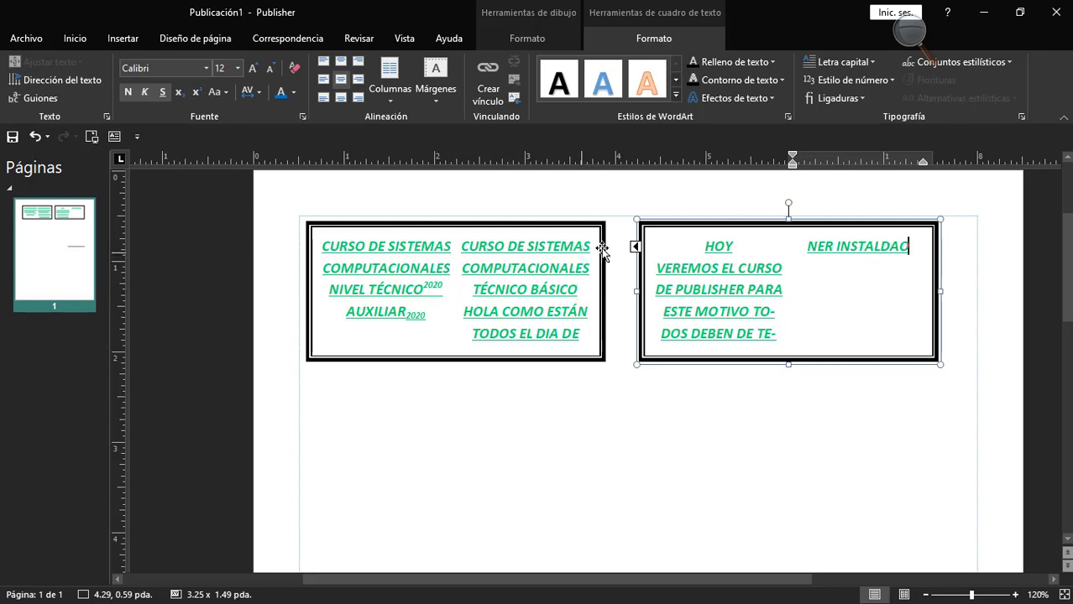
Correct the misspelled word "INSTALDAO" to "INSTALADO" in the linked text box using the spelling suggestion.
{"action": "left_click", "coordinate": [501, 226]}
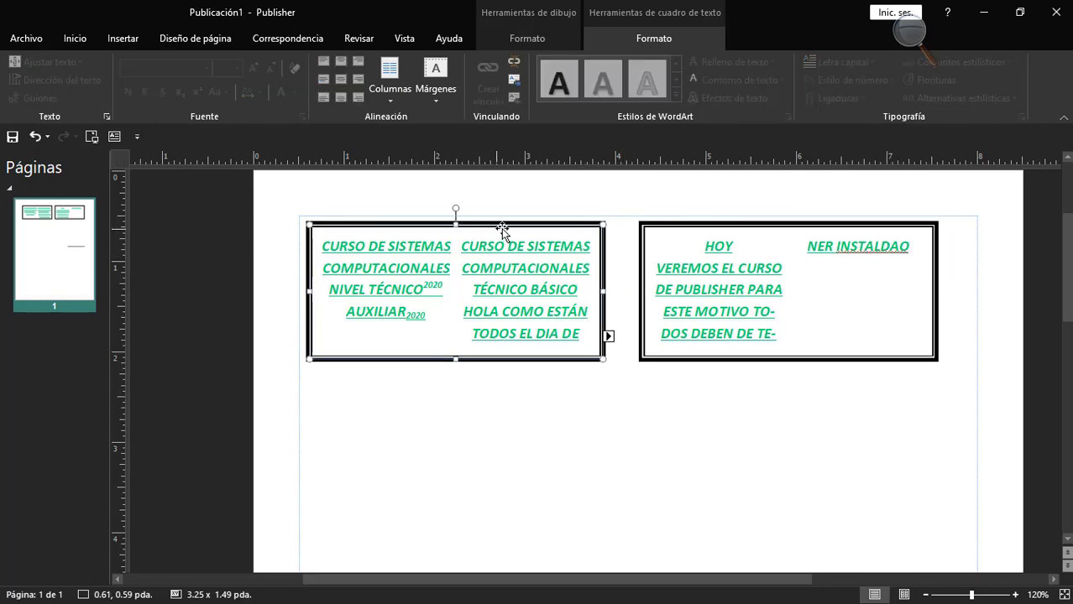
{"action": "left_click", "coordinate": [648, 263]}
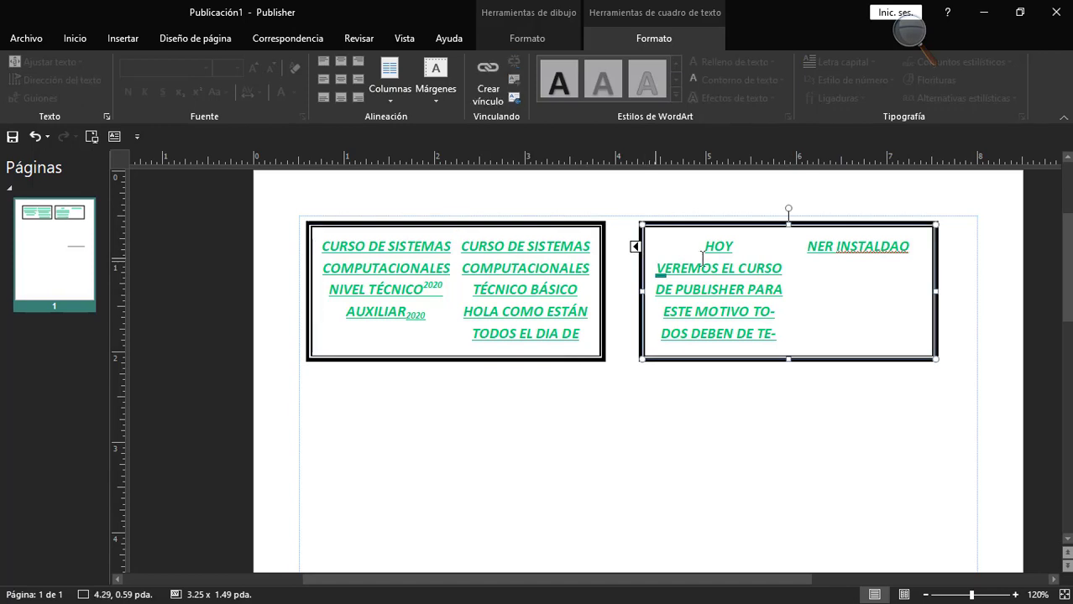
{"action": "right_click", "coordinate": [867, 251]}
{"action": "left_click", "coordinate": [875, 263]}
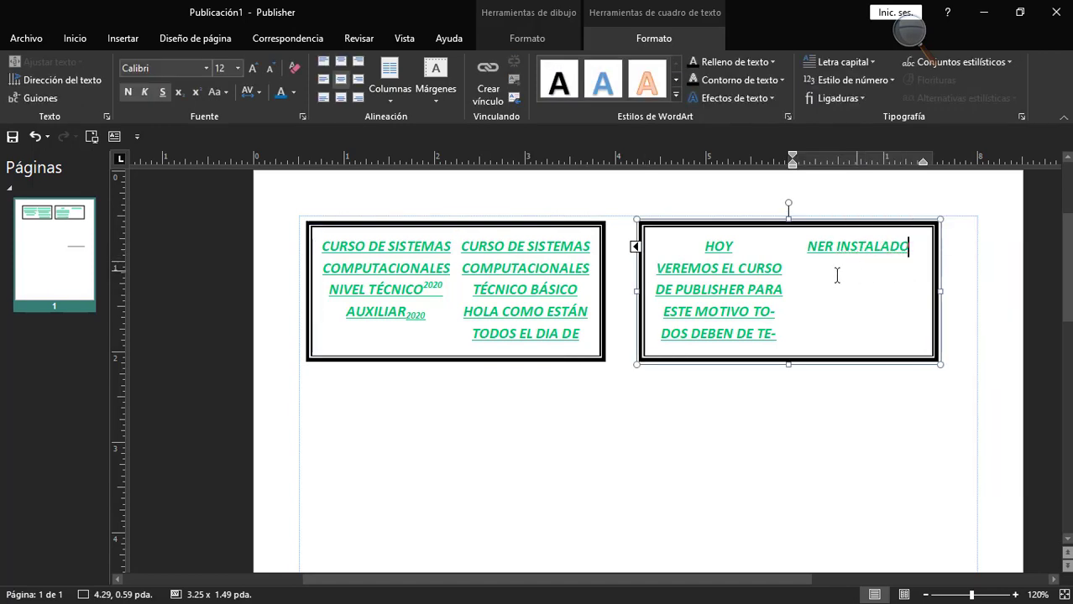
Select each of the two linked text boxes in turn and compare which linking options are available for them.
{"action": "left_click", "coordinate": [553, 366]}
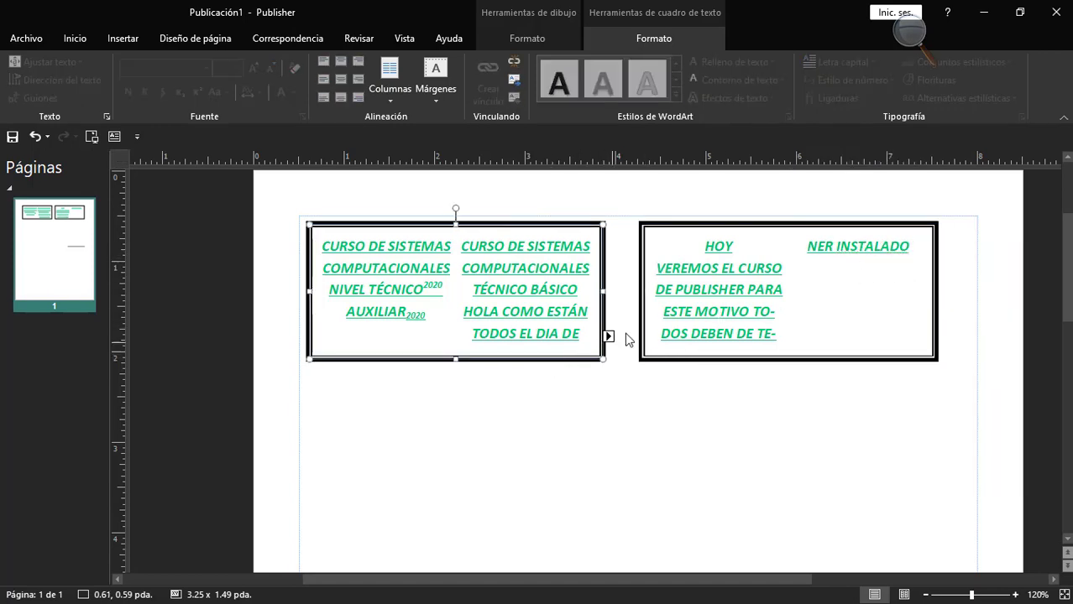
{"action": "left_click", "coordinate": [642, 273]}
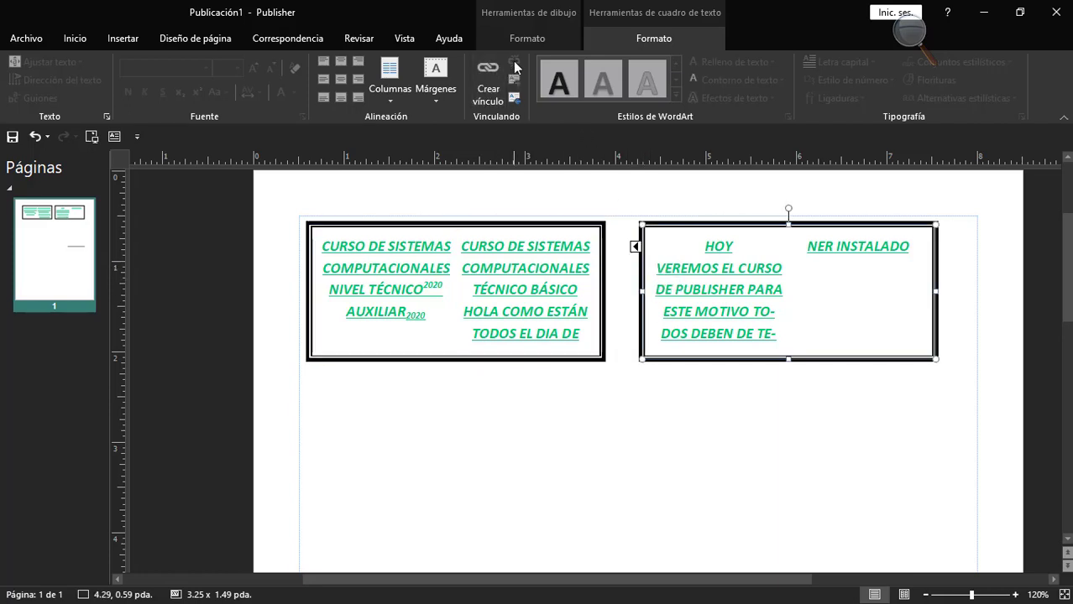
{"action": "left_click", "coordinate": [533, 268]}
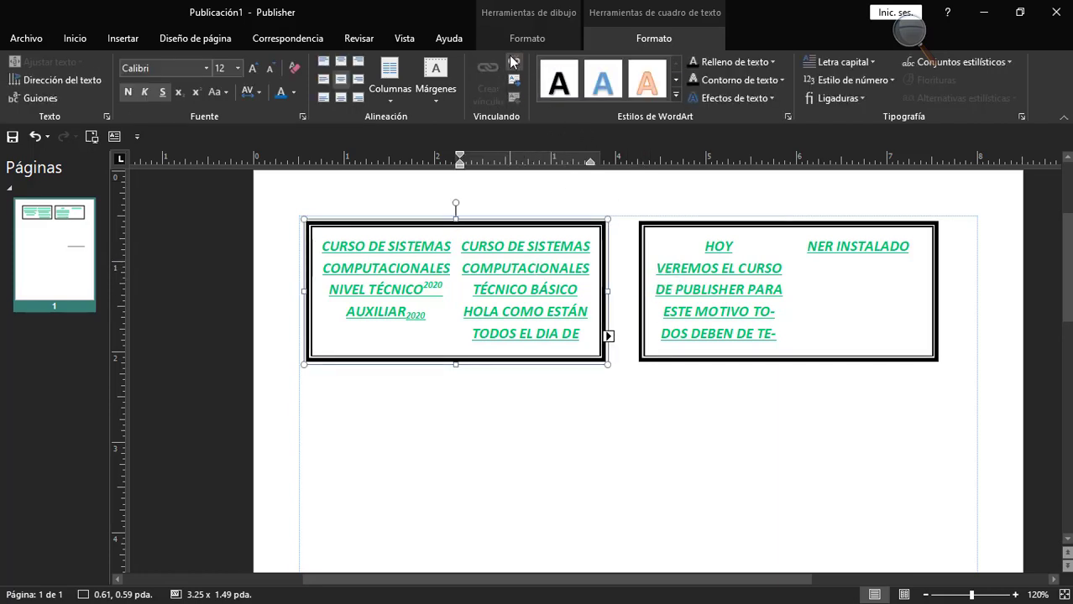
{"action": "left_click", "coordinate": [645, 273]}
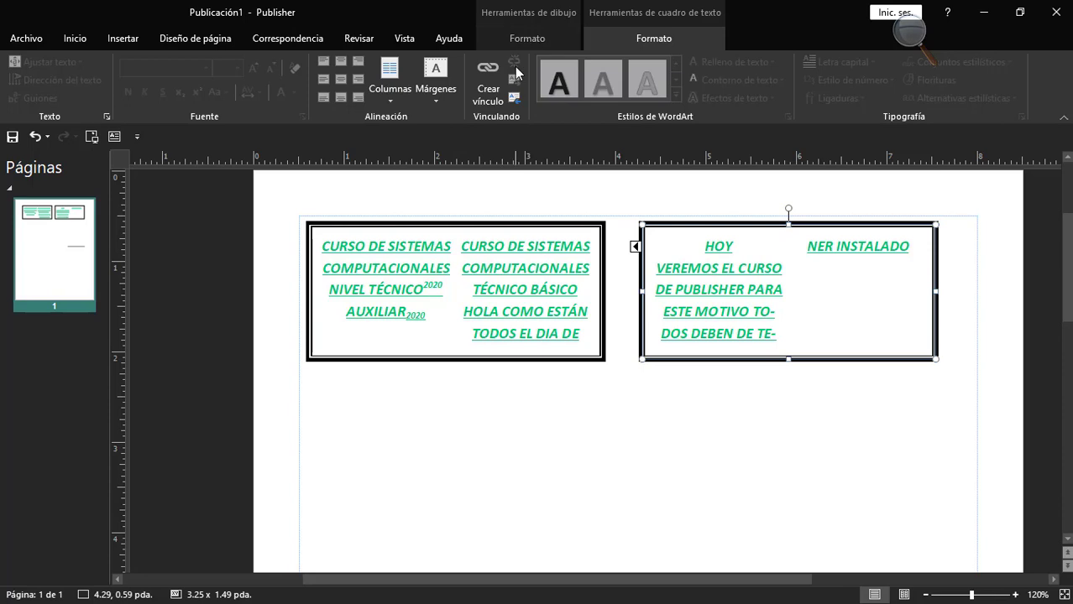
{"action": "left_click", "coordinate": [538, 225]}
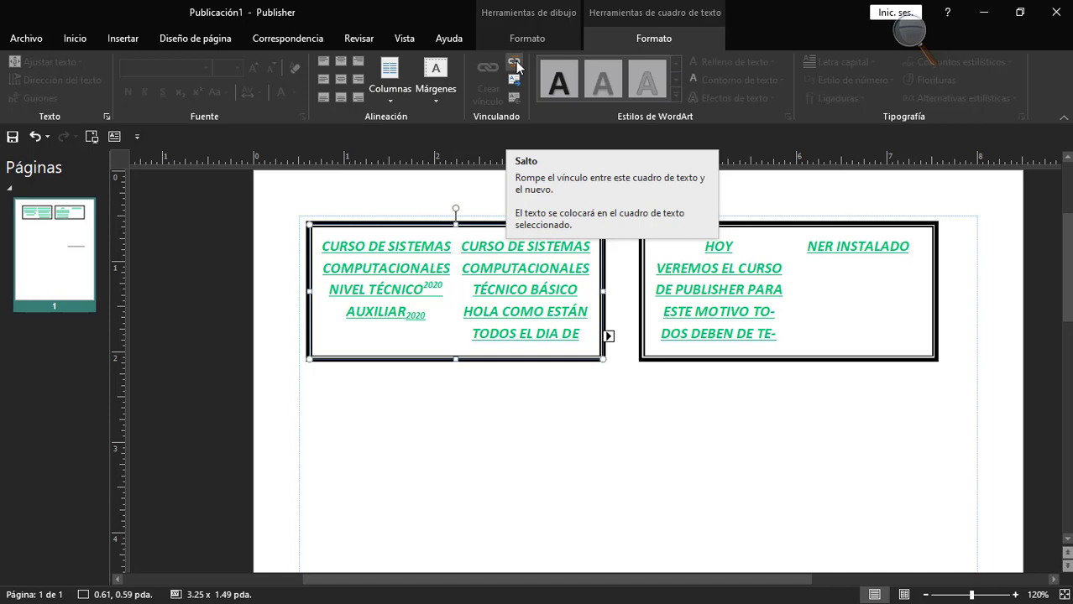
{"action": "left_click", "coordinate": [534, 332]}
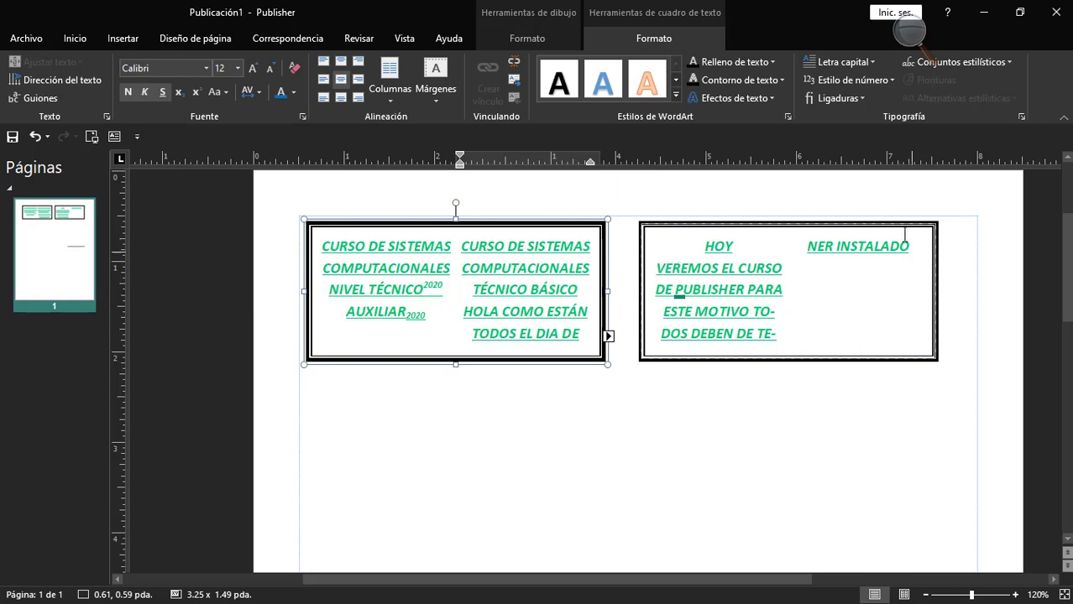
Break the link between the two text boxes and stretch the first box to about 2.16 inches tall.
{"action": "left_click", "coordinate": [523, 223]}
{"action": "left_click", "coordinate": [511, 63]}
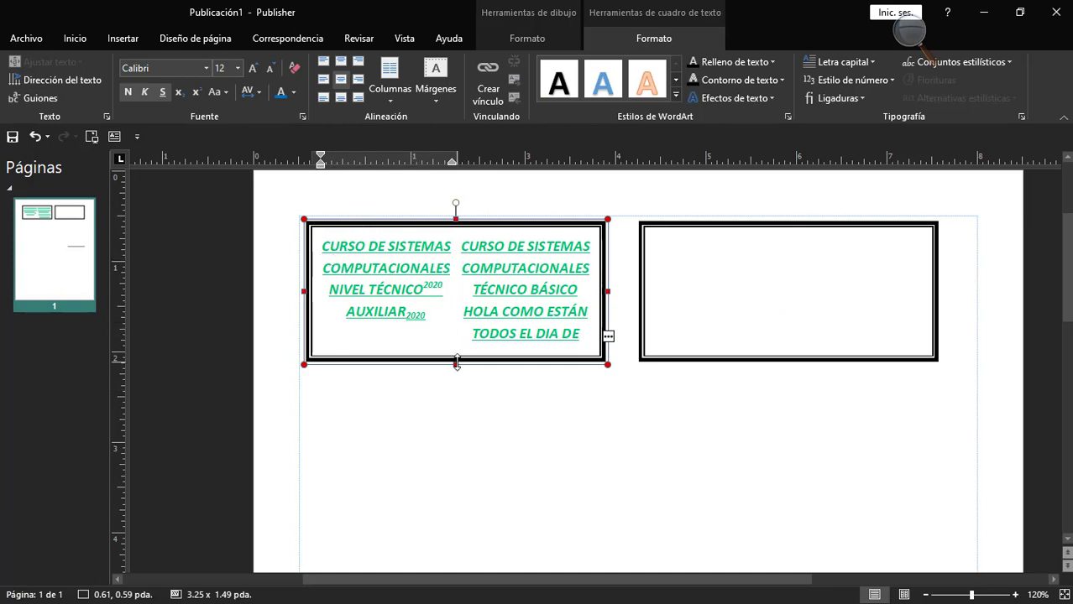
{"action": "left_click_drag", "start_coordinate": [456, 363], "coordinate": [461, 427]}
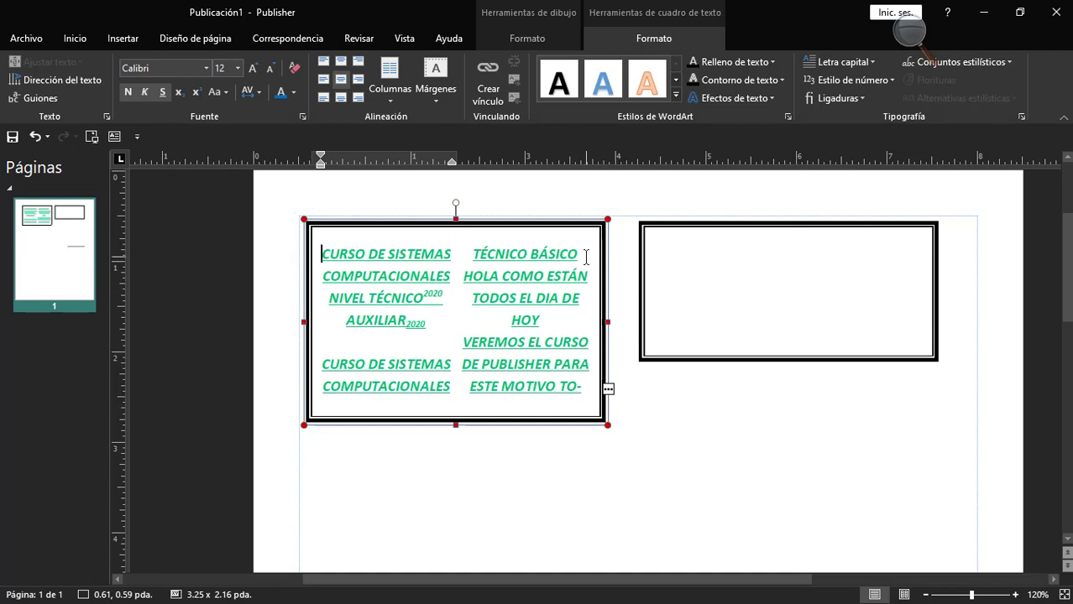
Undo the enlargement of the first text box and the removal of its link to the second box.
{"action": "key", "text": "ctrl+z"}
{"action": "key", "text": "ctrl+z"}
{"action": "key", "text": "ctrl+z"}
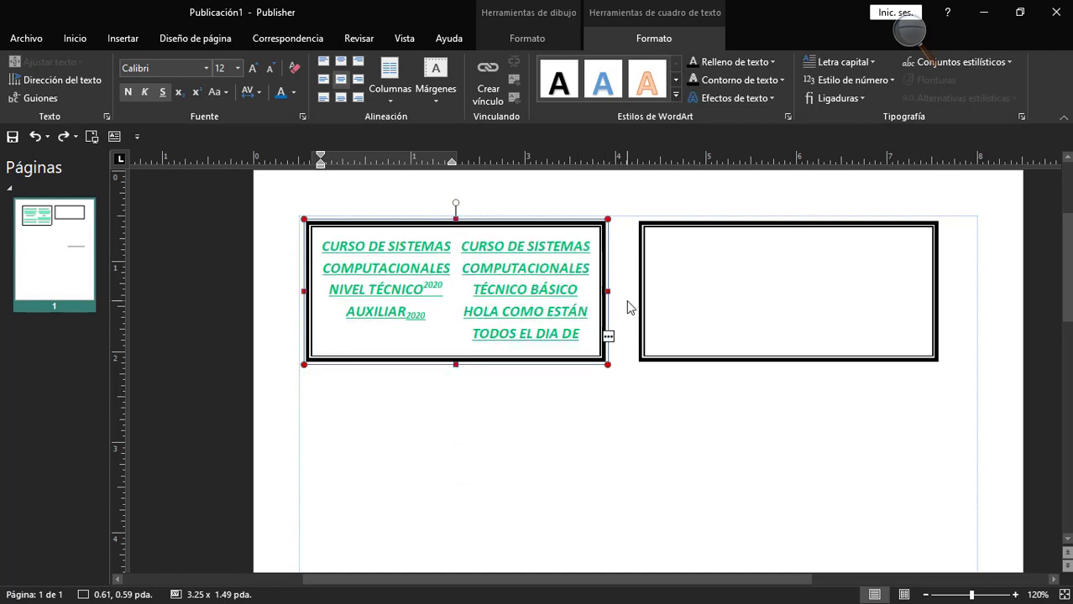
{"action": "left_click", "coordinate": [667, 308]}
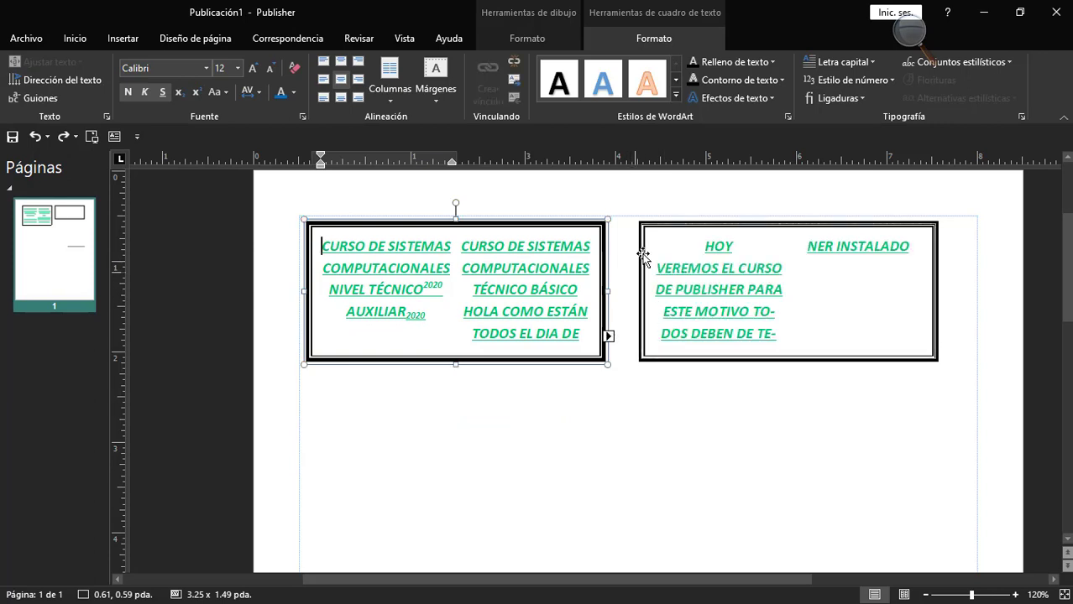
Jump to the next linked text box and back to the previous one, then reselect each box and view its text box formatting options.
{"action": "left_click", "coordinate": [514, 79]}
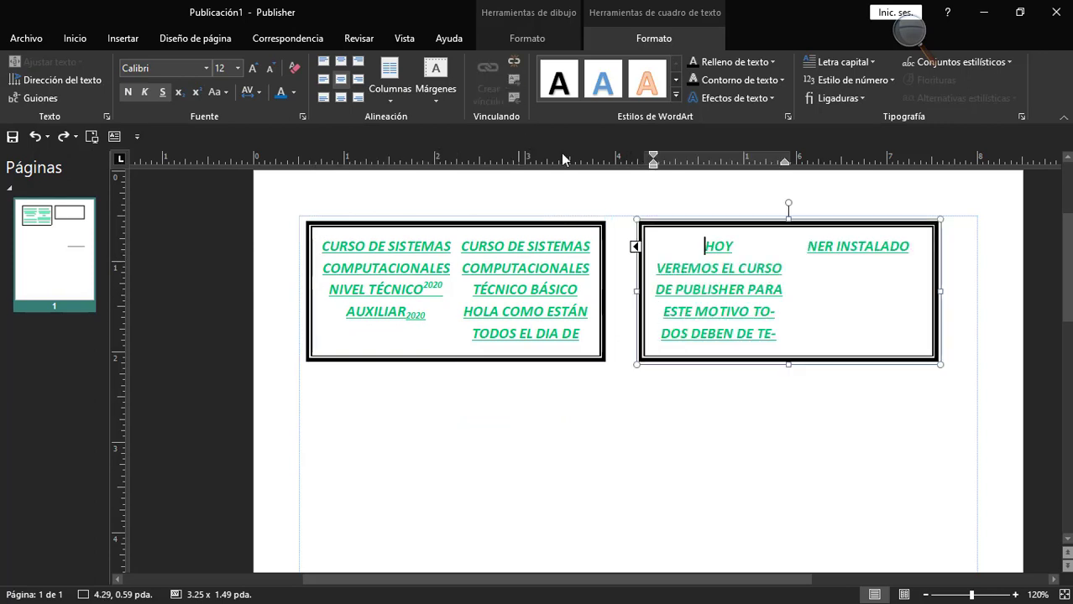
{"action": "left_click", "coordinate": [514, 98]}
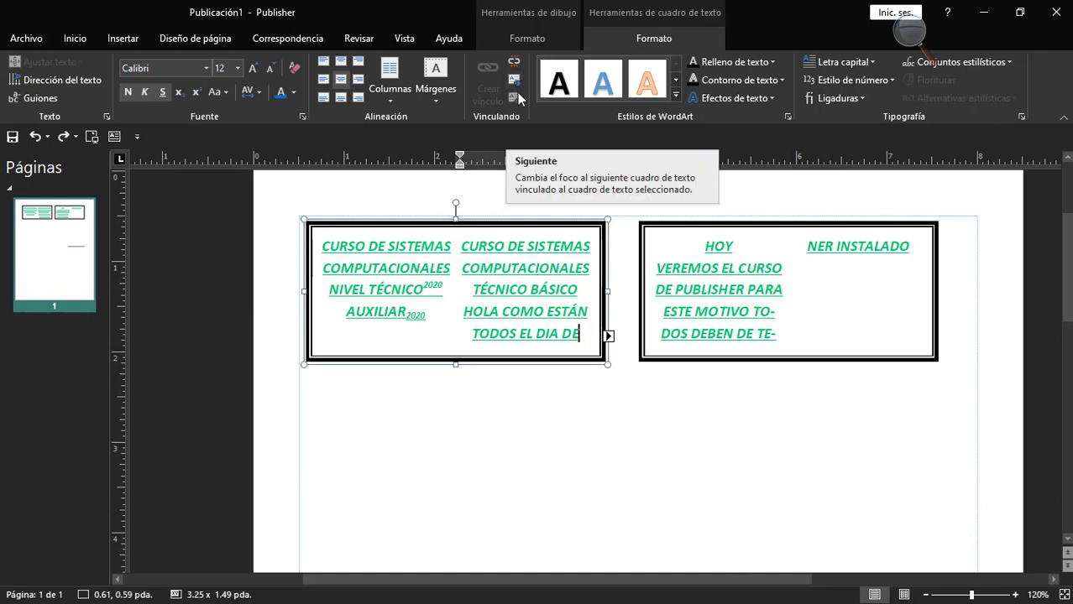
{"action": "left_click", "coordinate": [687, 254]}
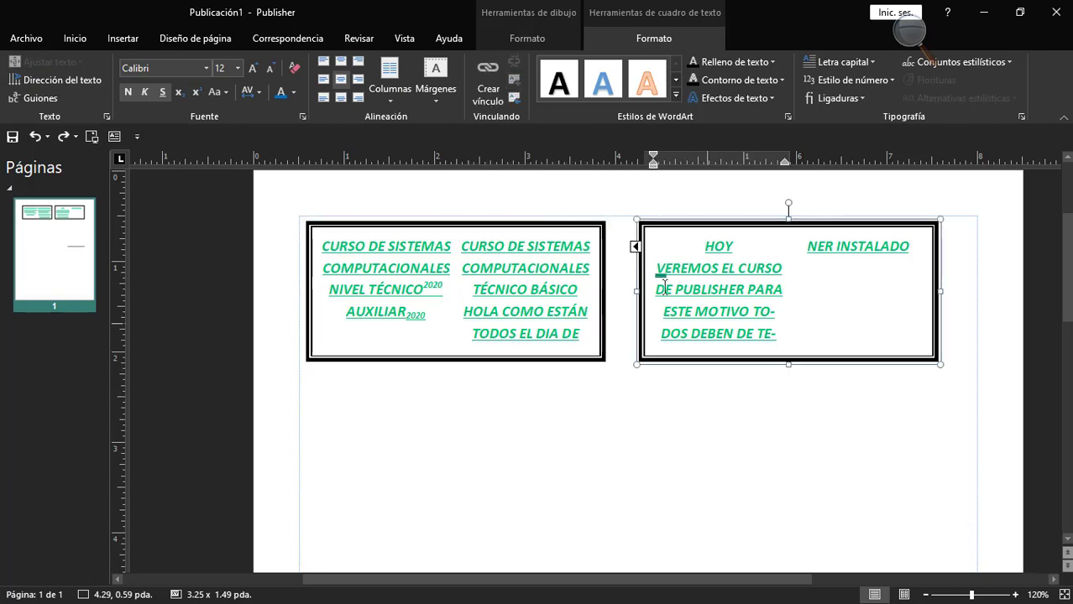
{"action": "left_click", "coordinate": [618, 272]}
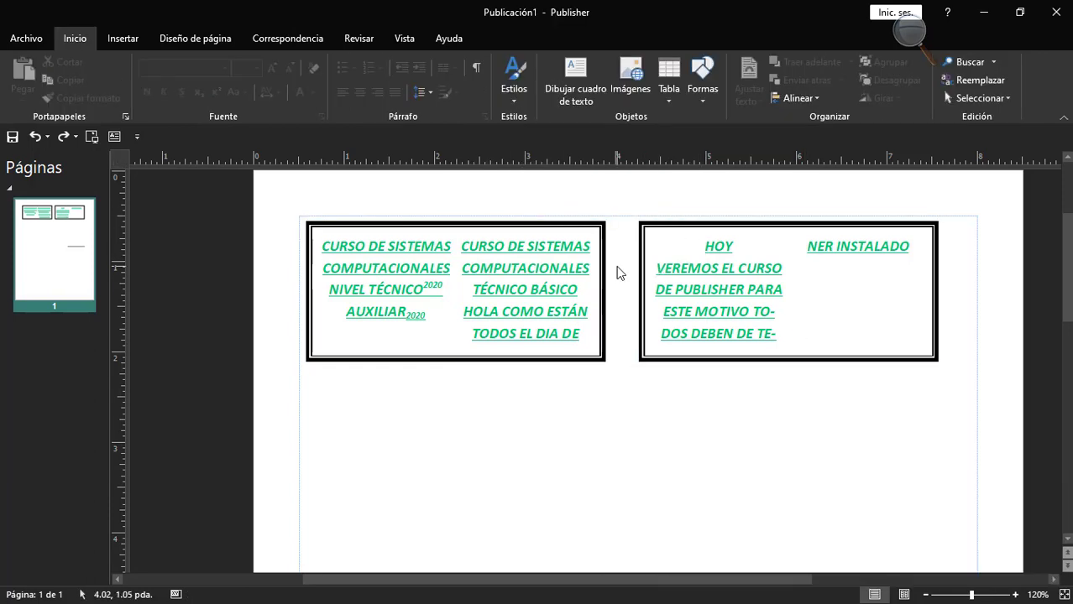
{"action": "left_click", "coordinate": [605, 277]}
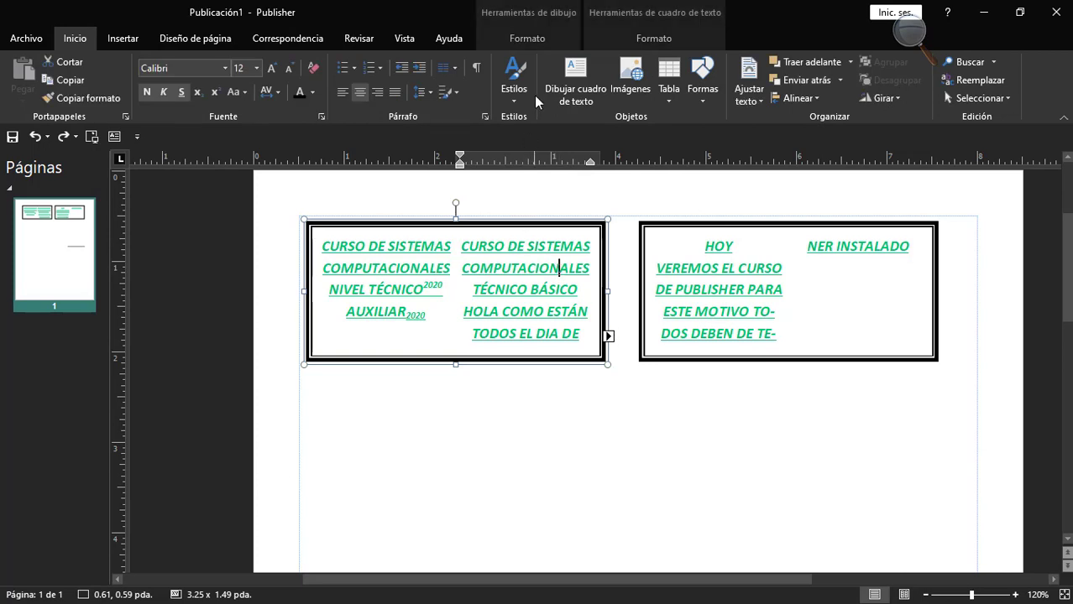
{"action": "left_click", "coordinate": [601, 37]}
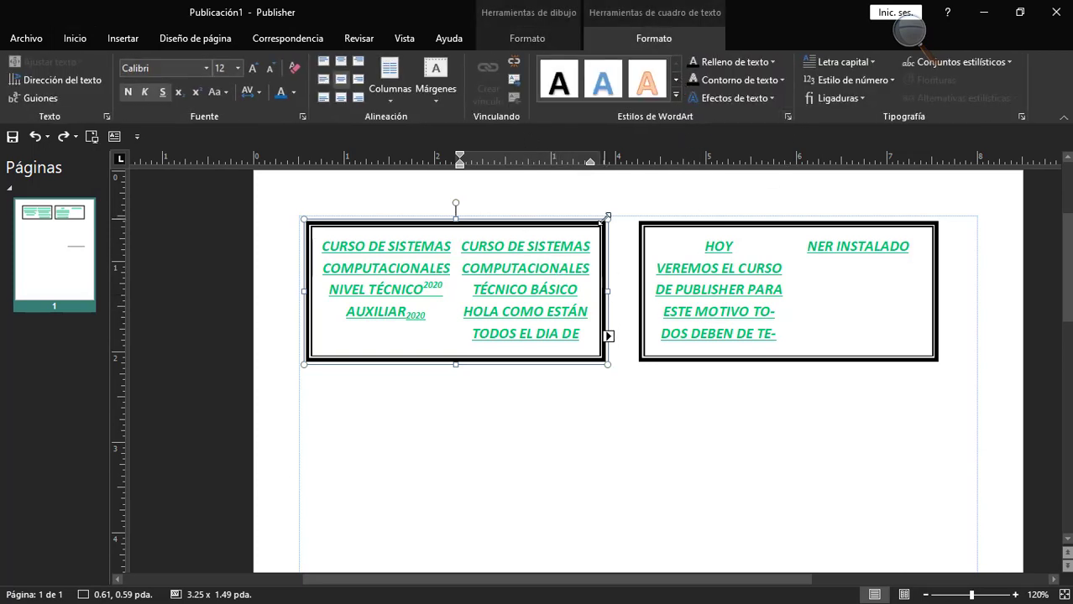
Draw a text box about 3.21 by 0.79 inches below the two linked boxes and enter "SISTEMAS COMPUTACIONALES" in it.
{"action": "left_click", "coordinate": [83, 38]}
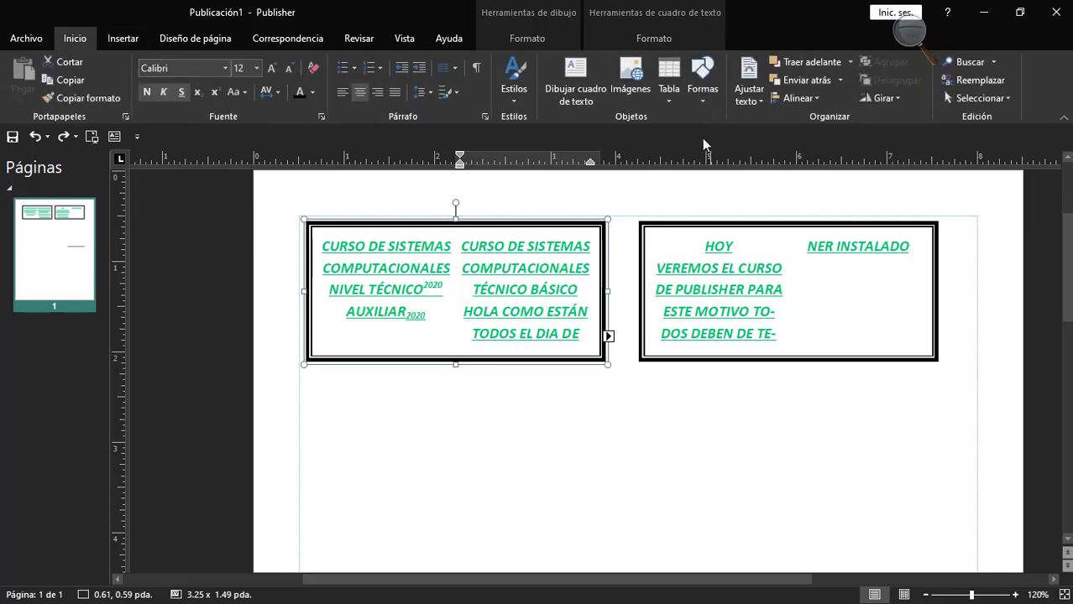
{"action": "left_click_drag", "start_coordinate": [477, 383], "coordinate": [769, 456]}
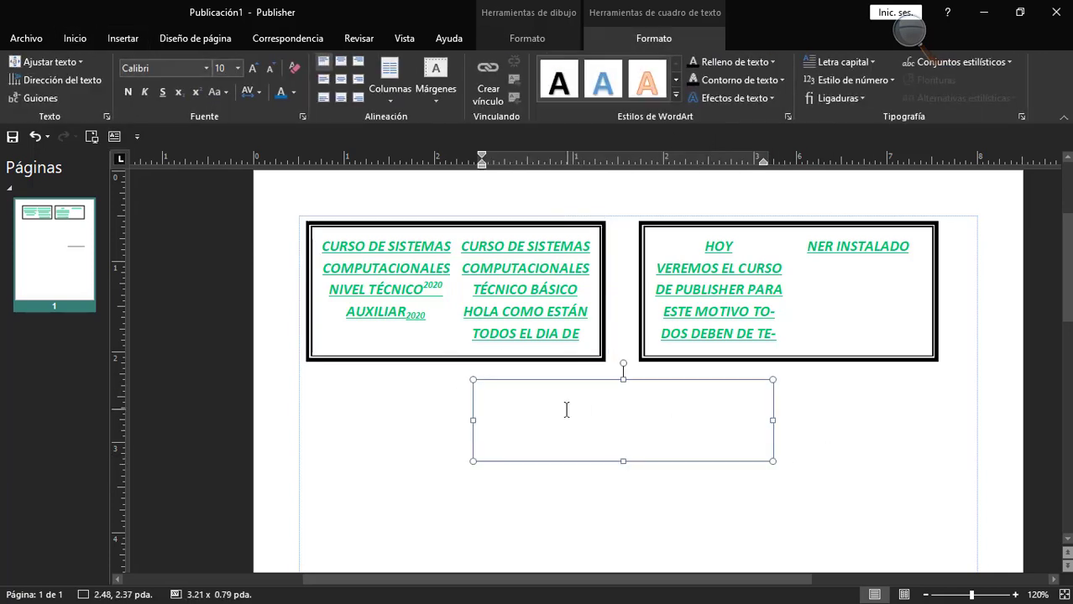
{"action": "key", "text": "Caps_Lock"}
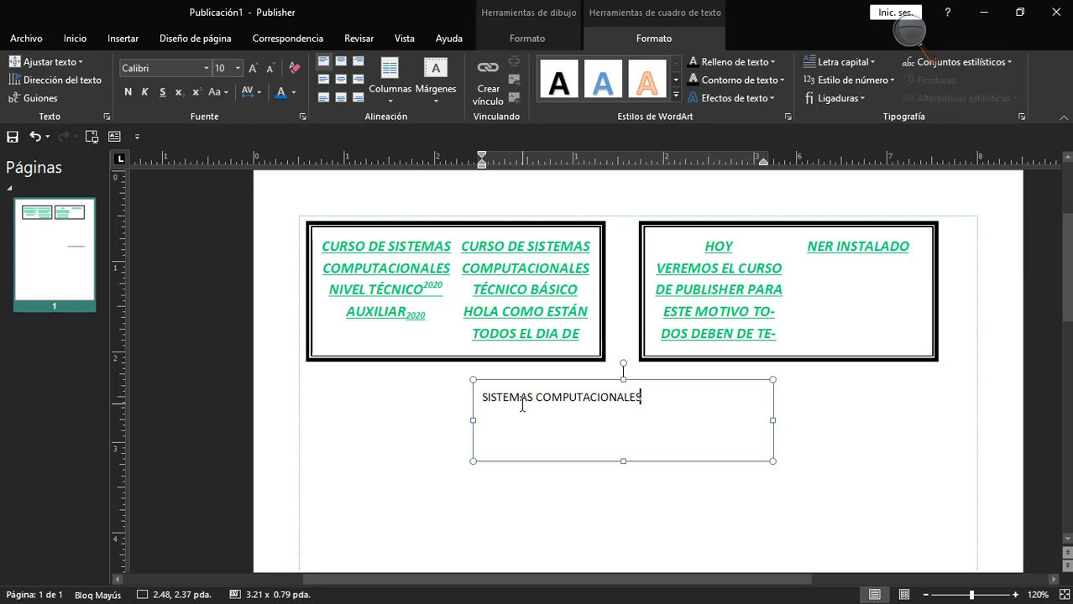
Center the "SISTEMAS COMPUTACIONALES" text horizontally and vertically within its text box.
{"action": "left_click", "coordinate": [533, 386]}
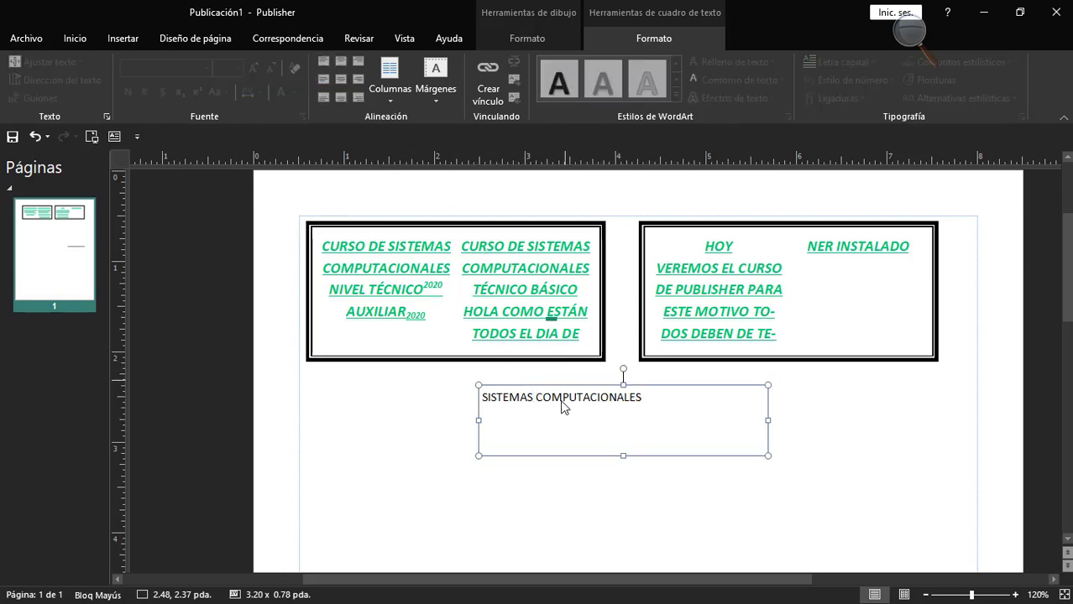
{"action": "triple_click", "coordinate": [570, 400]}
{"action": "left_click", "coordinate": [340, 79]}
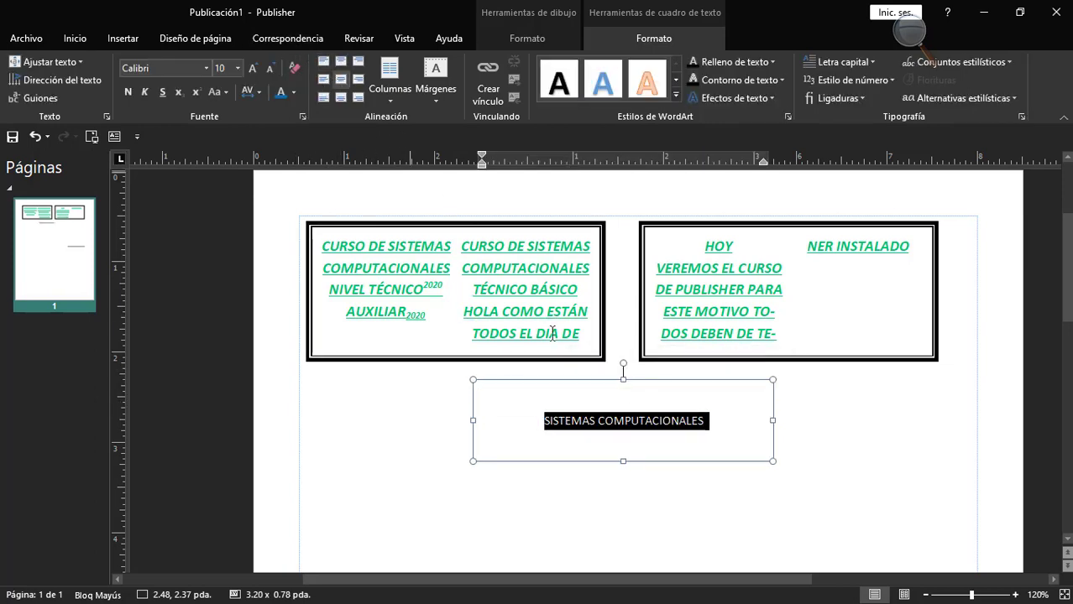
Set the "SISTEMAS COMPUTACIONALES" text to the Bernard MT Condensed font at 14 points.
{"action": "left_click", "coordinate": [587, 379]}
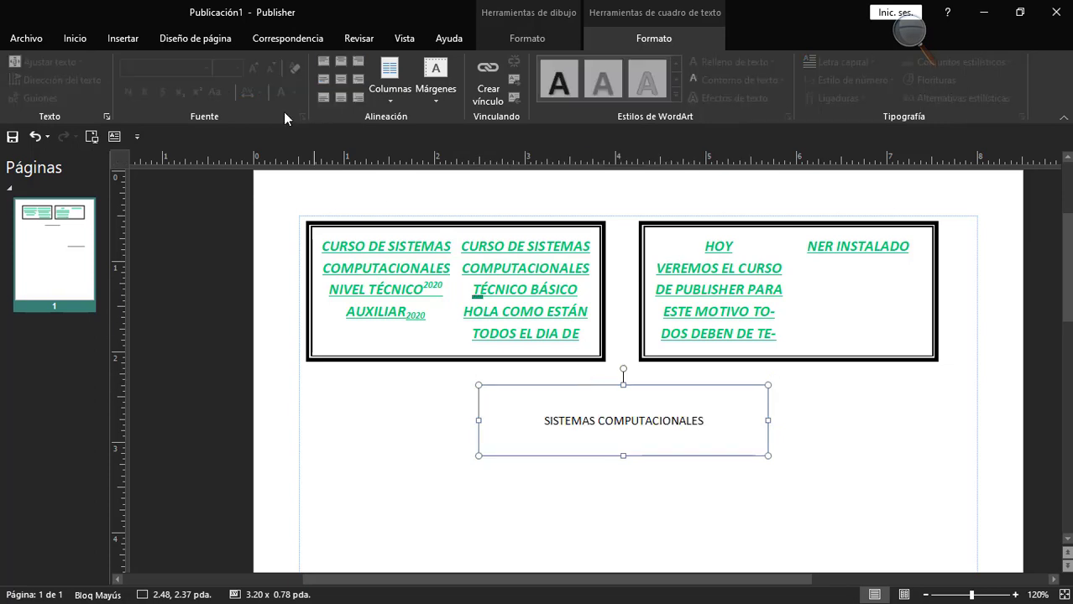
{"action": "triple_click", "coordinate": [561, 432]}
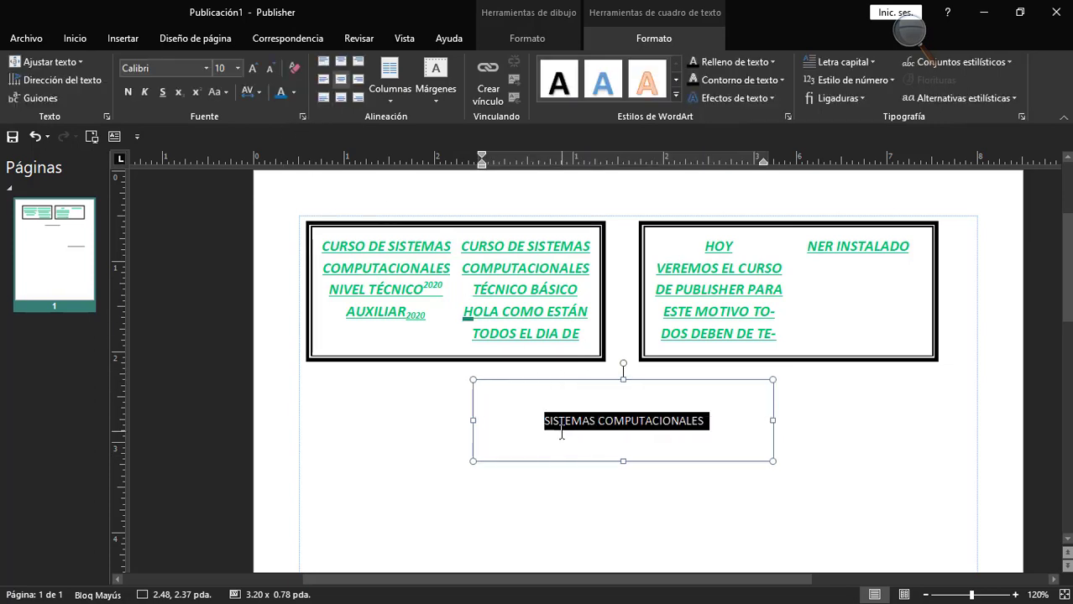
{"action": "left_click", "coordinate": [206, 68]}
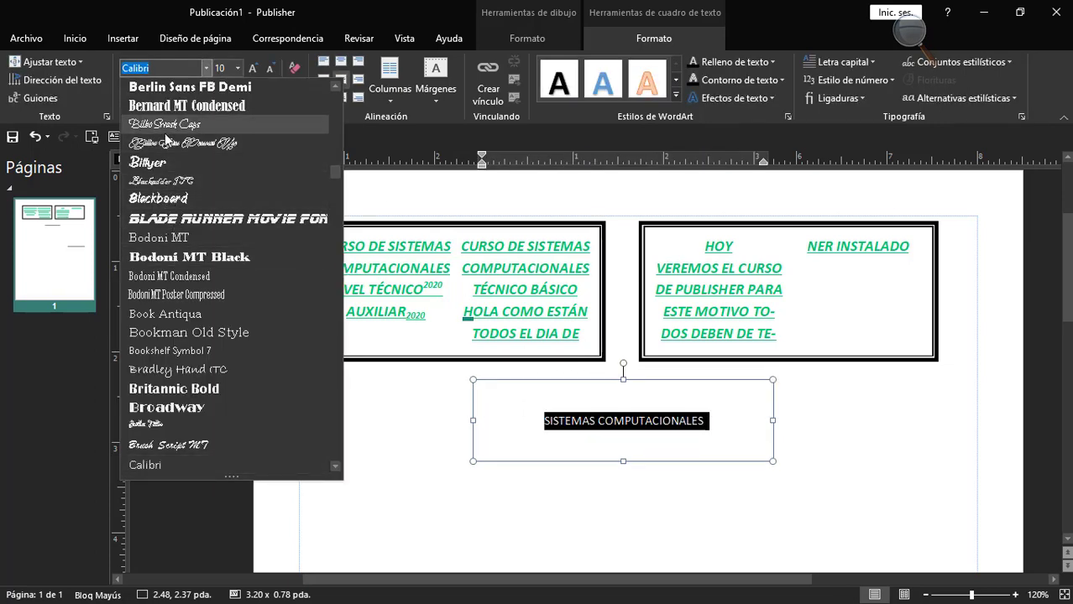
{"action": "left_click", "coordinate": [180, 105]}
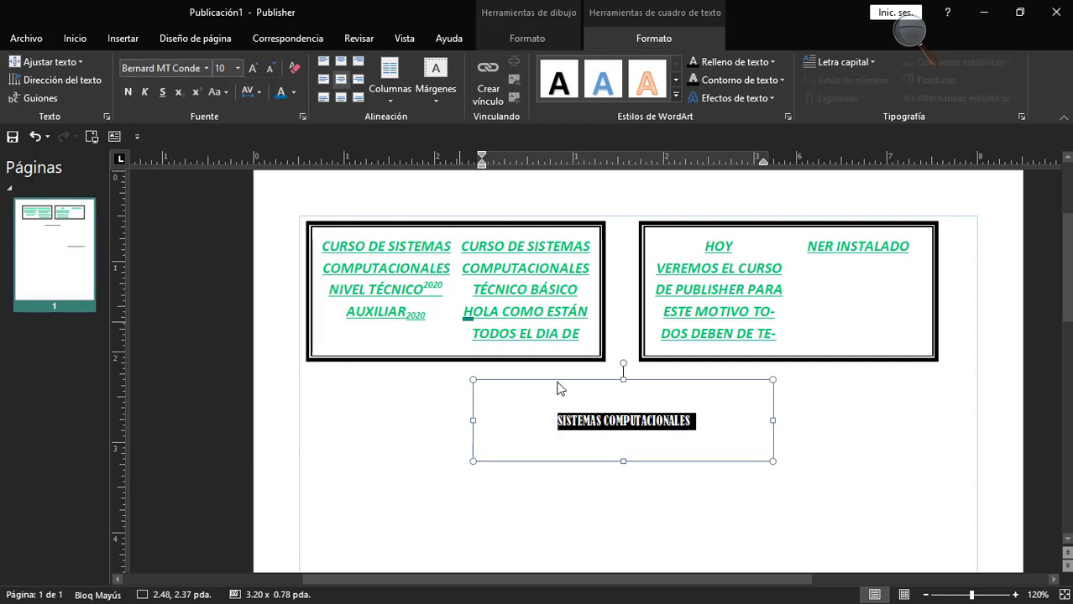
{"action": "left_click", "coordinate": [253, 69]}
{"action": "left_click", "coordinate": [252, 69]}
{"action": "left_click", "coordinate": [252, 69]}
{"action": "left_click", "coordinate": [612, 421]}
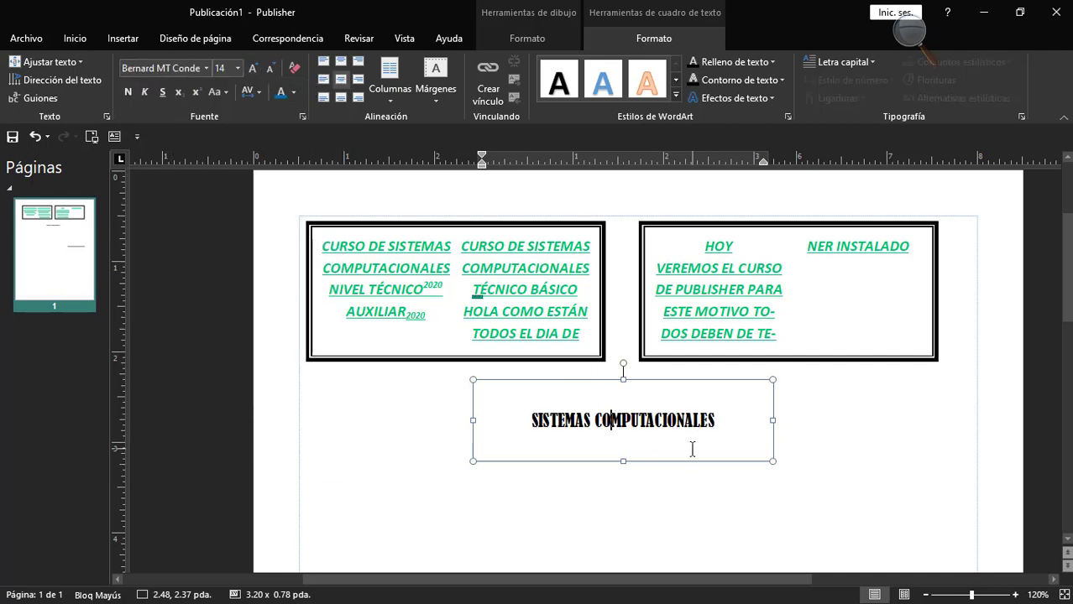
Apply the orange outlined WordArt style to the "SISTEMAS COMPUTACIONALES" text.
{"action": "left_click", "coordinate": [601, 380]}
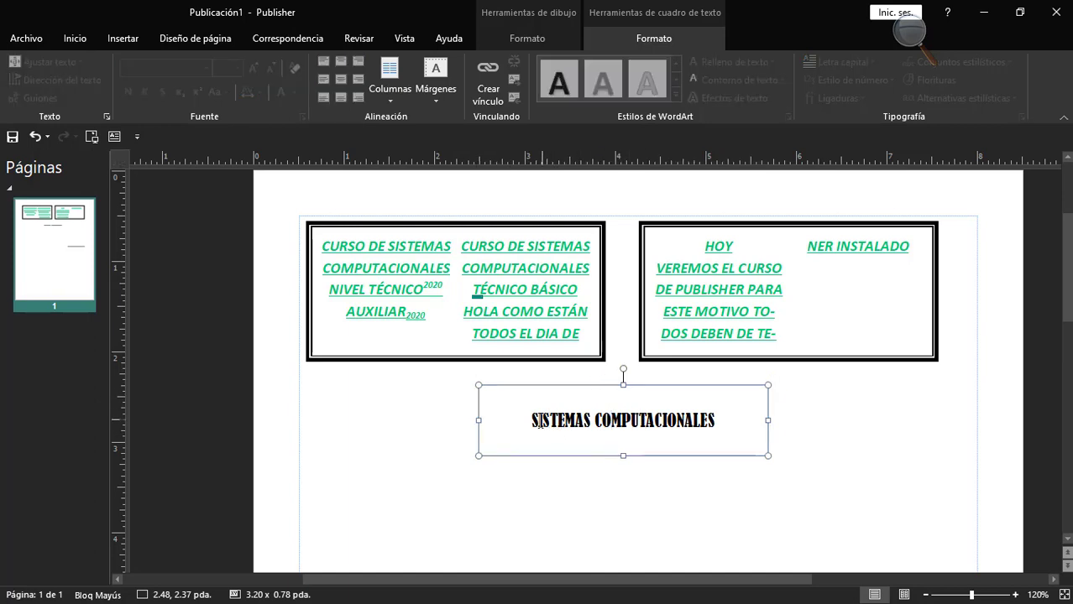
{"action": "left_click_drag", "start_coordinate": [533, 422], "coordinate": [716, 440]}
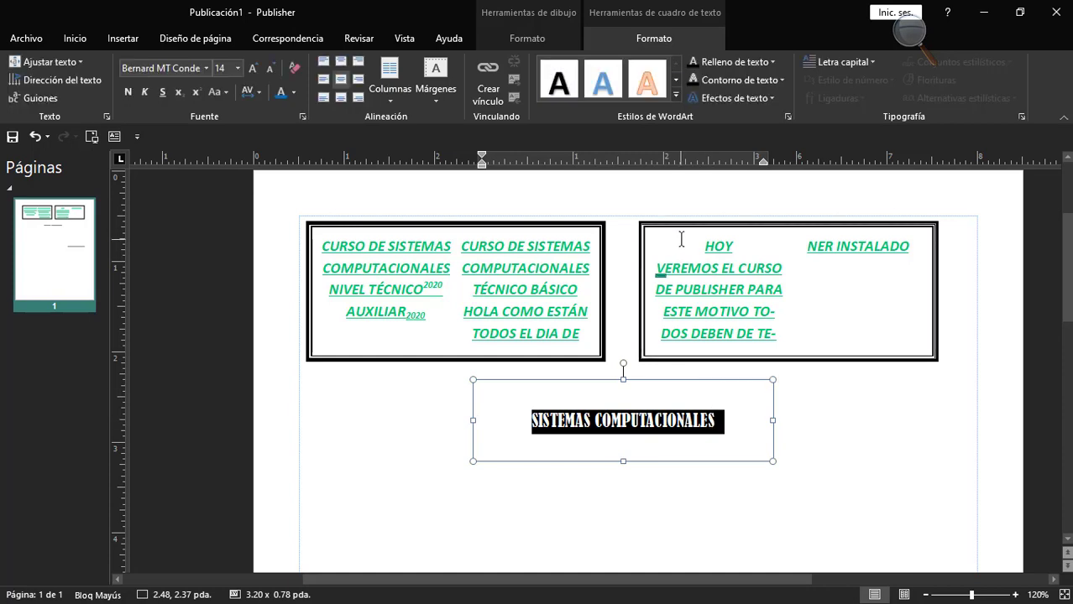
{"action": "left_click", "coordinate": [677, 95]}
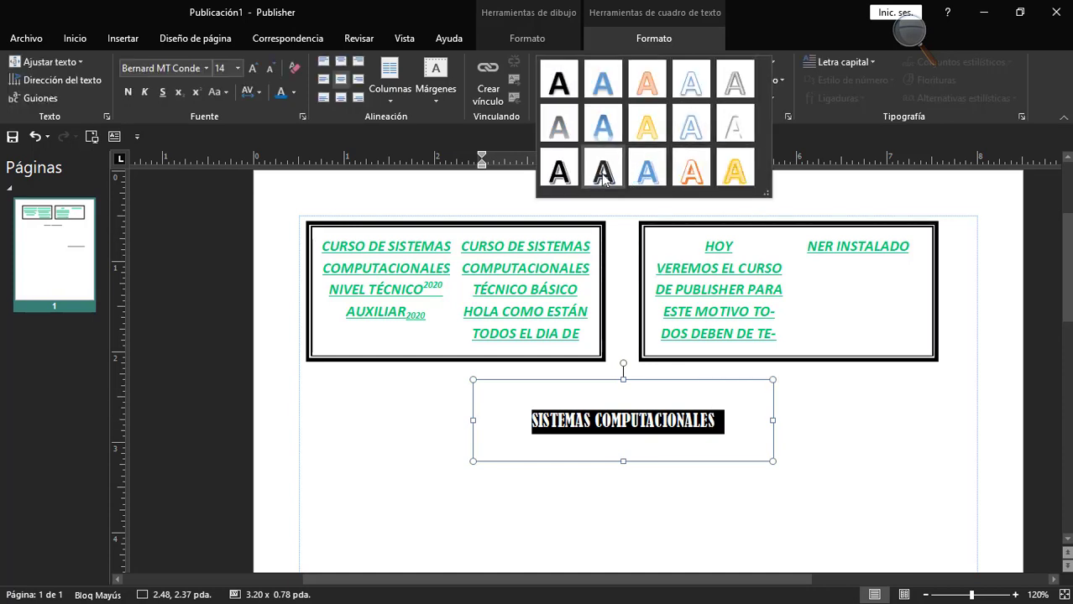
{"action": "left_click", "coordinate": [648, 170]}
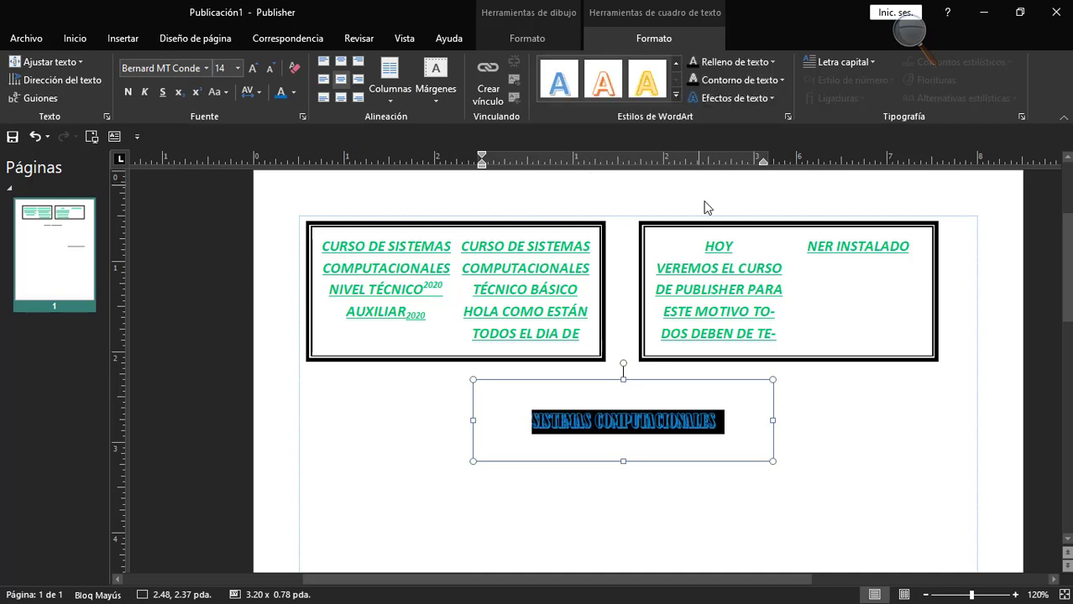
{"action": "left_click", "coordinate": [719, 422]}
Increase the "SISTEMAS COMPUTACIONALES" text to 22 points and widen its text box to about 3.60 inches.
{"action": "left_click_drag", "start_coordinate": [527, 418], "coordinate": [725, 421]}
{"action": "left_click", "coordinate": [255, 71]}
{"action": "left_click", "coordinate": [254, 70]}
{"action": "left_click", "coordinate": [255, 71]}
{"action": "left_click", "coordinate": [255, 71]}
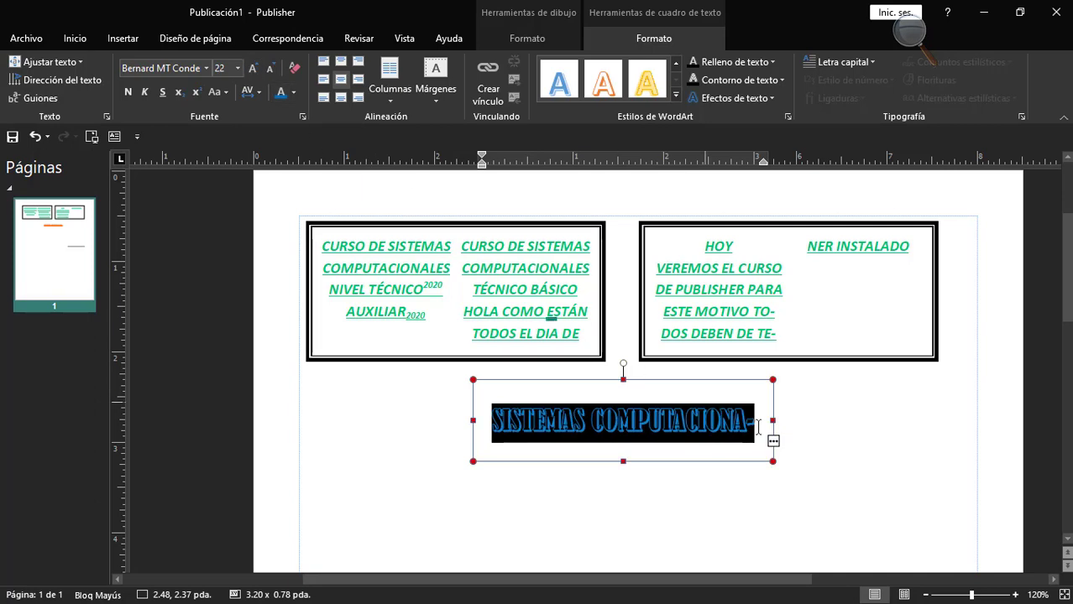
{"action": "left_click_drag", "start_coordinate": [771, 417], "coordinate": [808, 418]}
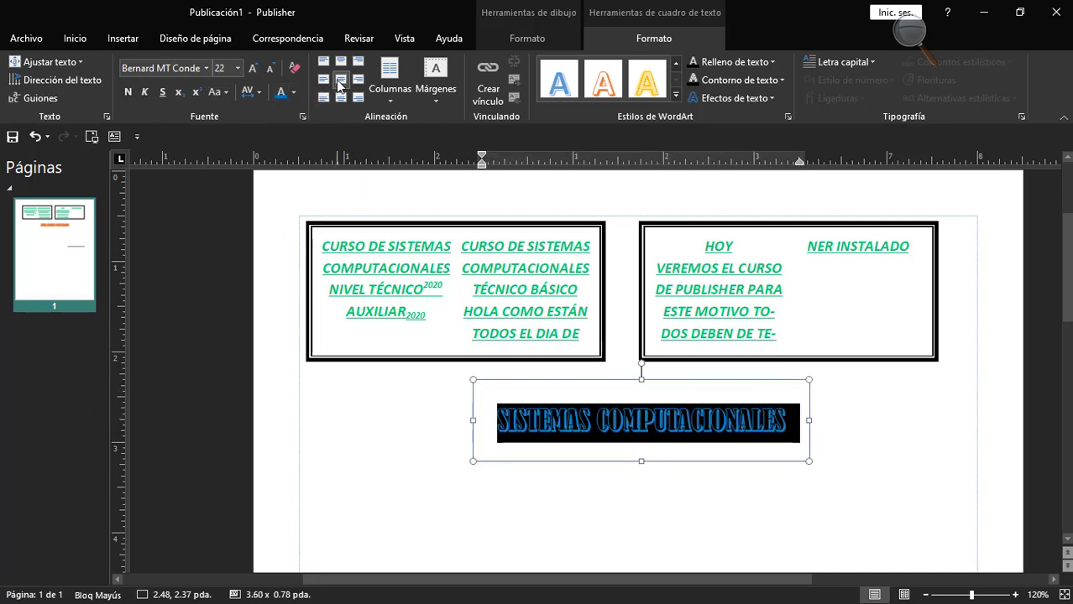
{"action": "left_click", "coordinate": [610, 421]}
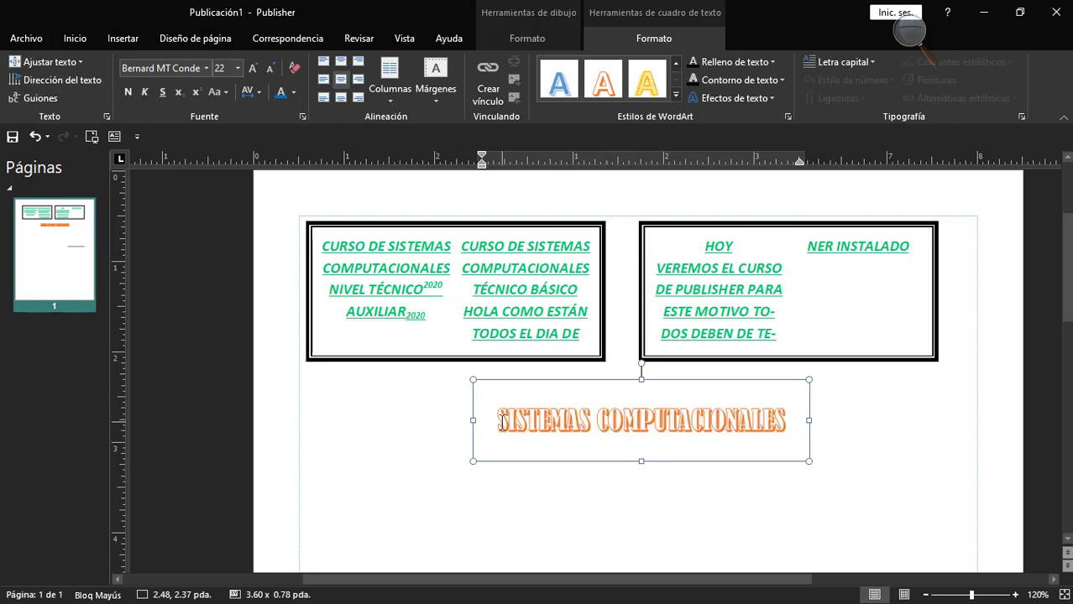
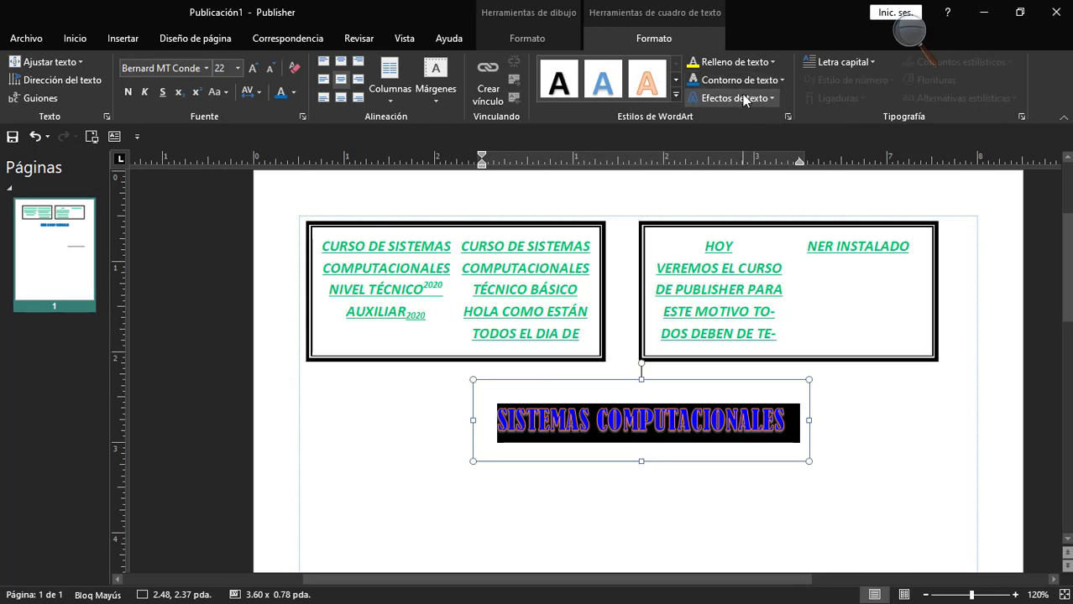
Apply the second perspective shadow, cast toward the right, to the "SISTEMAS COMPUTACIONALES" text.
{"action": "left_click", "coordinate": [732, 98]}
{"action": "mouse_move", "coordinate": [734, 127]}
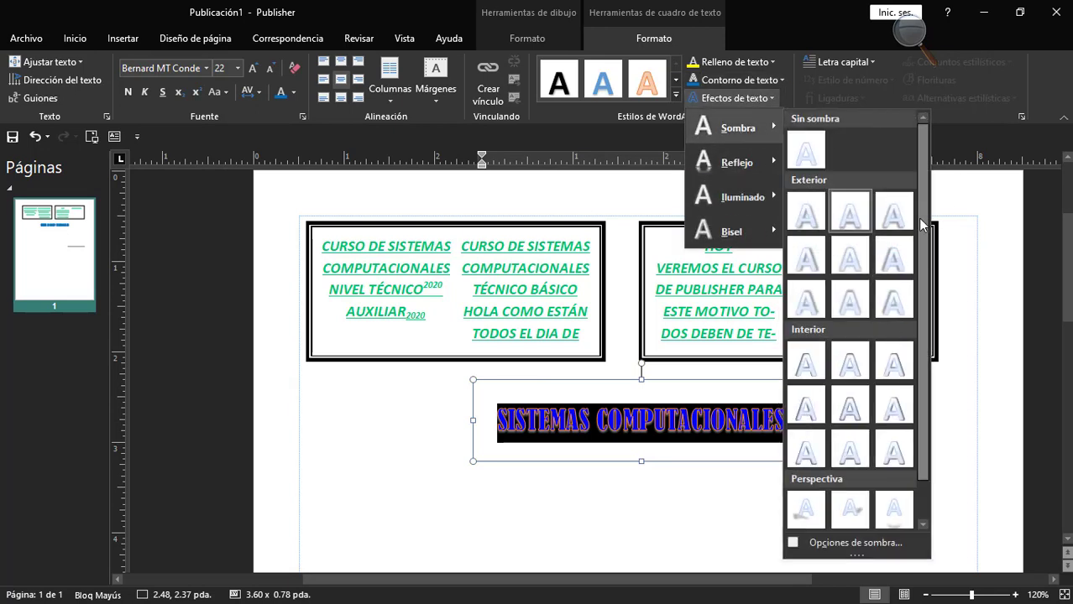
{"action": "scroll", "coordinate": [919, 263], "scroll_direction": "down", "scroll_amount": 2}
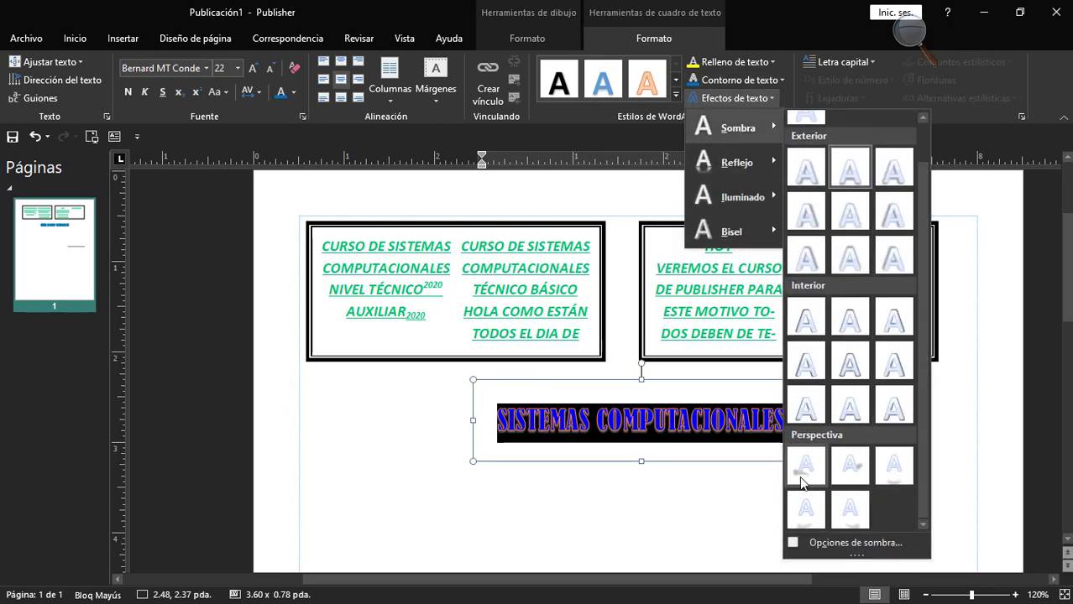
{"action": "left_click", "coordinate": [846, 469]}
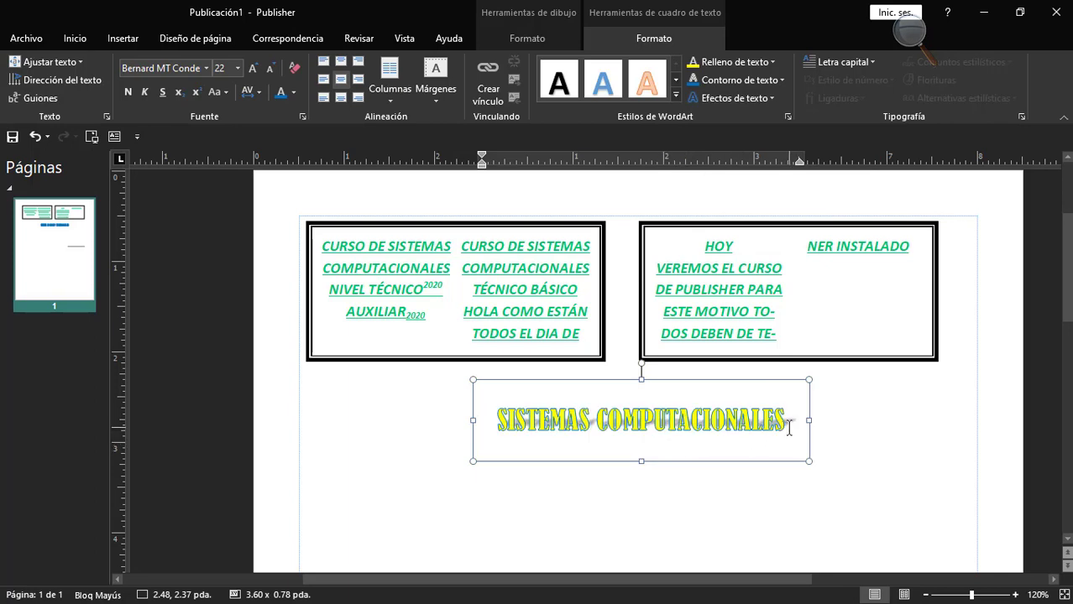
Apply the third reflection variation in the second row to the "SISTEMAS COMPUTACIONALES" text.
{"action": "left_click_drag", "start_coordinate": [789, 428], "coordinate": [497, 424]}
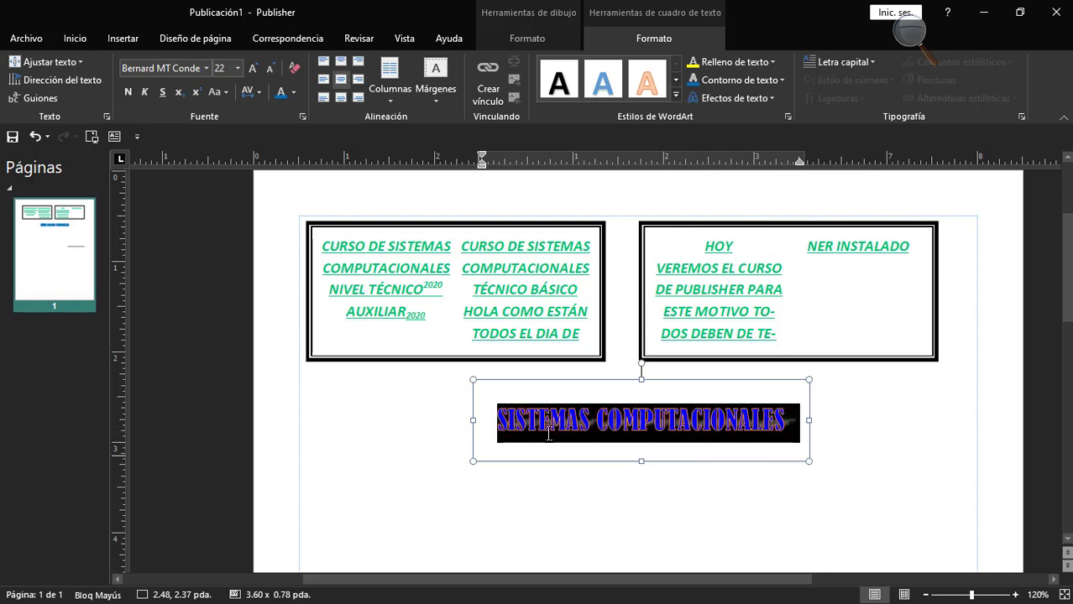
{"action": "left_click", "coordinate": [750, 98]}
{"action": "mouse_move", "coordinate": [740, 163]}
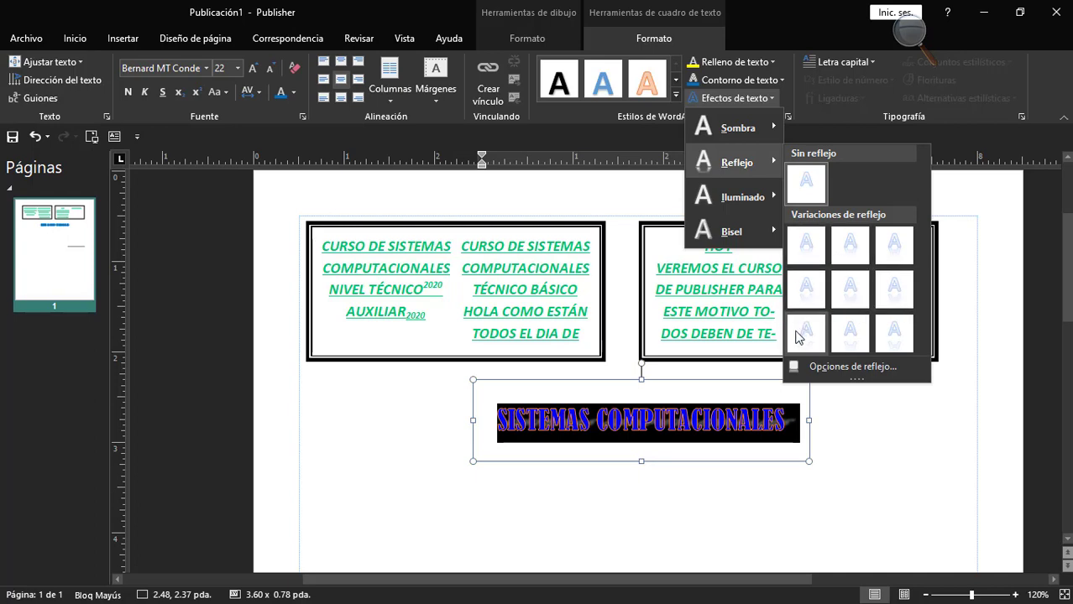
{"action": "left_click", "coordinate": [888, 290]}
{"action": "left_click", "coordinate": [683, 473]}
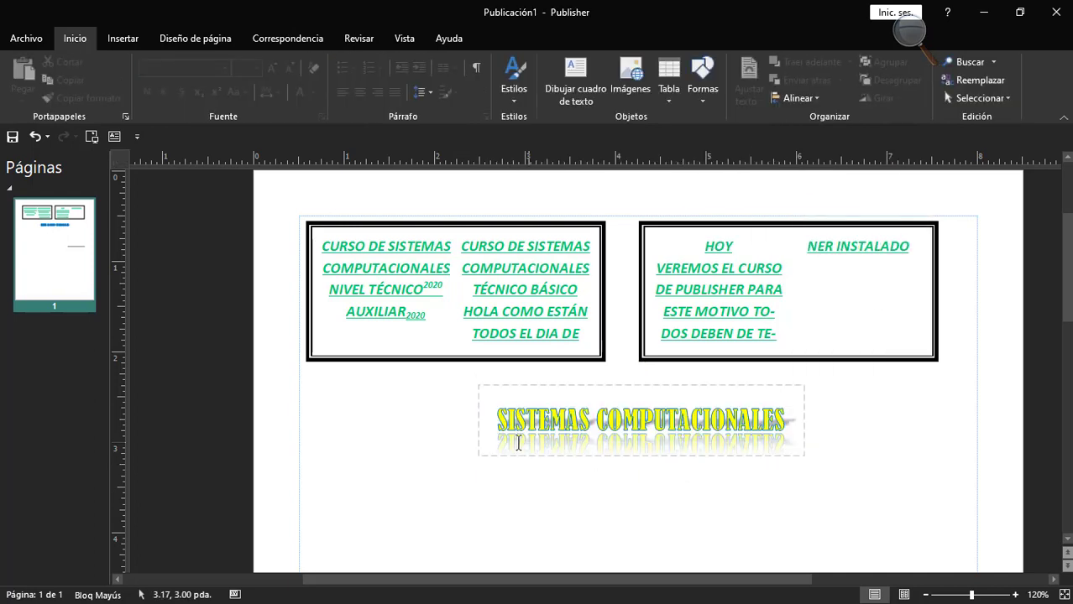
Open the glow options for the "SISTEMAS COMPUTACIONALES" text and set the glow color to standard orange.
{"action": "left_click", "coordinate": [785, 433]}
{"action": "left_click_drag", "start_coordinate": [785, 432], "coordinate": [556, 420]}
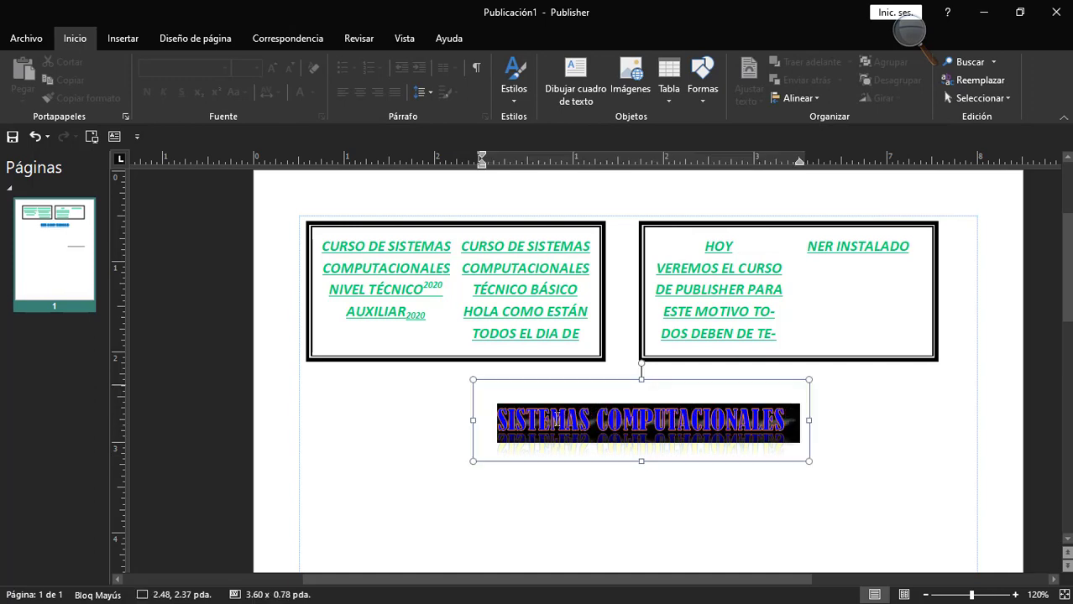
{"action": "left_click", "coordinate": [727, 103]}
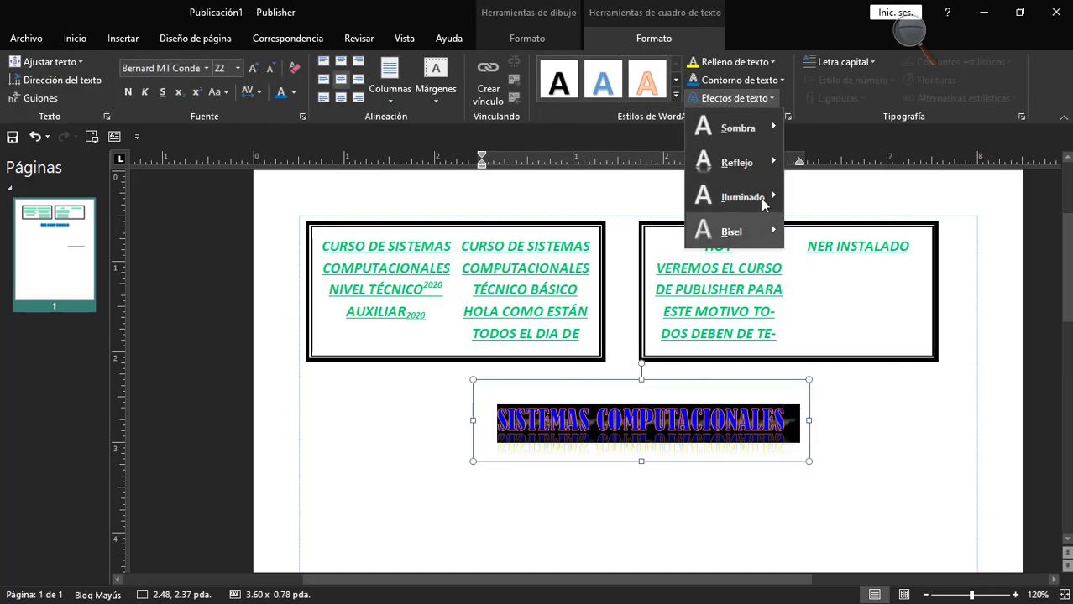
{"action": "mouse_move", "coordinate": [762, 200]}
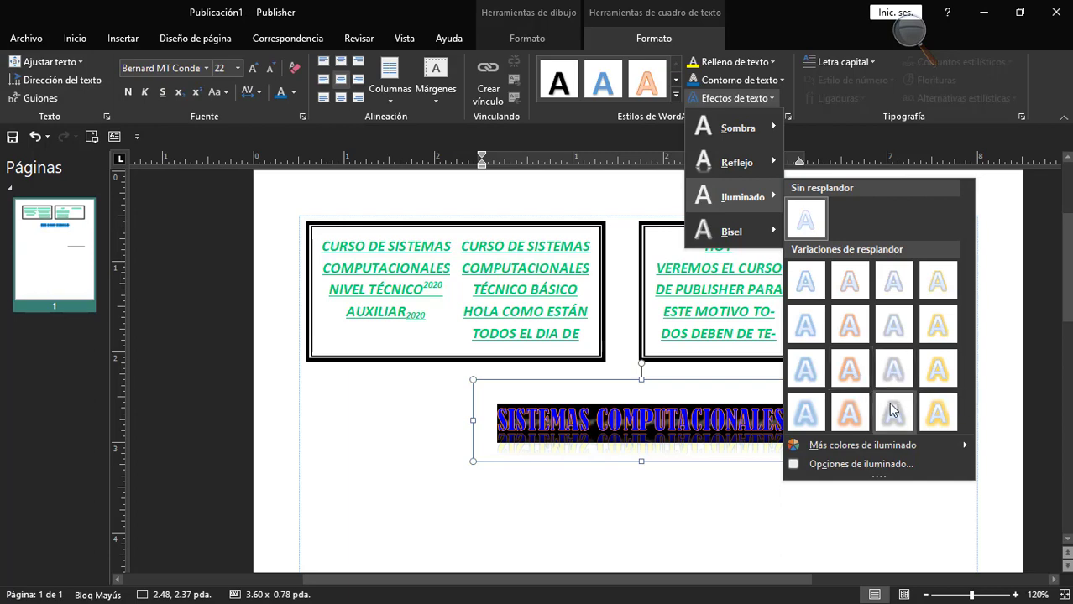
{"action": "left_click", "coordinate": [834, 464]}
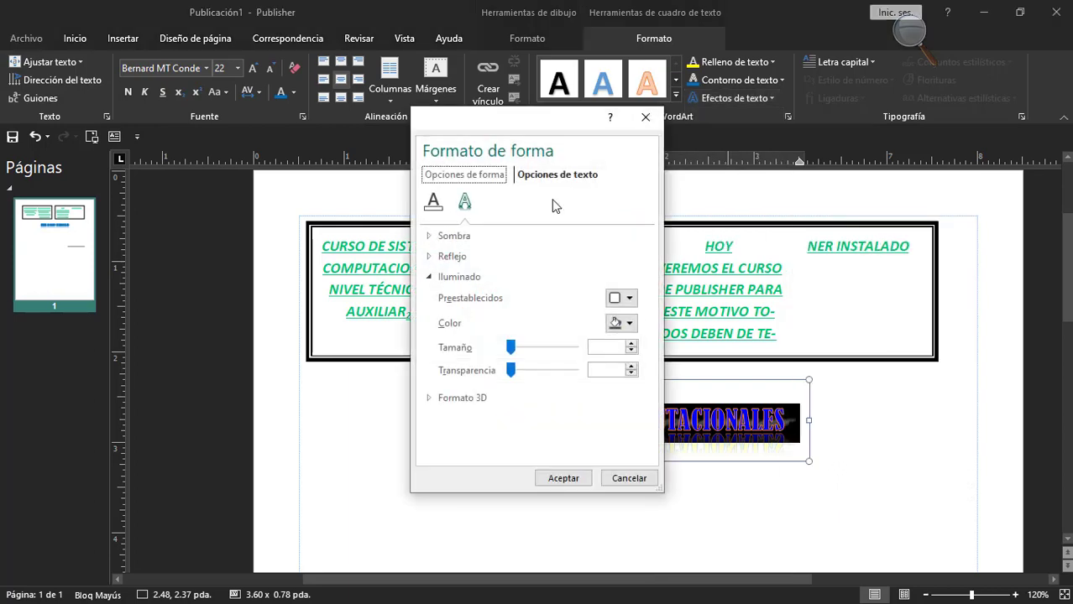
{"action": "left_click_drag", "start_coordinate": [570, 127], "coordinate": [888, 98]}
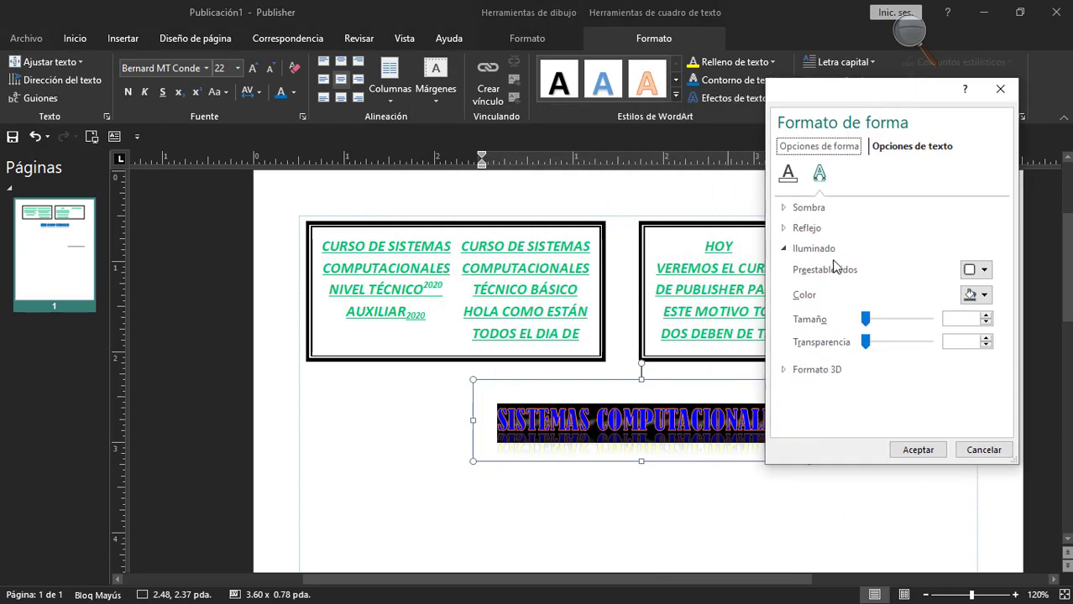
{"action": "left_click", "coordinate": [985, 270]}
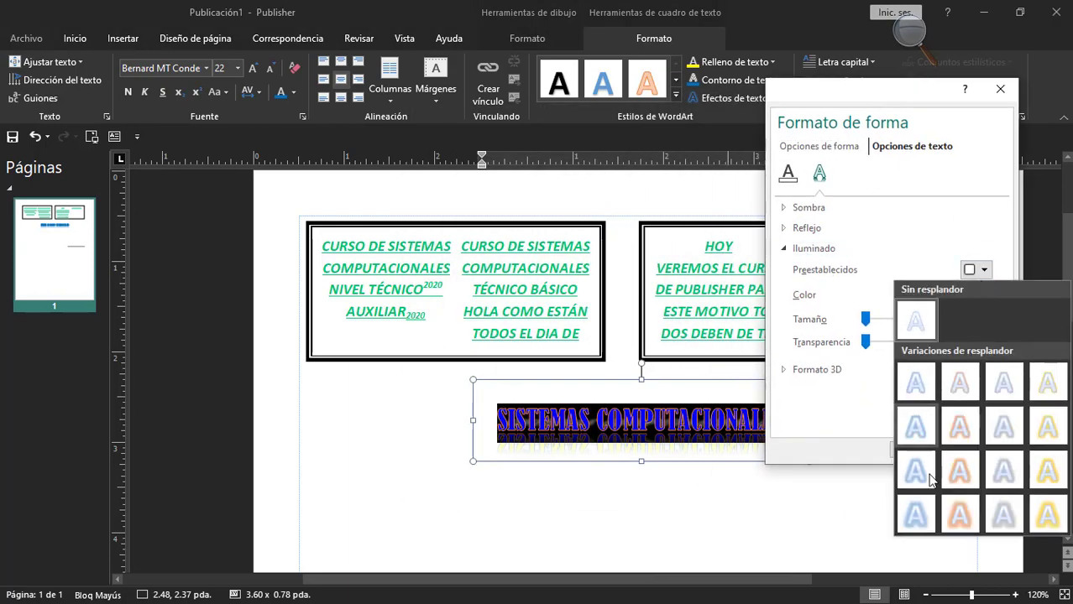
{"action": "left_click", "coordinate": [984, 270]}
{"action": "left_click", "coordinate": [982, 296]}
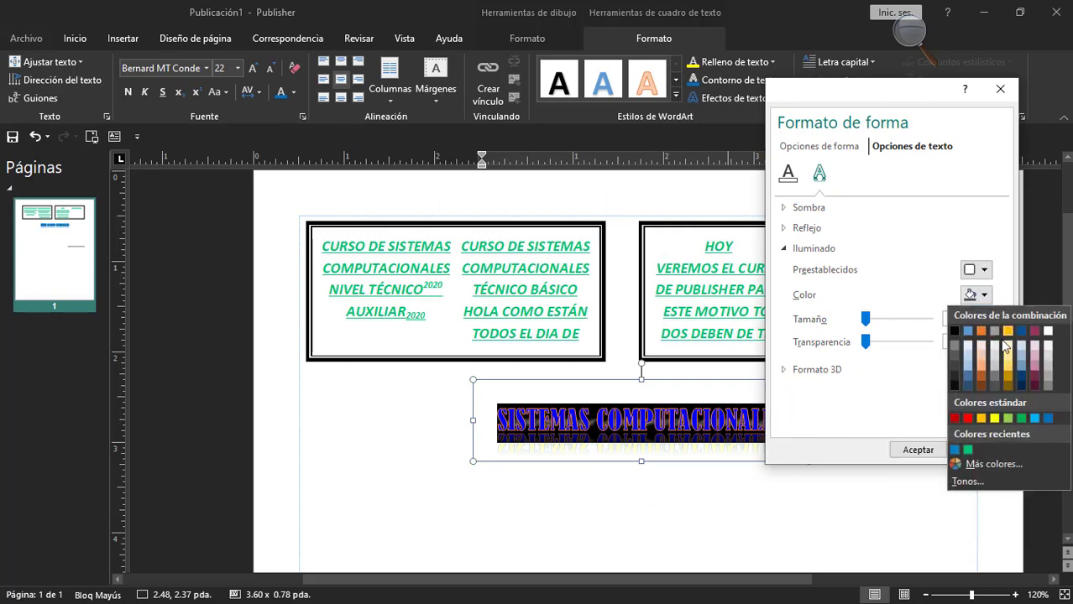
{"action": "left_click", "coordinate": [980, 418]}
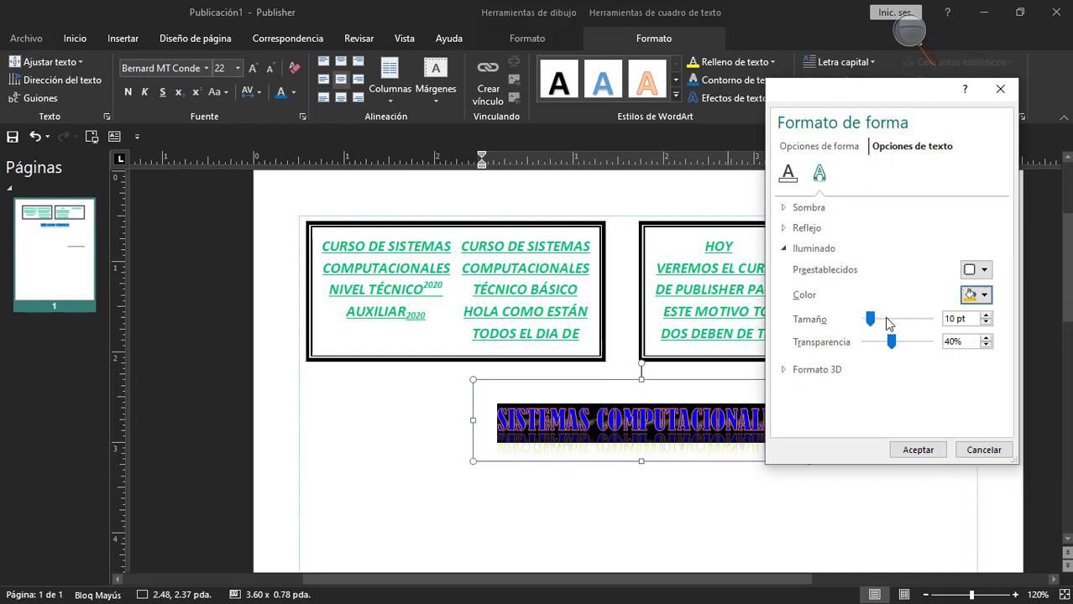
Set the glow size to 19 pt with 0% transparency and apply it to the "SISTEMAS COMPUTACIONALES" text.
{"action": "left_click_drag", "start_coordinate": [870, 320], "coordinate": [881, 324]}
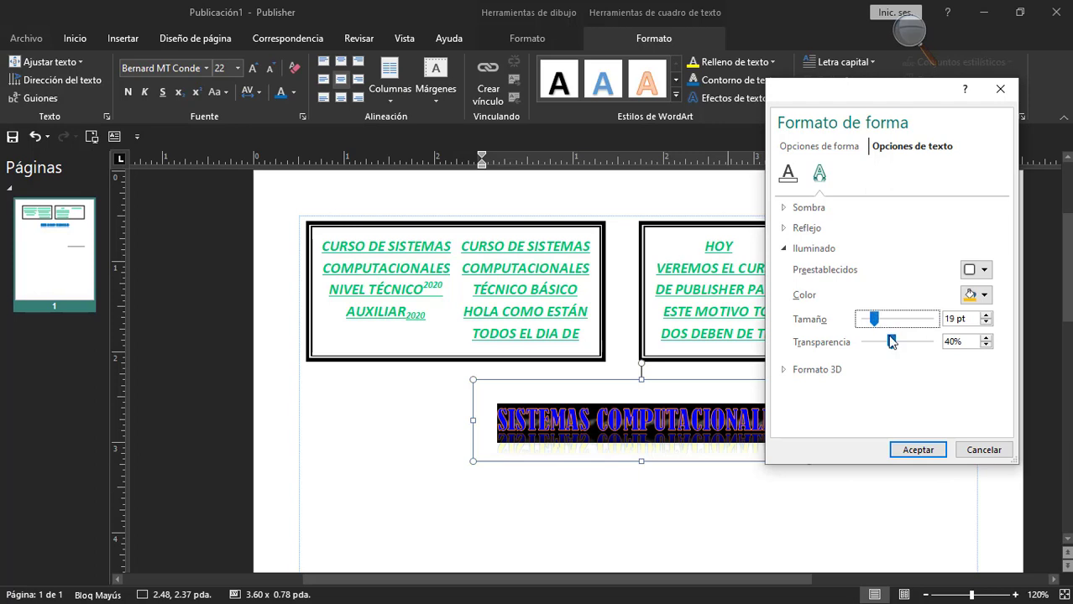
{"action": "left_click_drag", "start_coordinate": [891, 341], "coordinate": [859, 349]}
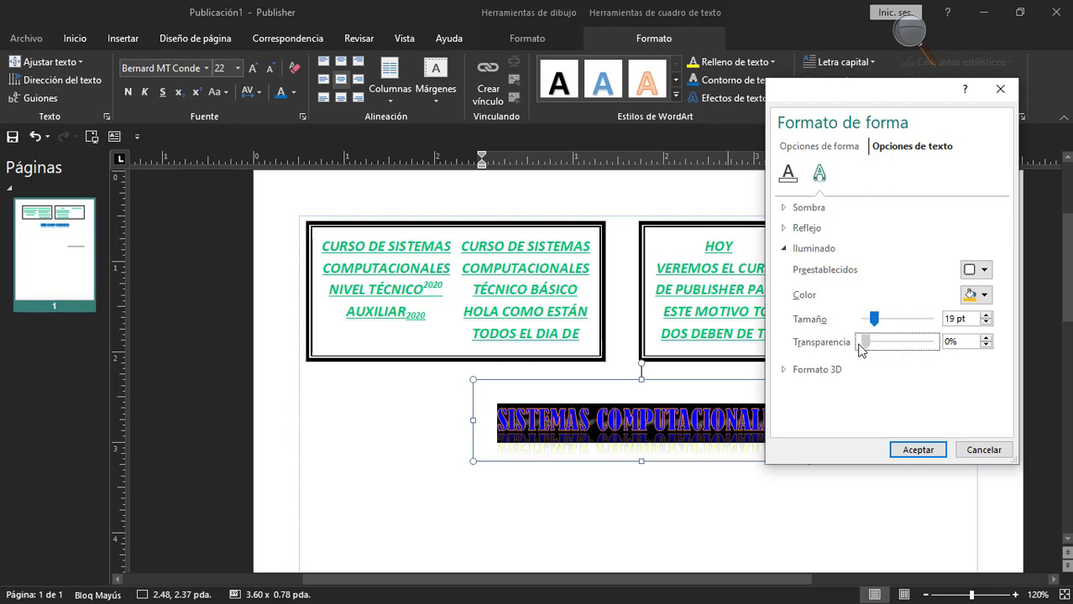
{"action": "left_click", "coordinate": [906, 451]}
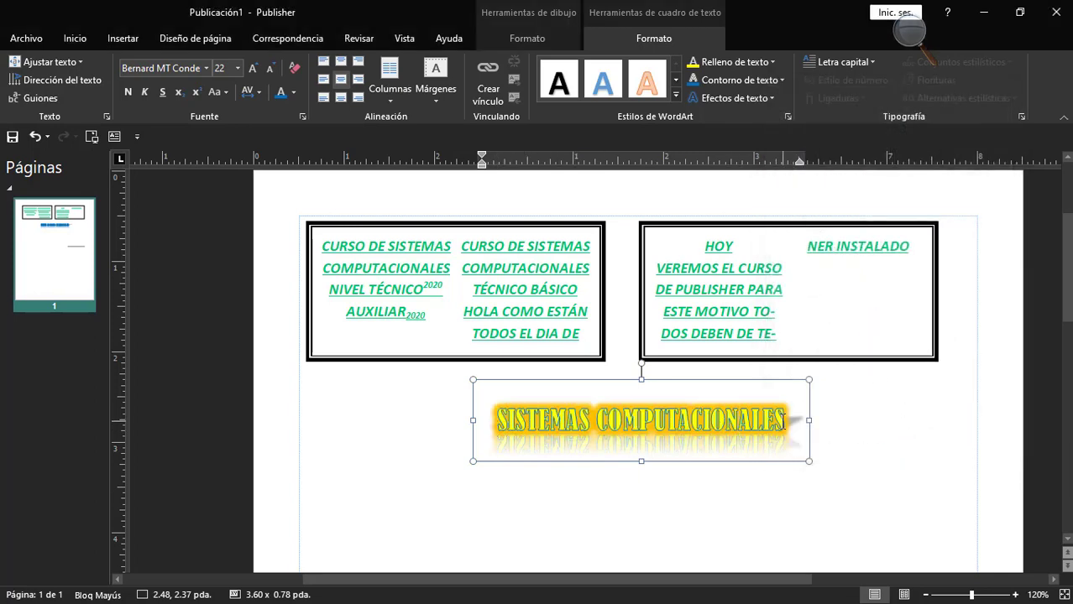
Remove the shadow from the "SISTEMAS COMPUTACIONALES" text.
{"action": "triple_click", "coordinate": [561, 420]}
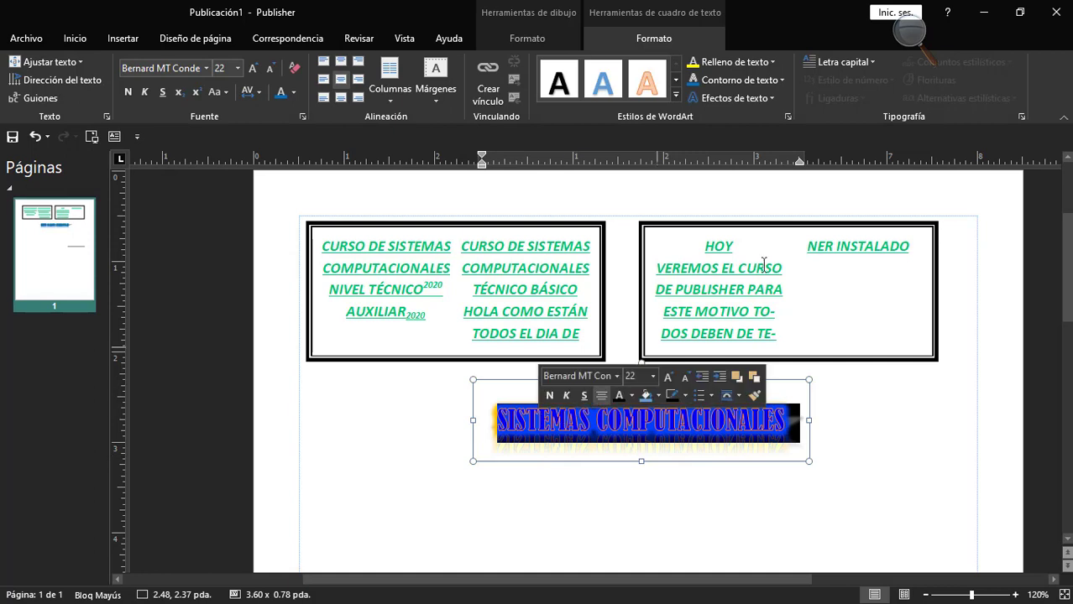
{"action": "left_click", "coordinate": [779, 413]}
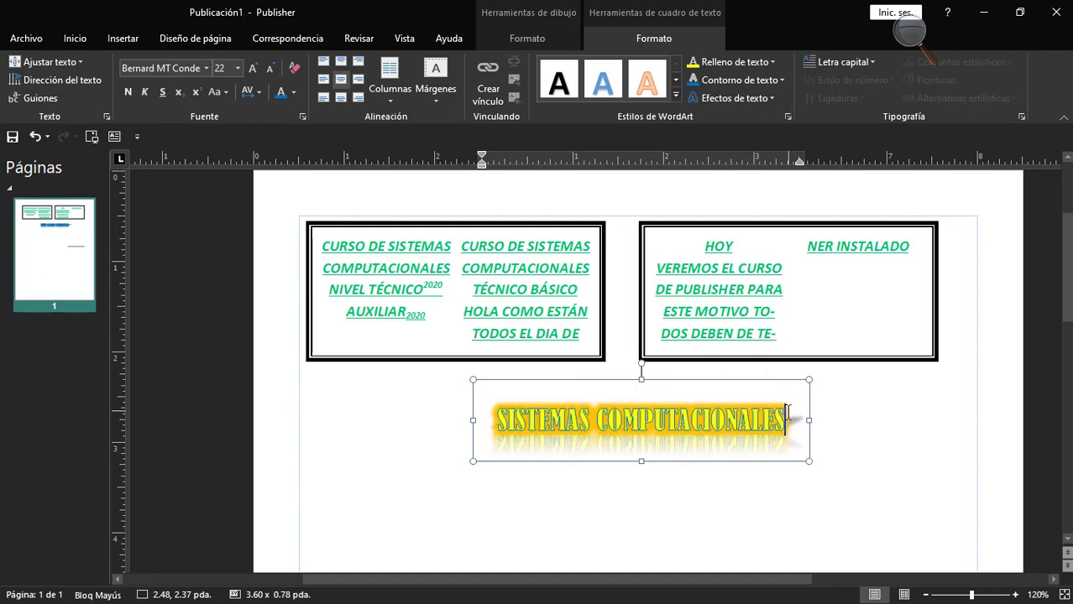
{"action": "left_click_drag", "start_coordinate": [788, 413], "coordinate": [503, 416]}
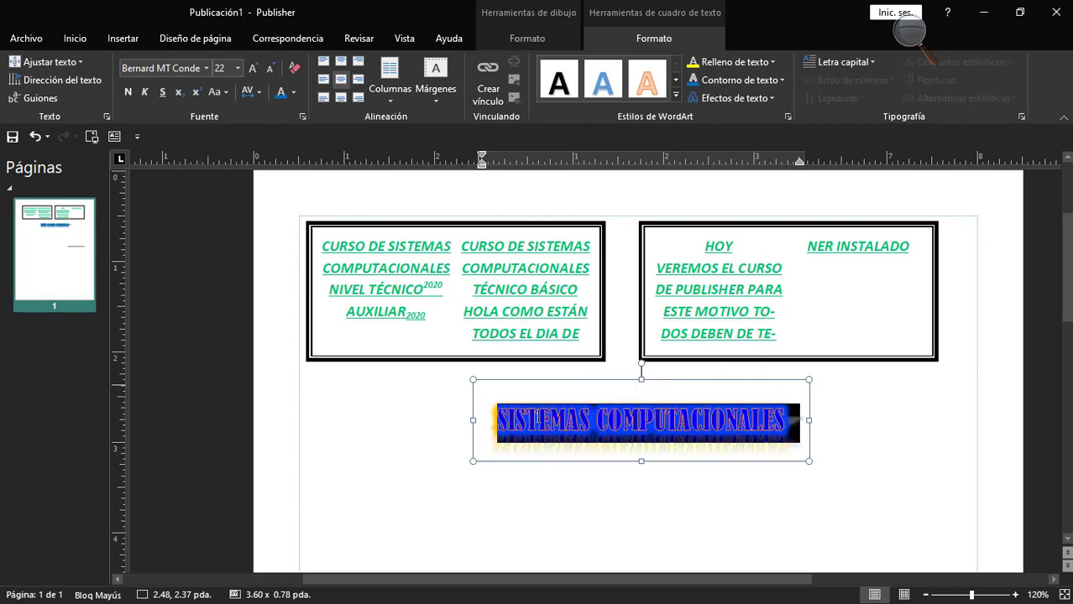
{"action": "left_click", "coordinate": [735, 98]}
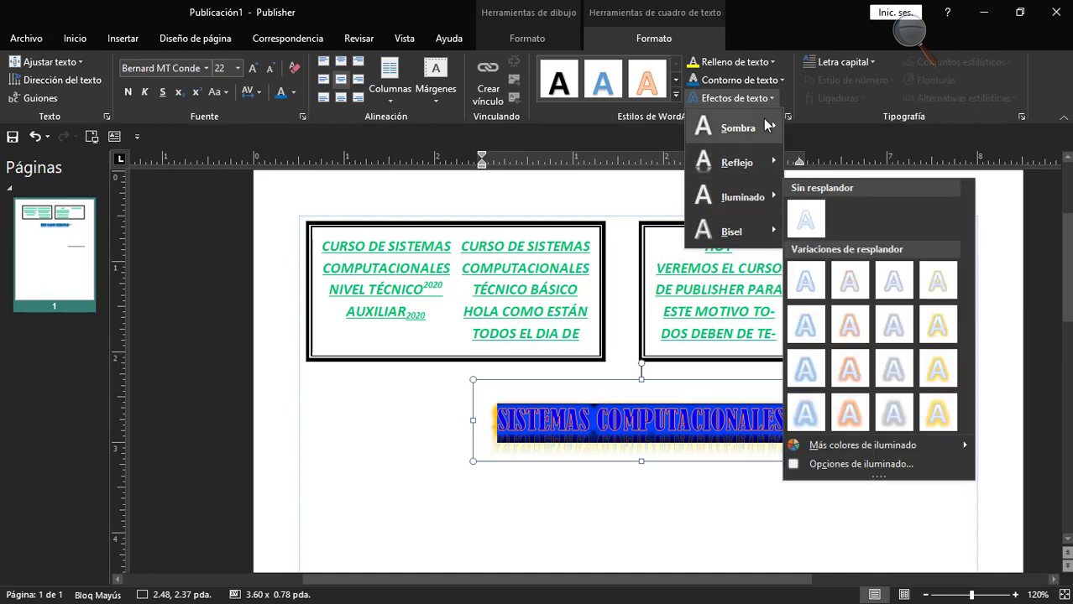
{"action": "mouse_move", "coordinate": [755, 130]}
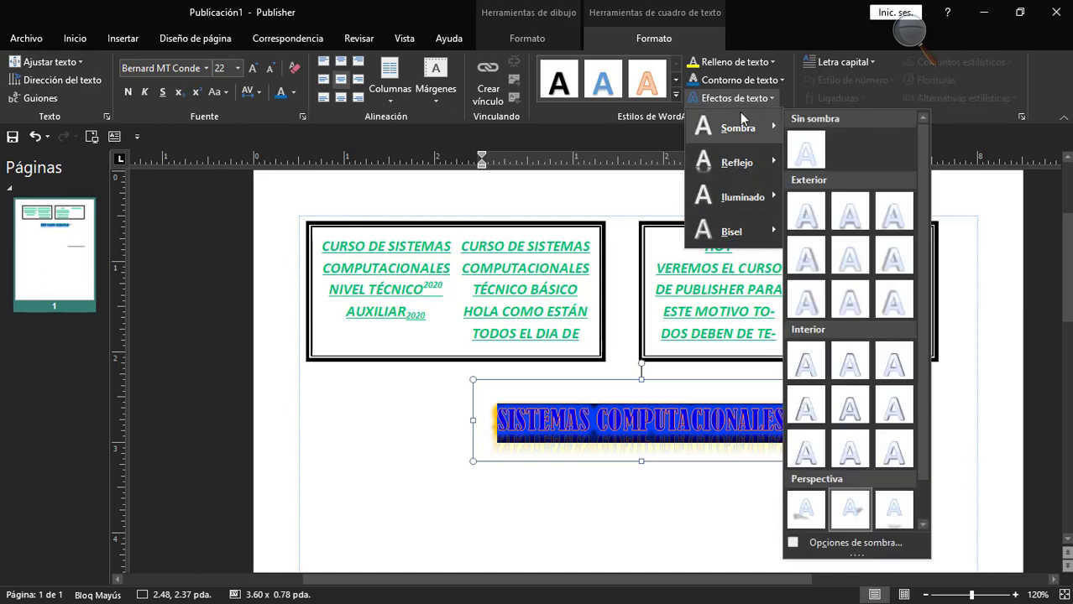
{"action": "left_click", "coordinate": [808, 155]}
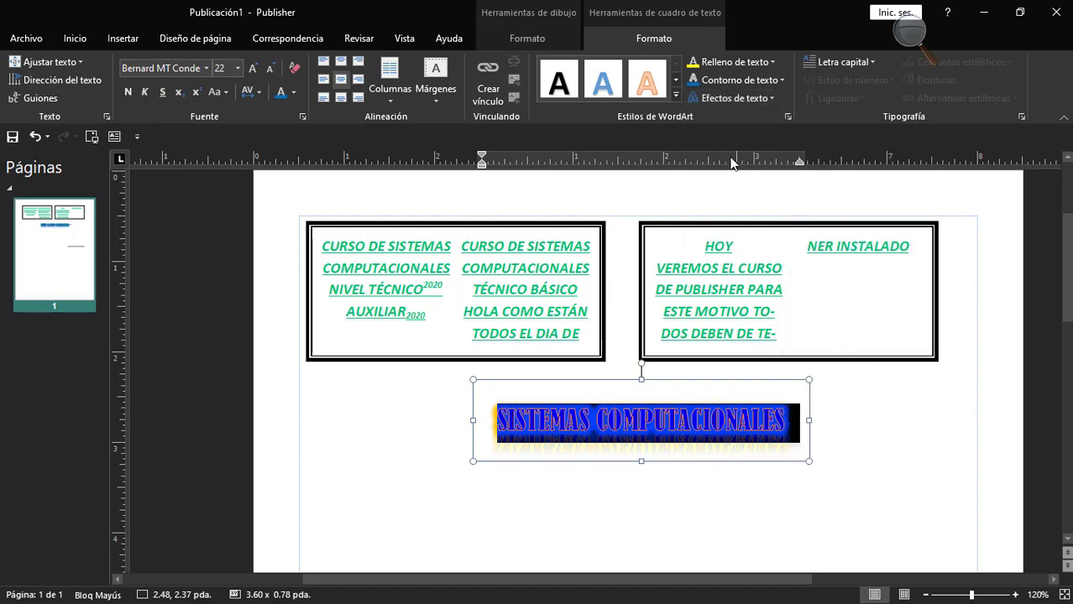
Remove the reflection and the glow from the "SISTEMAS COMPUTACIONALES" text.
{"action": "left_click", "coordinate": [735, 98]}
{"action": "mouse_move", "coordinate": [737, 166]}
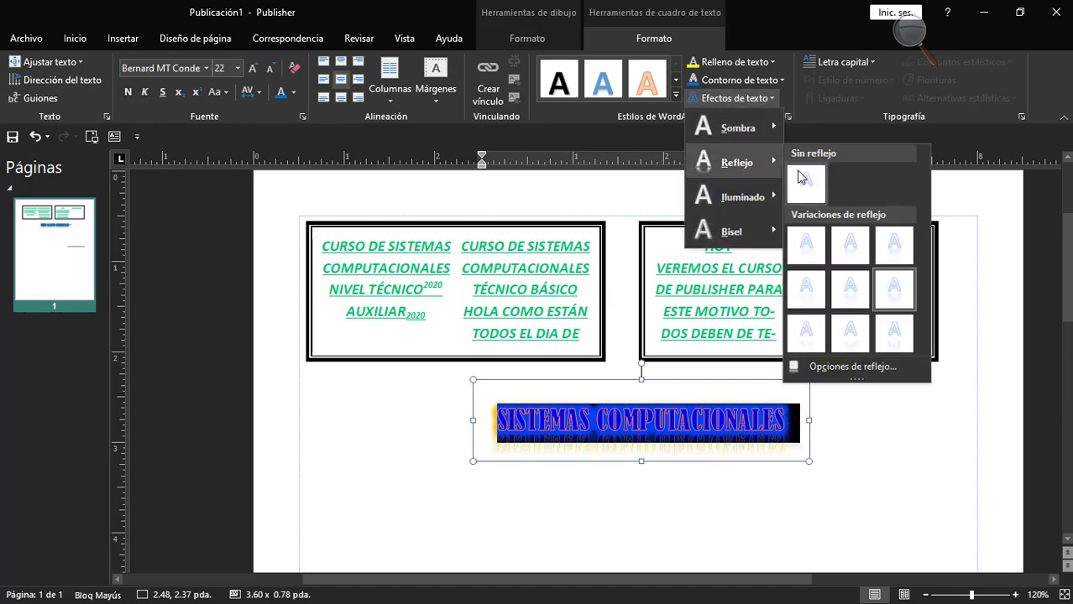
{"action": "left_click", "coordinate": [804, 182]}
{"action": "left_click", "coordinate": [729, 98]}
{"action": "mouse_move", "coordinate": [781, 198]}
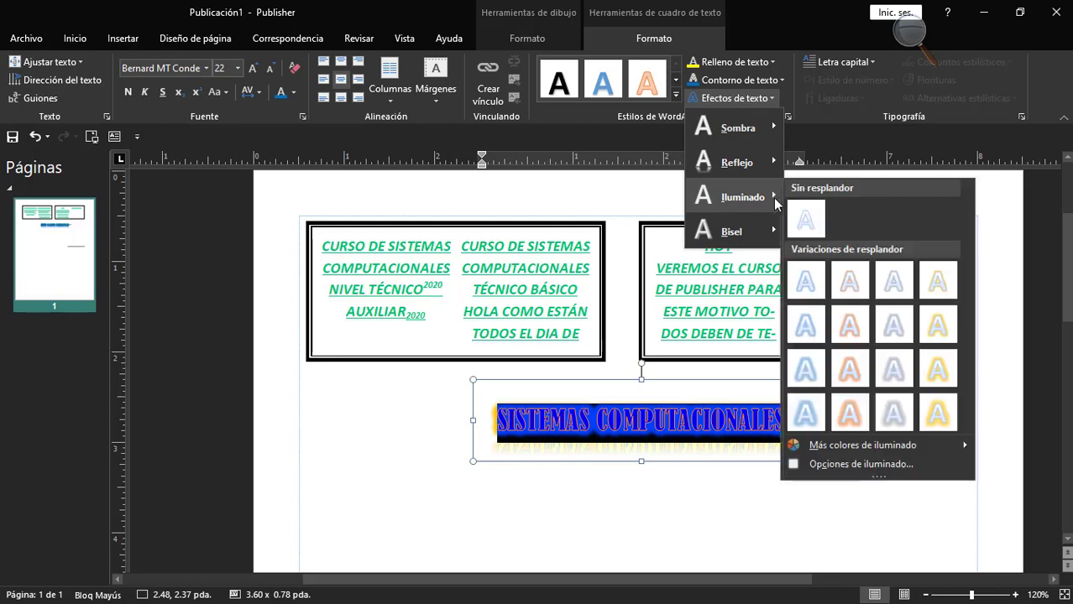
{"action": "left_click", "coordinate": [809, 219]}
{"action": "left_click", "coordinate": [703, 436]}
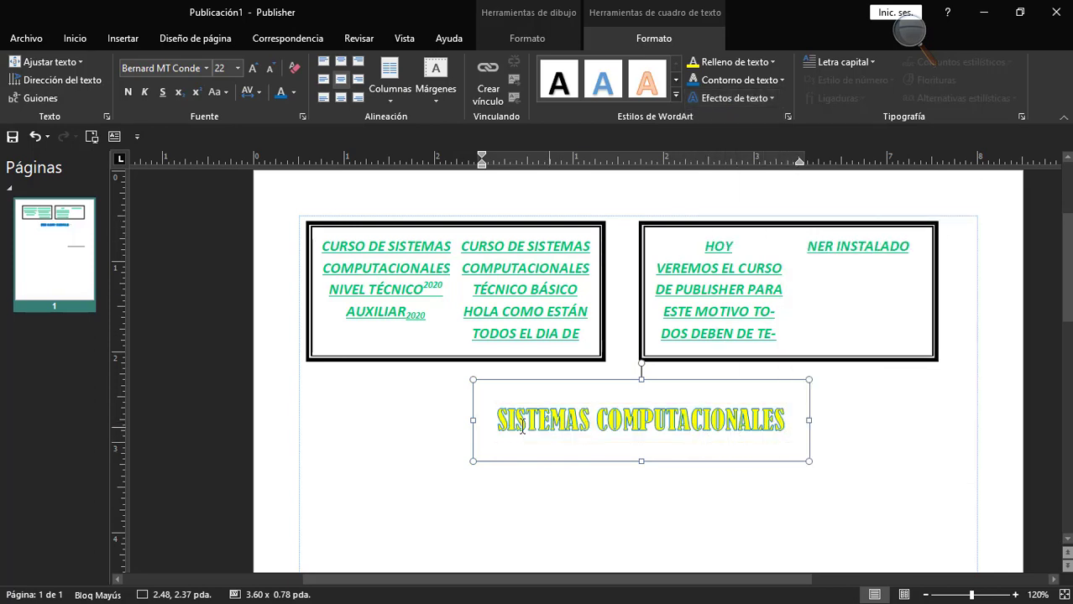
Apply the third bevel in the second row of bevel styles to the "SISTEMAS COMPUTACIONALES" text.
{"action": "left_click_drag", "start_coordinate": [502, 419], "coordinate": [718, 426]}
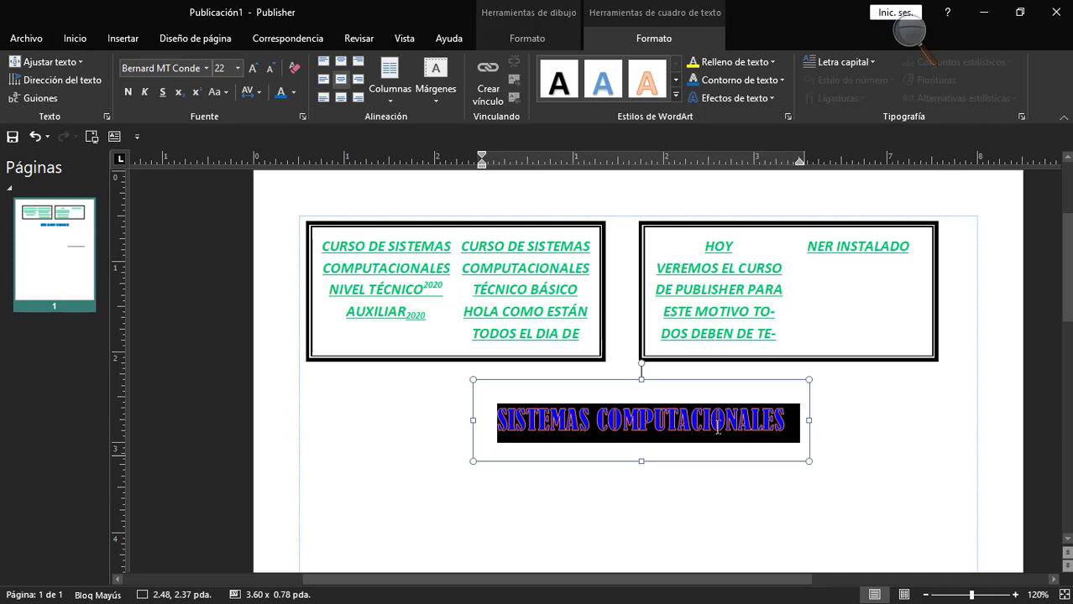
{"action": "left_click", "coordinate": [747, 99]}
{"action": "mouse_move", "coordinate": [760, 234]}
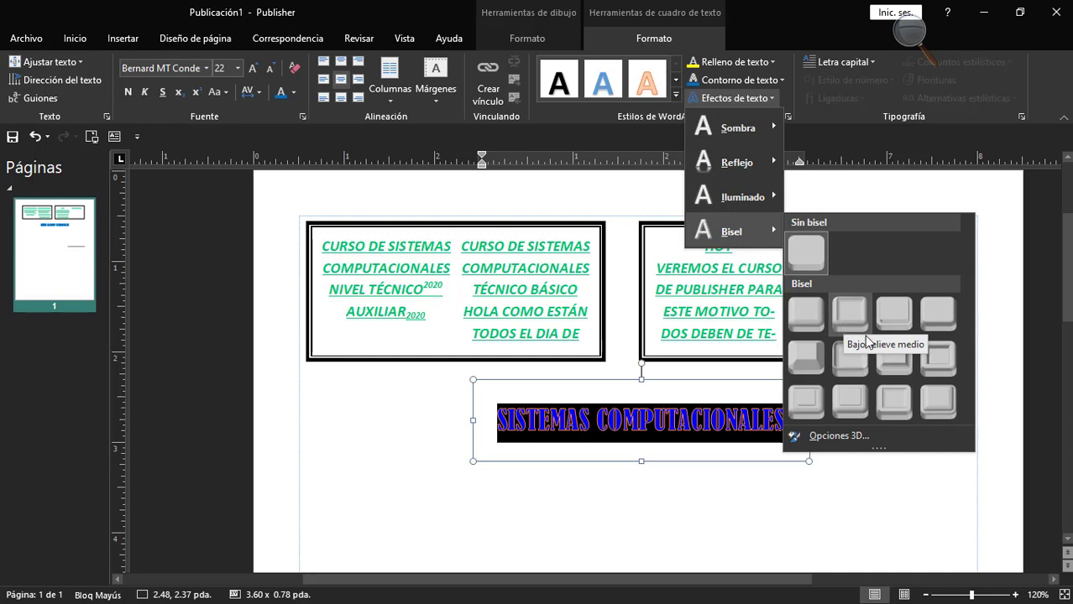
{"action": "left_click", "coordinate": [899, 361]}
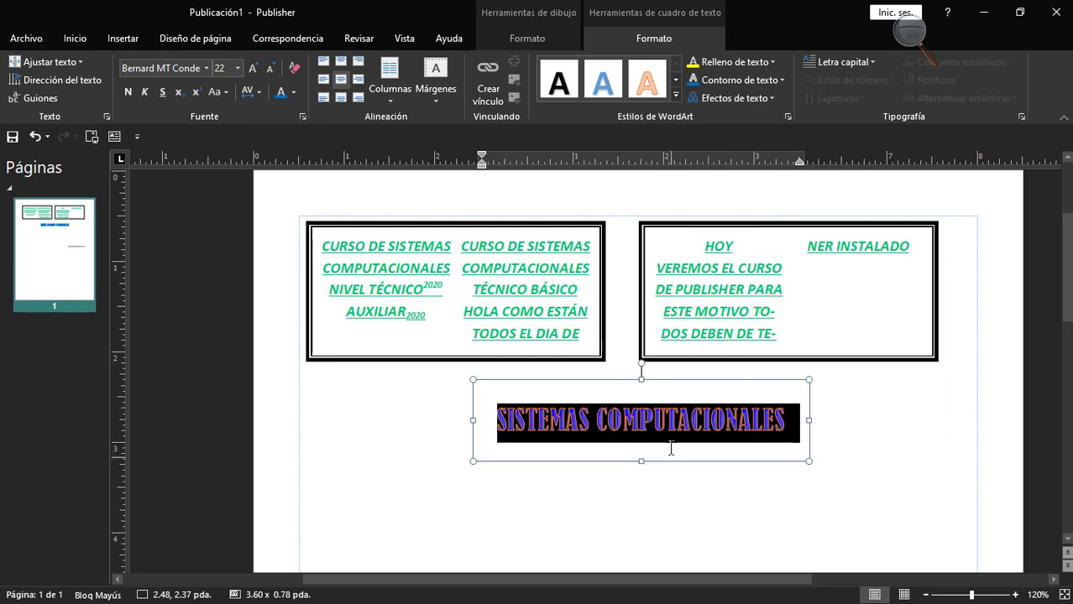
{"action": "left_click", "coordinate": [697, 445]}
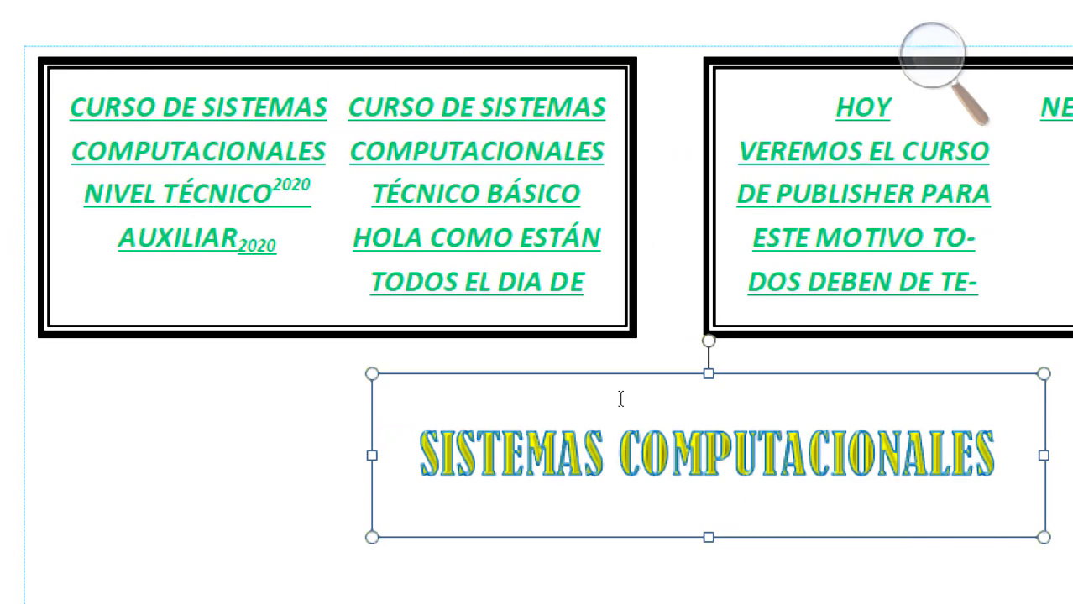
{"action": "key", "text": "super"}
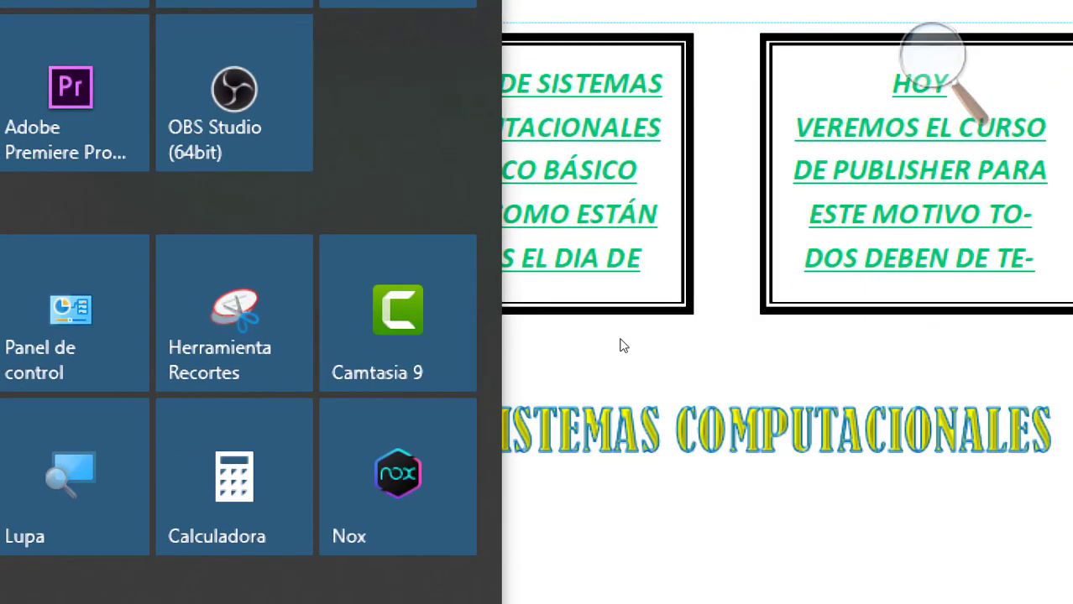
{"action": "left_click", "coordinate": [643, 314]}
{"action": "key", "text": "super"}
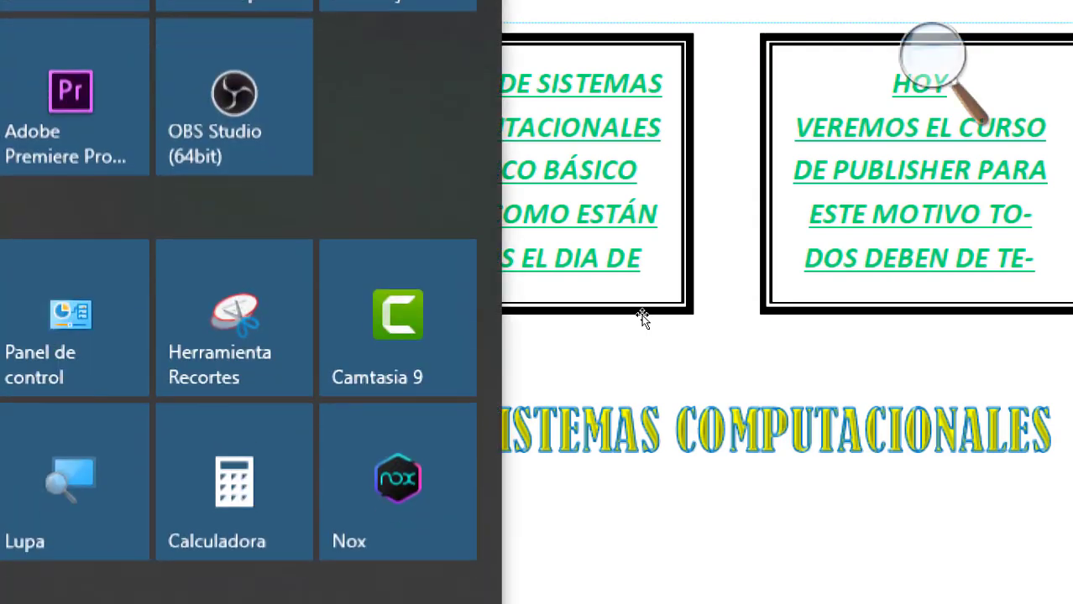
{"action": "key", "text": "super"}
Apply the second bevel in the second row of bevel styles to the "SISTEMAS COMPUTACIONALES" text.
{"action": "key", "text": "super+minus"}
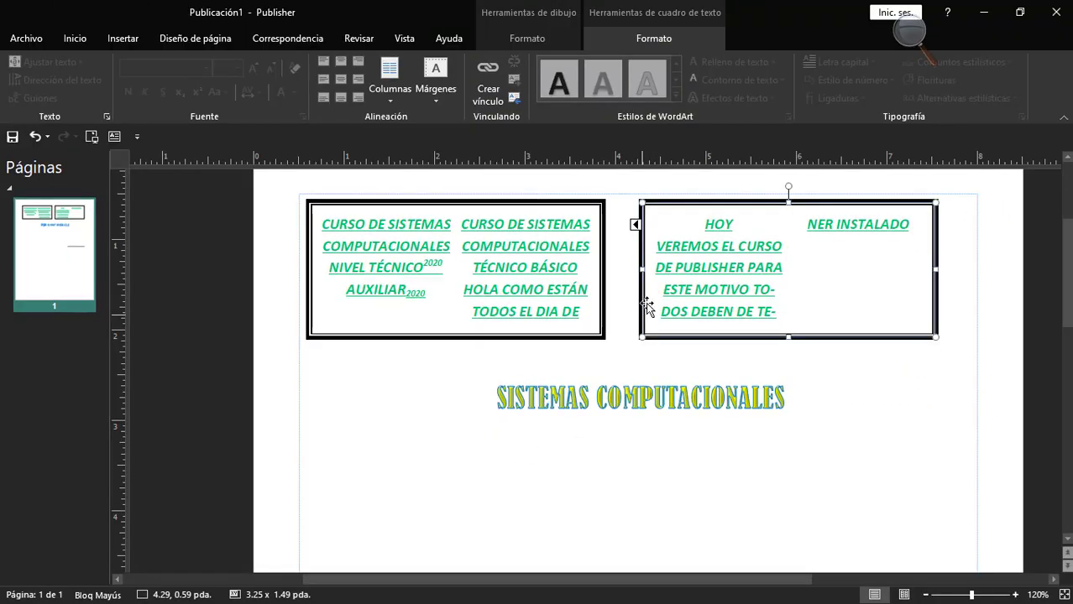
{"action": "double_click", "coordinate": [716, 395]}
{"action": "triple_click", "coordinate": [715, 394]}
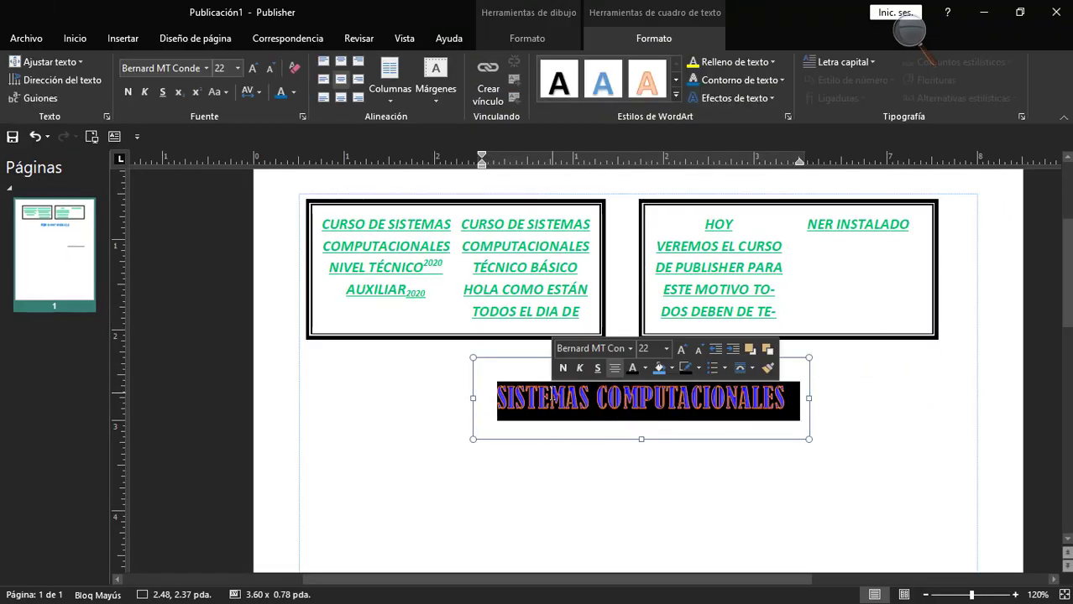
{"action": "left_click", "coordinate": [736, 98]}
{"action": "mouse_move", "coordinate": [732, 233]}
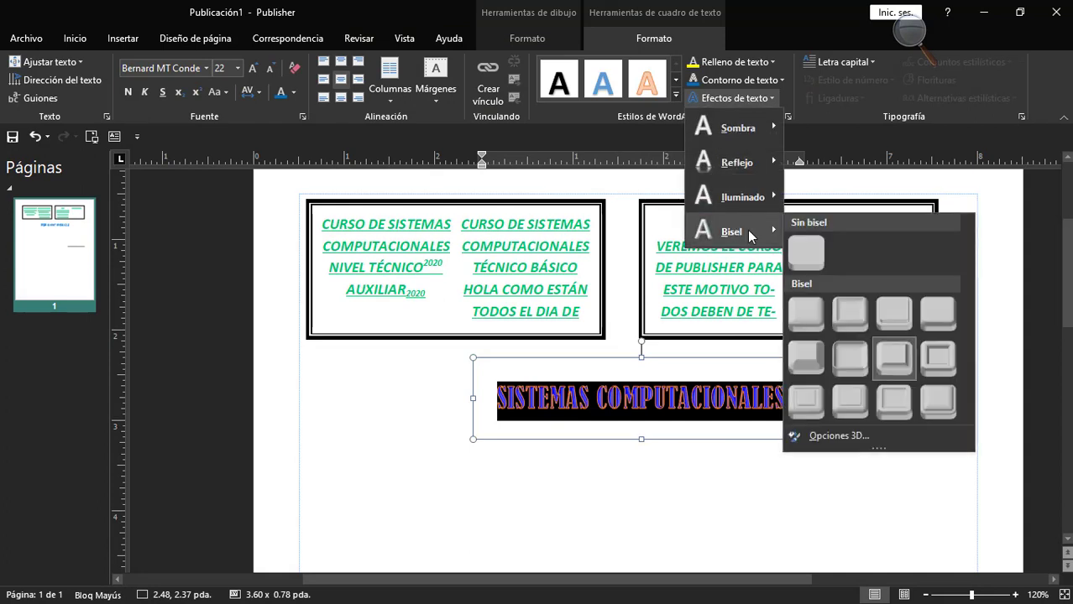
{"action": "left_click", "coordinate": [845, 359]}
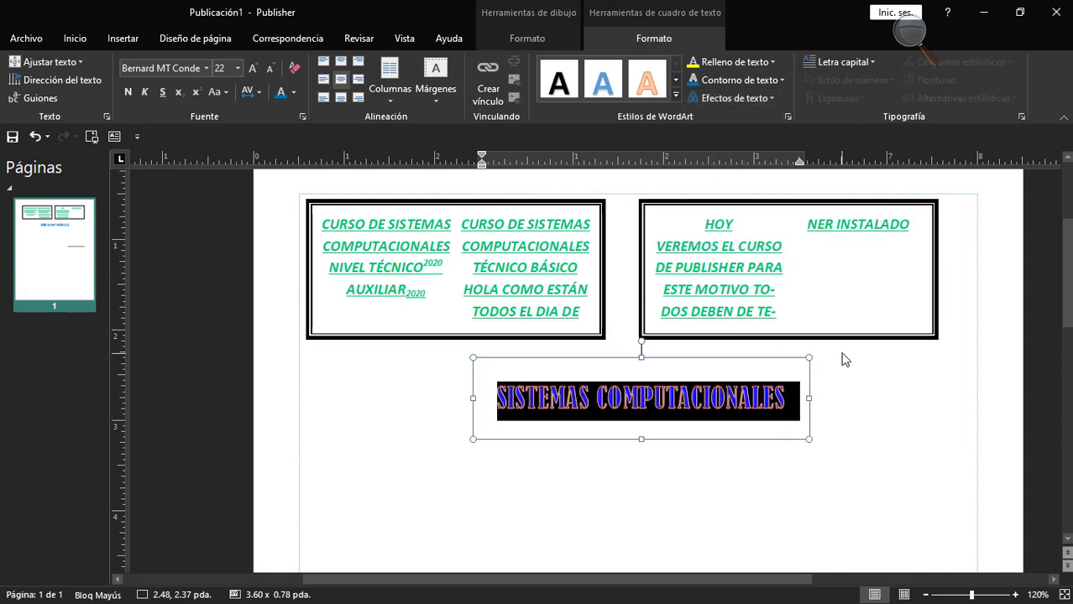
{"action": "left_click", "coordinate": [710, 409]}
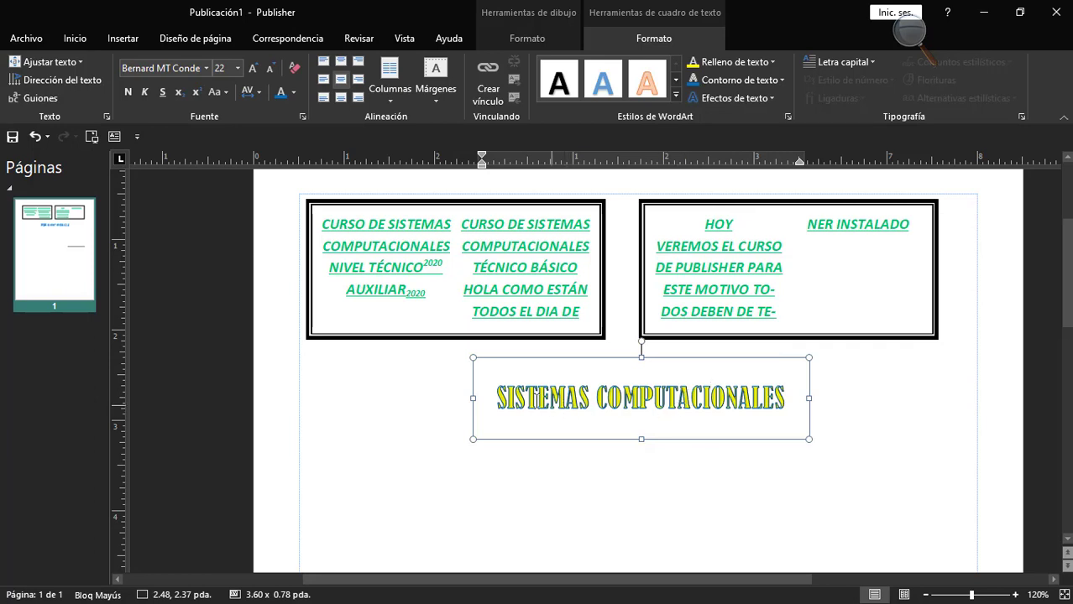
Change the bevel of the "SISTEMAS COMPUTACIONALES" text to the fourth style in the second row.
{"action": "left_click_drag", "start_coordinate": [497, 403], "coordinate": [728, 416]}
{"action": "left_click", "coordinate": [732, 98]}
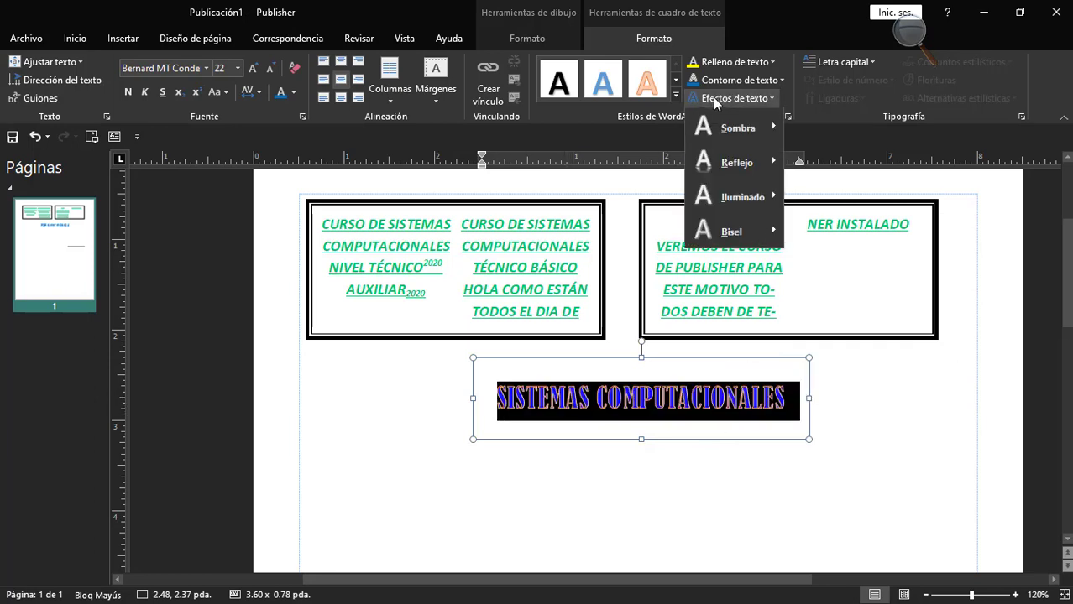
{"action": "mouse_move", "coordinate": [744, 235]}
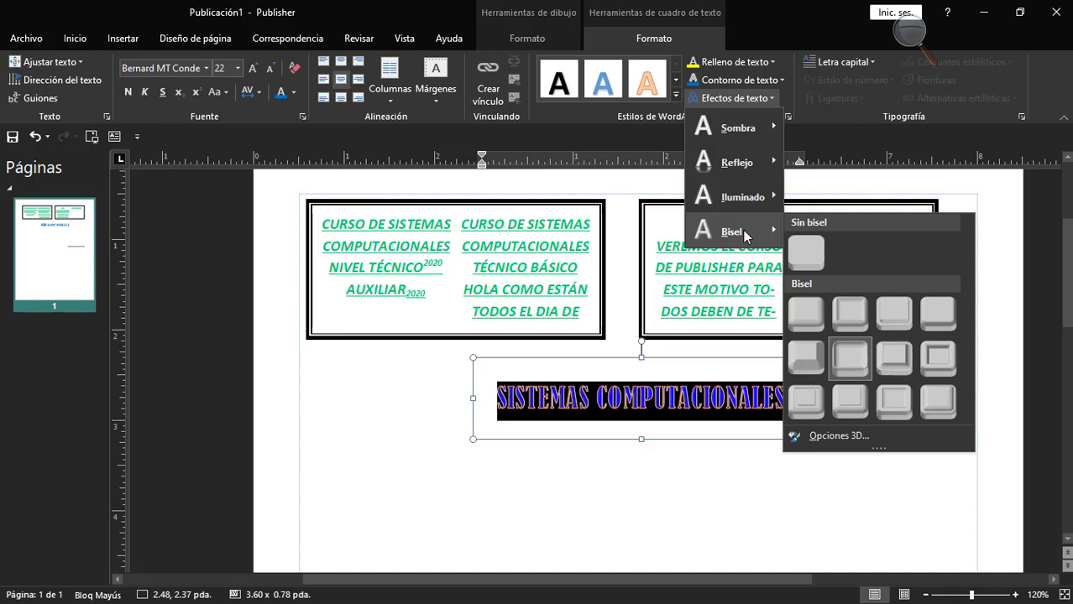
{"action": "left_click", "coordinate": [938, 356]}
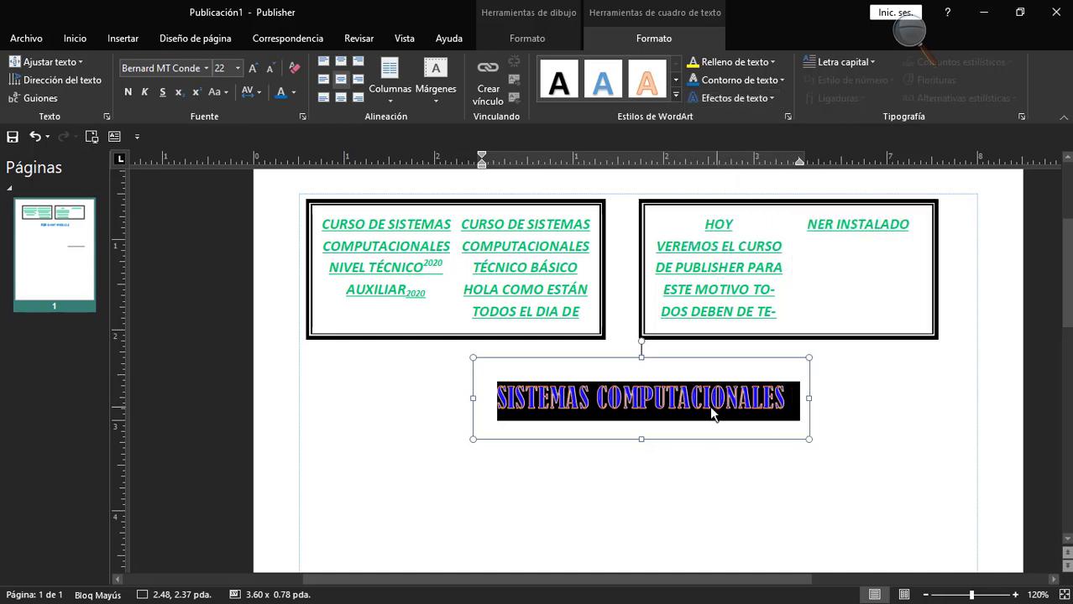
{"action": "left_click", "coordinate": [701, 420]}
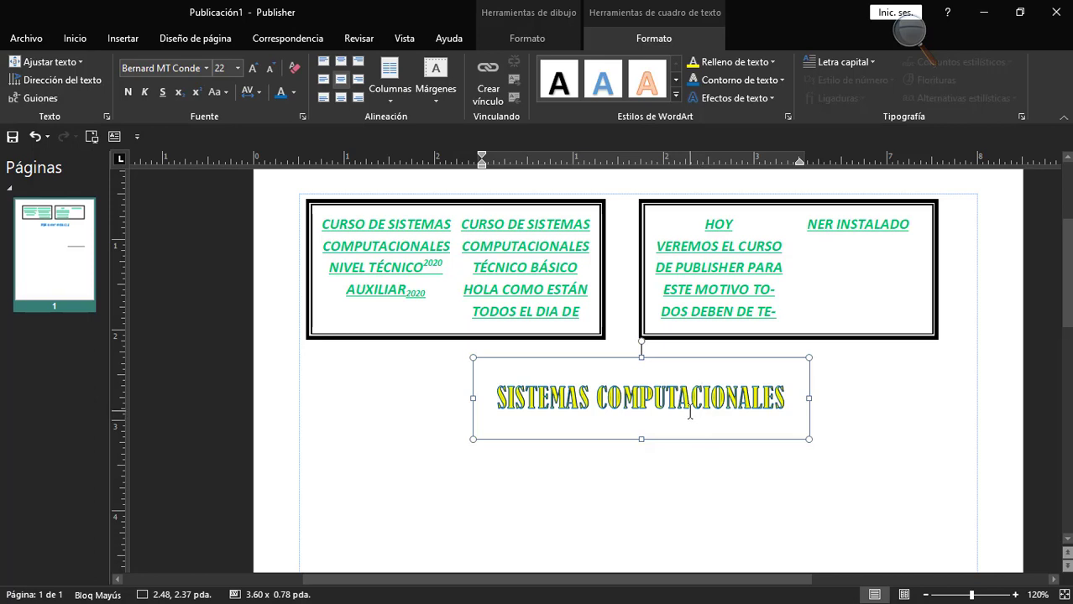
Apply the first drop cap style in the second row to the text beginning "HOY" and enlarge its text box to 3.25 x 2.42 pda.
{"action": "key", "text": "ctrl+z"}
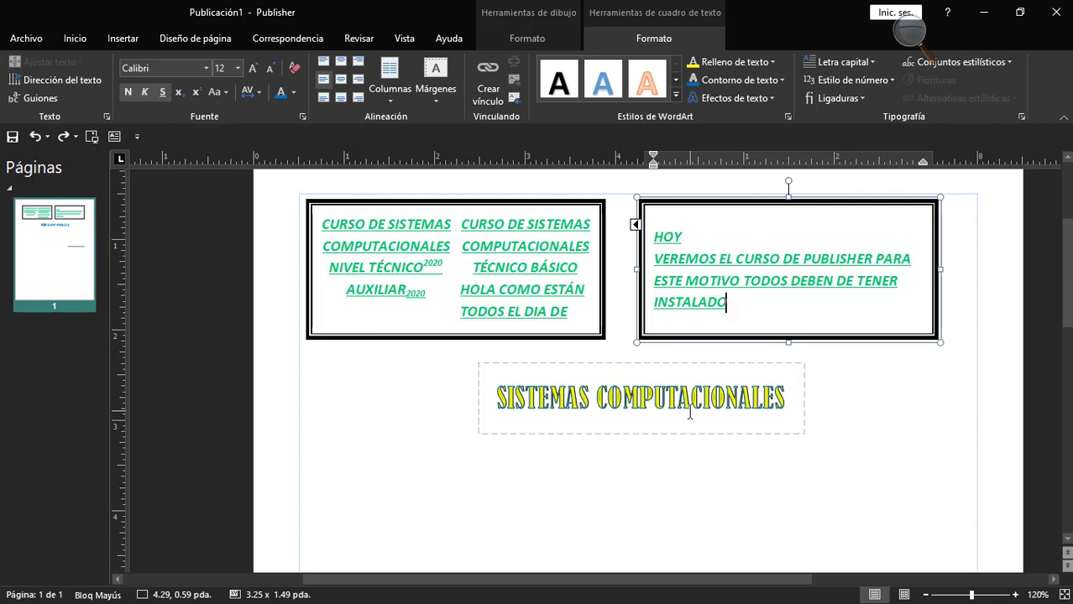
{"action": "left_click_drag", "start_coordinate": [734, 304], "coordinate": [653, 235]}
{"action": "left_click", "coordinate": [870, 60]}
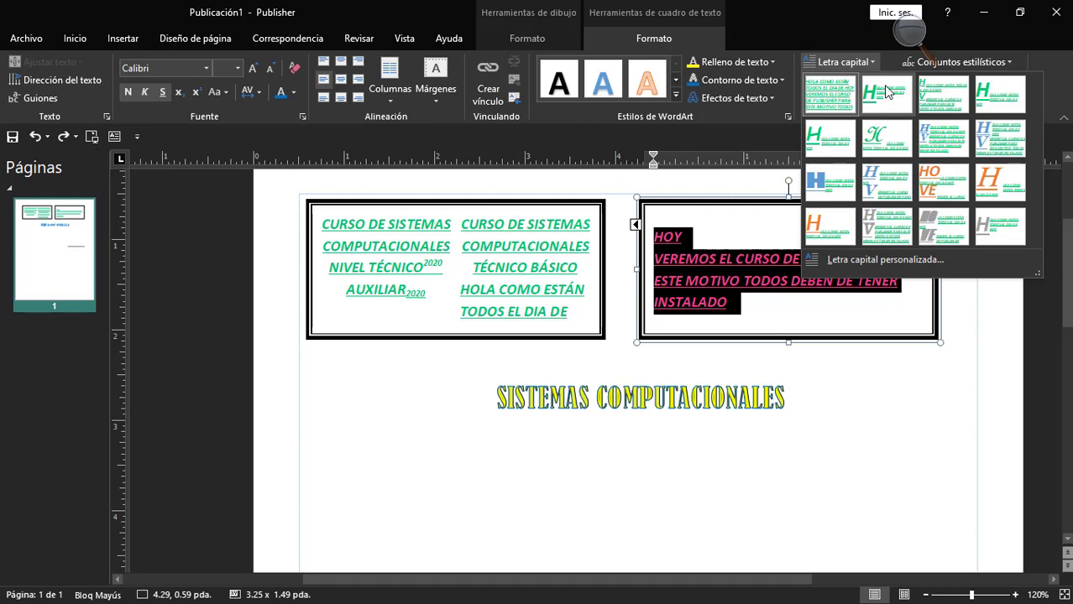
{"action": "left_click", "coordinate": [830, 139]}
{"action": "left_click_drag", "start_coordinate": [788, 343], "coordinate": [778, 426]}
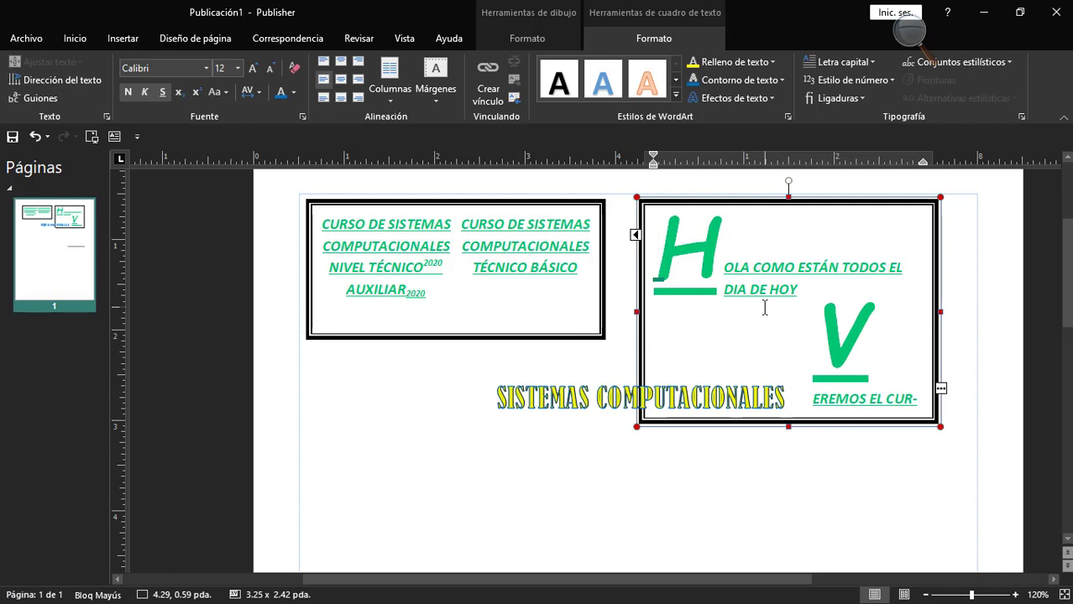
Undo the resizing of the right-hand text box and the drop cap applied to its text.
{"action": "left_click_drag", "start_coordinate": [660, 250], "coordinate": [896, 441]}
{"action": "left_click", "coordinate": [742, 267]}
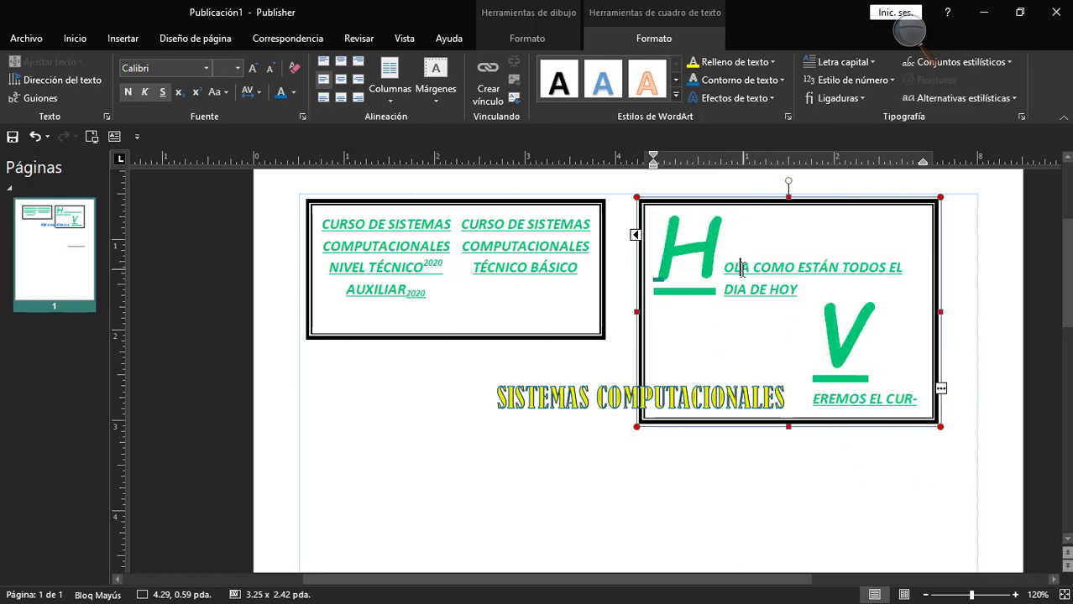
{"action": "key", "text": "ctrl+z"}
{"action": "key", "text": "ctrl+z"}
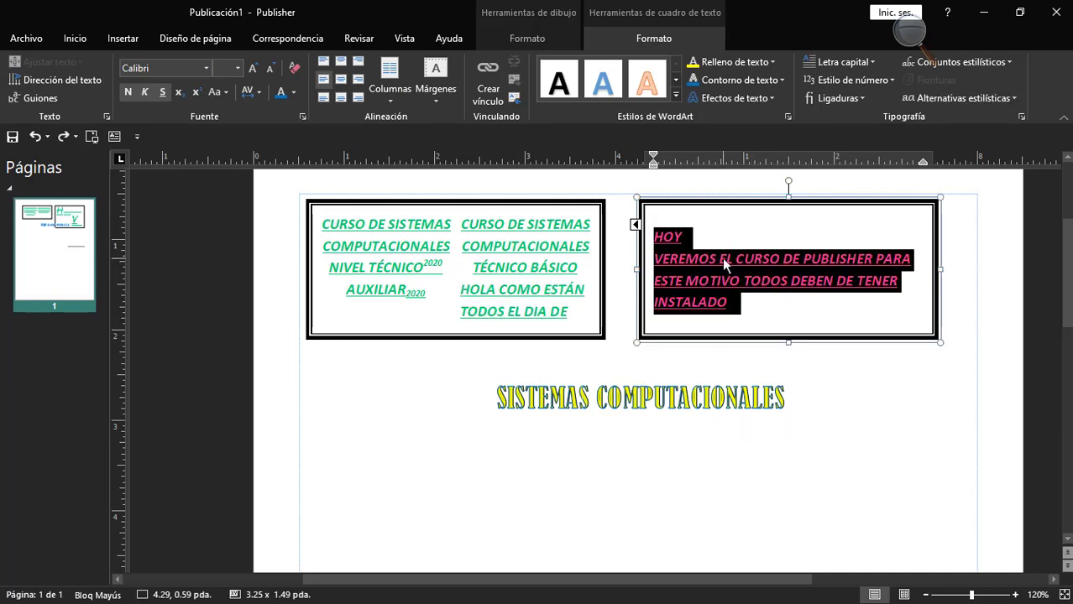
Try the blue drop cap, first in the third row of styles, on the selected text, and undo it.
{"action": "left_click", "coordinate": [843, 61]}
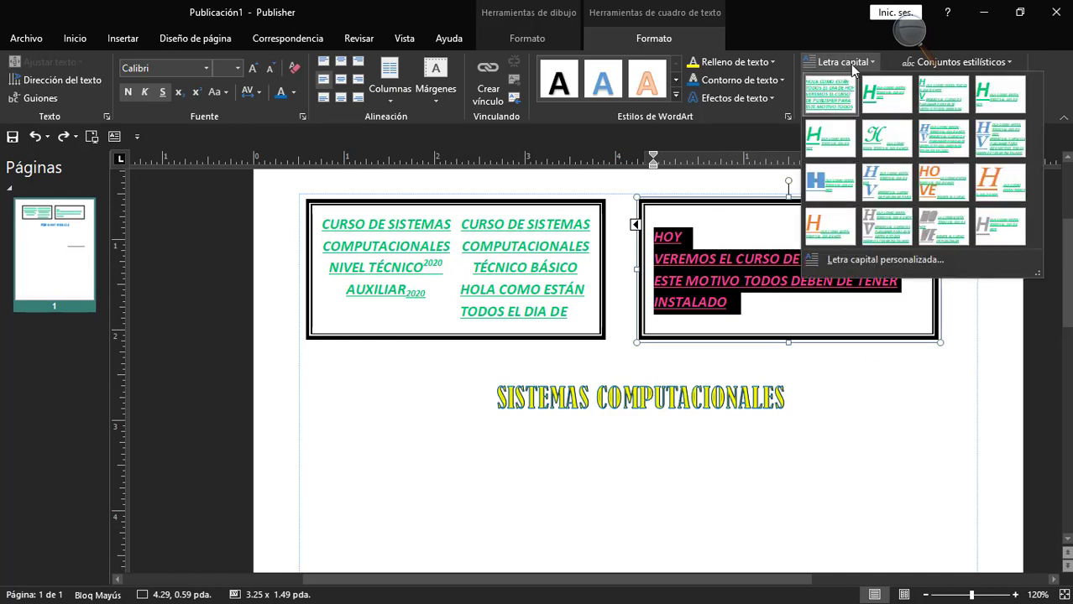
{"action": "left_click", "coordinate": [824, 181]}
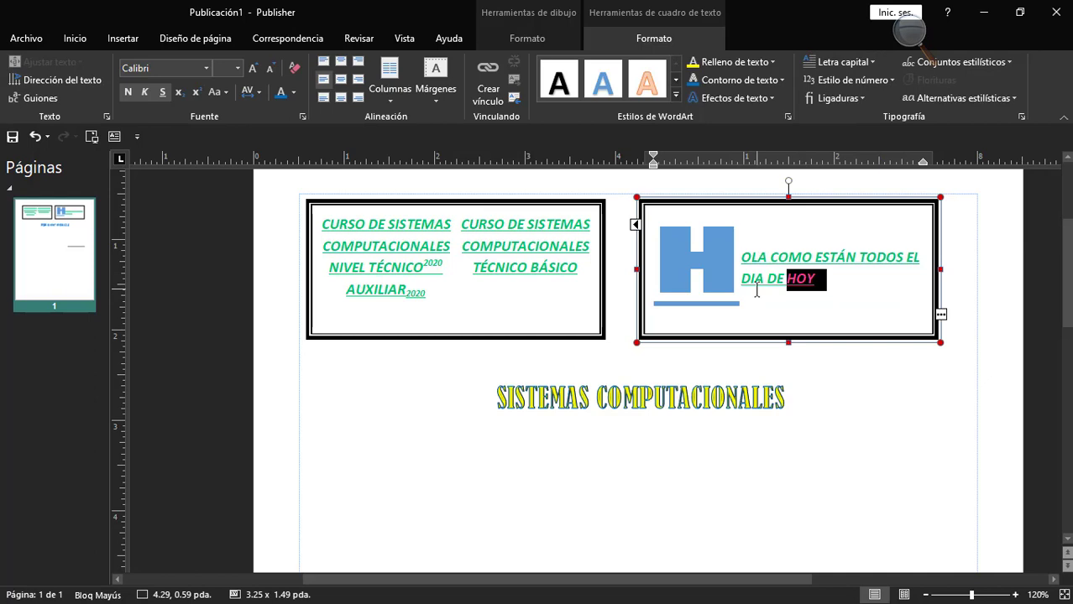
{"action": "key", "text": "ctrl+z"}
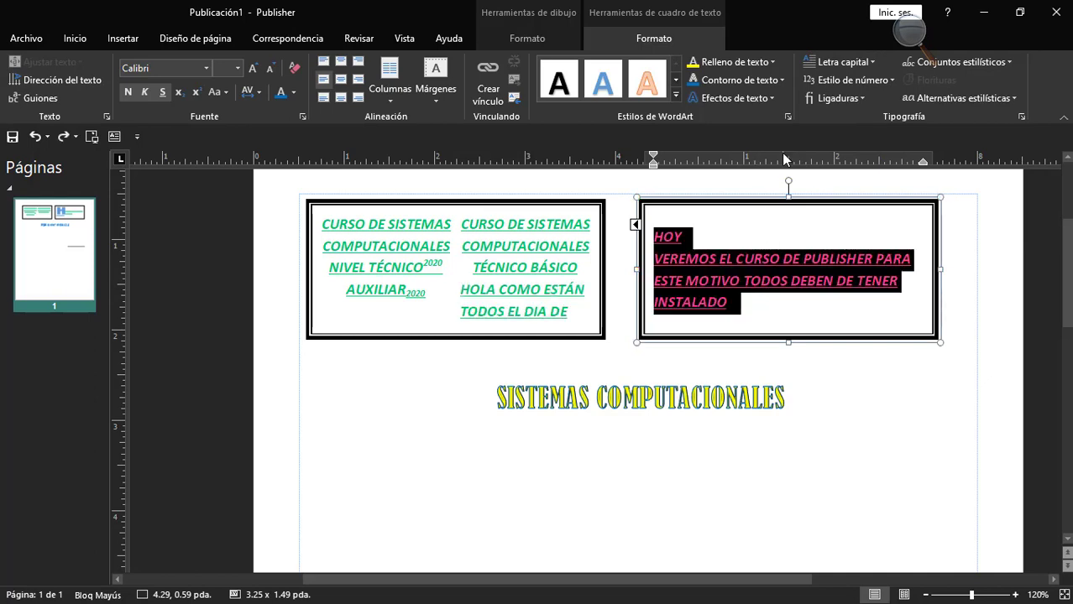
Apply a custom drop cap with the "Alta" position to the selected text of the right-hand text box.
{"action": "left_click", "coordinate": [841, 62]}
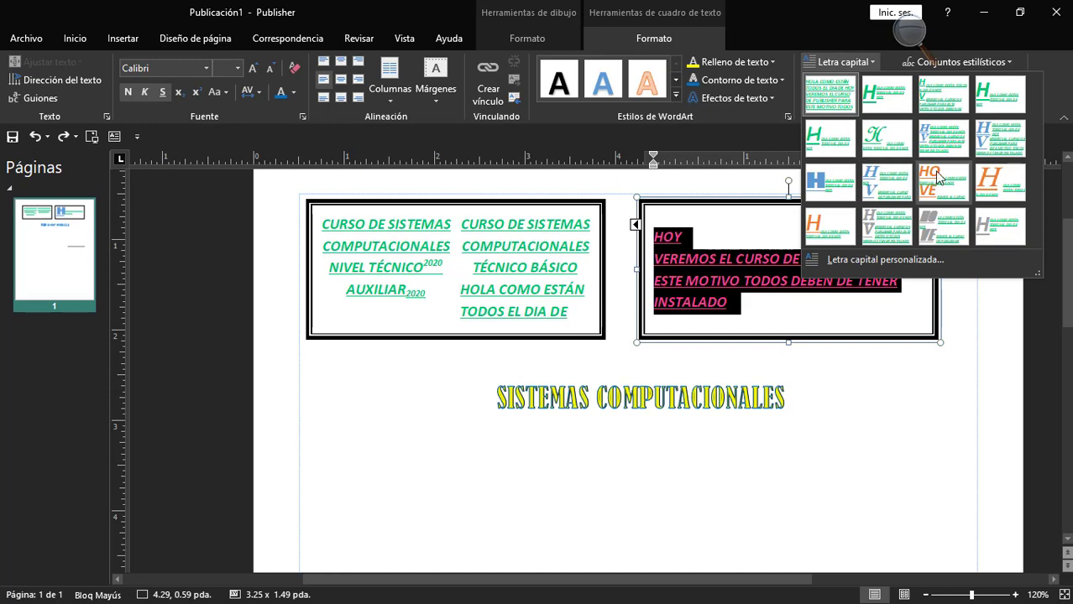
{"action": "left_click", "coordinate": [853, 264]}
{"action": "left_click_drag", "start_coordinate": [611, 136], "coordinate": [471, 123]}
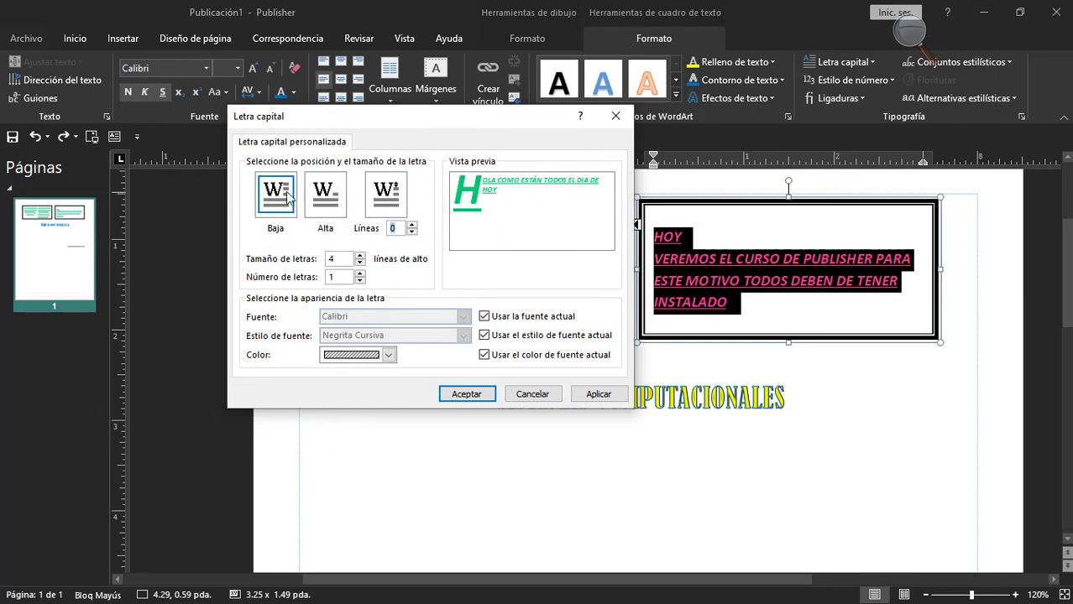
{"action": "left_click", "coordinate": [388, 202]}
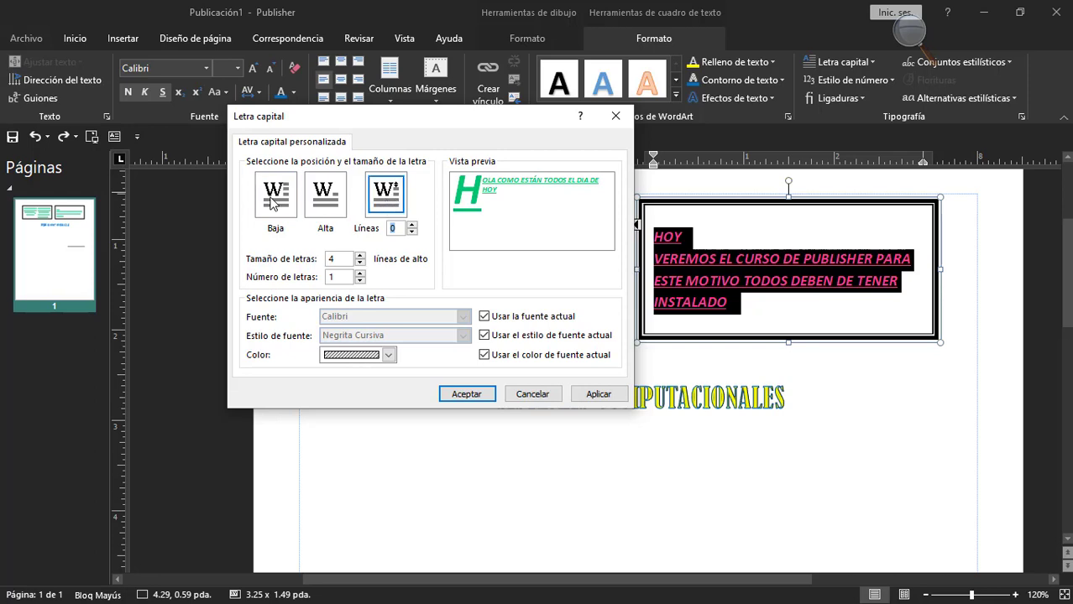
{"action": "left_click", "coordinate": [274, 205]}
{"action": "left_click", "coordinate": [312, 196]}
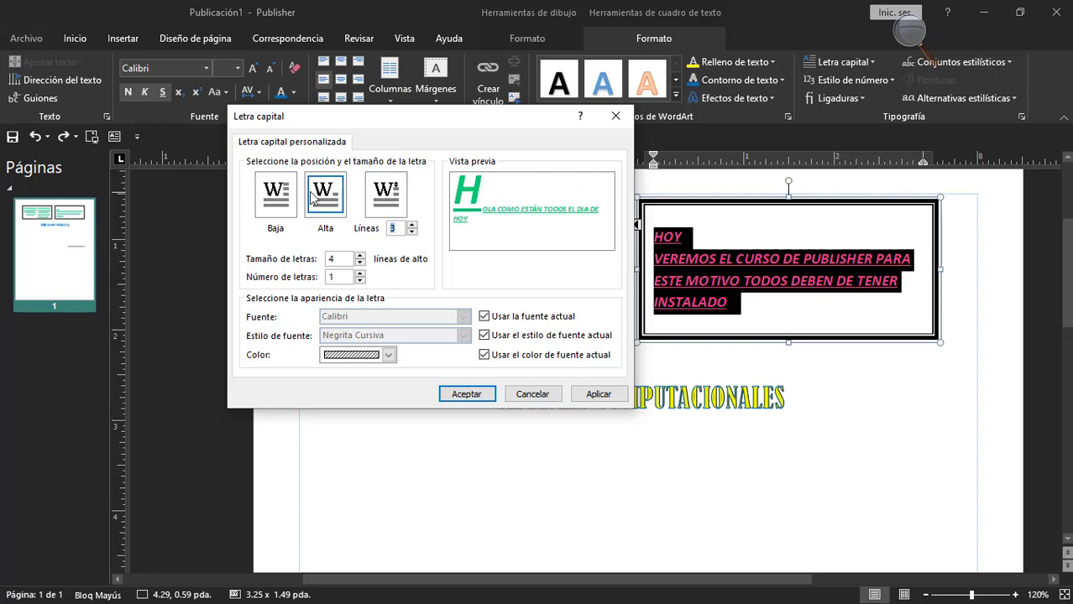
{"action": "left_click", "coordinate": [467, 394]}
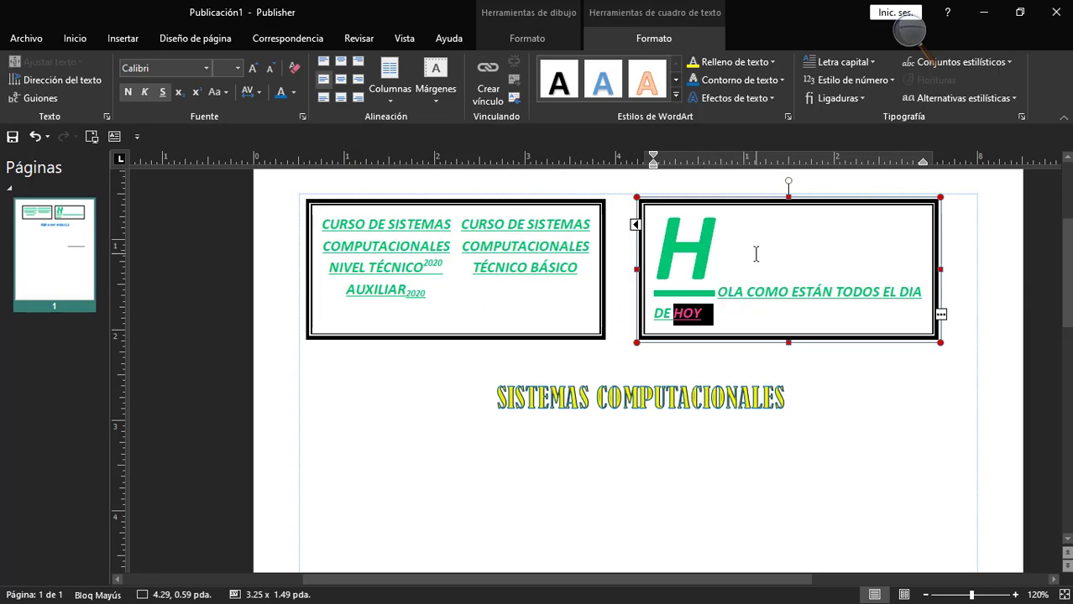
Open the number style options (Estilo de número) for the selected word "HOY".
{"action": "left_click", "coordinate": [888, 79]}
{"action": "left_click", "coordinate": [888, 79]}
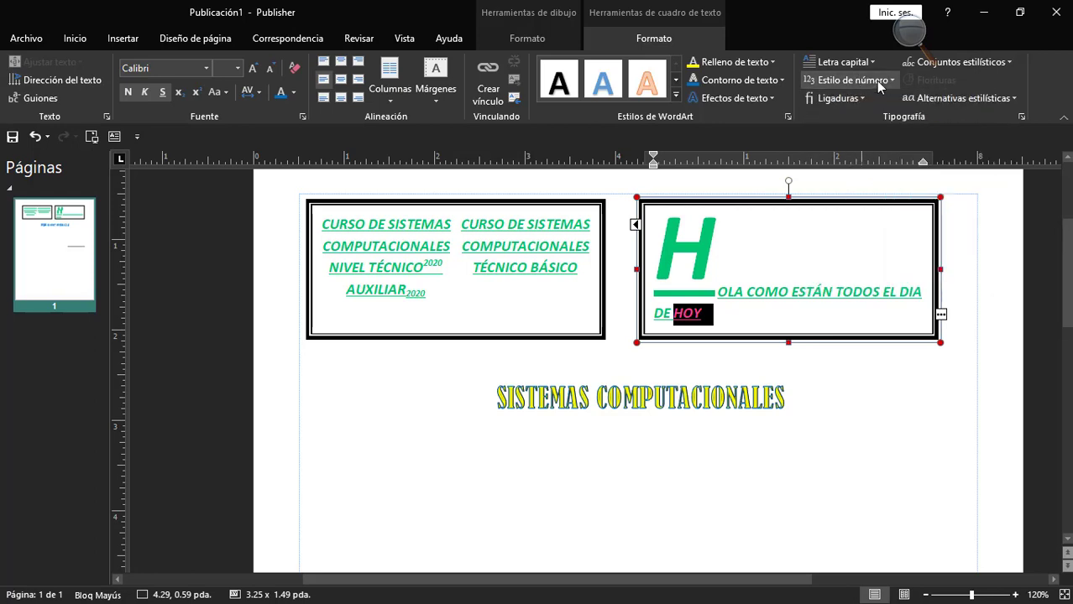
{"action": "left_click", "coordinate": [887, 79]}
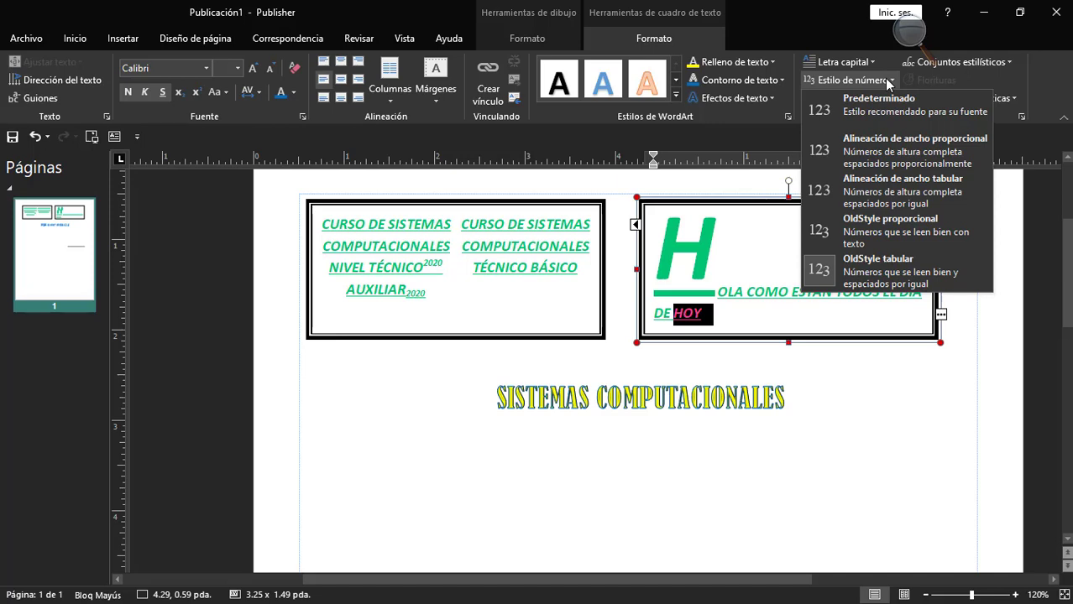
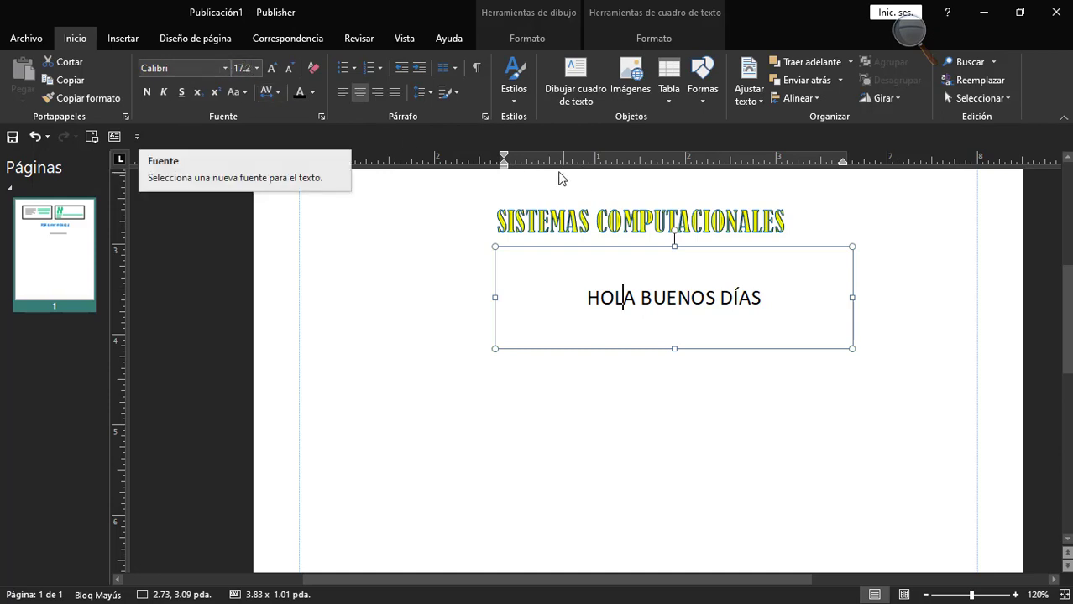
Select the text "HOLA BUENOS DÍAS" and narrow its text box from the left edge to about 2.98 pda wide.
{"action": "left_click_drag", "start_coordinate": [587, 298], "coordinate": [769, 298]}
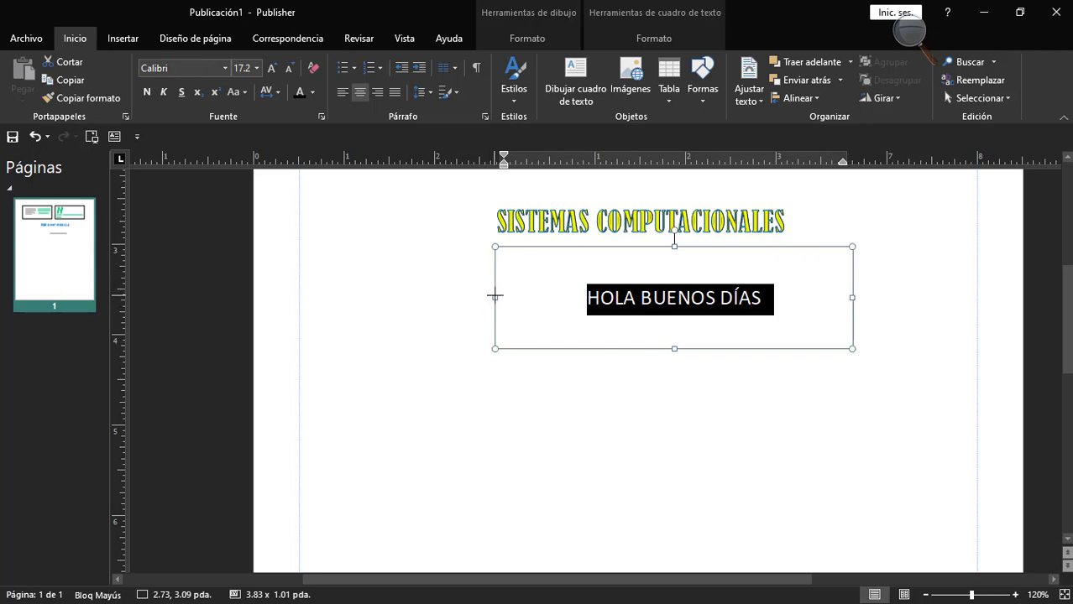
{"action": "left_click_drag", "start_coordinate": [494, 297], "coordinate": [572, 297]}
Try the Dirección and Lema text styles on the selected "HOLA BUENOS DÍAS" text.
{"action": "left_click", "coordinate": [515, 106]}
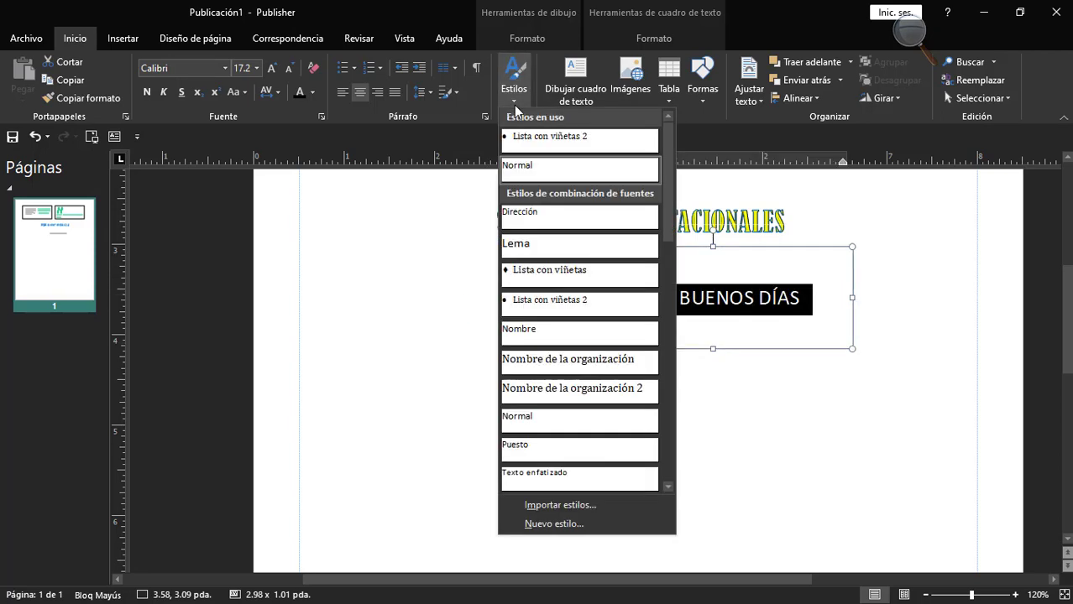
{"action": "left_click", "coordinate": [541, 225]}
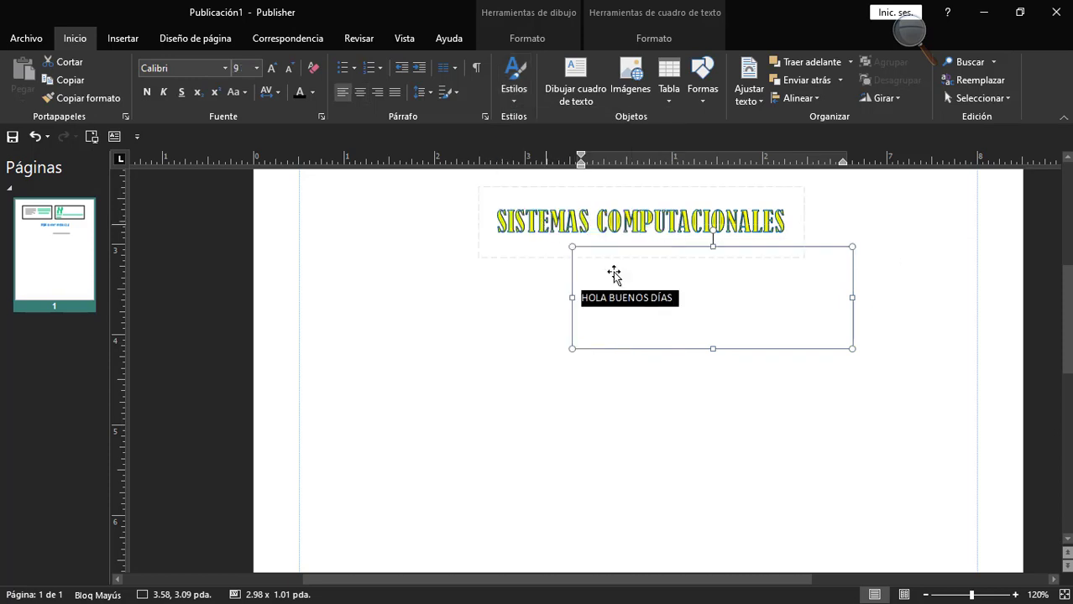
{"action": "left_click", "coordinate": [513, 90]}
{"action": "left_click", "coordinate": [529, 275]}
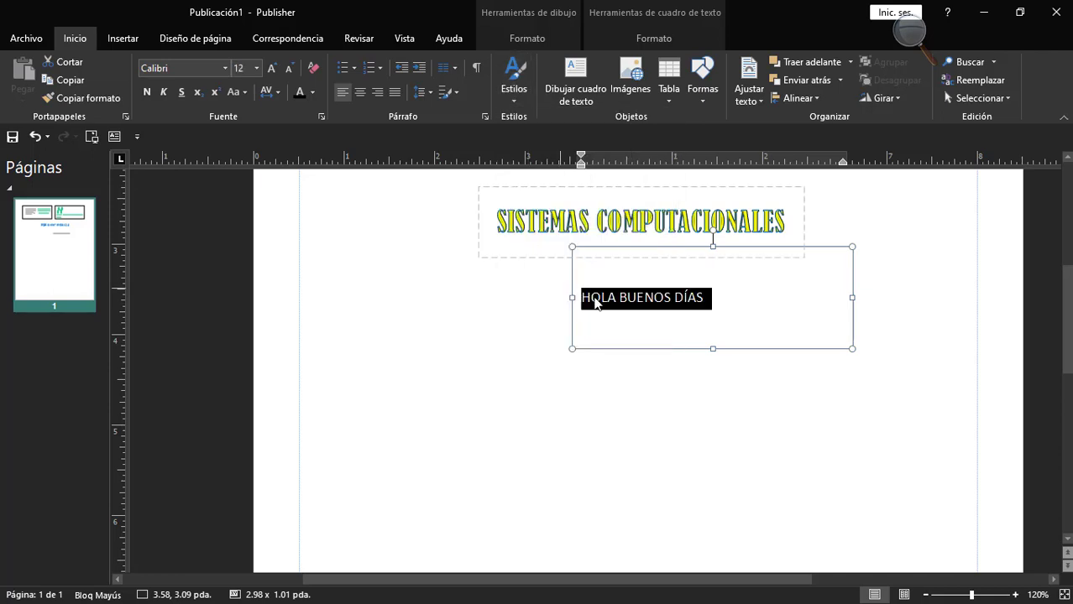
Apply the Título 1 style to the selected "HOLA BUENOS DÍAS" text.
{"action": "left_click", "coordinate": [514, 92]}
{"action": "scroll", "coordinate": [562, 254], "scroll_direction": "down", "scroll_amount": 4}
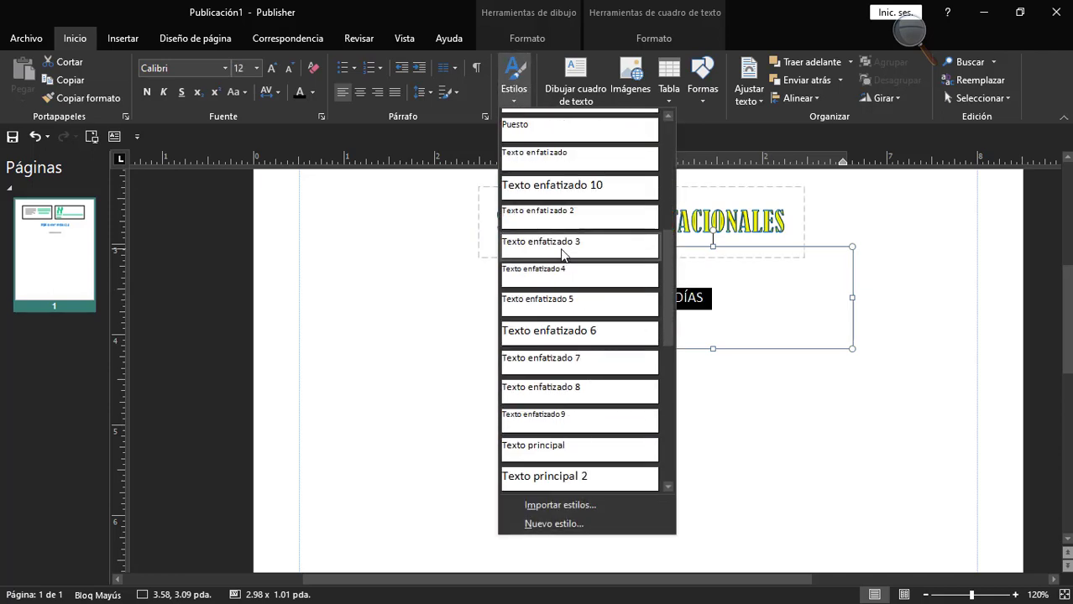
{"action": "left_click", "coordinate": [512, 91]}
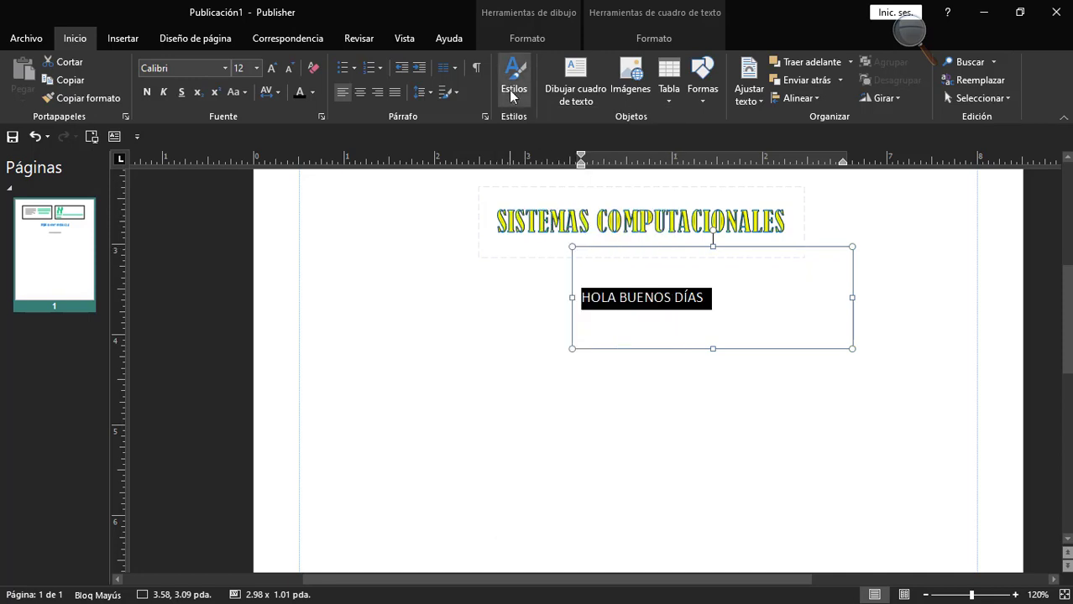
{"action": "left_click", "coordinate": [510, 94]}
{"action": "scroll", "coordinate": [561, 304], "scroll_direction": "down", "scroll_amount": 10}
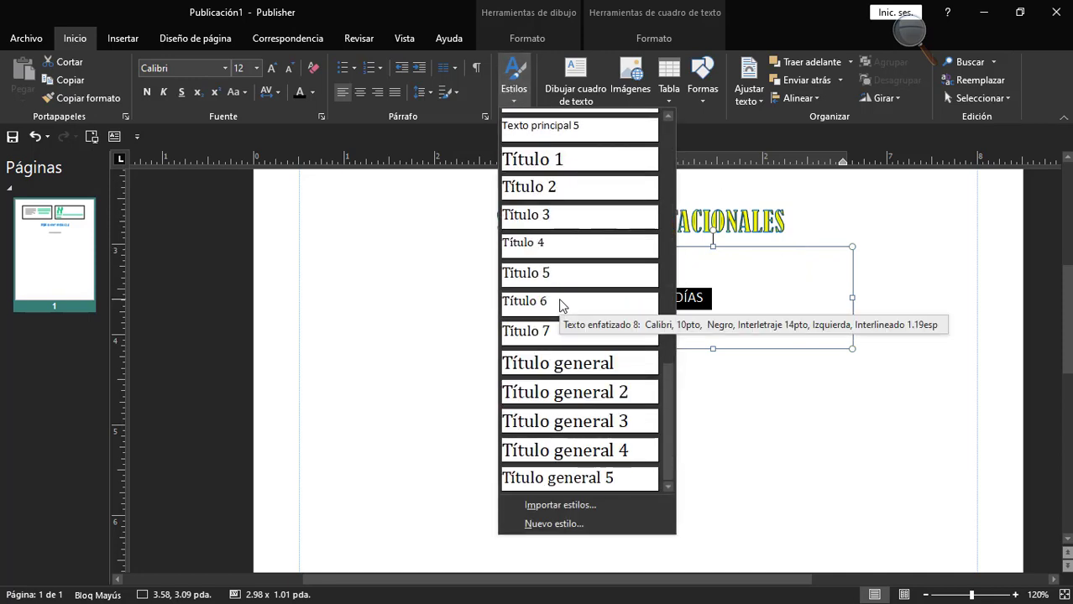
{"action": "left_click", "coordinate": [548, 159]}
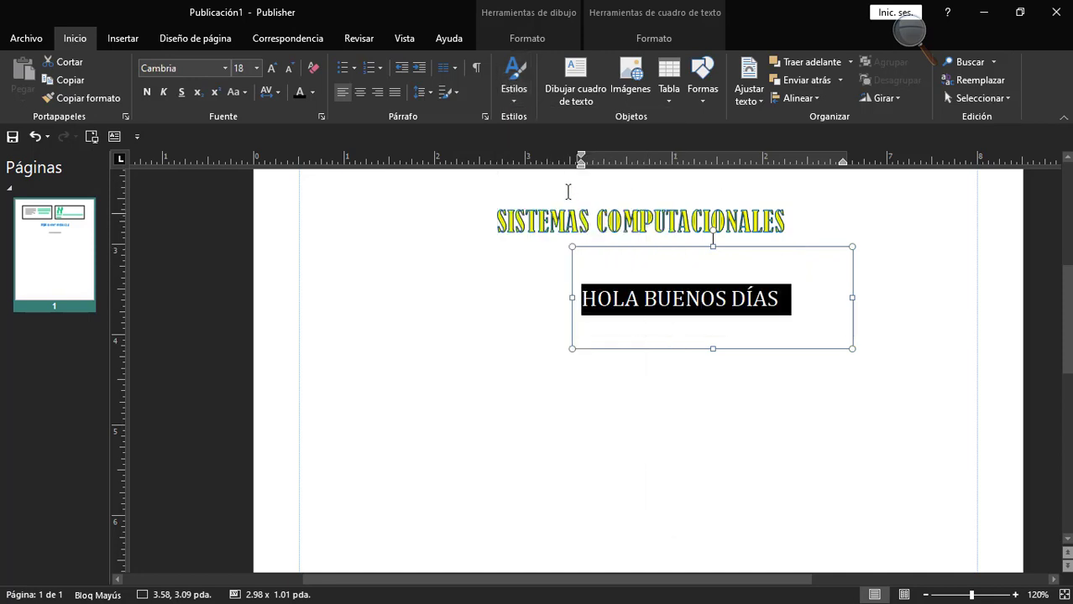
Open the Normal style for modification and examine its lists of styles to change and following-paragraph styles.
{"action": "left_click", "coordinate": [515, 96]}
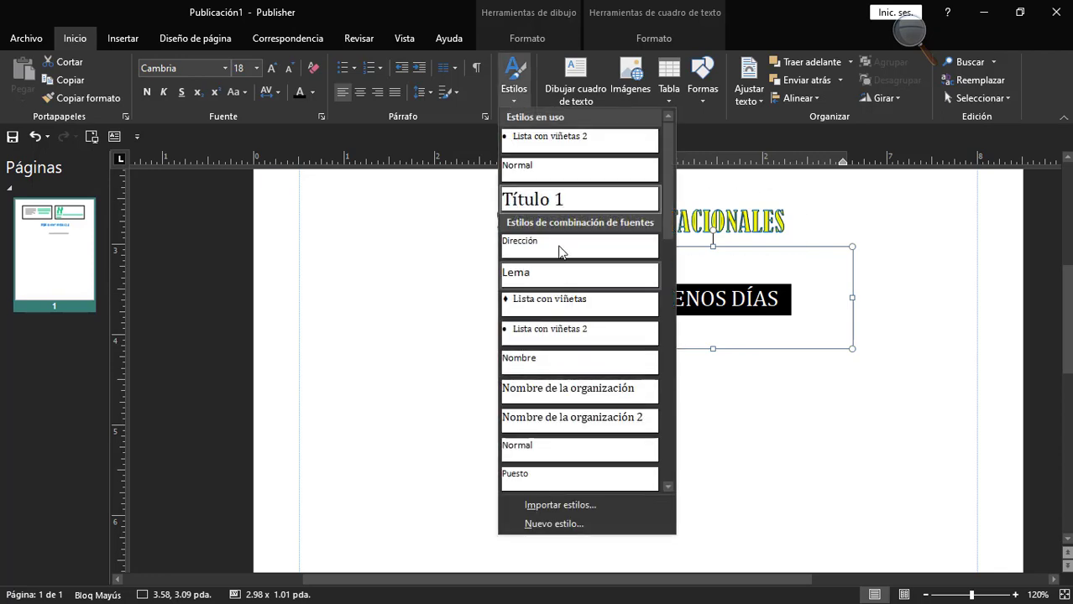
{"action": "right_click", "coordinate": [520, 176]}
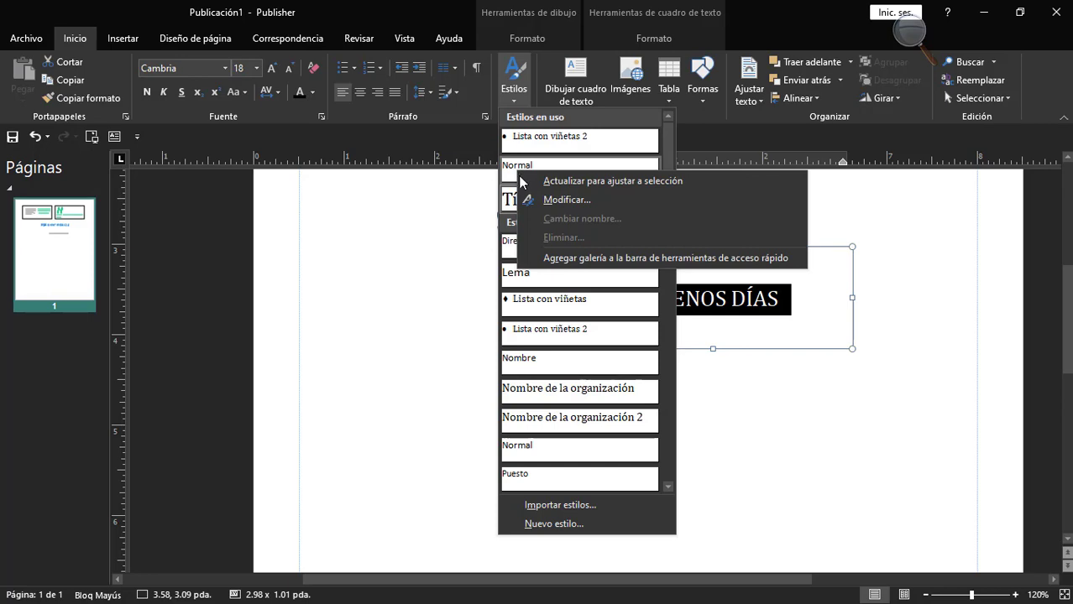
{"action": "left_click", "coordinate": [541, 199]}
{"action": "left_click_drag", "start_coordinate": [529, 105], "coordinate": [442, 193]}
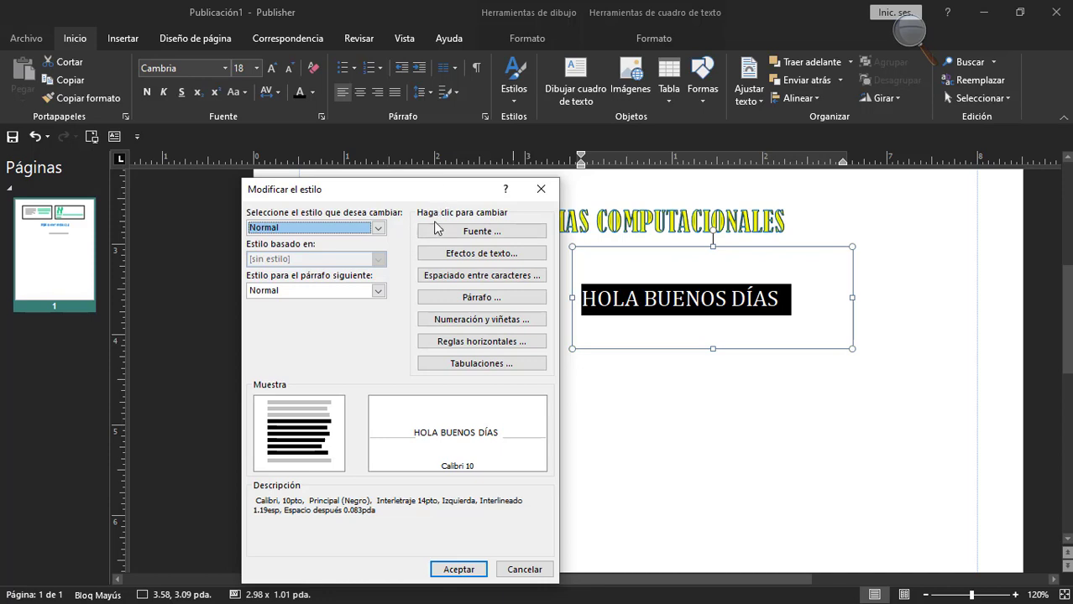
{"action": "left_click", "coordinate": [377, 229]}
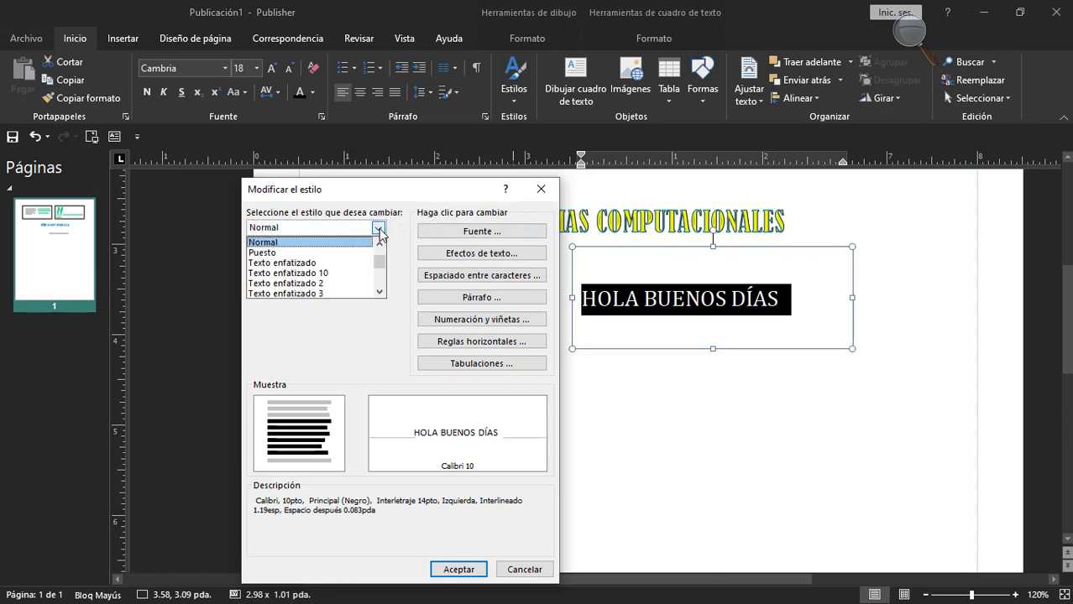
{"action": "left_click", "coordinate": [379, 232]}
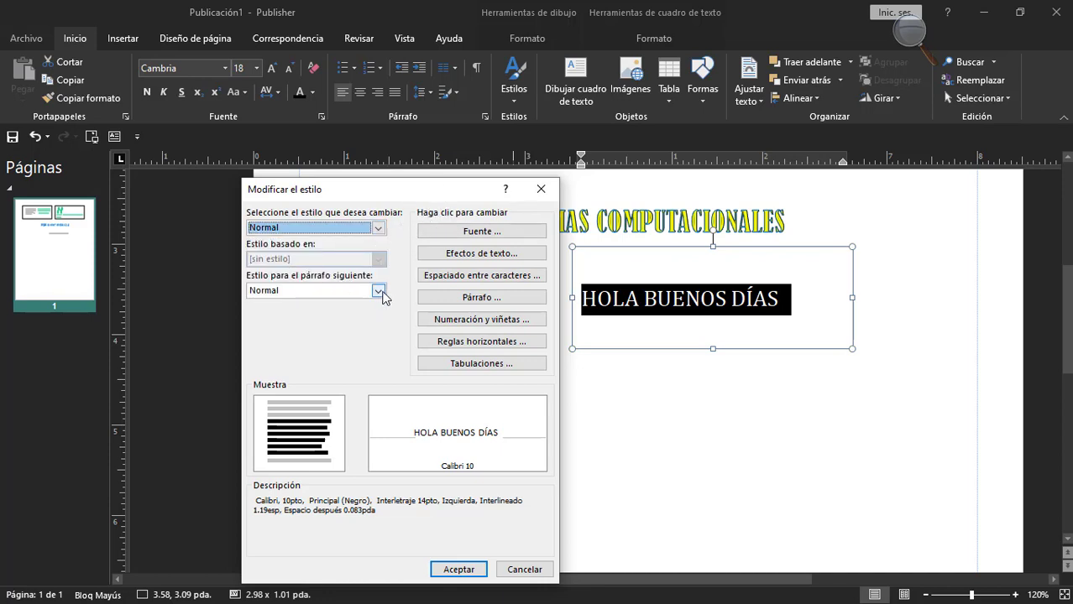
{"action": "left_click", "coordinate": [378, 291]}
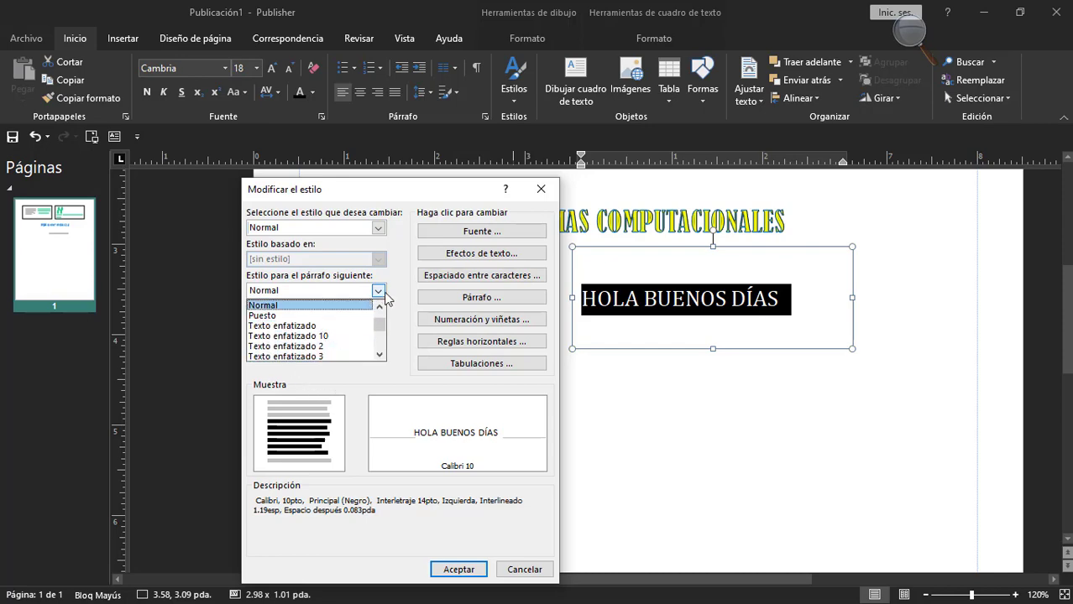
{"action": "left_click", "coordinate": [384, 294]}
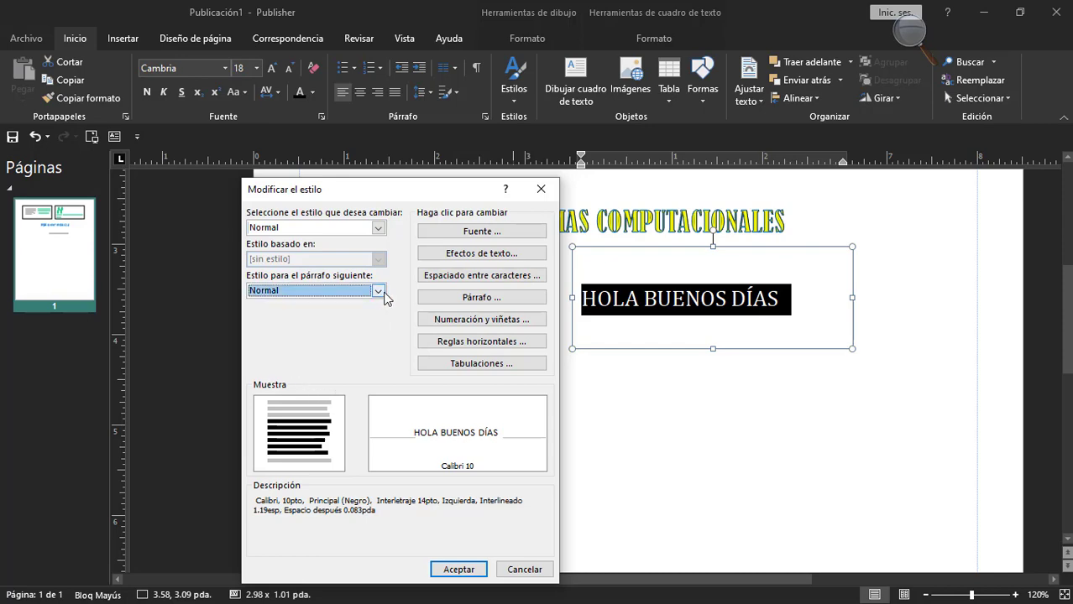
Examine the font, font style, size and color choices in the Normal style's font settings, leaving without changes.
{"action": "left_click", "coordinate": [468, 232]}
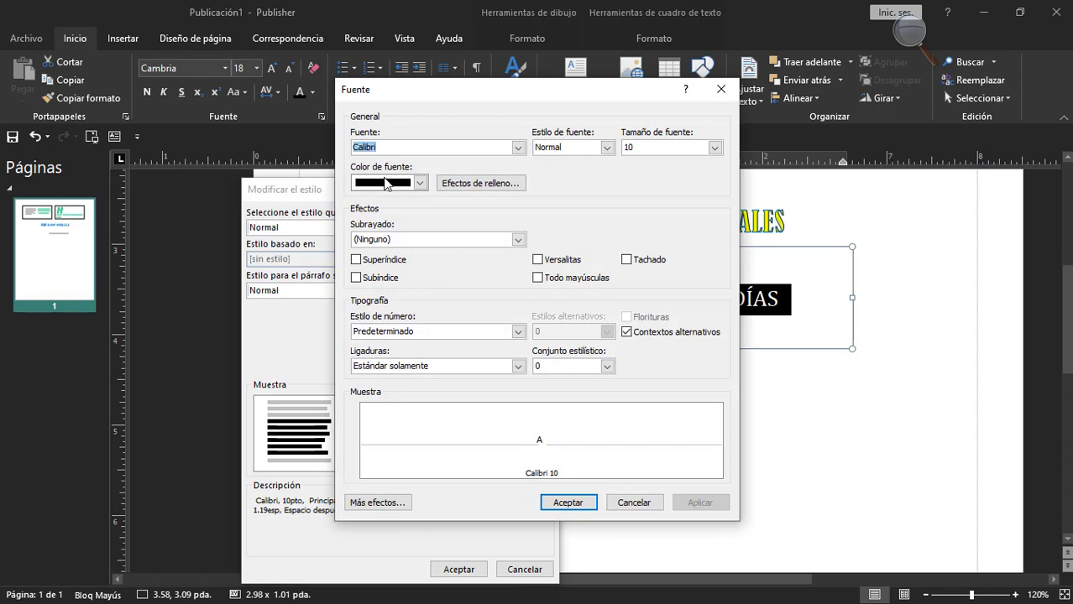
{"action": "left_click", "coordinate": [518, 148]}
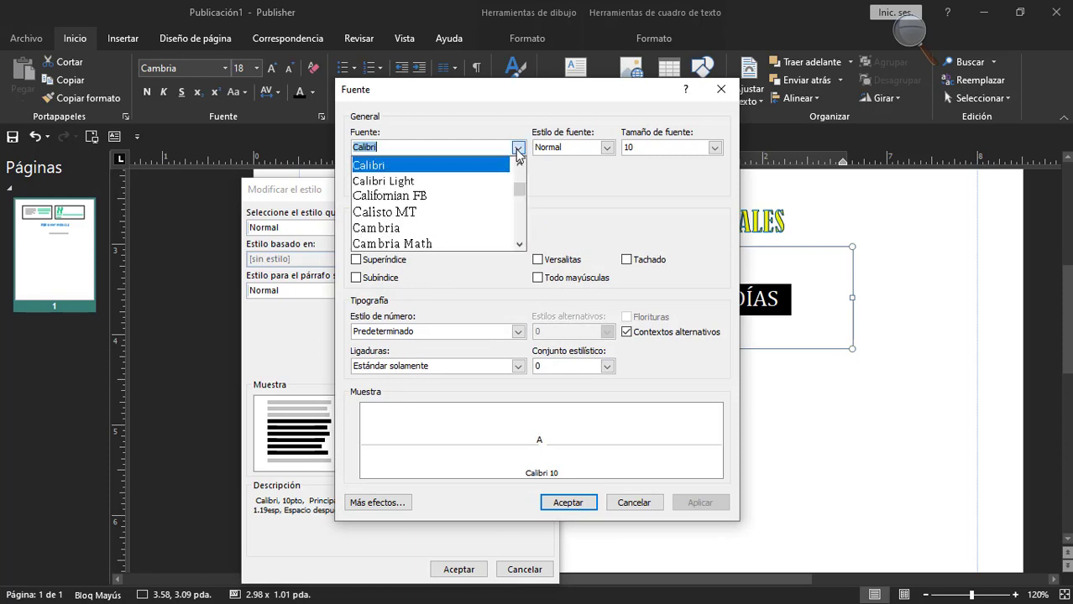
{"action": "left_click", "coordinate": [518, 148]}
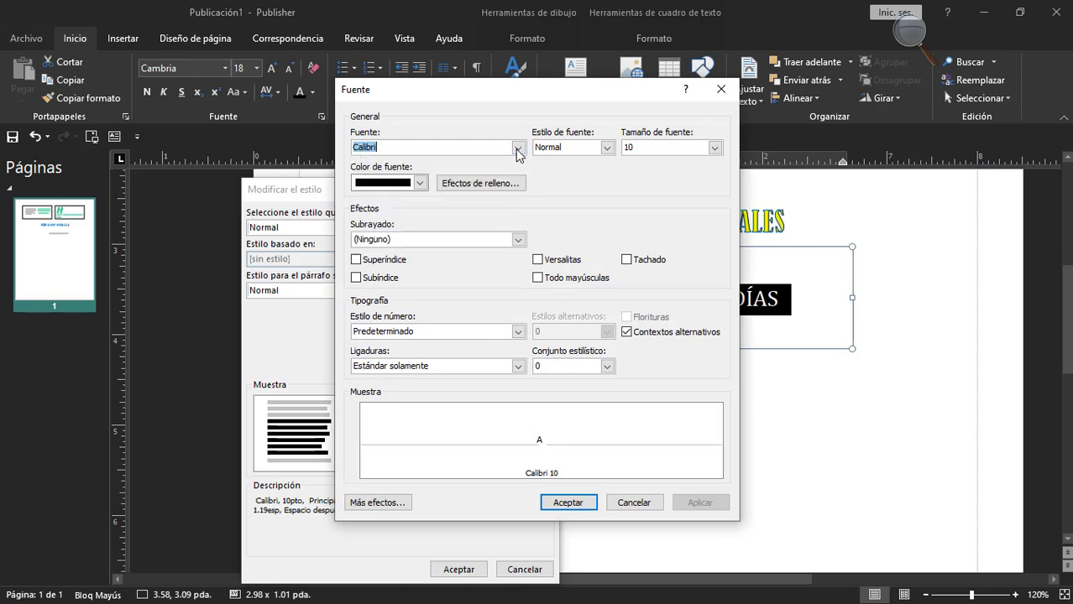
{"action": "left_click", "coordinate": [607, 148]}
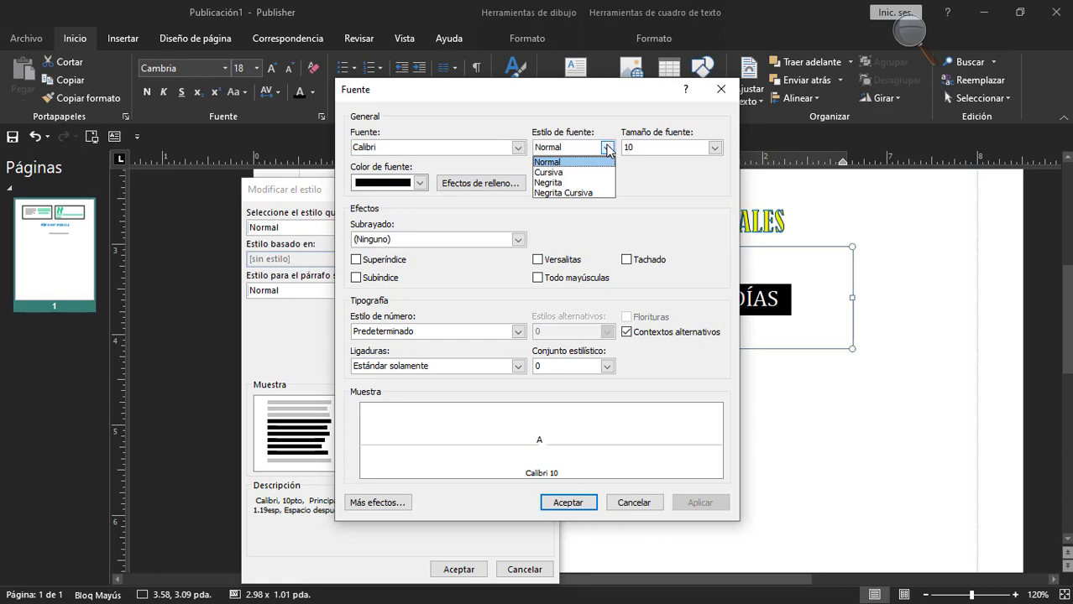
{"action": "left_click", "coordinate": [607, 148]}
{"action": "left_click", "coordinate": [714, 147]}
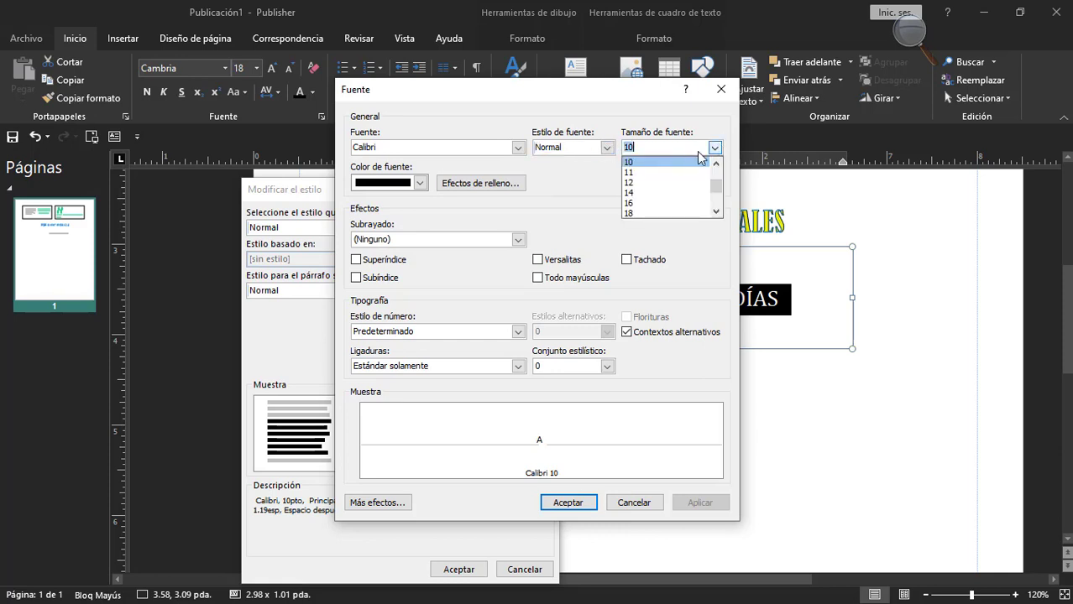
{"action": "left_click", "coordinate": [422, 184]}
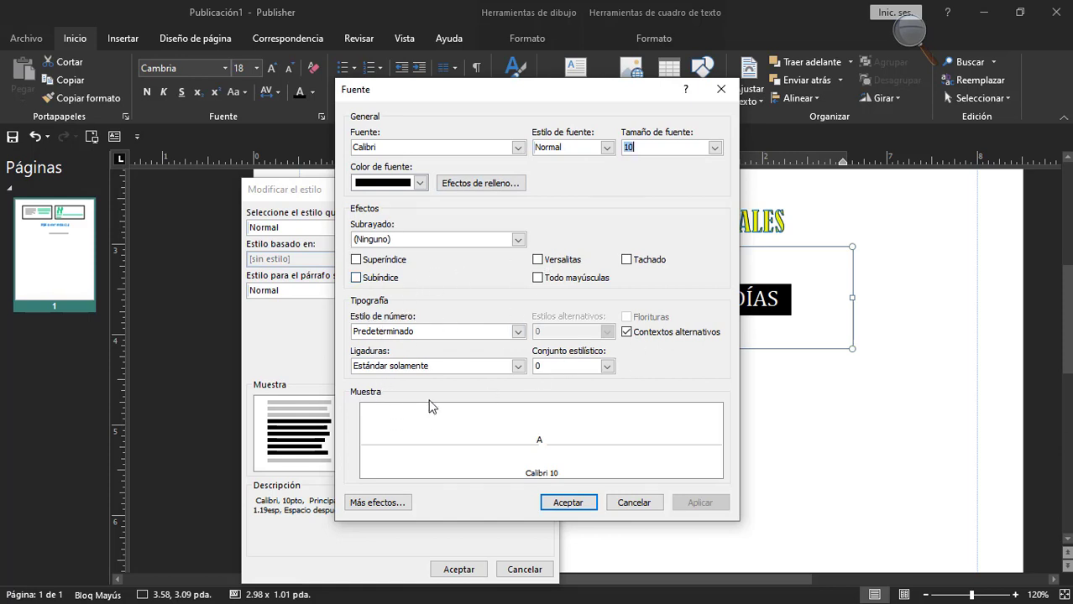
{"action": "left_click", "coordinate": [620, 503]}
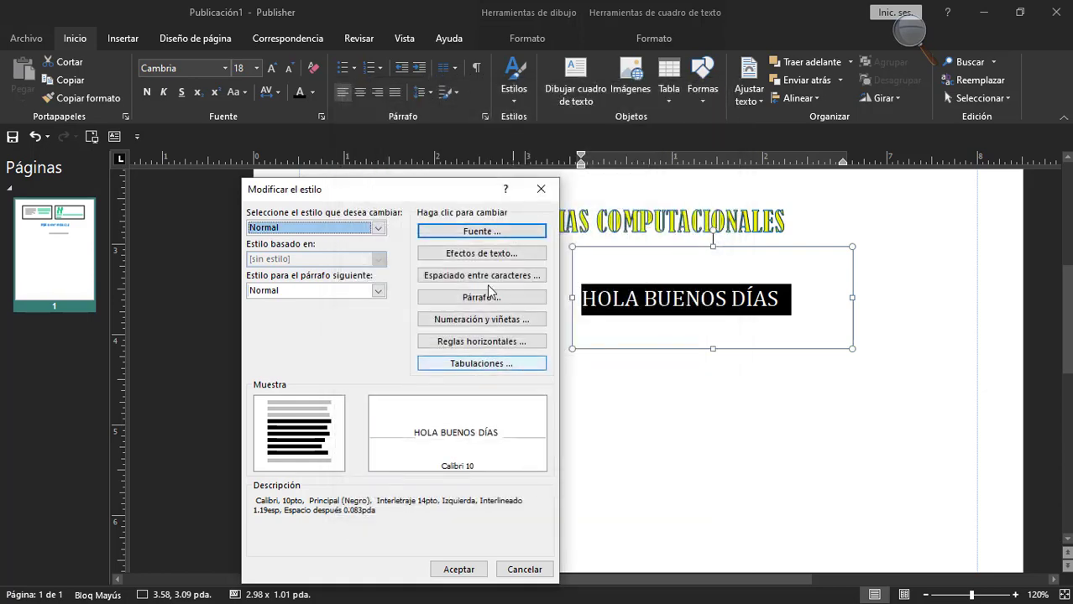
Examine the Sombra and Formato 3D options in the Normal style's text effects, leaving without changes.
{"action": "left_click", "coordinate": [481, 253]}
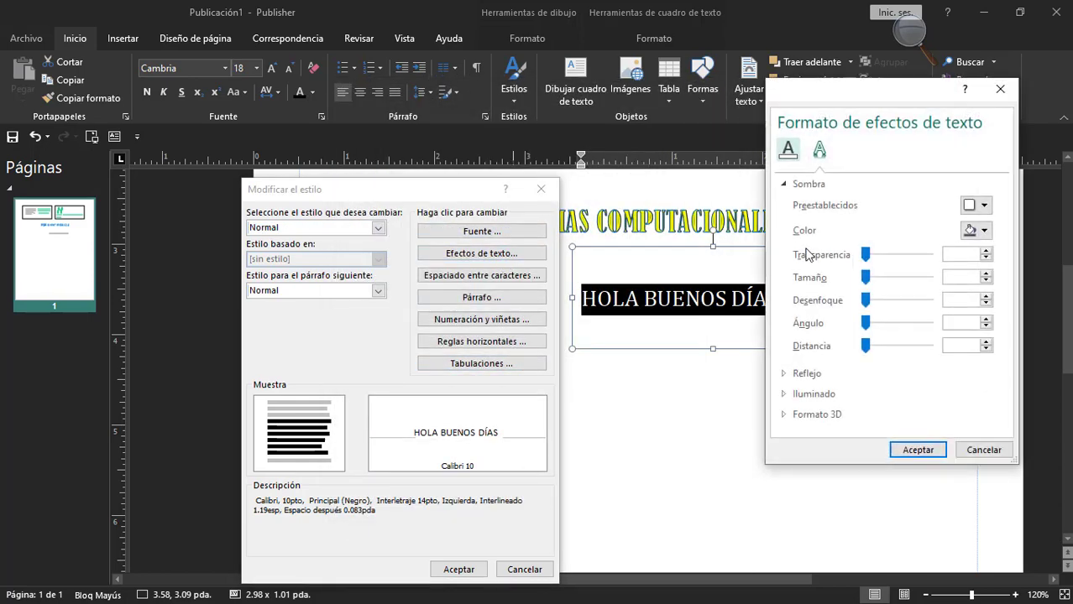
{"action": "left_click_drag", "start_coordinate": [871, 97], "coordinate": [734, 94]}
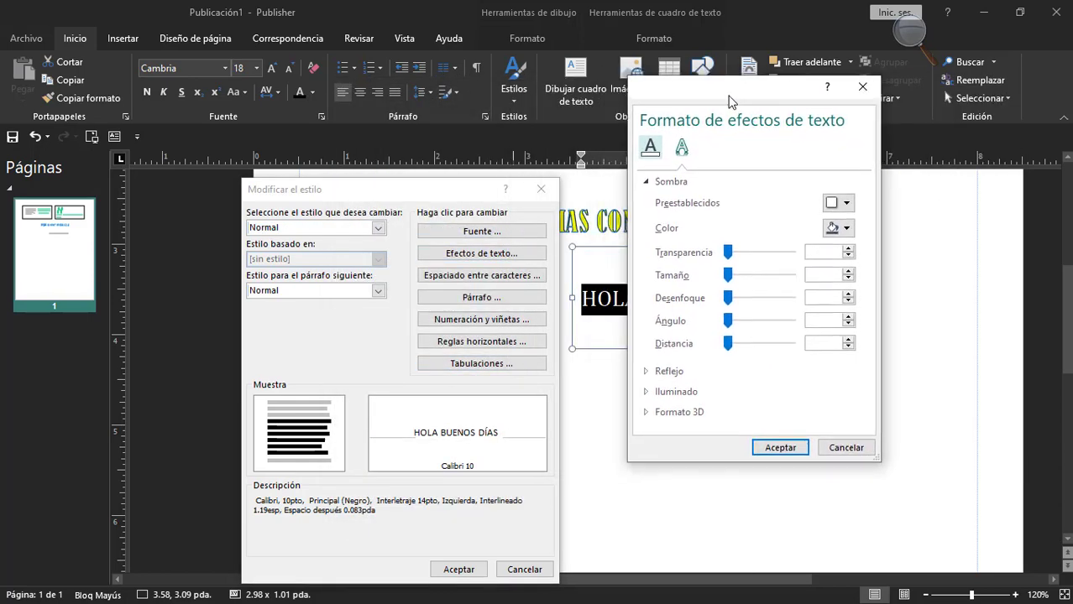
{"action": "left_click", "coordinate": [648, 184]}
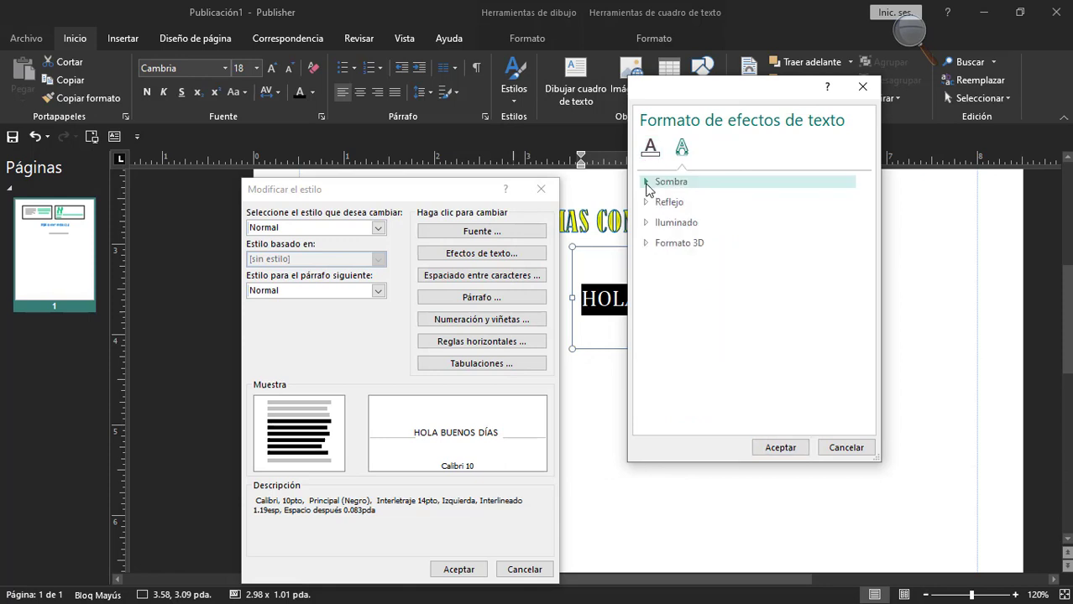
{"action": "left_click", "coordinate": [648, 245]}
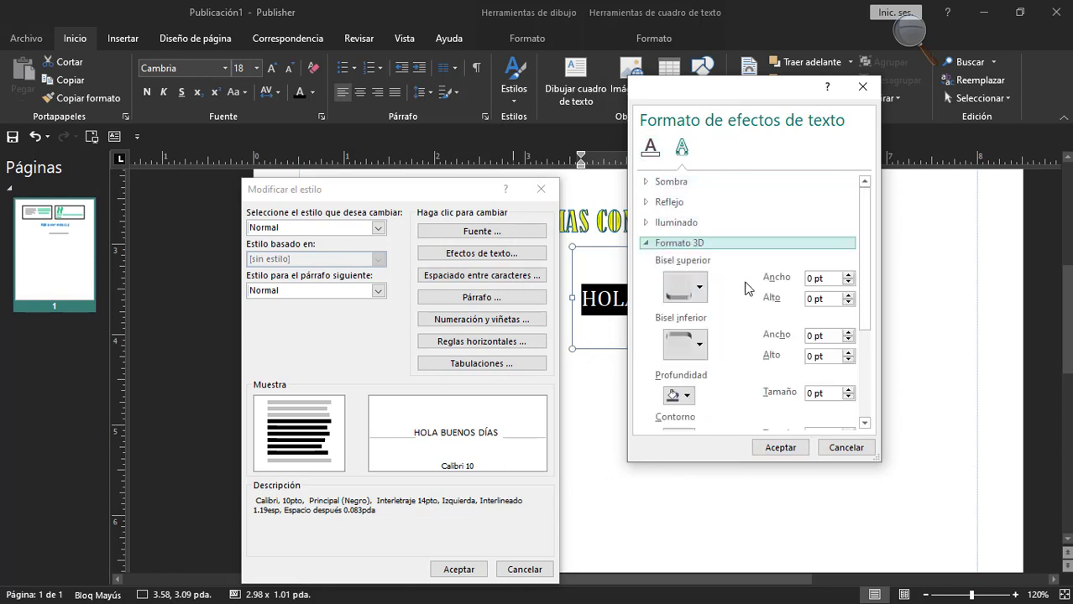
{"action": "scroll", "coordinate": [868, 322], "scroll_direction": "down", "scroll_amount": 5}
{"action": "left_click_drag", "start_coordinate": [862, 320], "coordinate": [867, 172]}
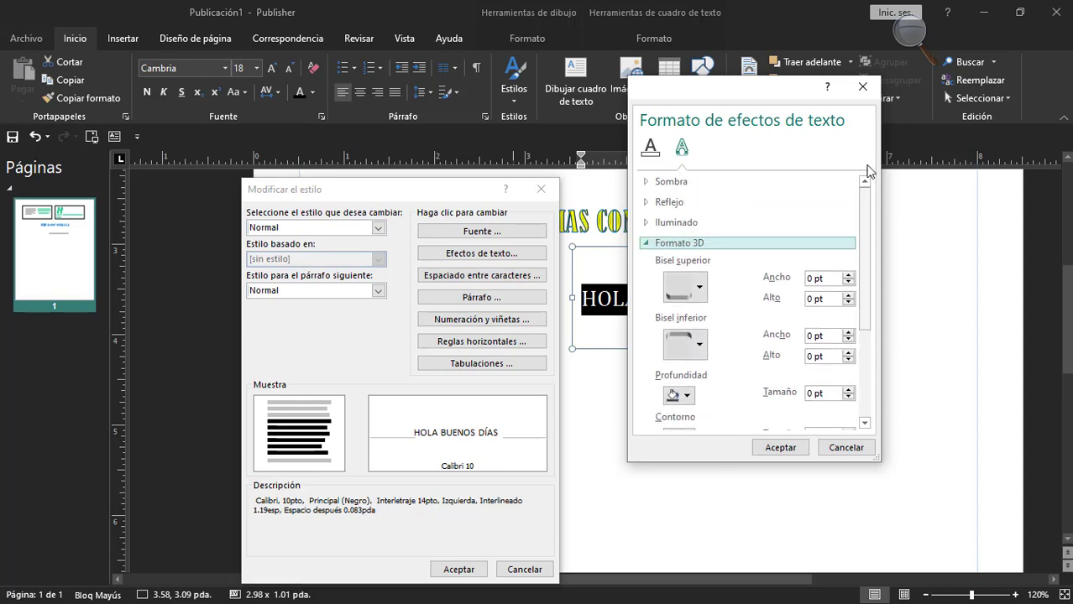
{"action": "left_click", "coordinate": [862, 87]}
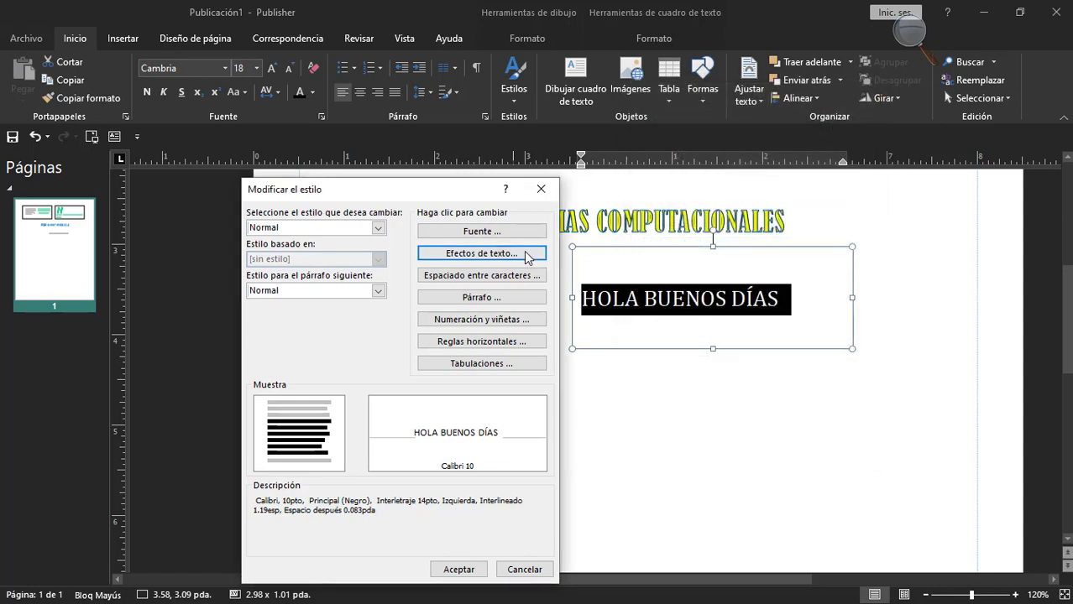
Try adjusting the automatic pair-kerning size in the Normal style's character spacing settings, and close them without applying.
{"action": "left_click", "coordinate": [487, 277]}
{"action": "left_click_drag", "start_coordinate": [546, 122], "coordinate": [510, 167]}
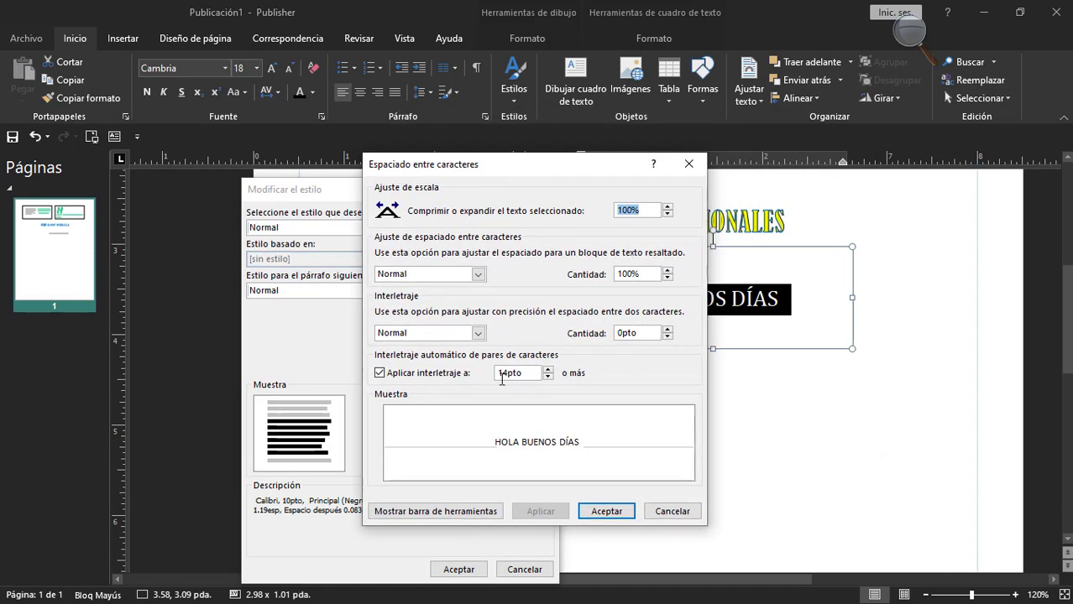
{"action": "left_click", "coordinate": [547, 371]}
{"action": "left_click", "coordinate": [546, 371]}
{"action": "left_click", "coordinate": [688, 162]}
Examine the indents and spacing, tab, and line and paragraph break settings in the Normal style's paragraph options.
{"action": "left_click", "coordinate": [480, 299]}
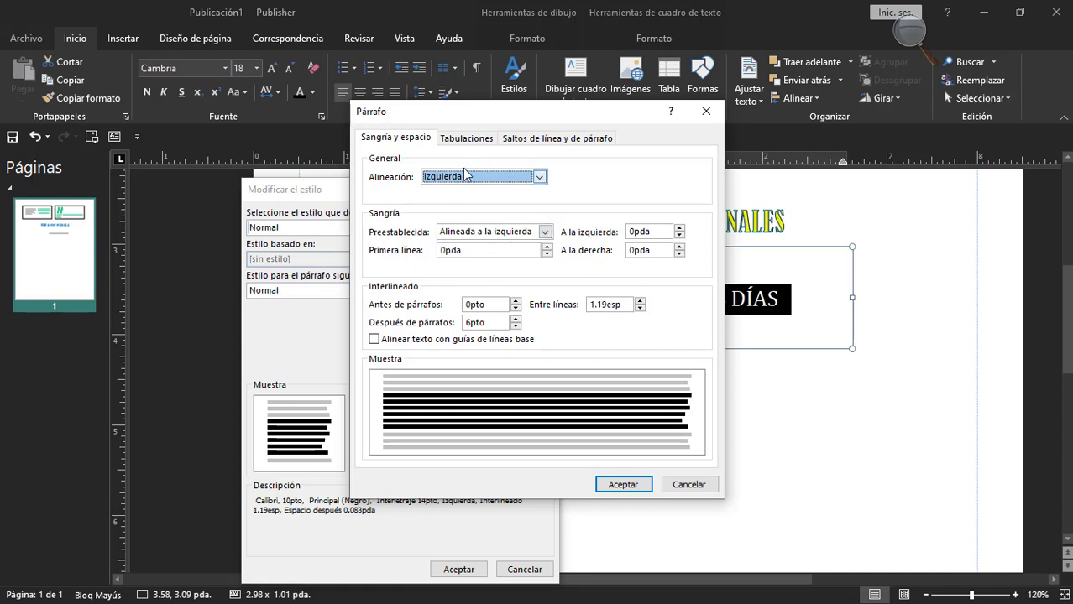
{"action": "left_click", "coordinate": [466, 138]}
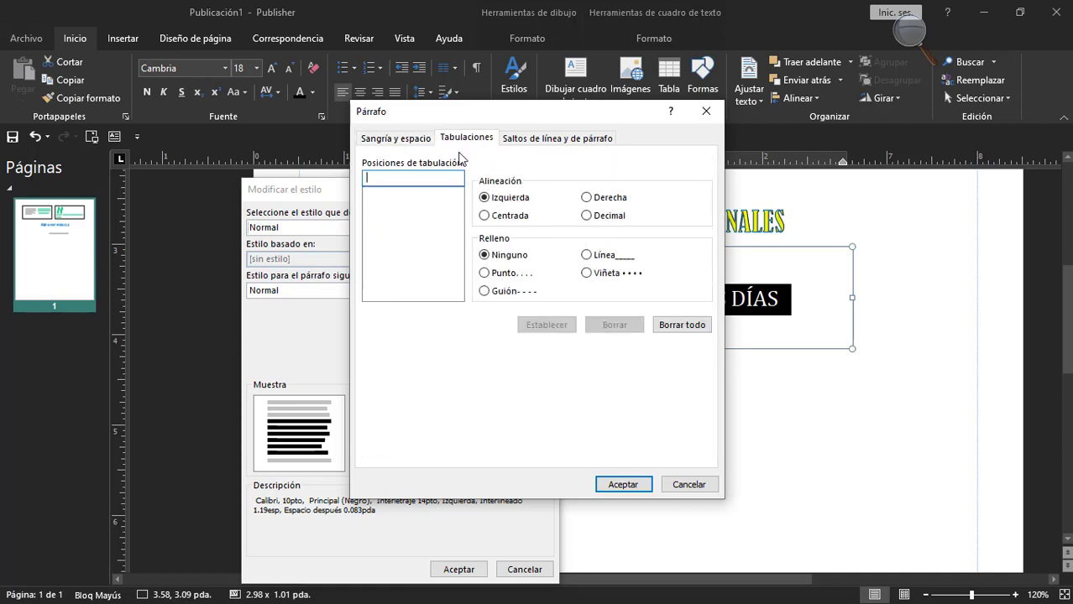
{"action": "left_click", "coordinate": [552, 141]}
{"action": "left_click", "coordinate": [705, 110]}
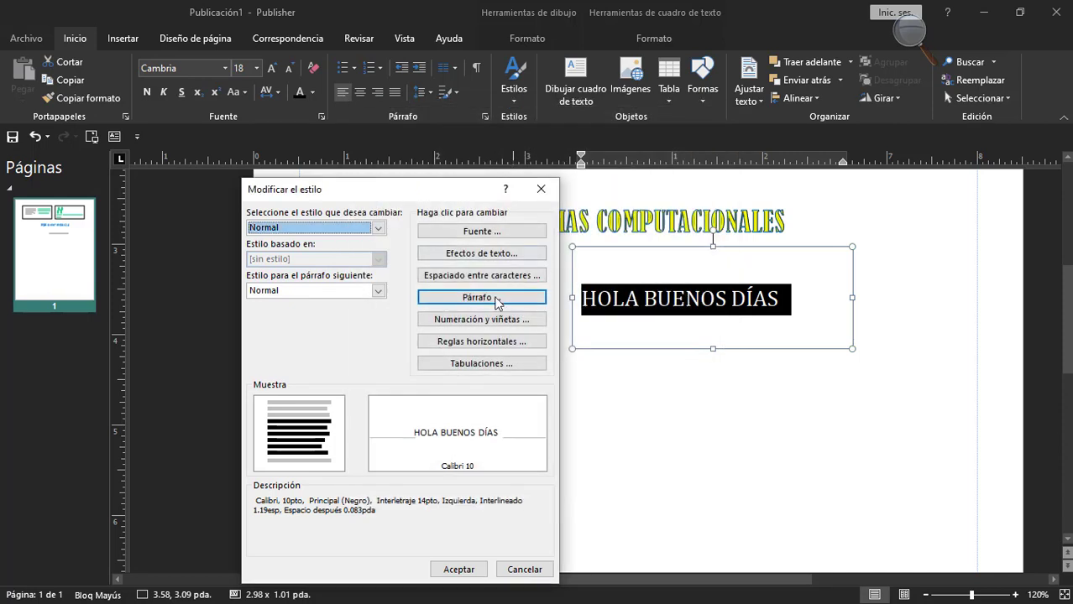
Try out the available bullet symbols in the Normal style's bullet settings, ending with the small round bullet.
{"action": "left_click", "coordinate": [482, 320]}
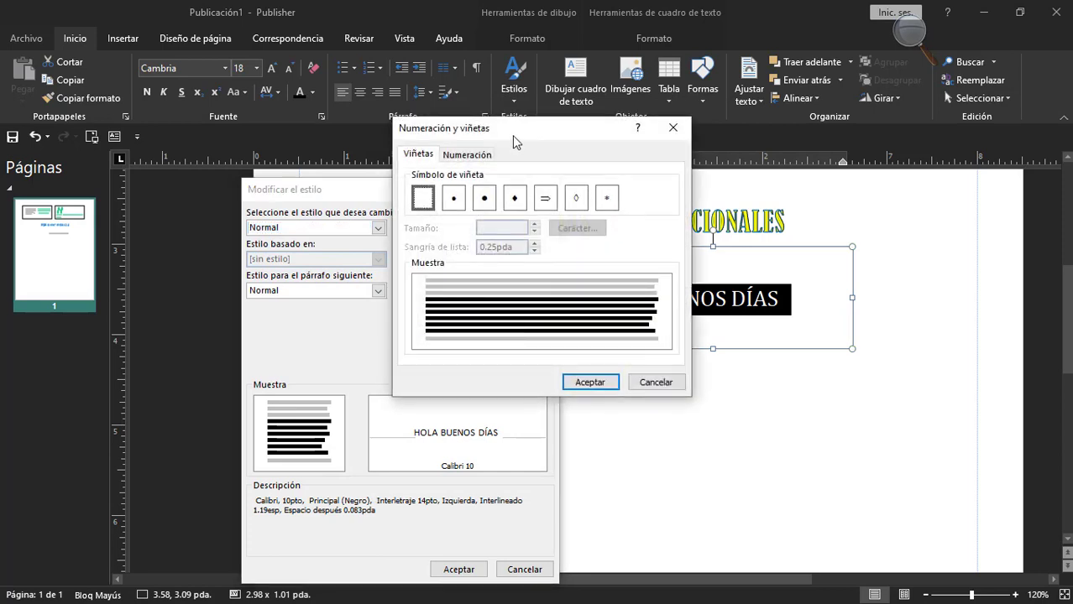
{"action": "left_click_drag", "start_coordinate": [515, 141], "coordinate": [705, 199]}
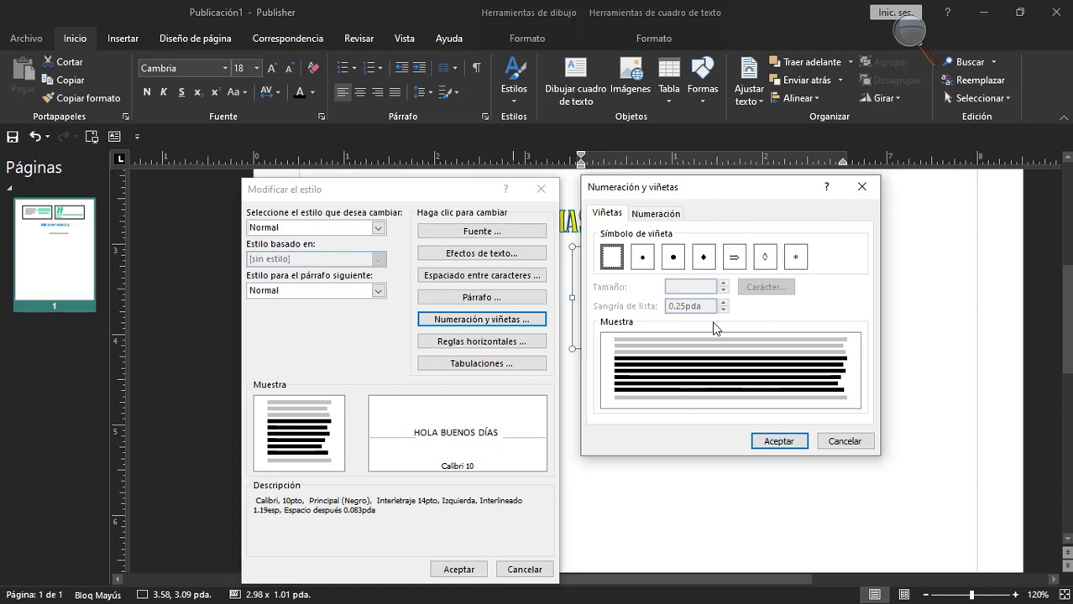
{"action": "left_click", "coordinate": [676, 257]}
{"action": "left_click", "coordinate": [705, 258]}
{"action": "left_click", "coordinate": [733, 258]}
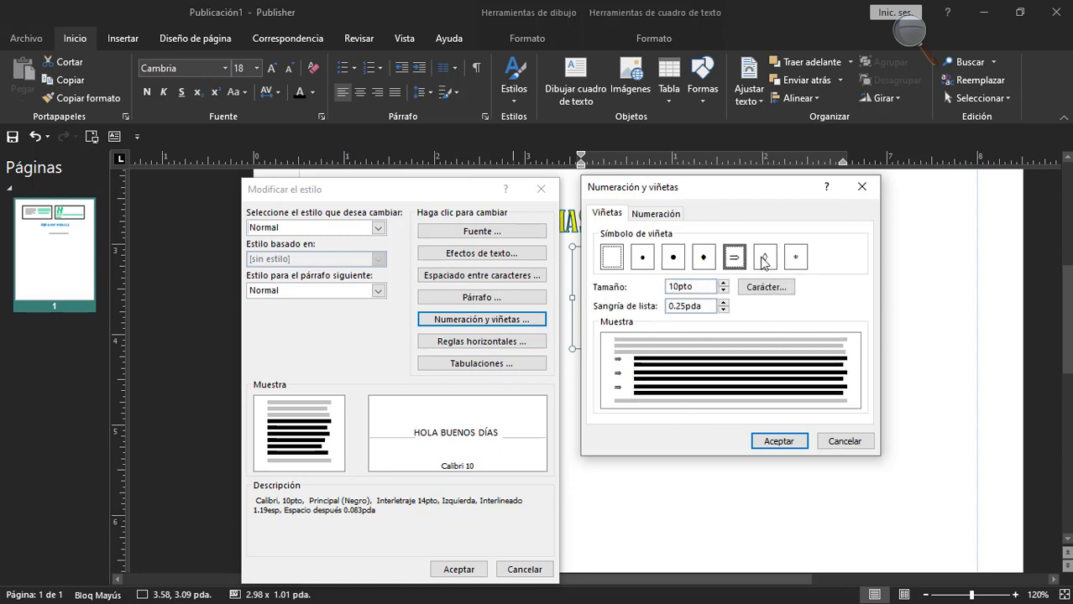
{"action": "left_click", "coordinate": [765, 258]}
{"action": "left_click", "coordinate": [794, 258]}
{"action": "left_click", "coordinate": [642, 258]}
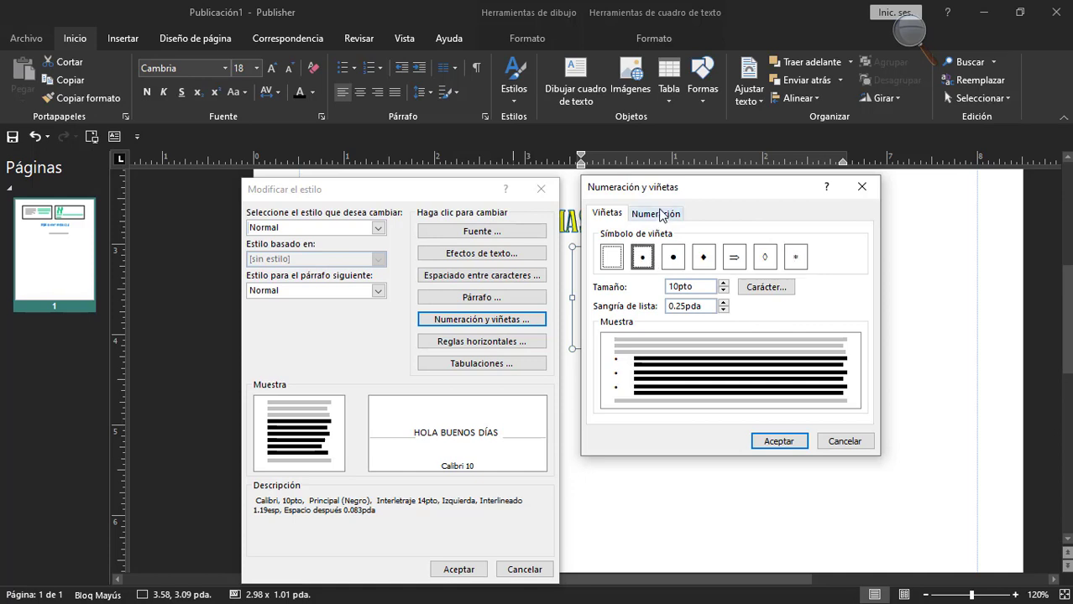
Try the ")", "]" and ":" separators and other starting numbers in the Normal style's numbering settings, leaving without applying them.
{"action": "left_click", "coordinate": [659, 214]}
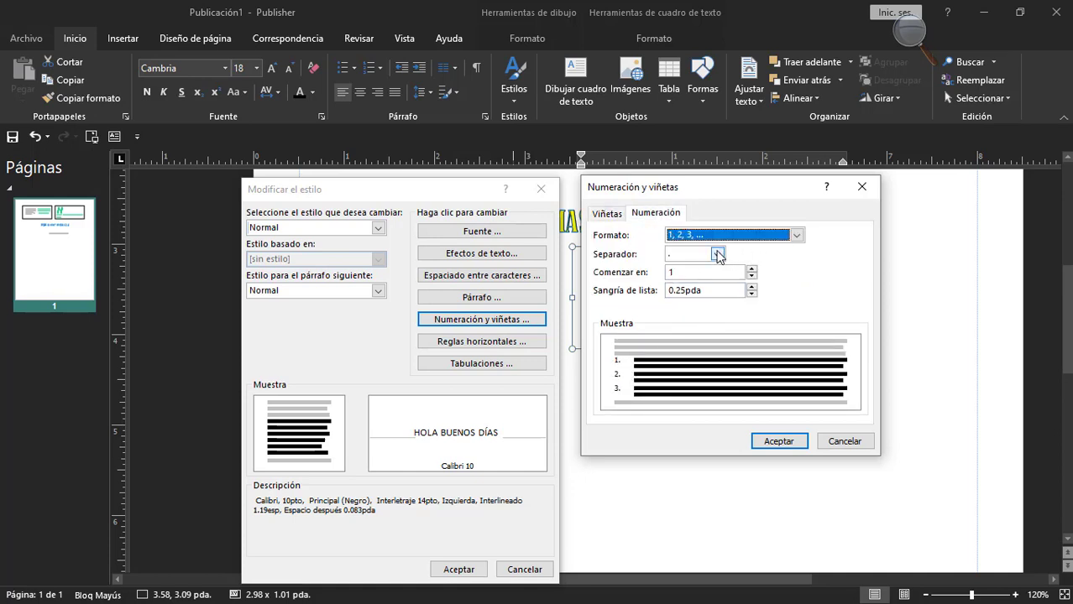
{"action": "left_click", "coordinate": [717, 254]}
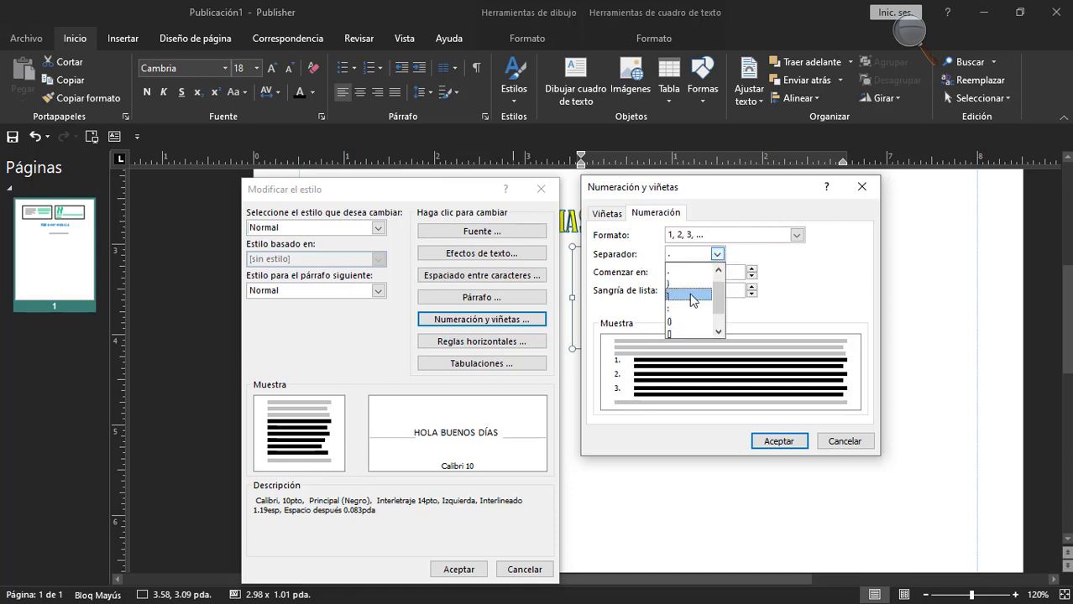
{"action": "left_click", "coordinate": [688, 283]}
{"action": "left_click", "coordinate": [715, 255]}
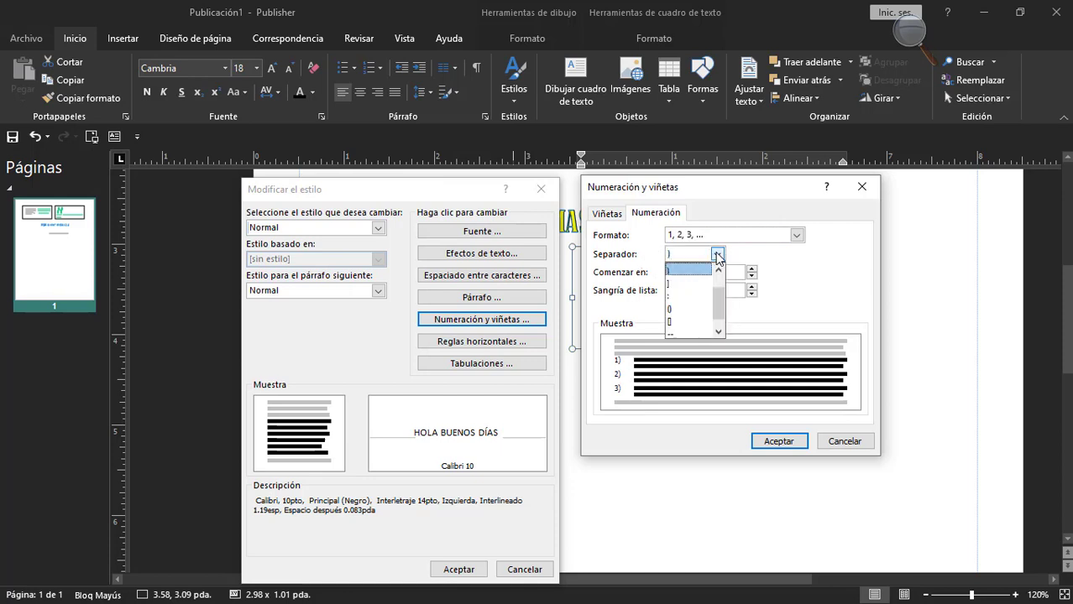
{"action": "left_click", "coordinate": [680, 294]}
{"action": "left_click", "coordinate": [717, 254]}
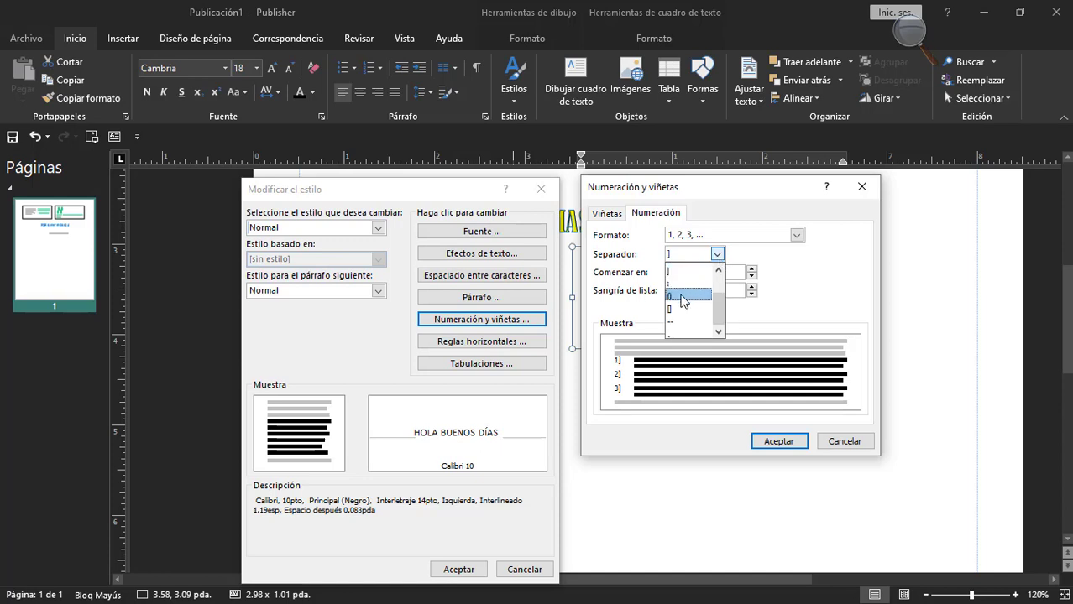
{"action": "left_click", "coordinate": [684, 288]}
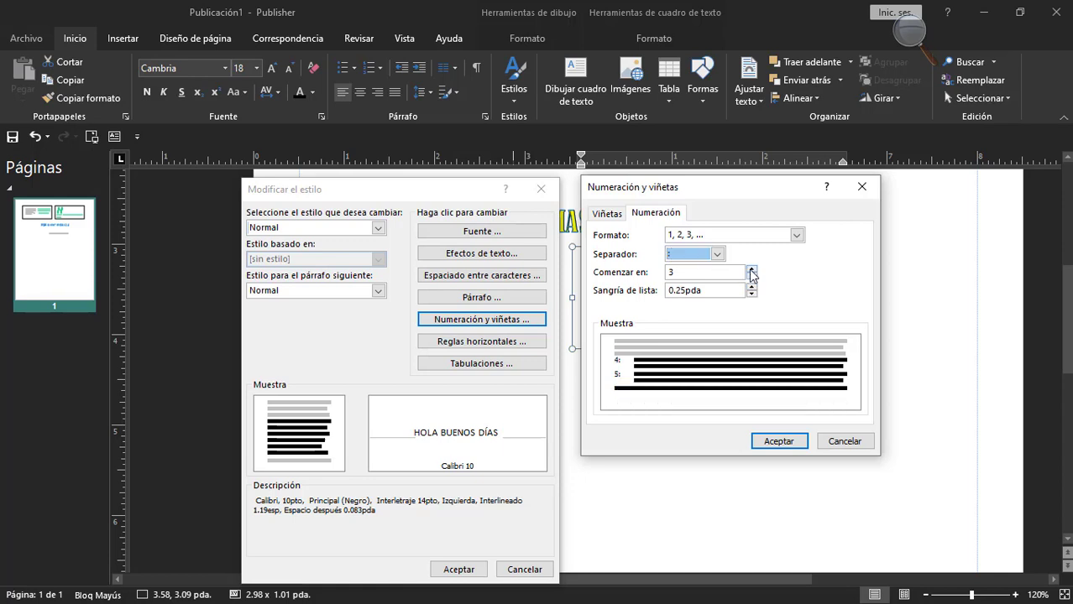
{"action": "left_click", "coordinate": [751, 277]}
{"action": "left_click", "coordinate": [820, 443]}
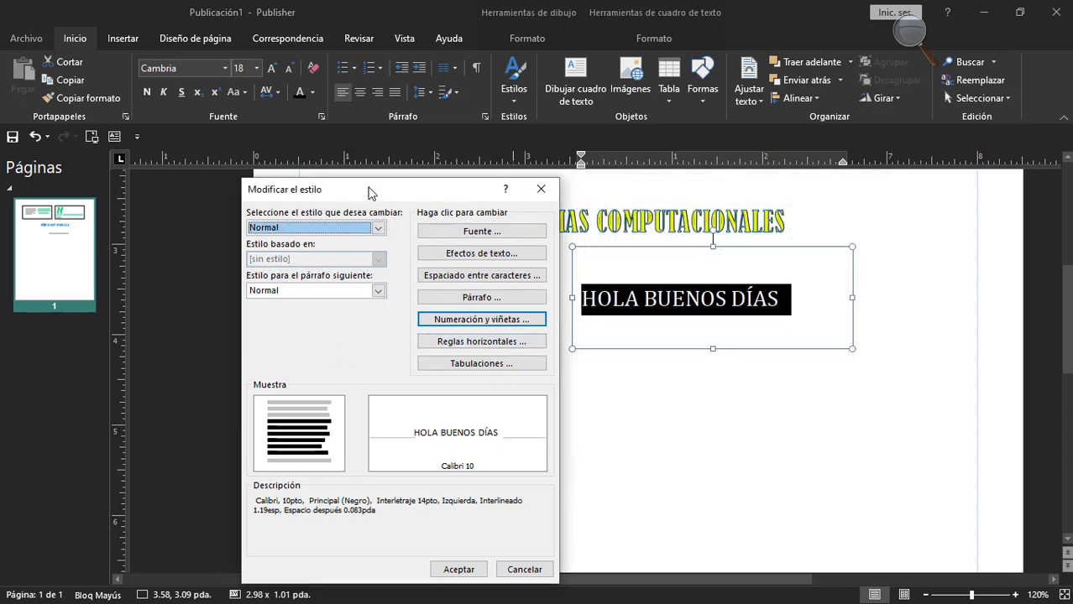
Examine the horizontal rule options before and after the paragraph for the Normal style, leaving without changes.
{"action": "left_click_drag", "start_coordinate": [370, 193], "coordinate": [357, 189]}
{"action": "left_click", "coordinate": [450, 338]}
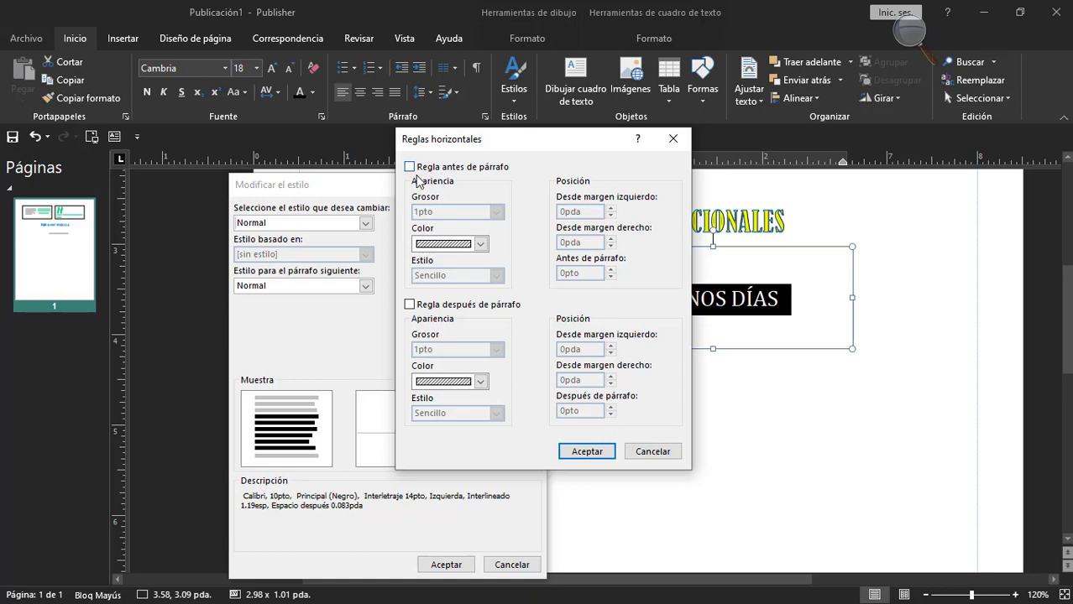
{"action": "left_click", "coordinate": [672, 138]}
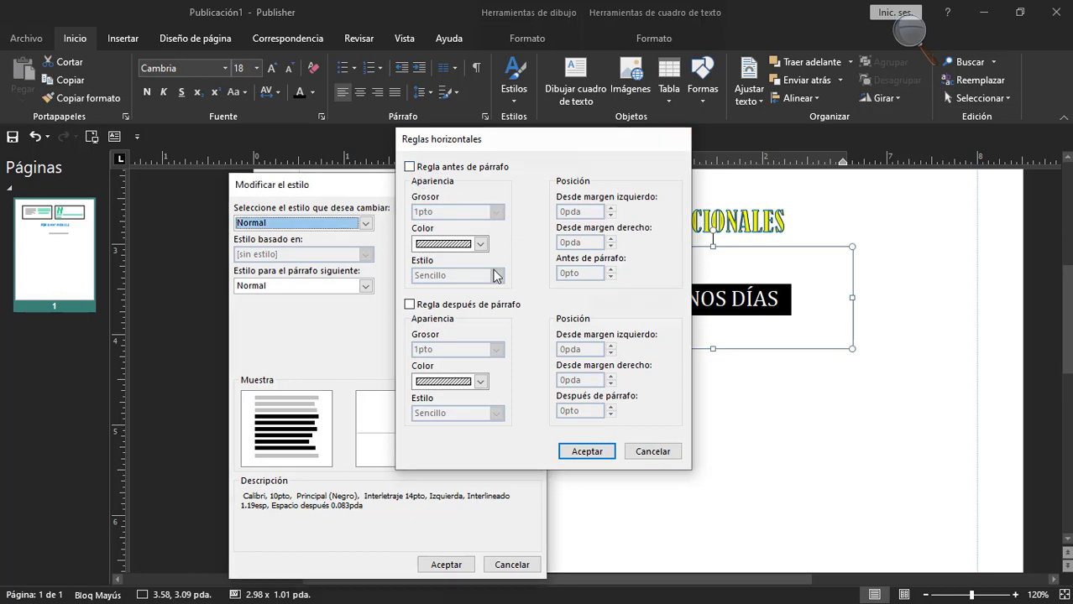
Examine the Normal style's tab stop settings, leave the style modification without changes, and look over the list of styles.
{"action": "left_click", "coordinate": [435, 364]}
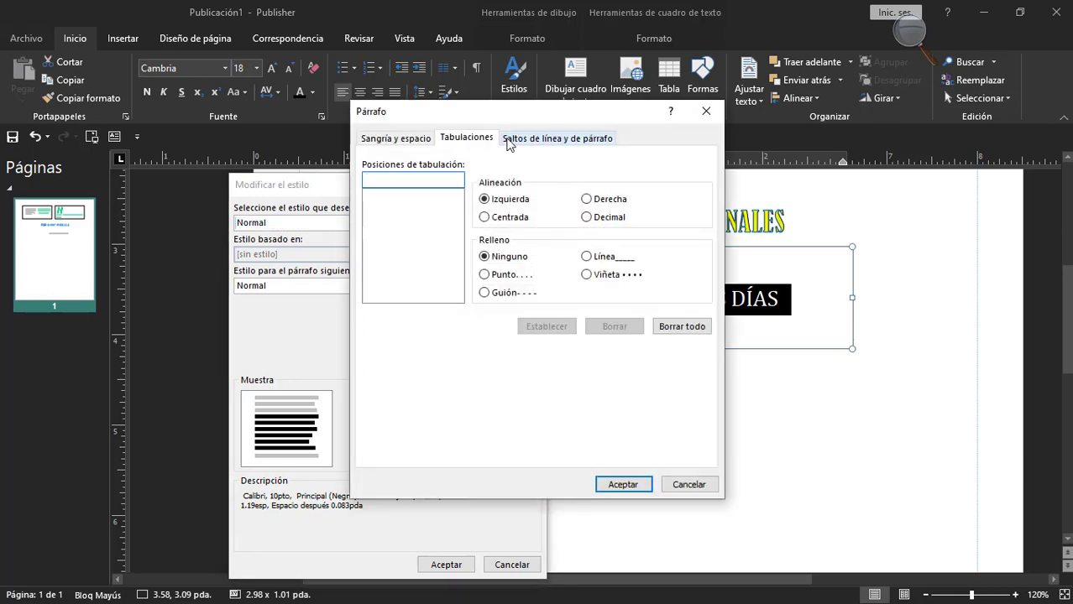
{"action": "left_click_drag", "start_coordinate": [528, 119], "coordinate": [507, 197]}
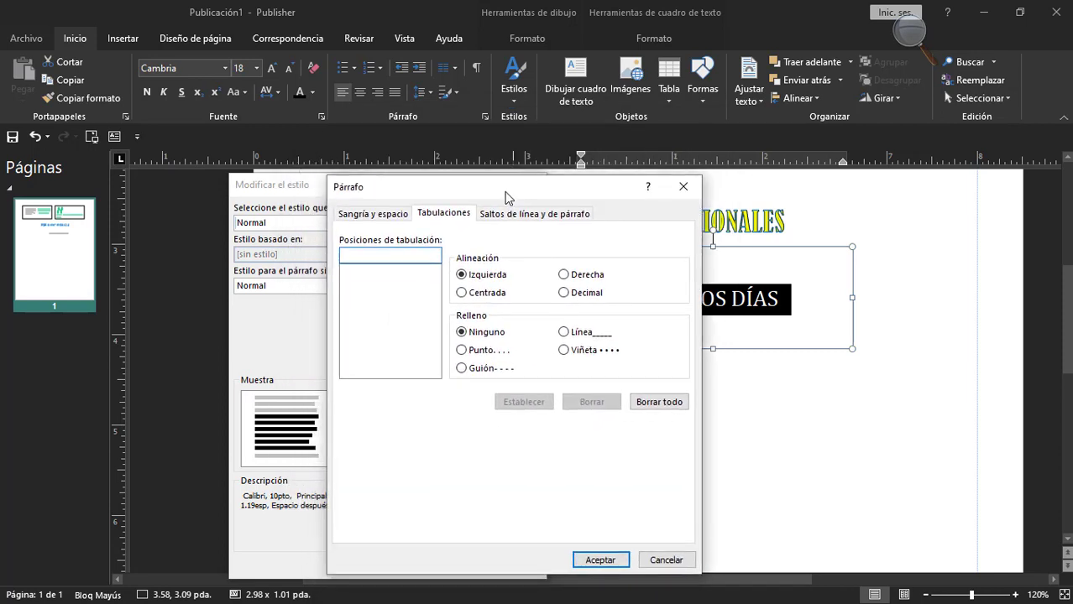
{"action": "left_click_drag", "start_coordinate": [488, 182], "coordinate": [521, 185]}
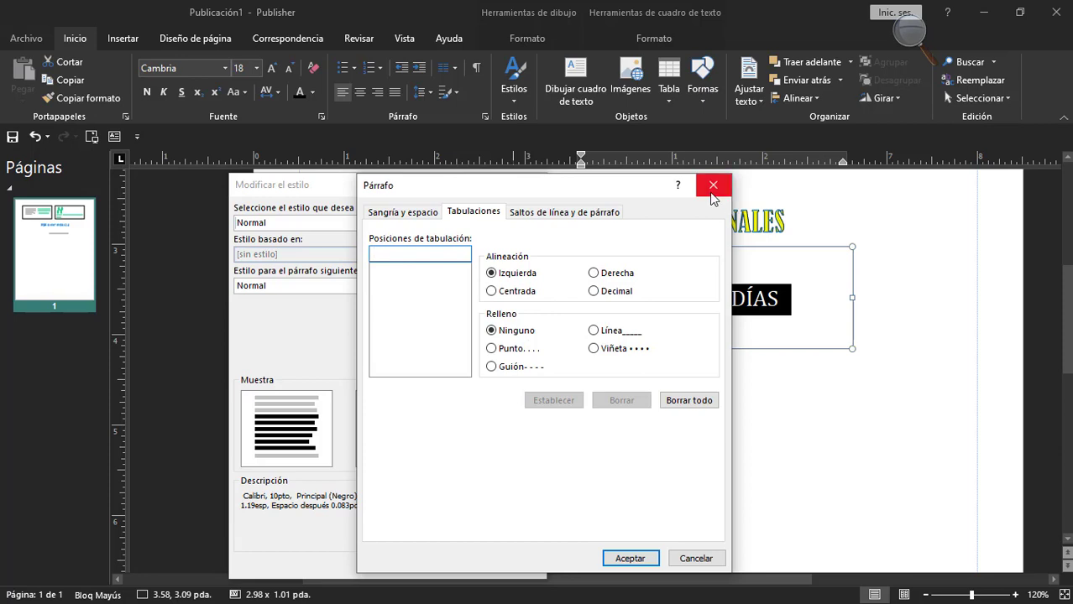
{"action": "left_click", "coordinate": [682, 559]}
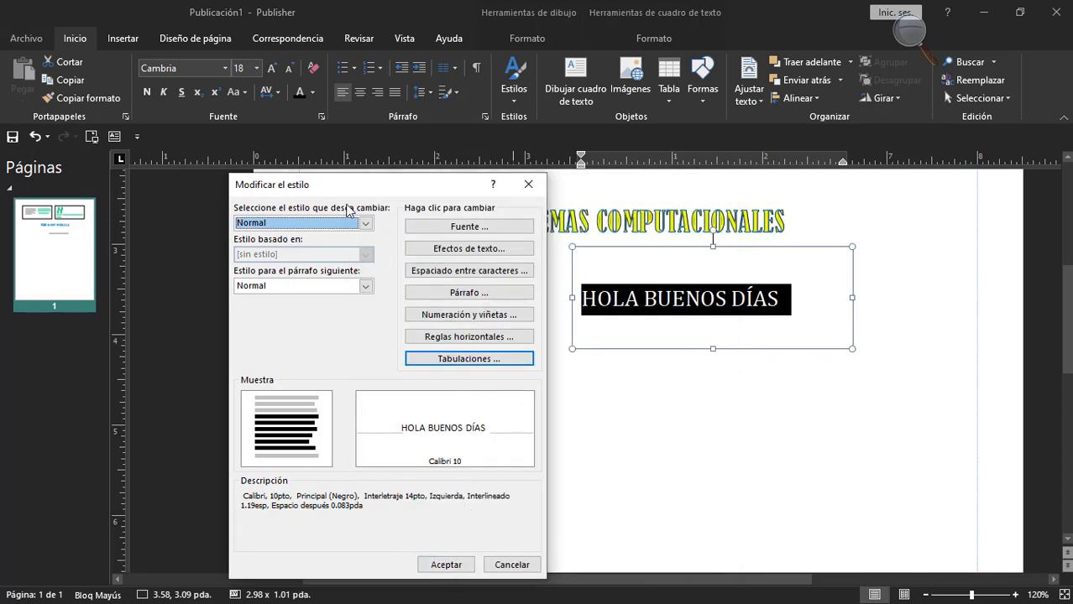
{"action": "left_click", "coordinate": [509, 565]}
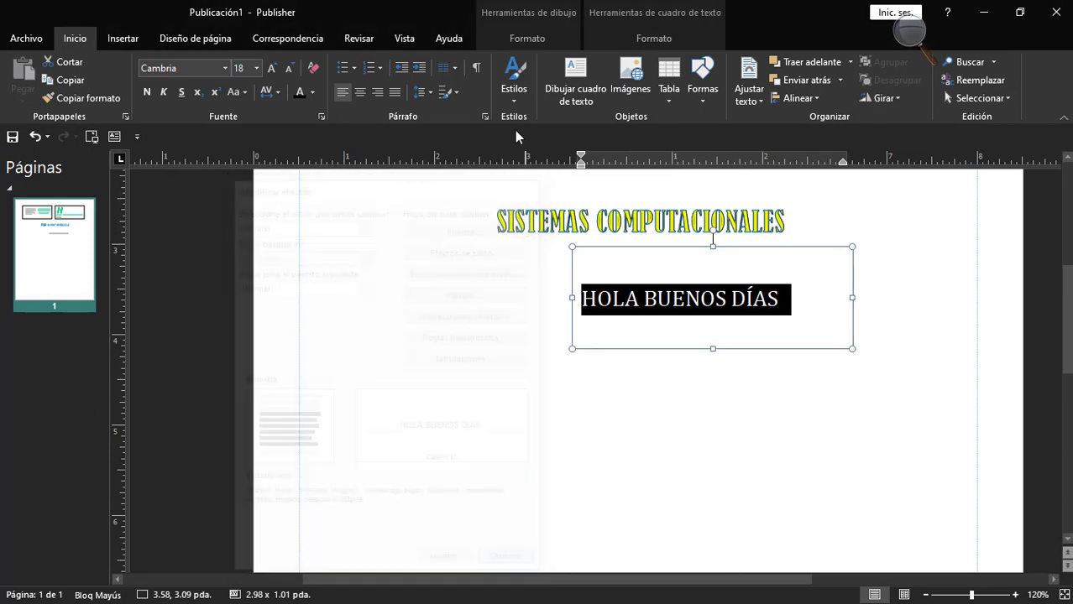
{"action": "left_click", "coordinate": [521, 94]}
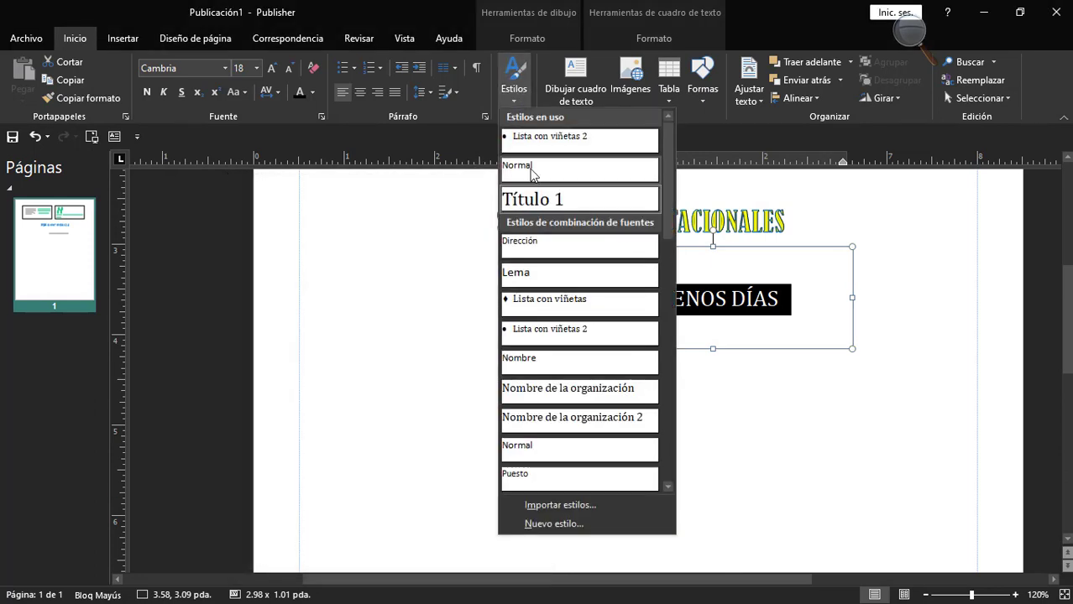
{"action": "left_click", "coordinate": [464, 240]}
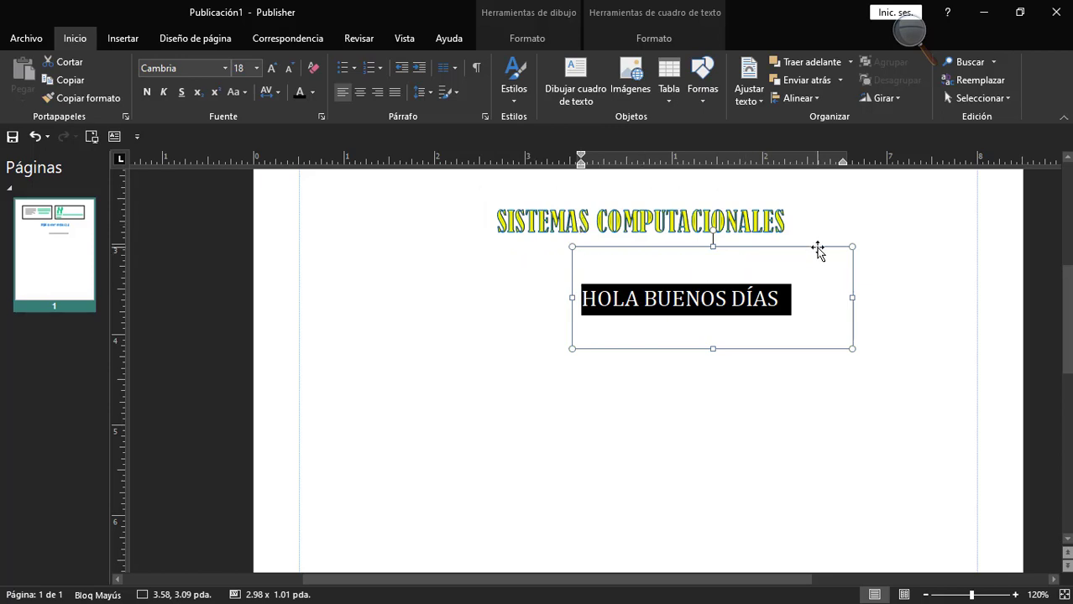
Move the "HOLA BUENOS DÍAS" text box slightly down and left to about 3.44, 3.43 pda, and retype its last word as DIAS.
{"action": "left_click_drag", "start_coordinate": [820, 249], "coordinate": [806, 278]}
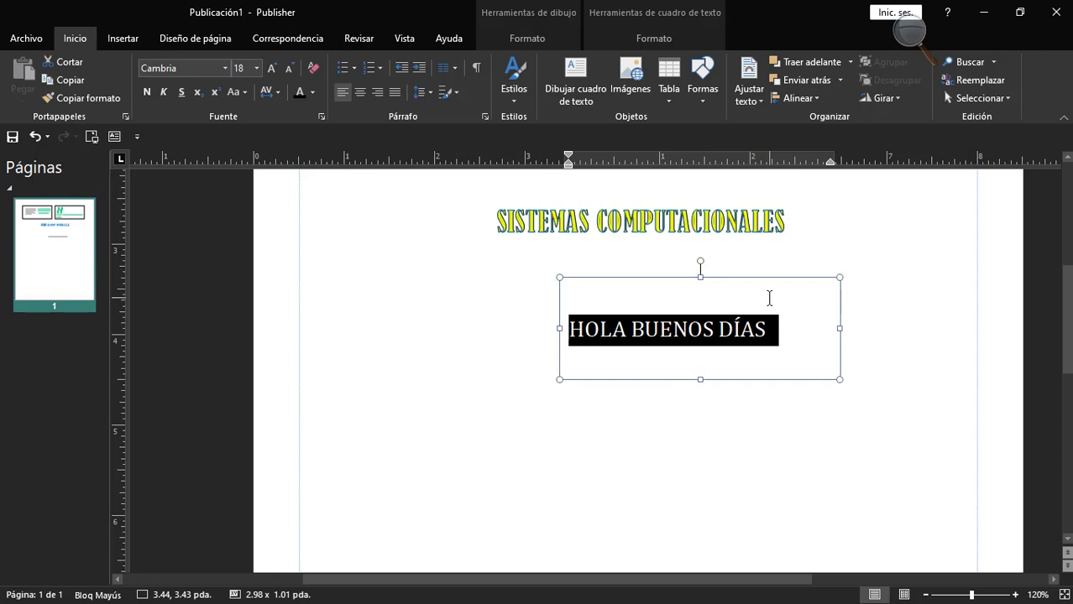
{"action": "left_click", "coordinate": [768, 340]}
{"action": "key", "text": "BackSpace"}
{"action": "key", "text": "BackSpace"}
{"action": "key", "text": "BackSpace"}
{"action": "type", "text": "IAS"}
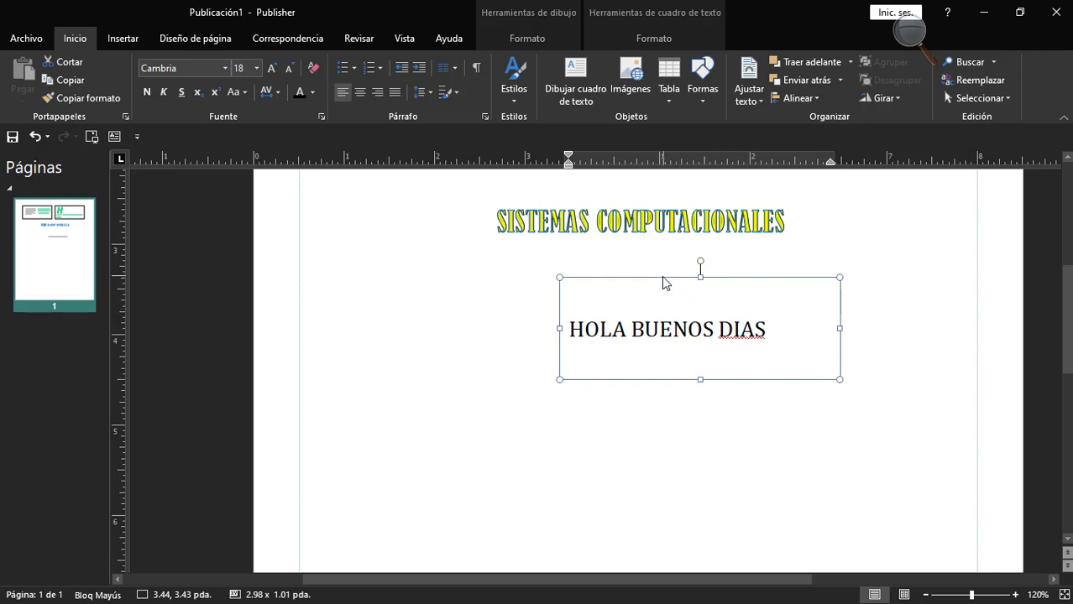
{"action": "double_click", "coordinate": [740, 332]}
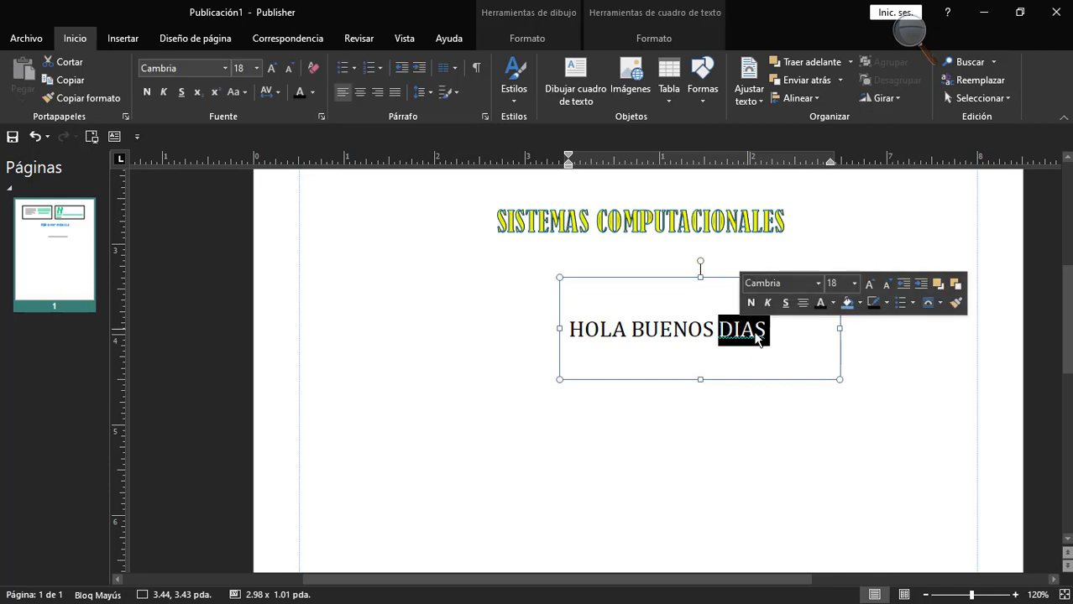
{"action": "left_click", "coordinate": [527, 275]}
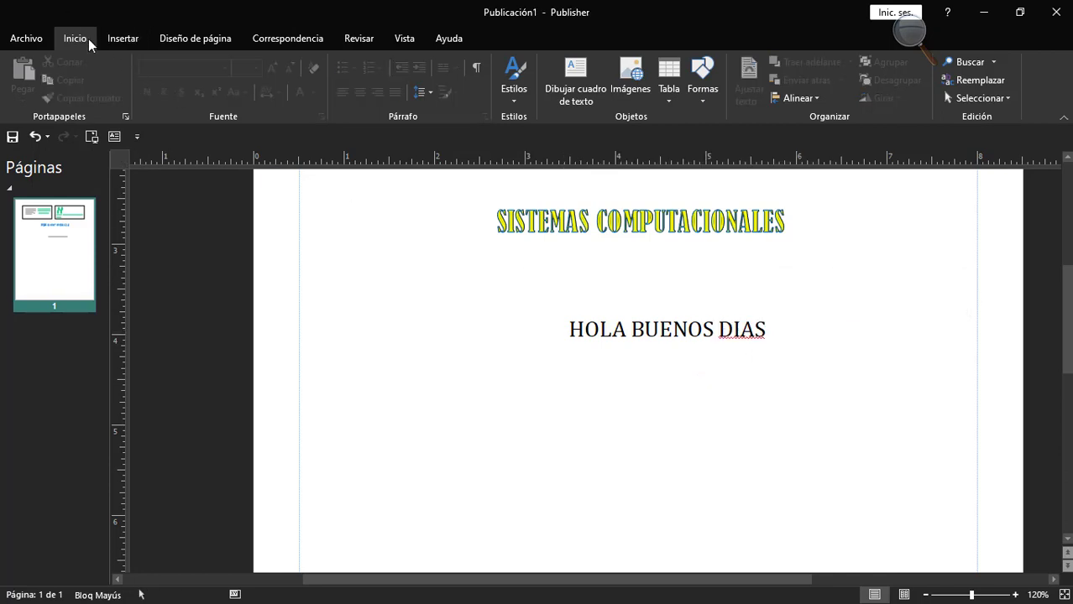
{"action": "left_click", "coordinate": [359, 37]}
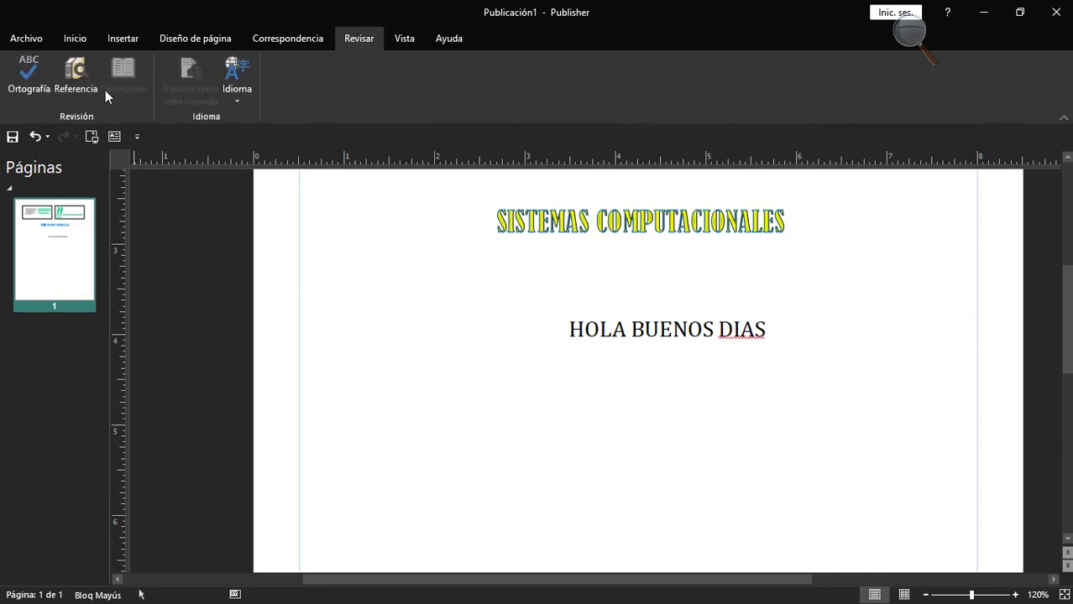
{"action": "left_click", "coordinate": [30, 84]}
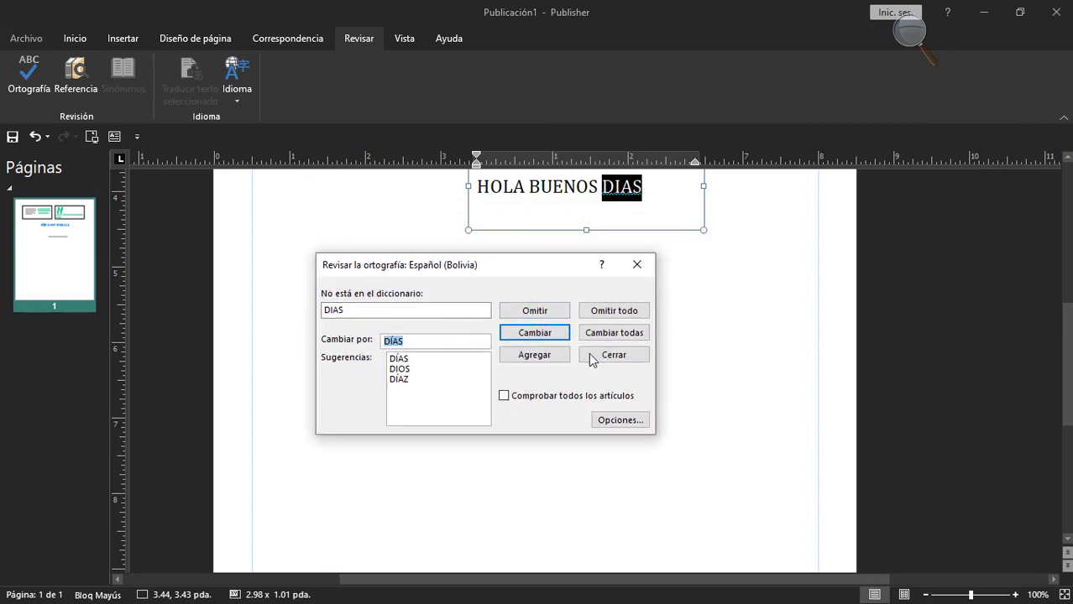
{"action": "left_click", "coordinate": [641, 270]}
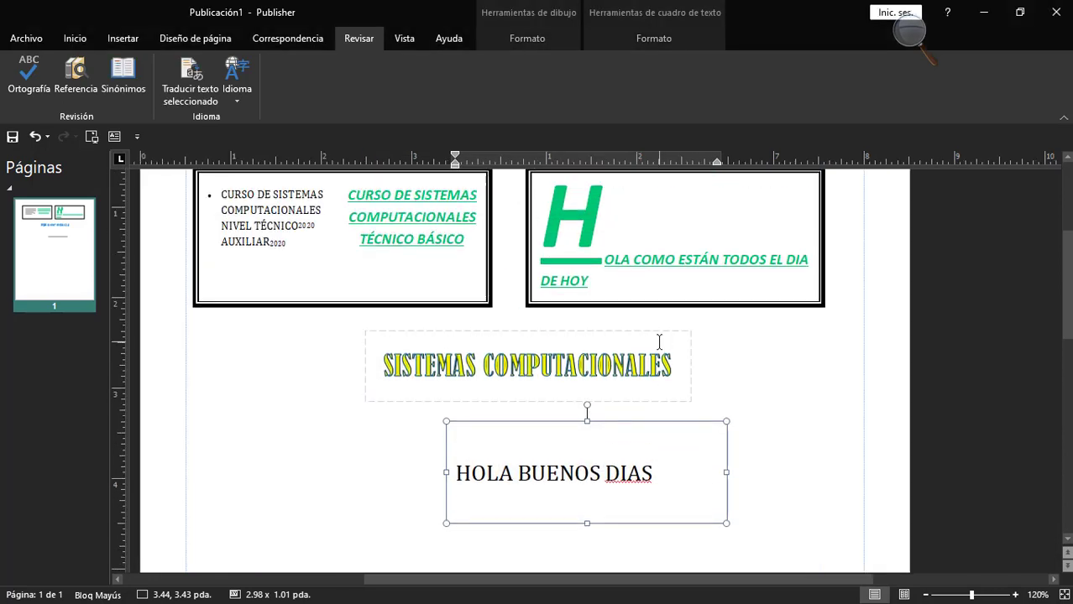
Remove the accents from "TÉCNICO BÁSICO" in the green second column of the course text box so it reads "TECNICO BASICO".
{"action": "double_click", "coordinate": [595, 264]}
{"action": "triple_click", "coordinate": [594, 263]}
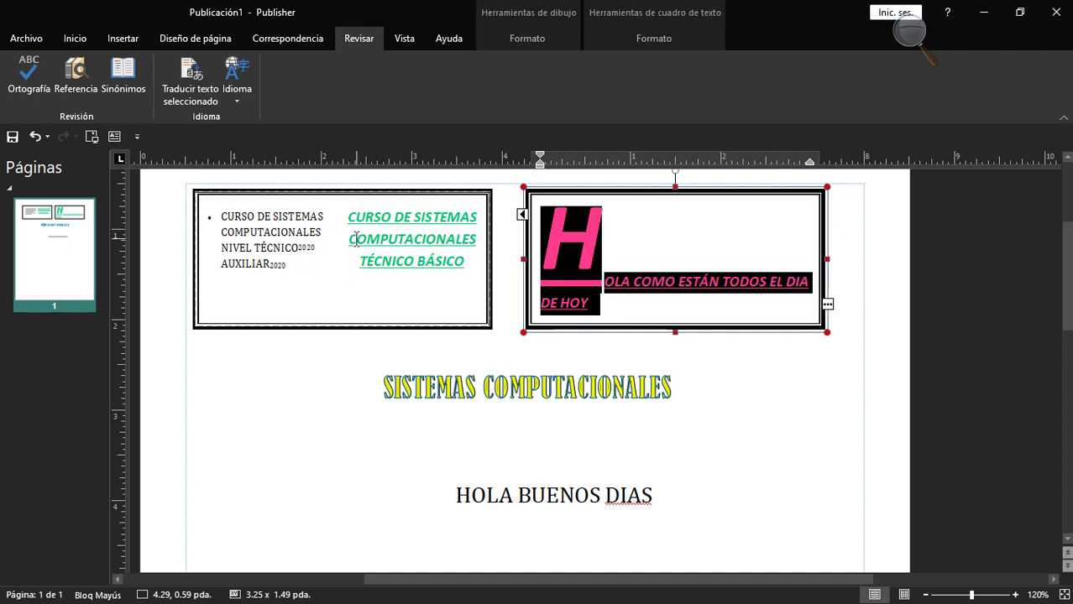
{"action": "left_click", "coordinate": [427, 263]}
{"action": "left_click", "coordinate": [439, 264]}
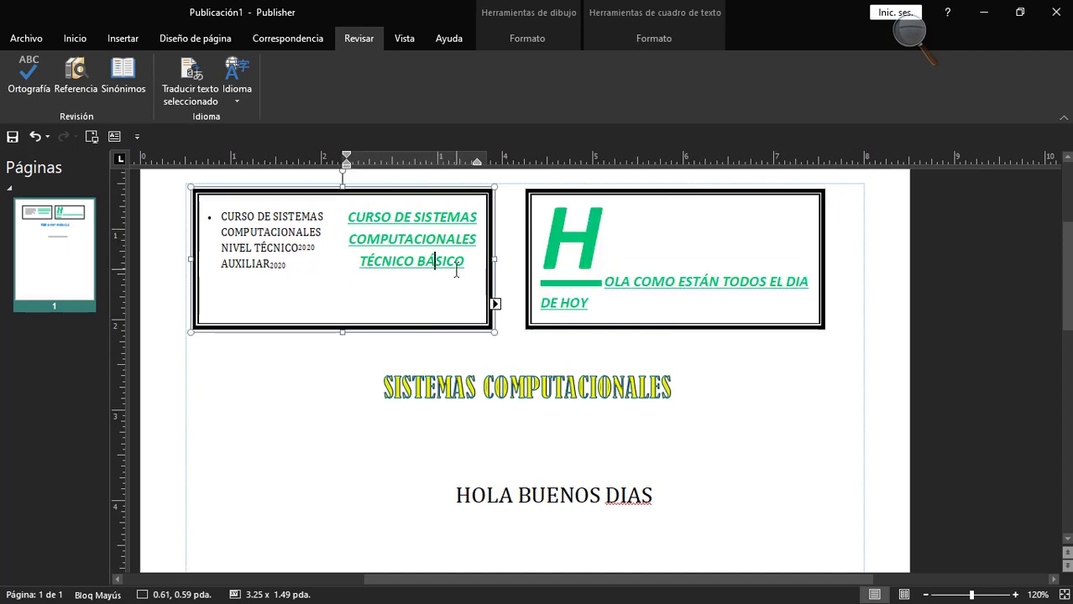
{"action": "key", "text": "BackSpace"}
{"action": "type", "text": "A"}
{"action": "key", "text": "Left"}
{"action": "key", "text": "Left"}
{"action": "key", "text": "Left"}
{"action": "key", "text": "Left"}
{"action": "key", "text": "Left"}
{"action": "key", "text": "Left"}
{"action": "key", "text": "Left"}
{"action": "key", "text": "BackSpace"}
{"action": "type", "text": "E"}
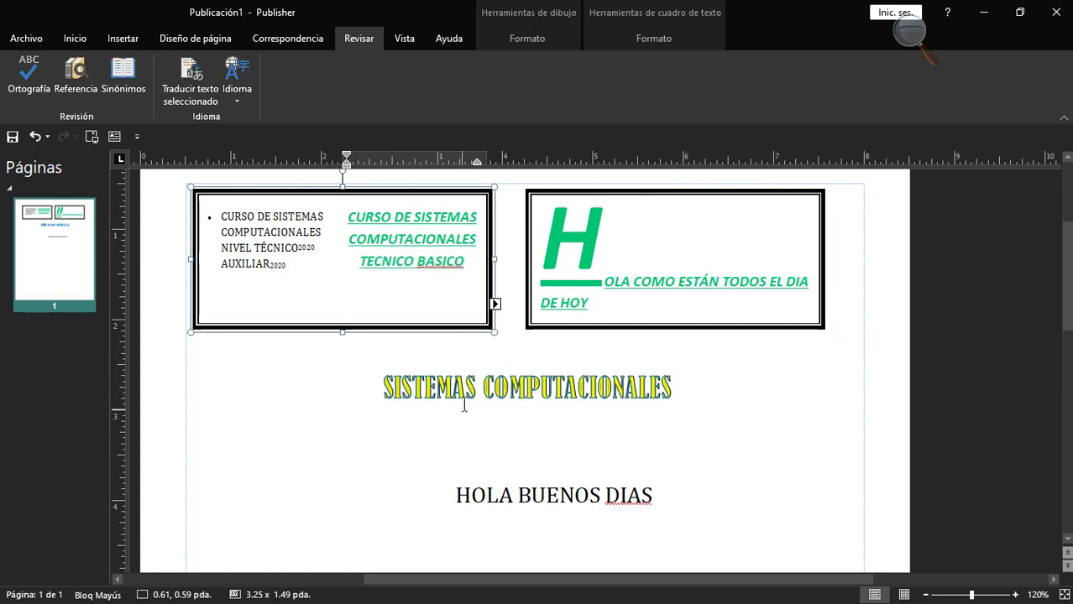
{"action": "left_click", "coordinate": [618, 414]}
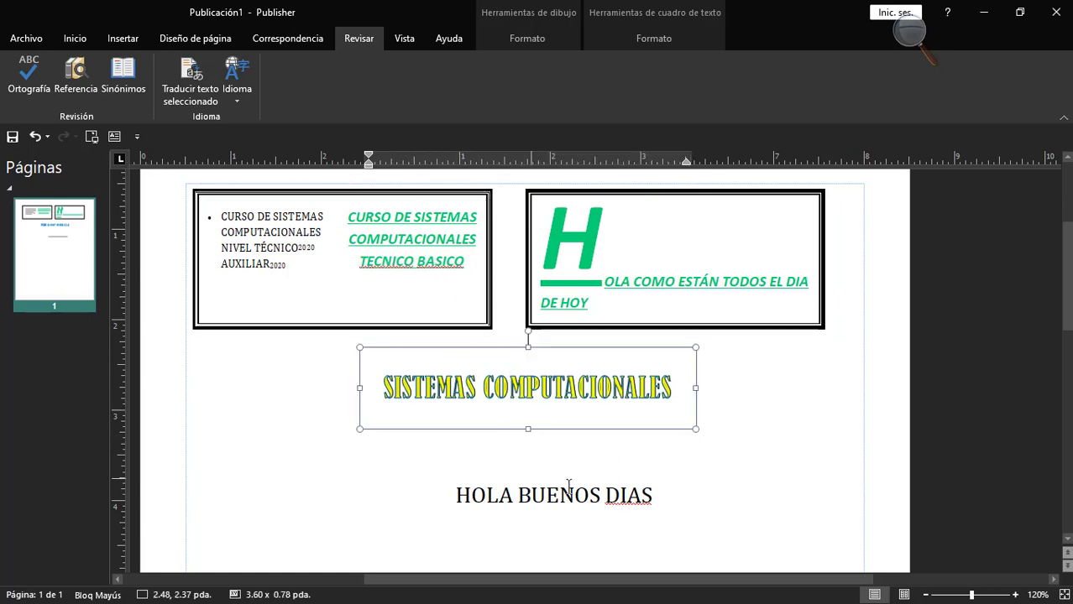
{"action": "left_click", "coordinate": [824, 433]}
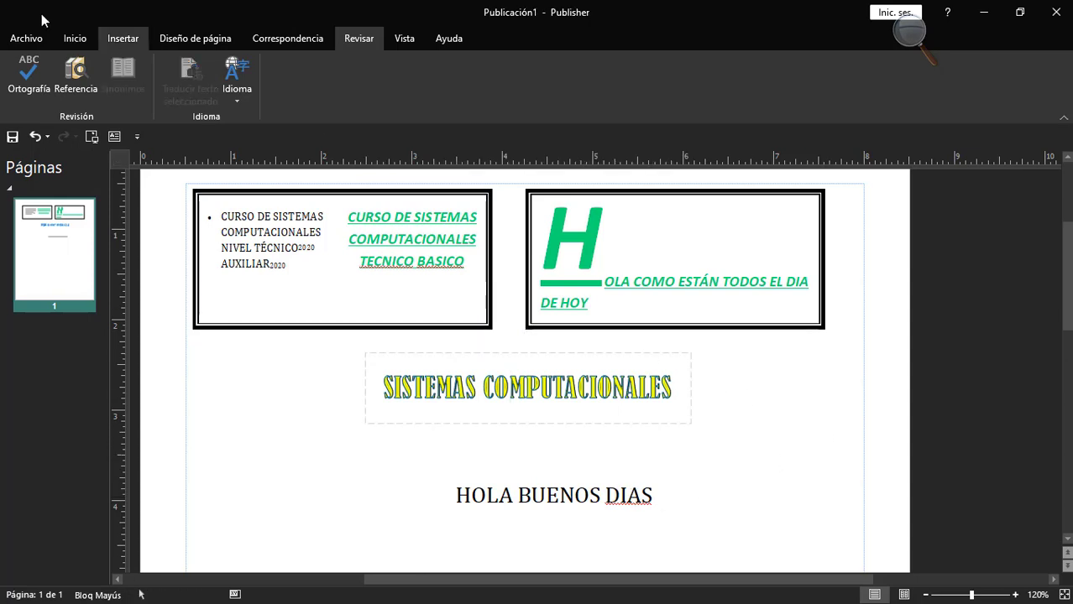
Run the spelling check and replace DIAS with the suggestion DÍAS in the greeting text box.
{"action": "left_click", "coordinate": [74, 38]}
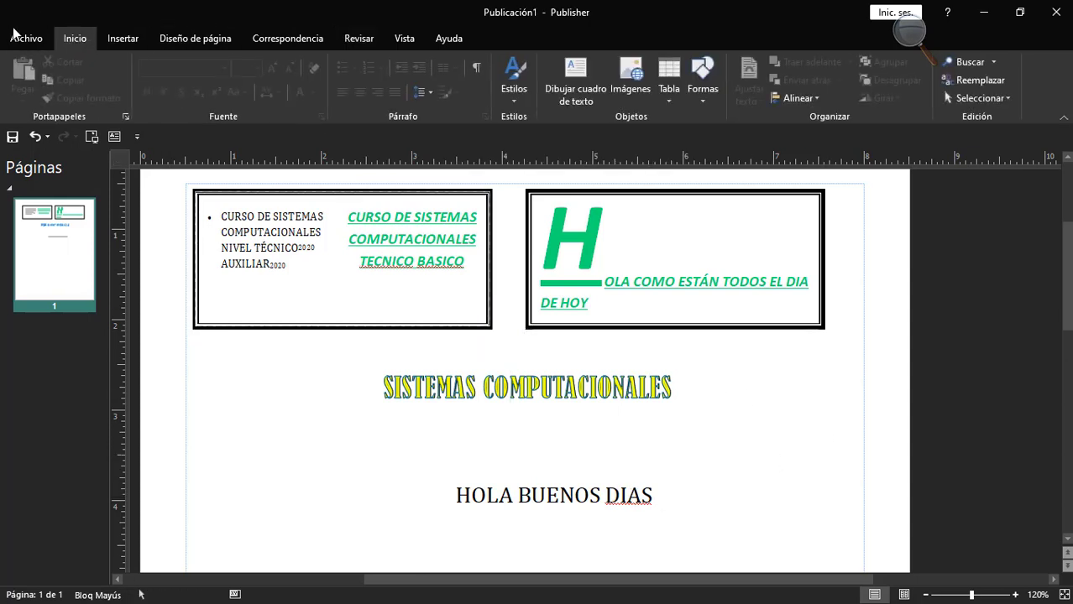
{"action": "left_click", "coordinate": [362, 39]}
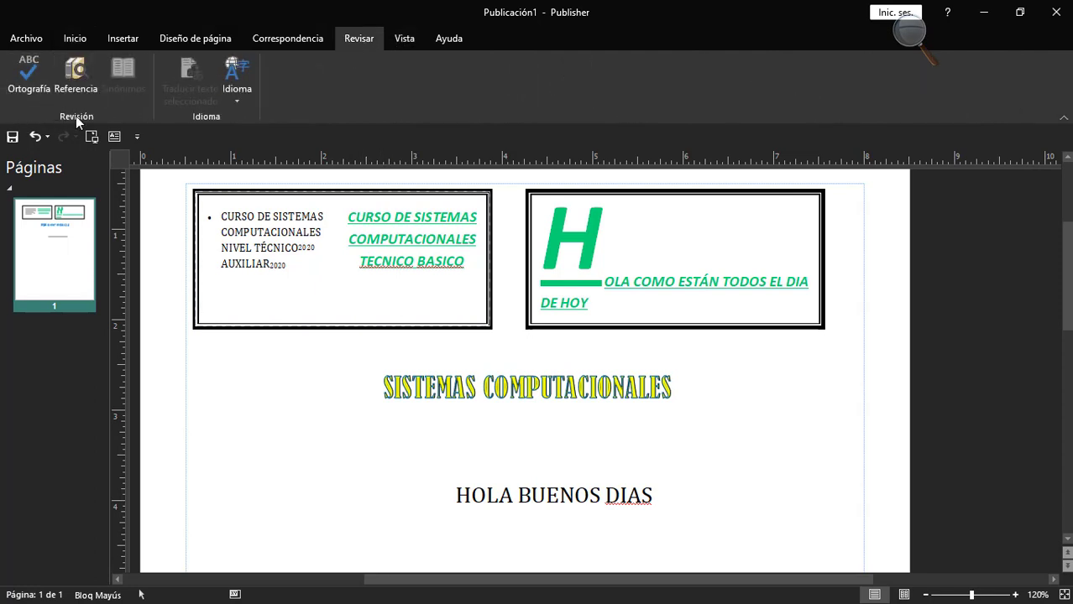
{"action": "left_click", "coordinate": [29, 76]}
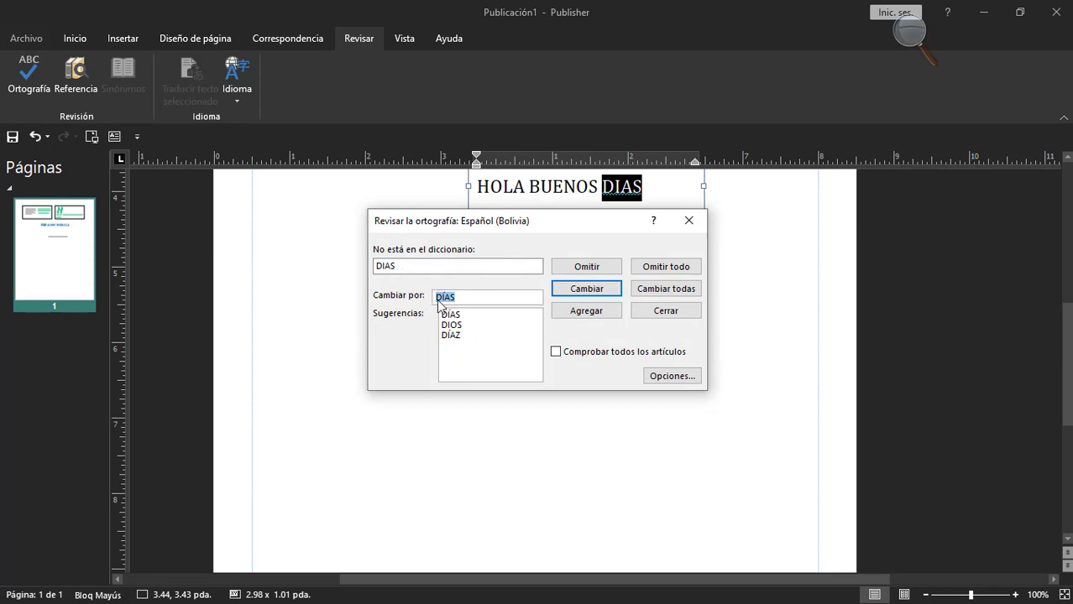
{"action": "left_click", "coordinate": [577, 289]}
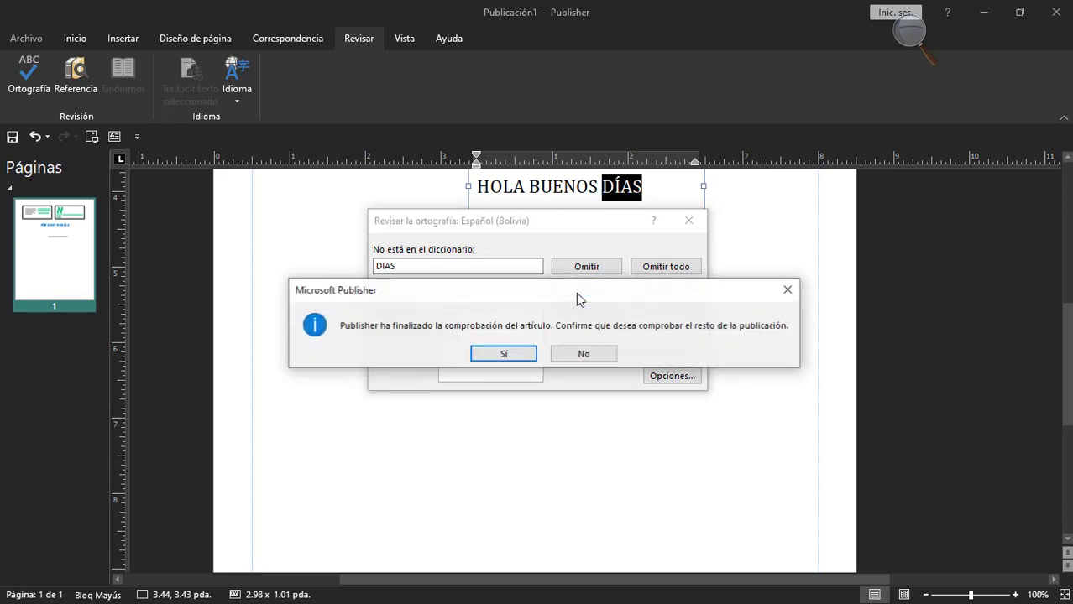
Extend the spelling check to the rest of the publication, replace TECNICO with técnico and BASICO with básico in the course text box, and finish.
{"action": "left_click", "coordinate": [501, 354]}
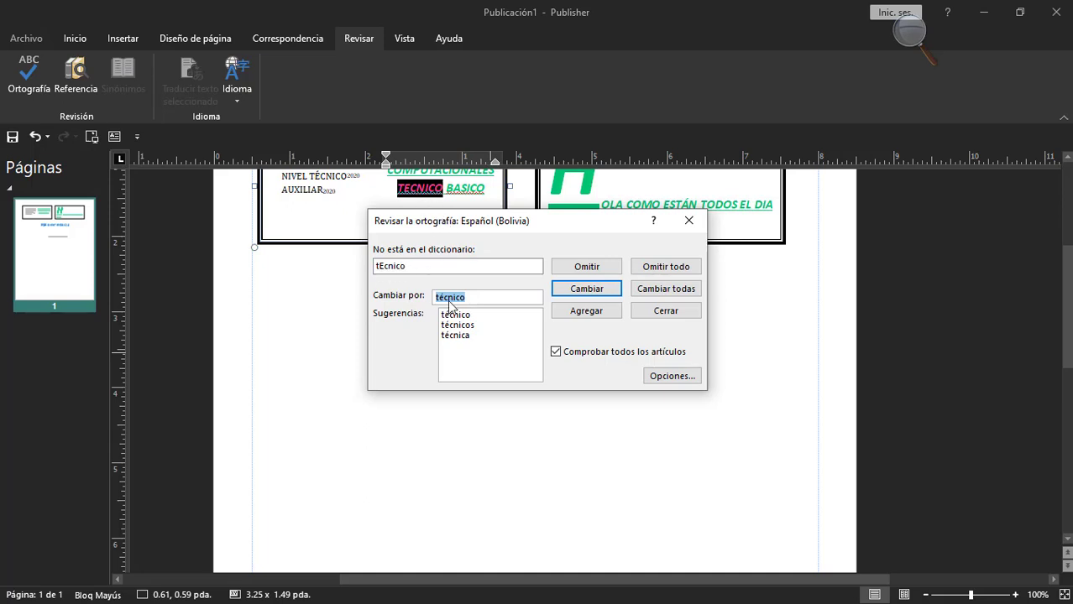
{"action": "left_click", "coordinate": [586, 289]}
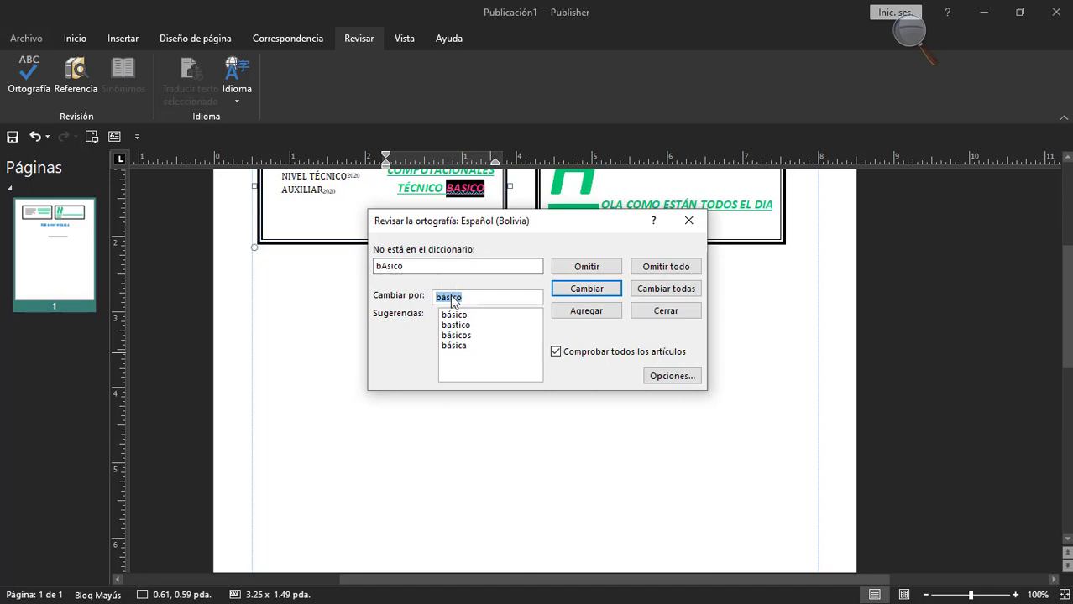
{"action": "left_click", "coordinate": [589, 294]}
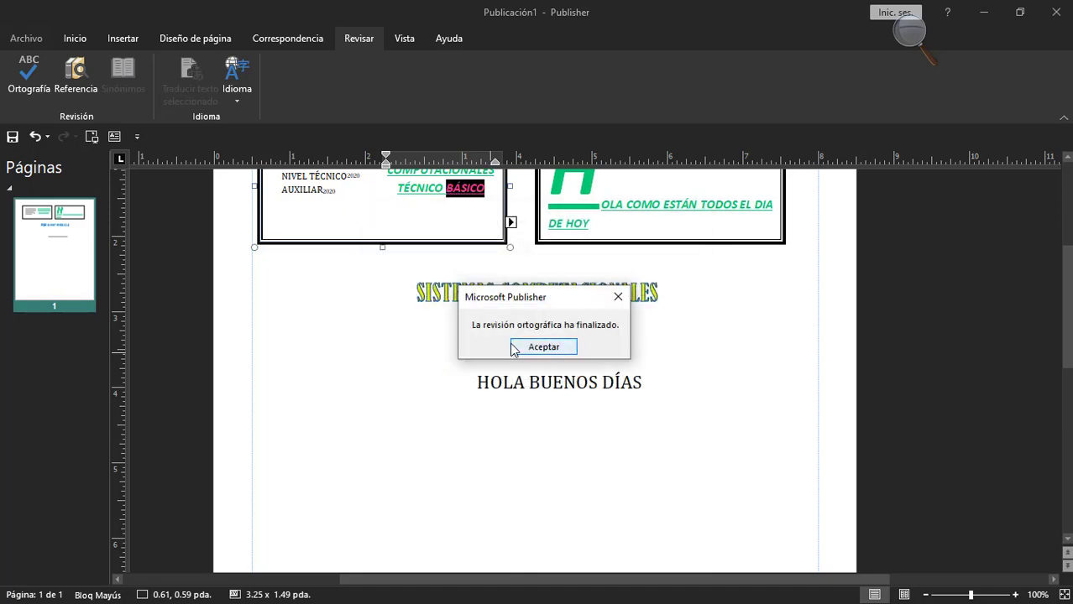
{"action": "left_click", "coordinate": [555, 351]}
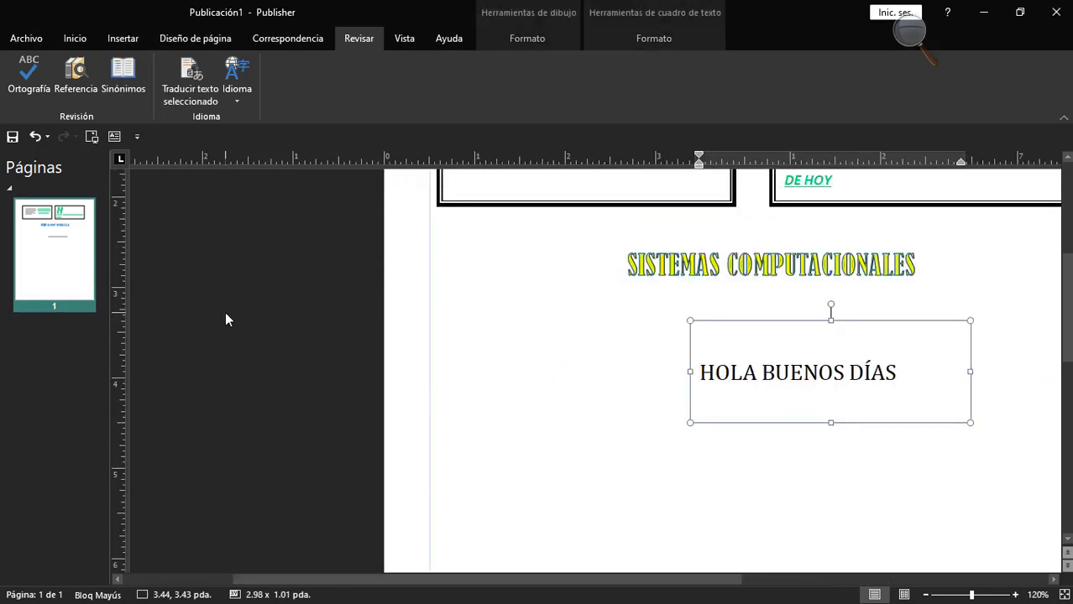
{"action": "scroll", "coordinate": [359, 390], "scroll_direction": "down", "scroll_amount": 3}
{"action": "scroll", "coordinate": [552, 208], "scroll_direction": "up", "scroll_amount": 2}
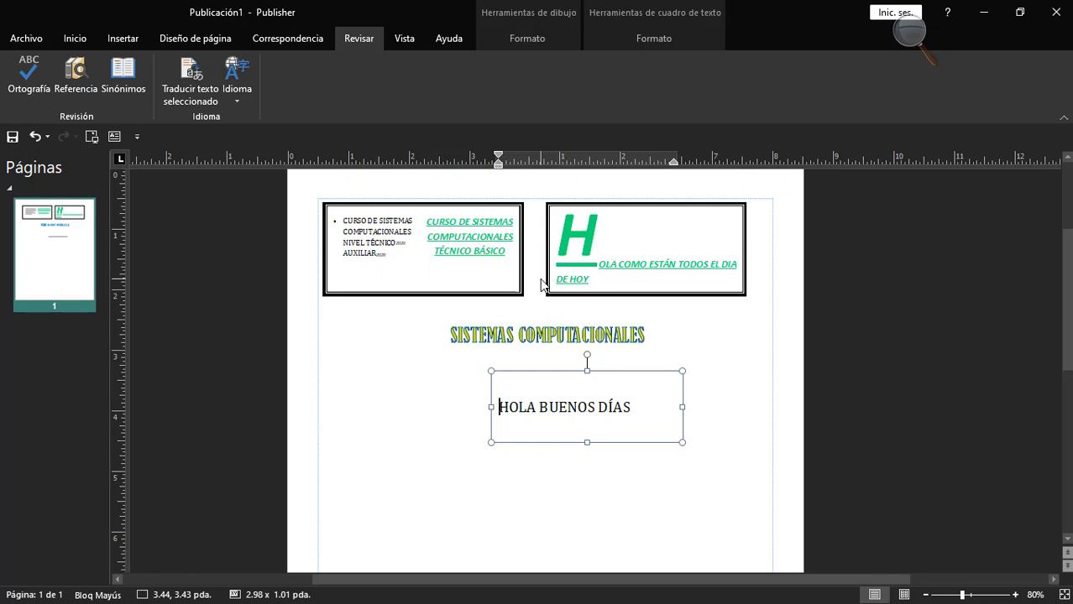
{"action": "scroll", "coordinate": [541, 285], "scroll_direction": "up", "scroll_amount": 1}
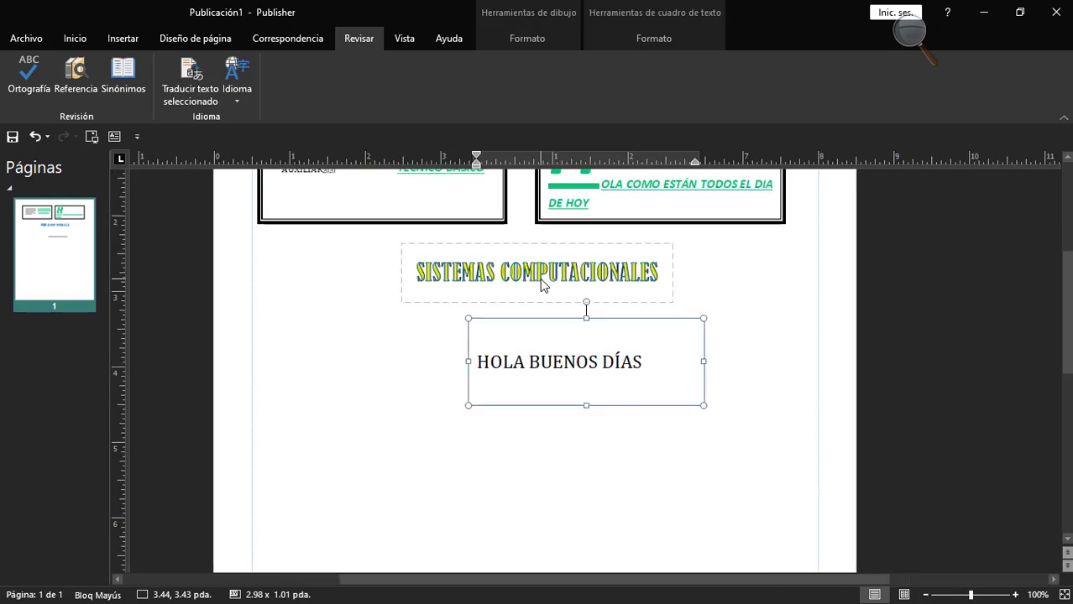